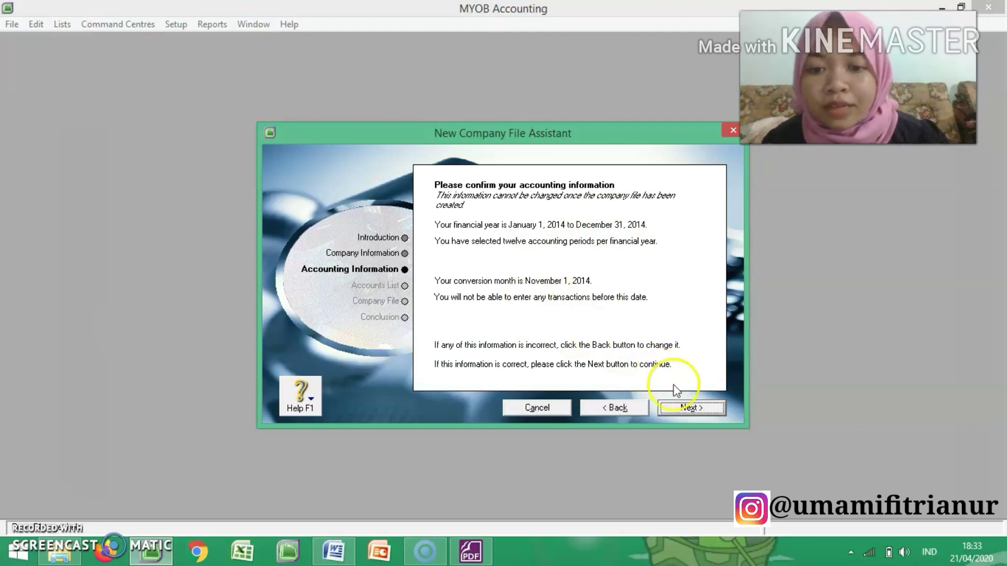
Step: Confirm the accounting information and choose to import a list of accounts provided by the accountant after creating the company file
click(684, 409)
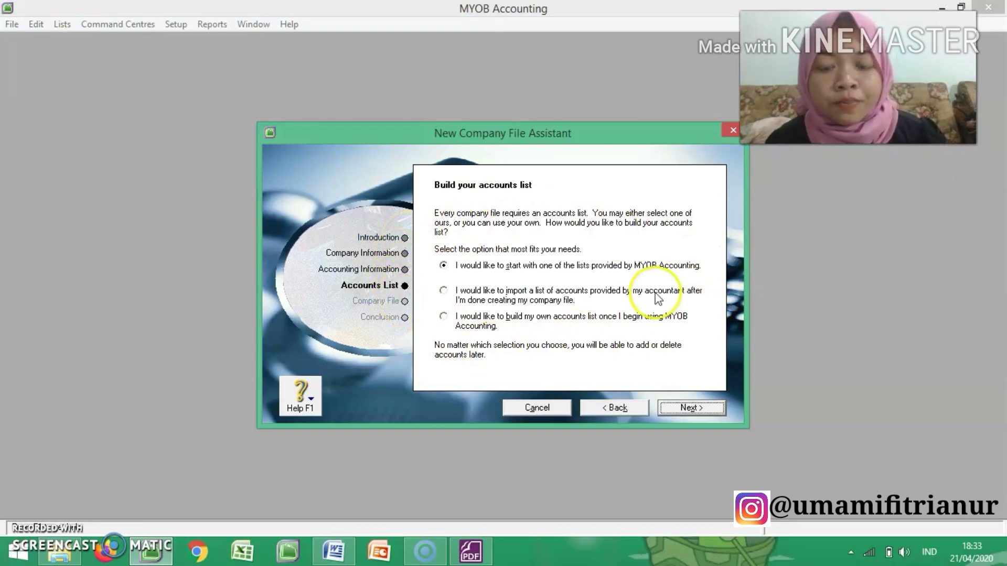
click(449, 292)
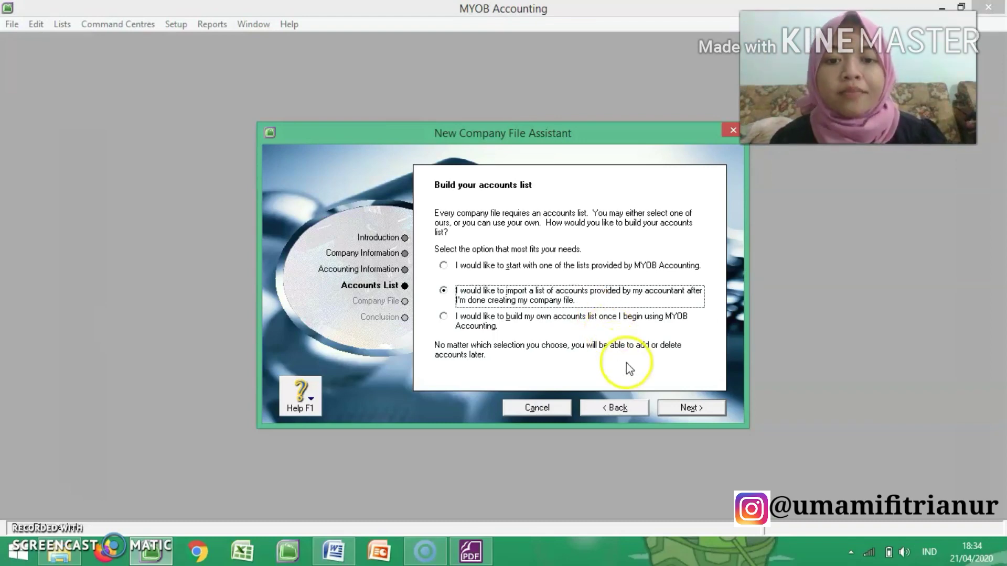
click(684, 408)
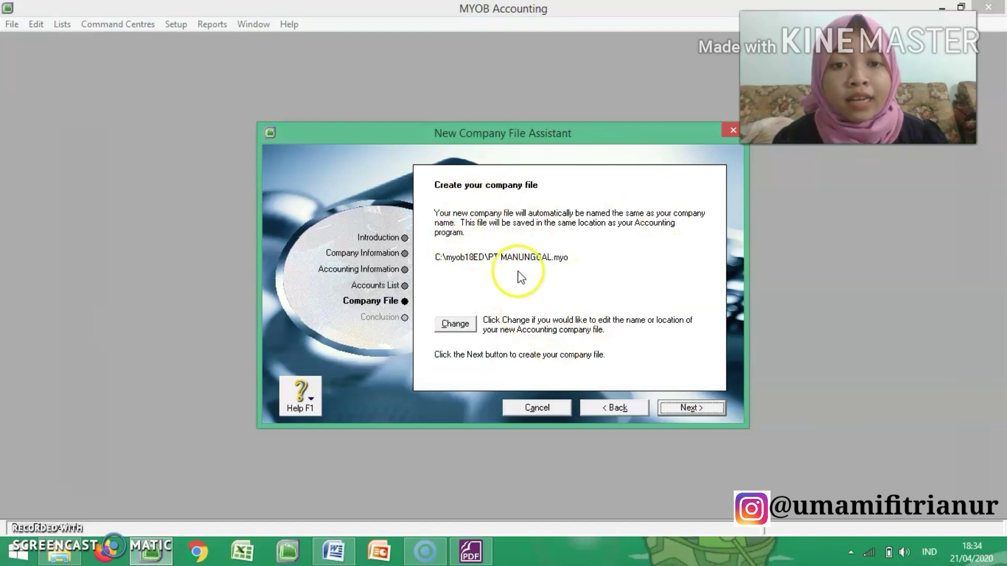
Step: Change the company file's save location by creating a new folder named PT Manunggal inside myob18ED
click(462, 321)
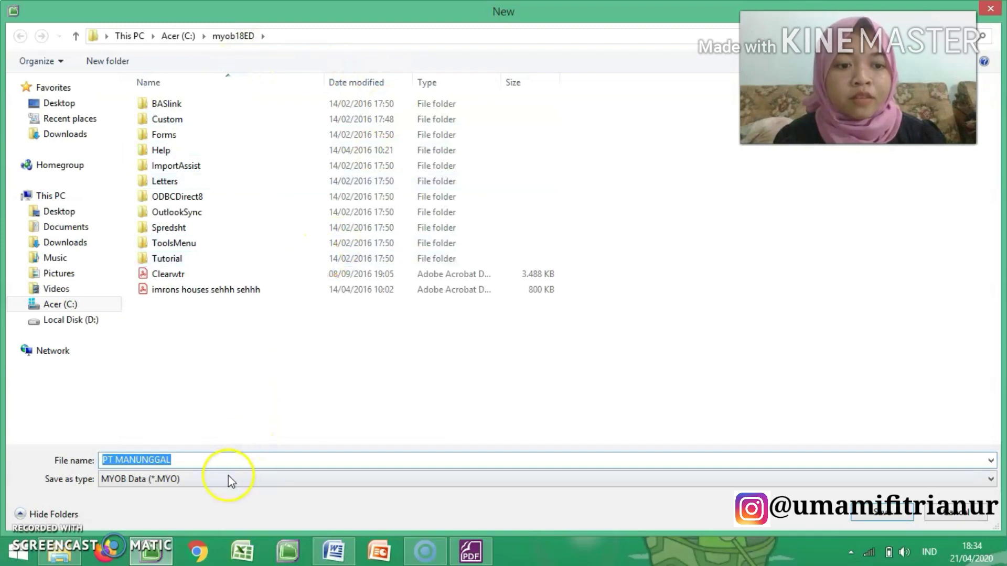
click(107, 61)
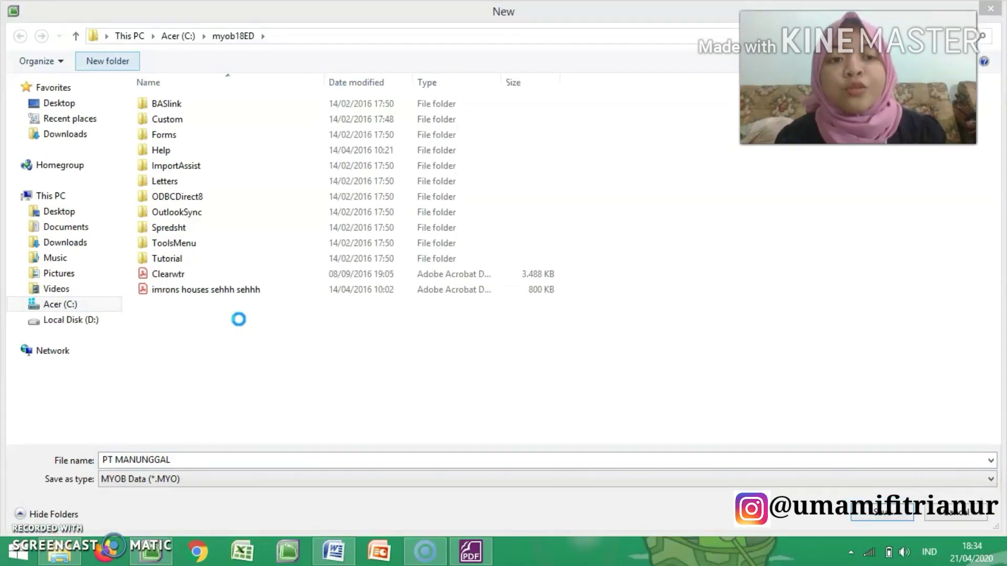
click(271, 306)
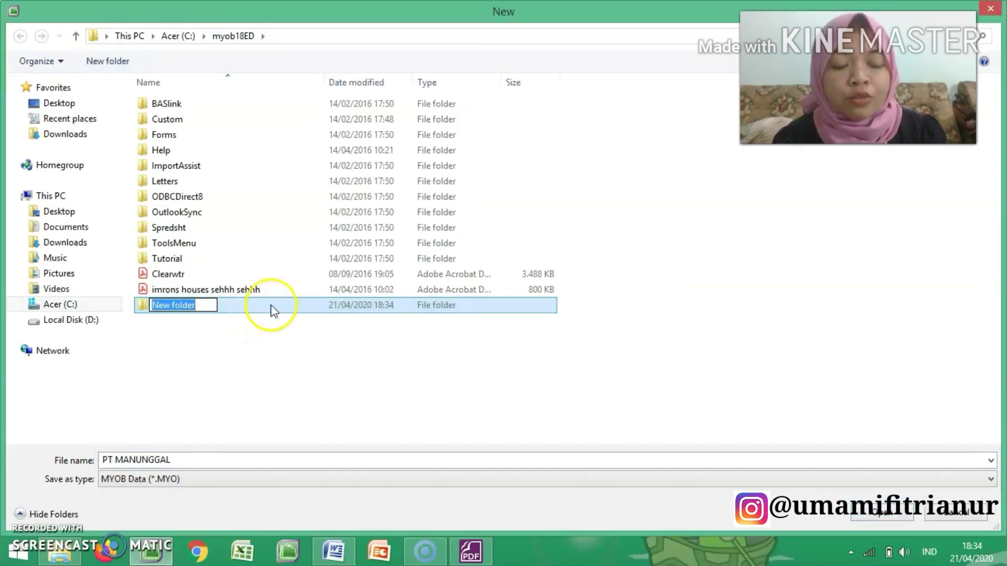
text(P)
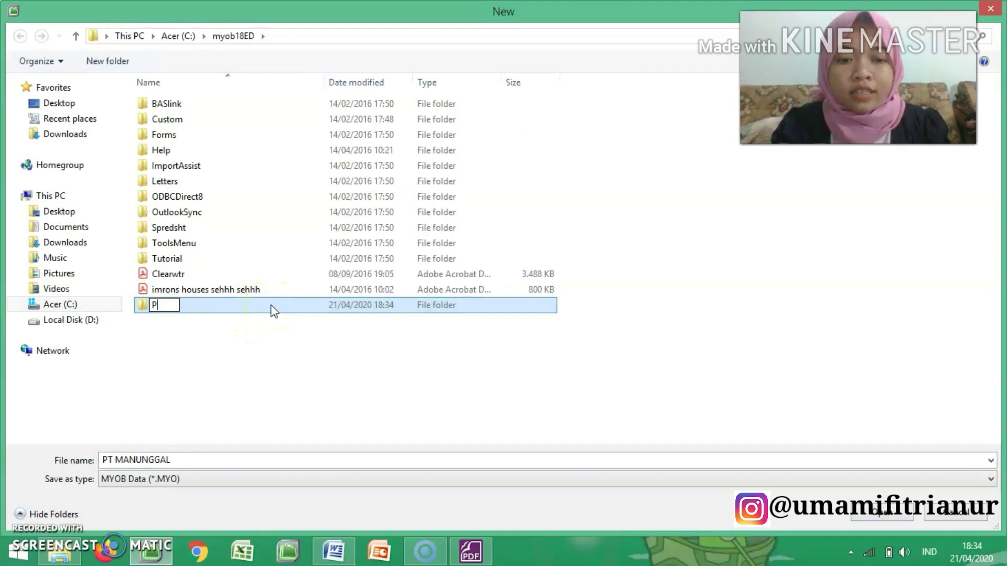
text(T Manu)
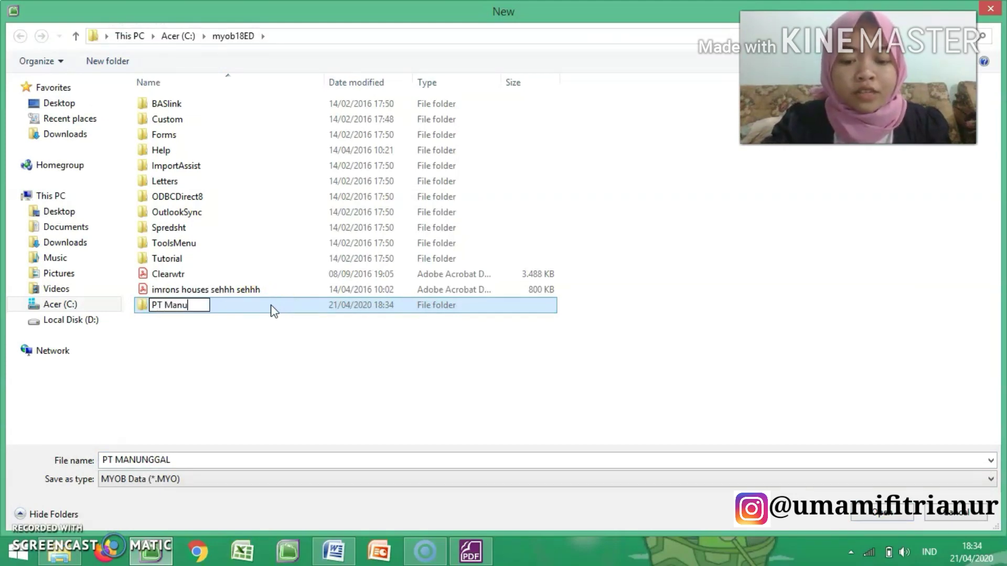
text(nggal)
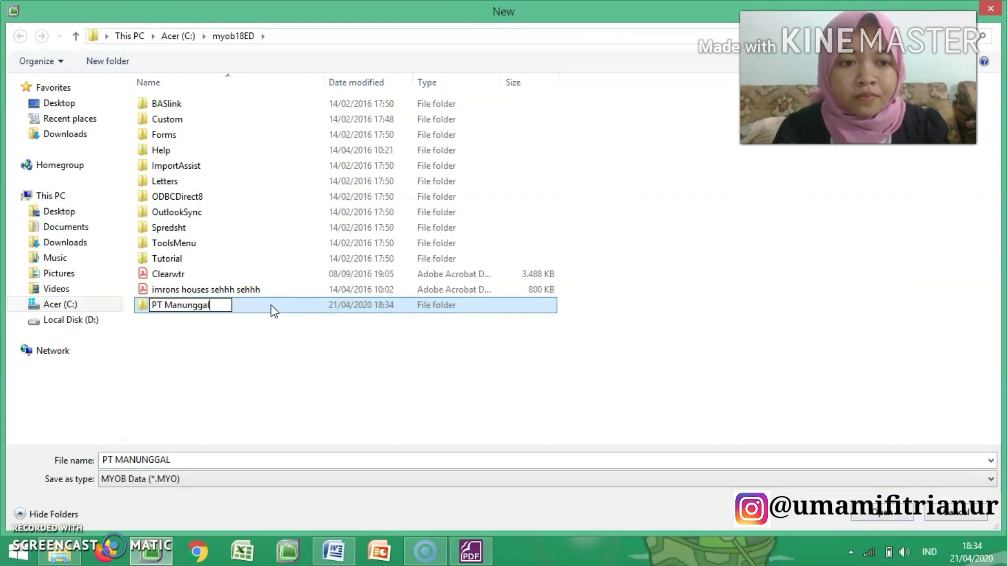
click(259, 312)
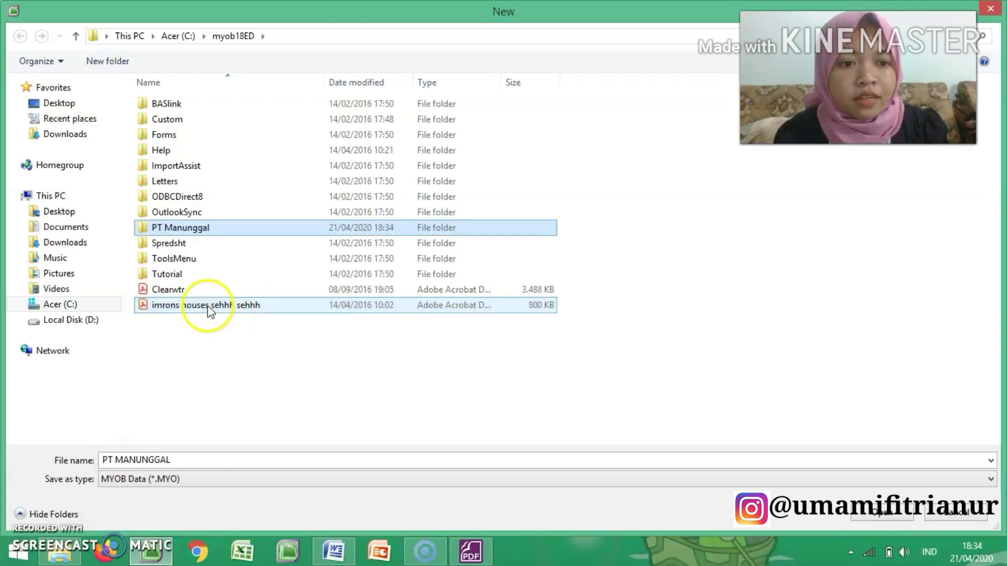
Step: Create the company file PT MANUNGGAL inside the PT Manunggal folder and continue to the Command Centre
double_click(326, 234)
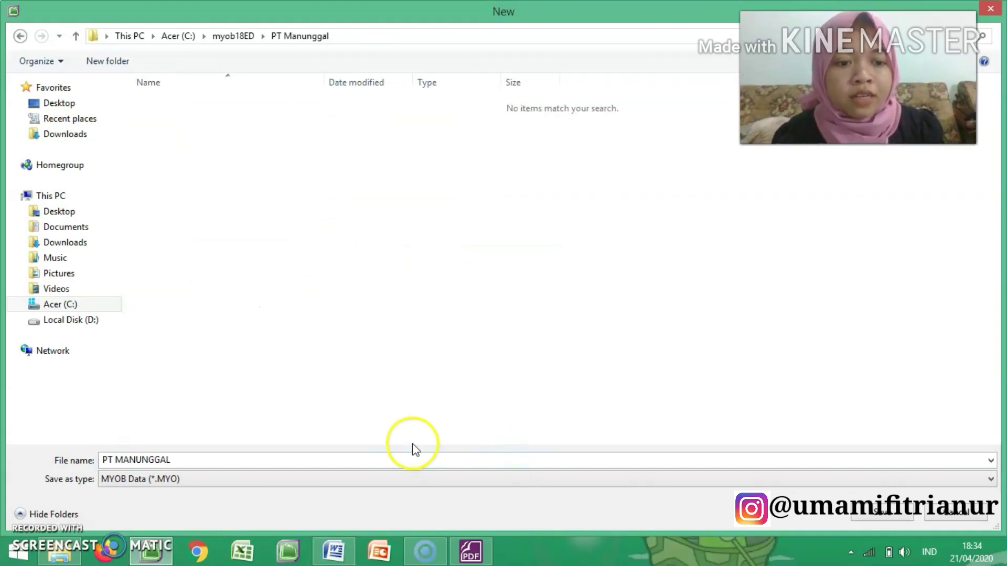
click(888, 516)
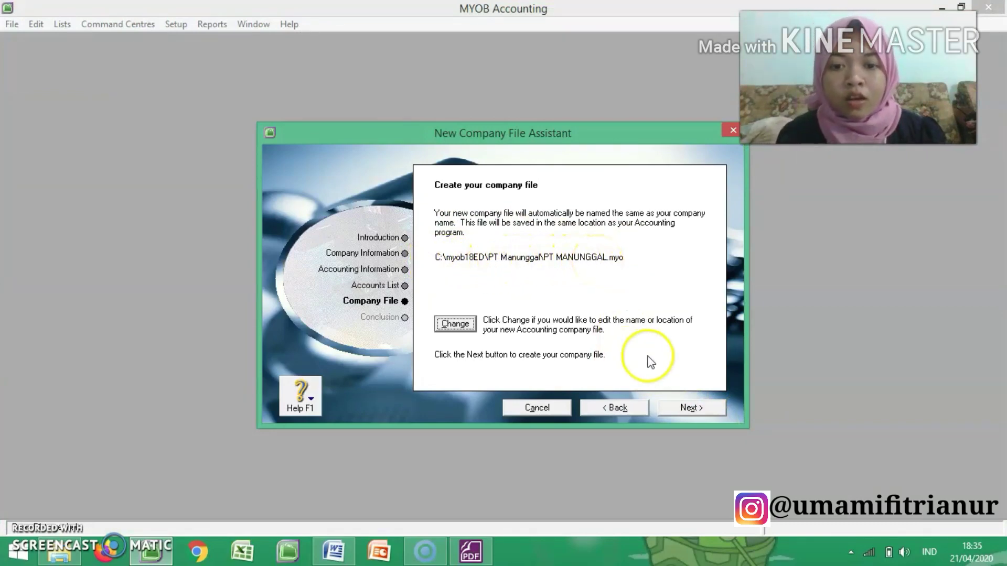
click(692, 407)
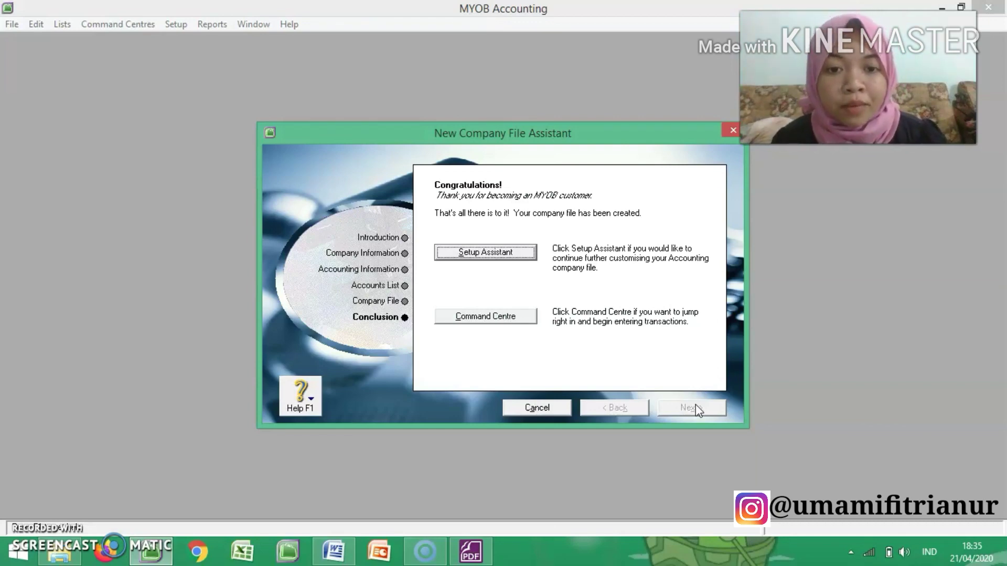
click(490, 317)
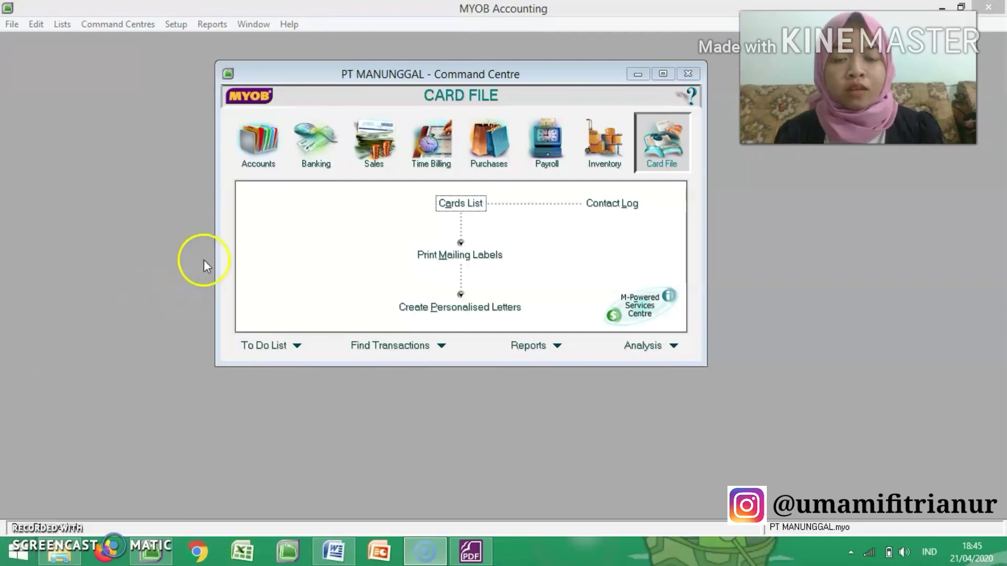
Step: Examine the functions of each Command Centre module in turn, from Accounts, Banking and Sales through Payroll, Inventory and Card File
click(262, 151)
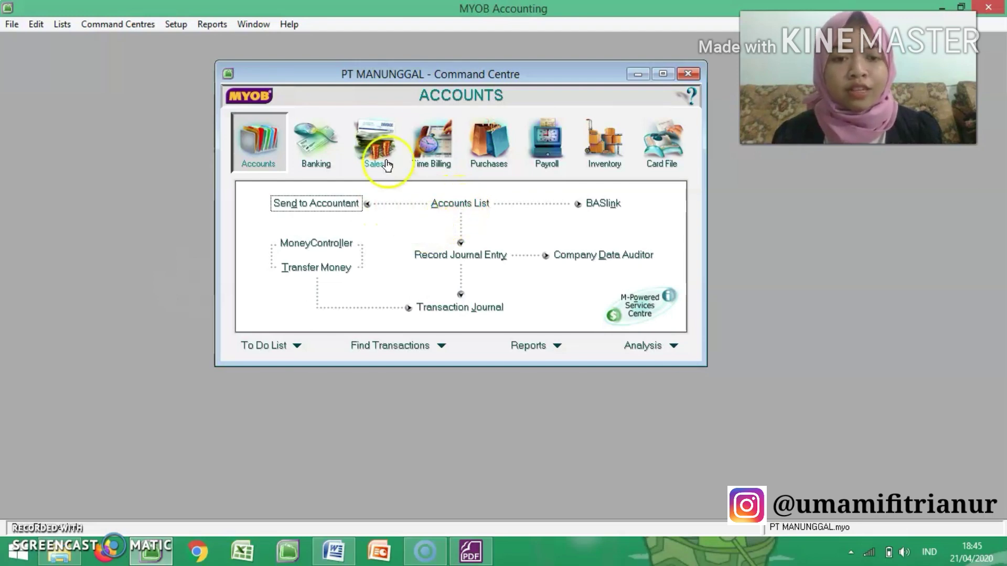
click(332, 143)
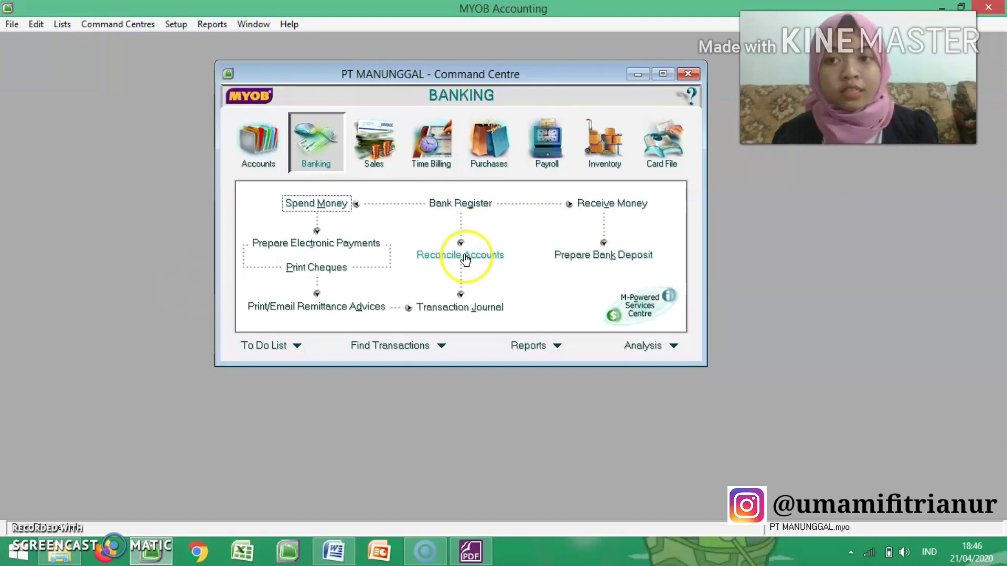
click(369, 142)
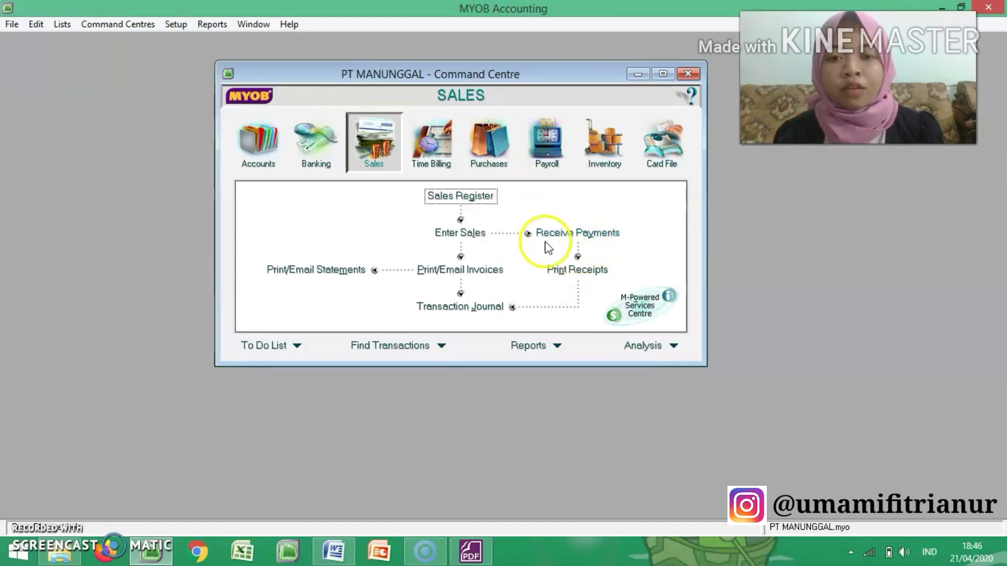
click(439, 164)
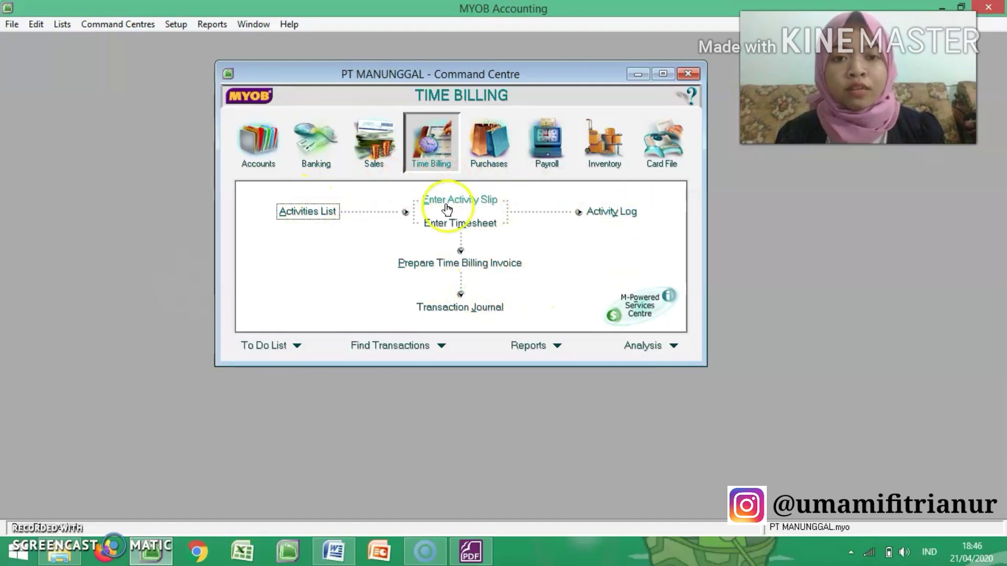
click(497, 136)
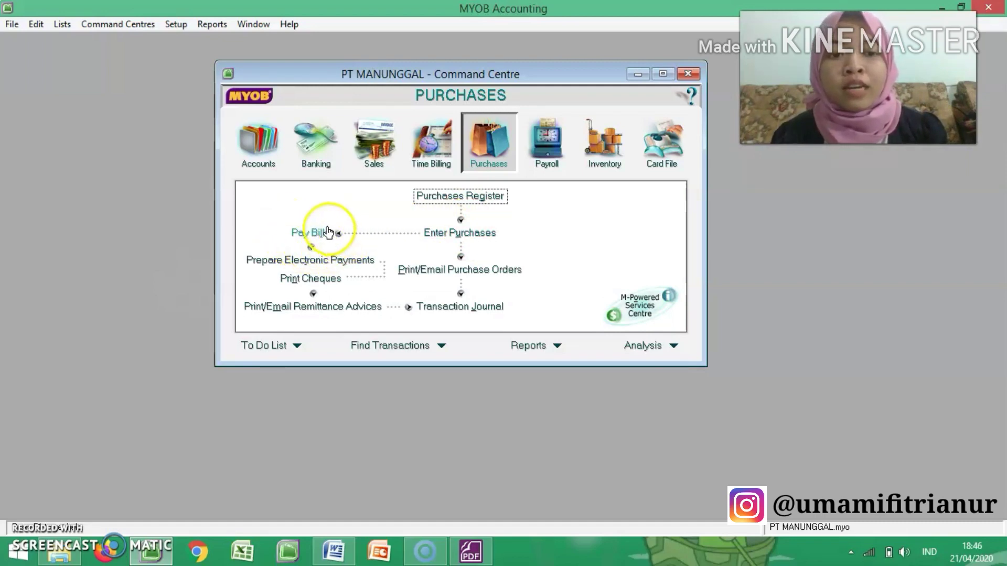
click(538, 148)
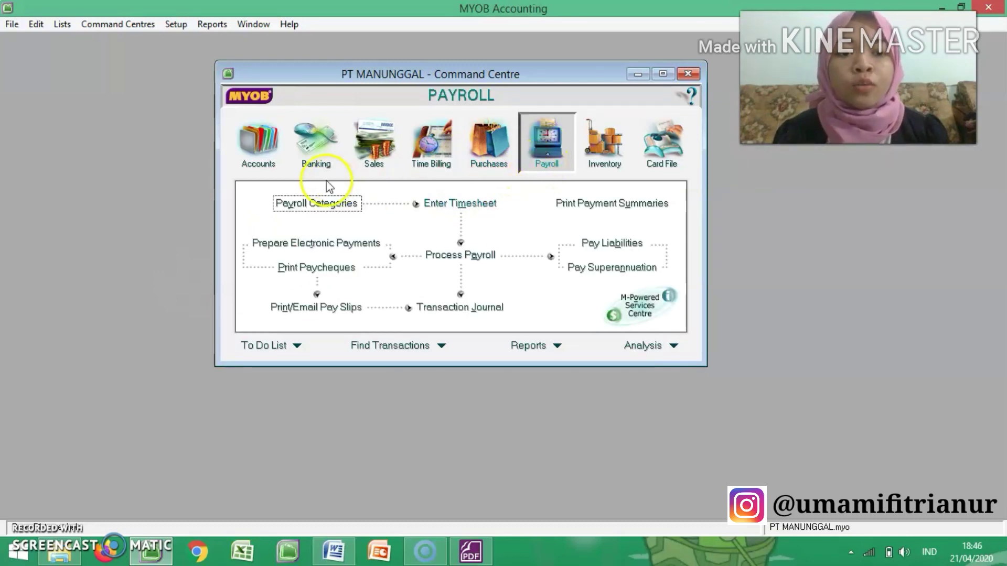
click(604, 165)
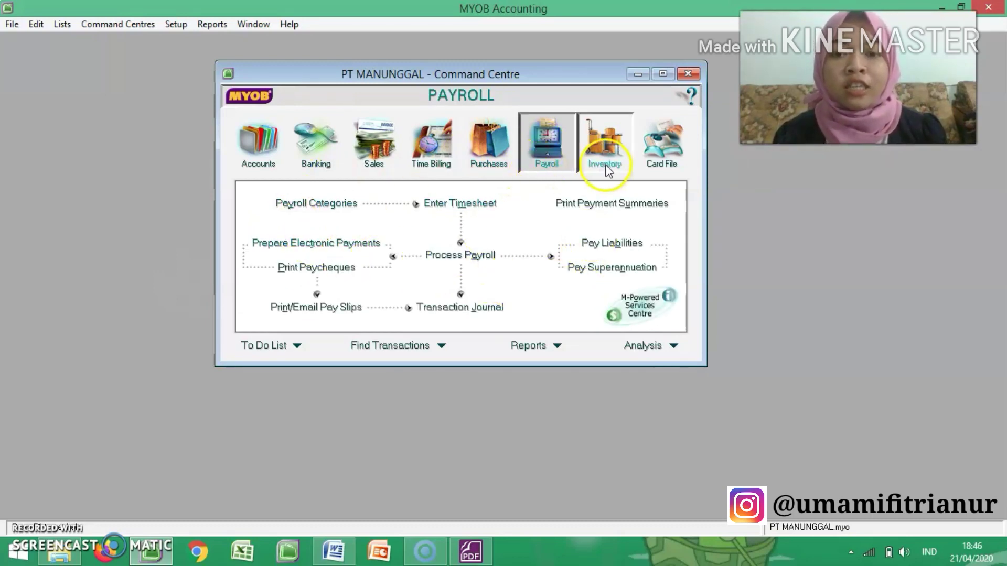
click(565, 155)
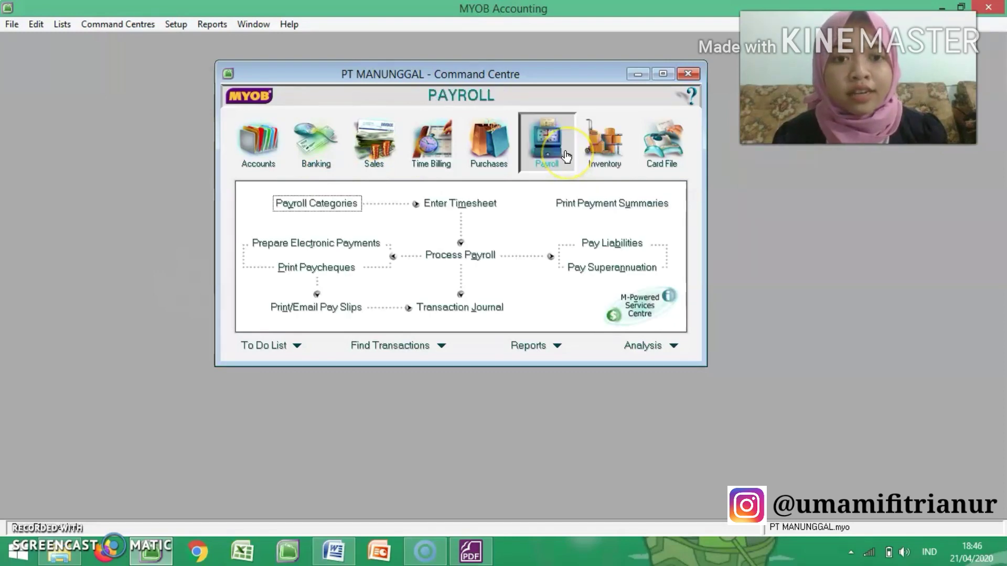
click(602, 141)
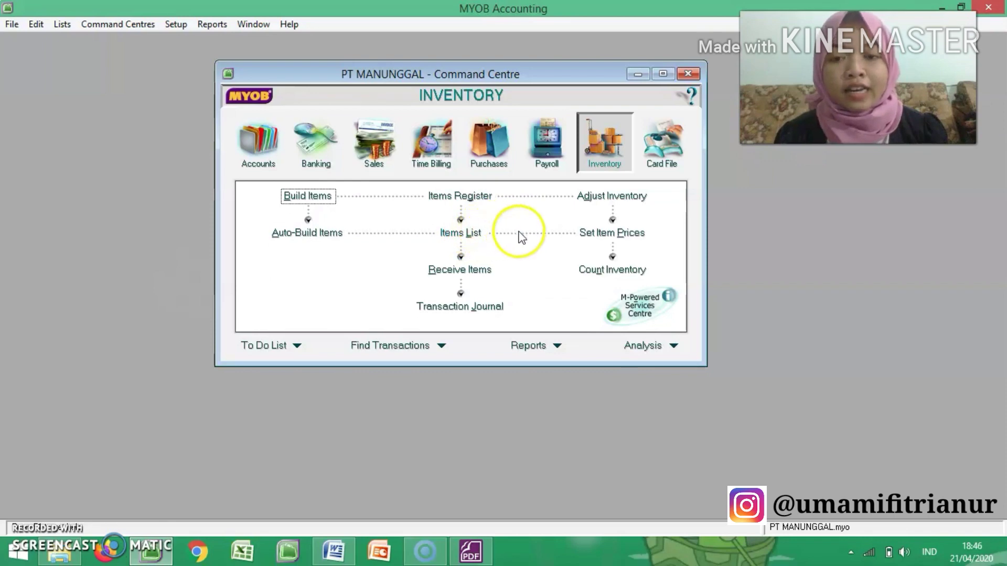
click(659, 152)
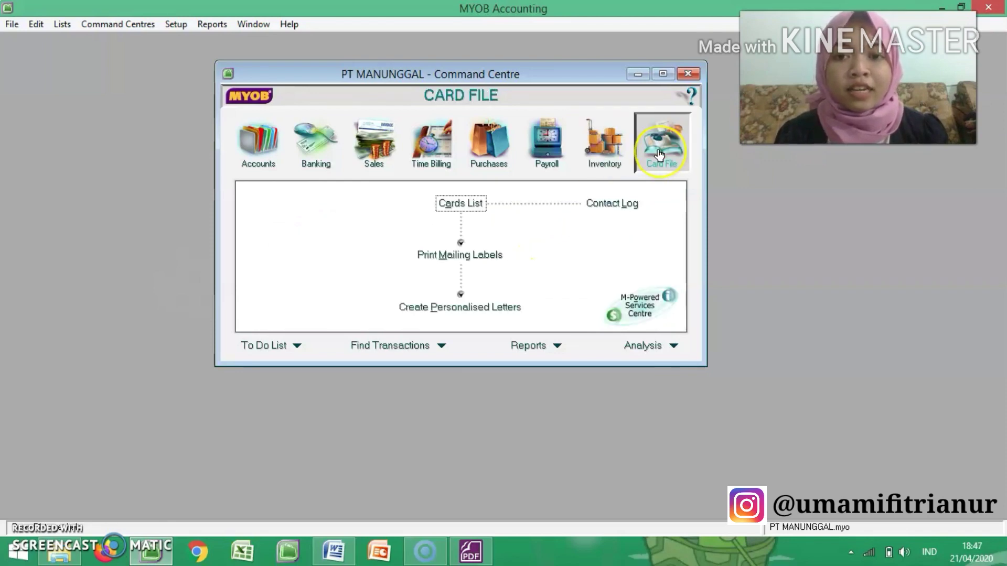
click(465, 205)
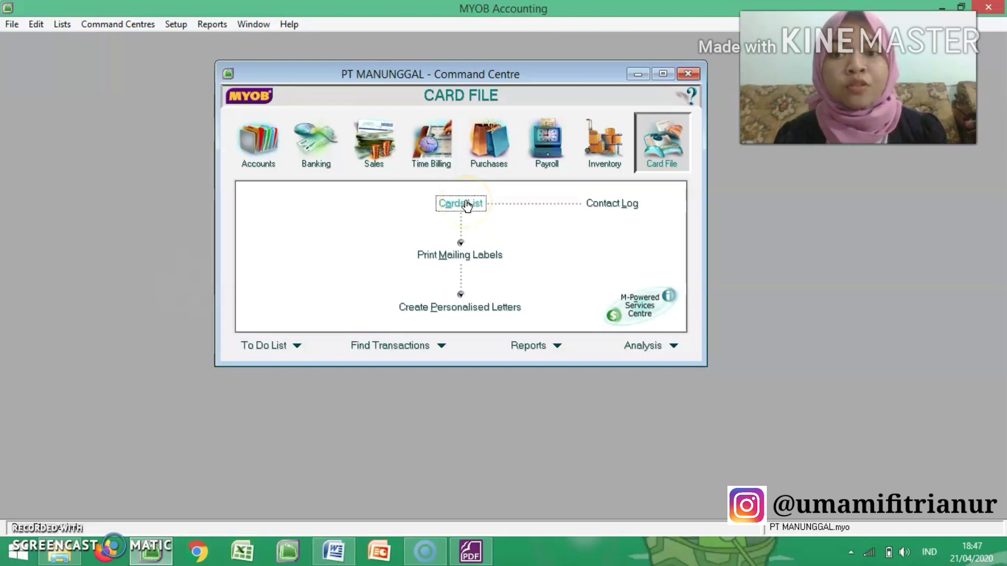
Step: Open the Accounts List from the Accounts module and maximise its window
click(269, 152)
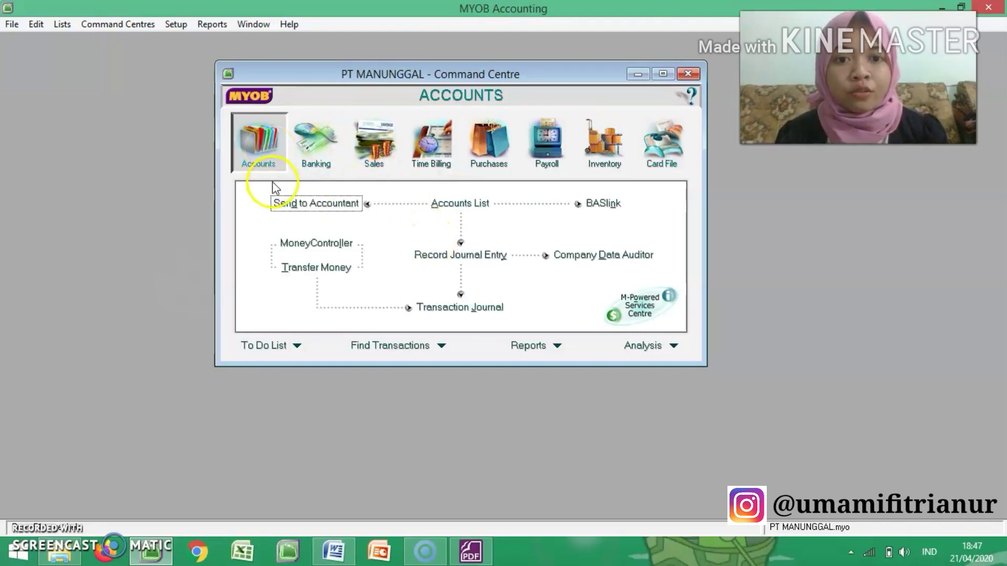
click(462, 205)
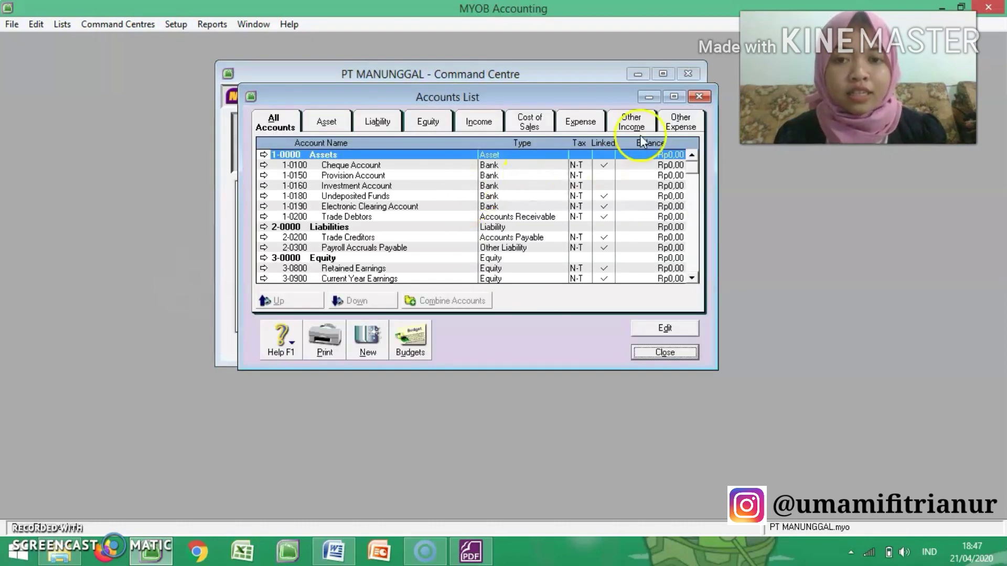
click(674, 97)
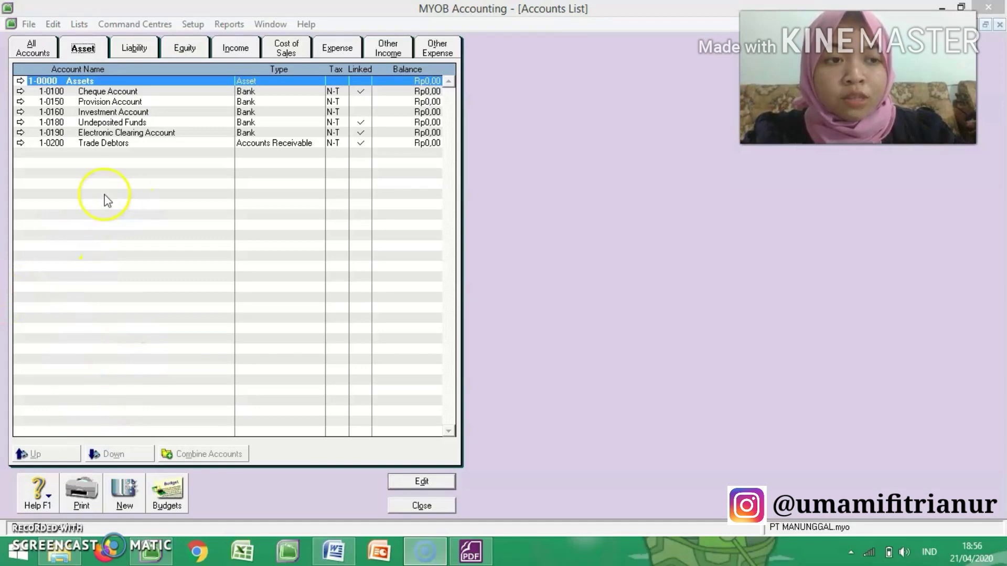
Step: Rename the header account 1-0000 in the asset accounts as ASSETS
click(20, 81)
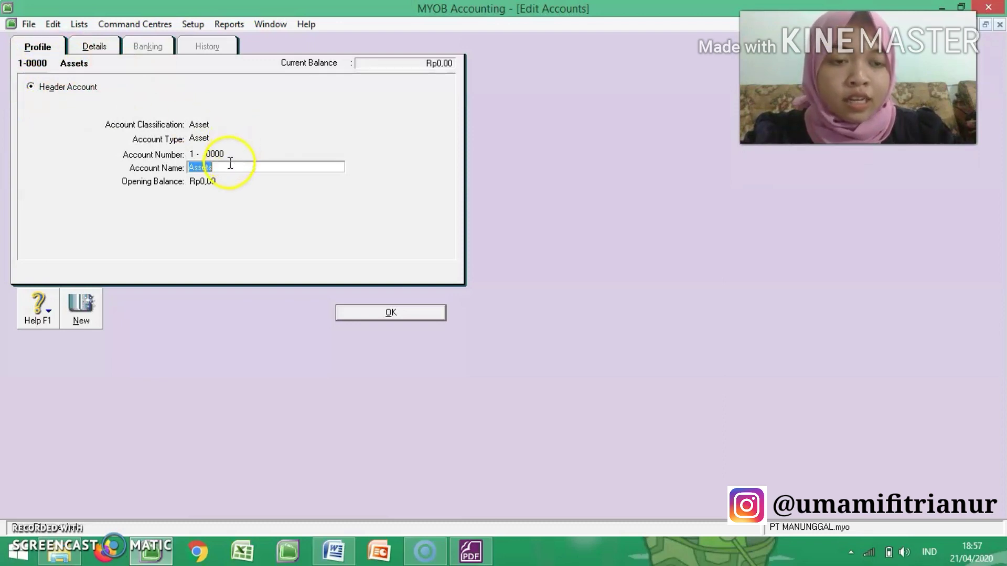
text(ASSETS)
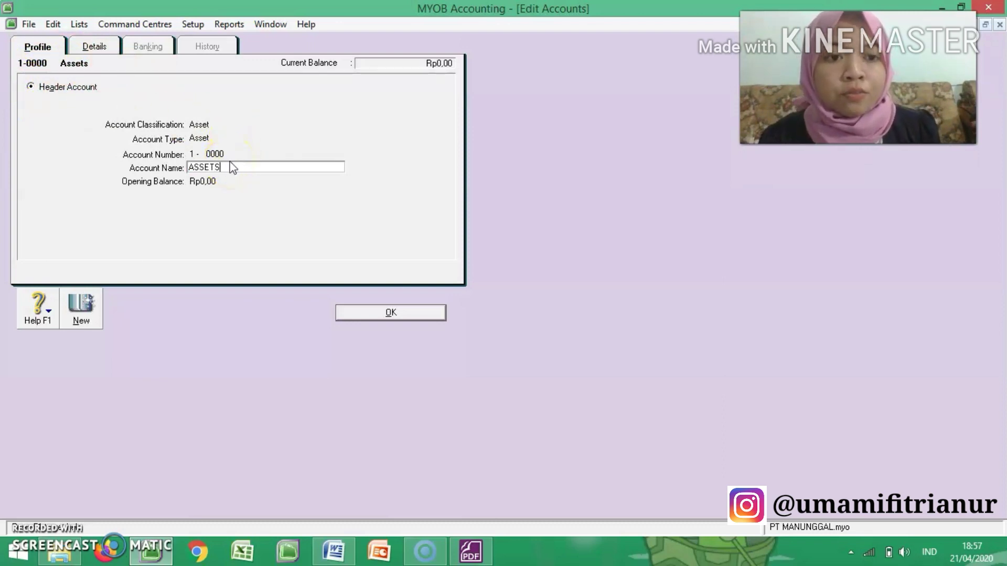
click(363, 312)
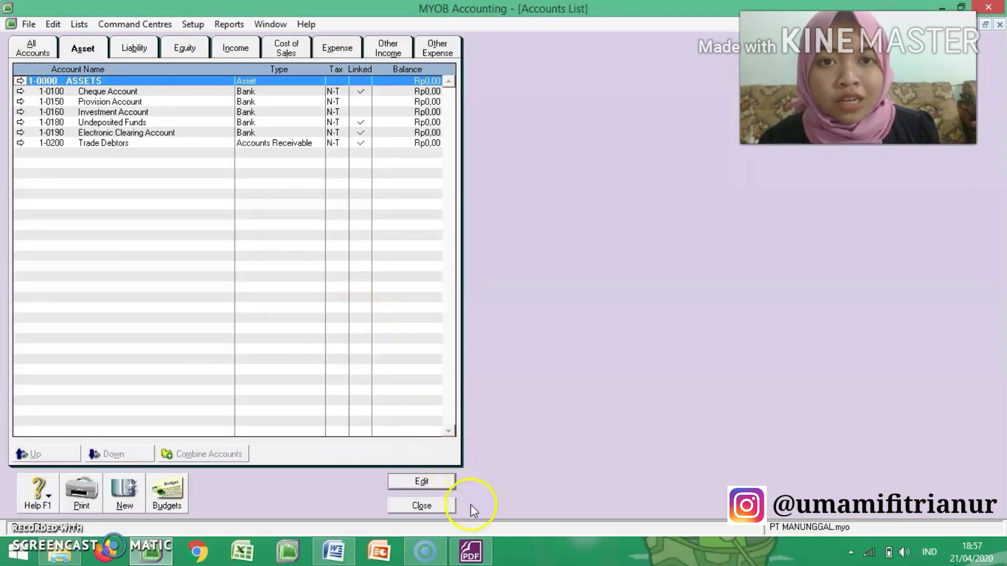
Step: Switch to SOAL LATIHAN JURNAL.pdf in Foxit PhantomPDF and find the account list under V. DAFTAR AKUN
click(491, 550)
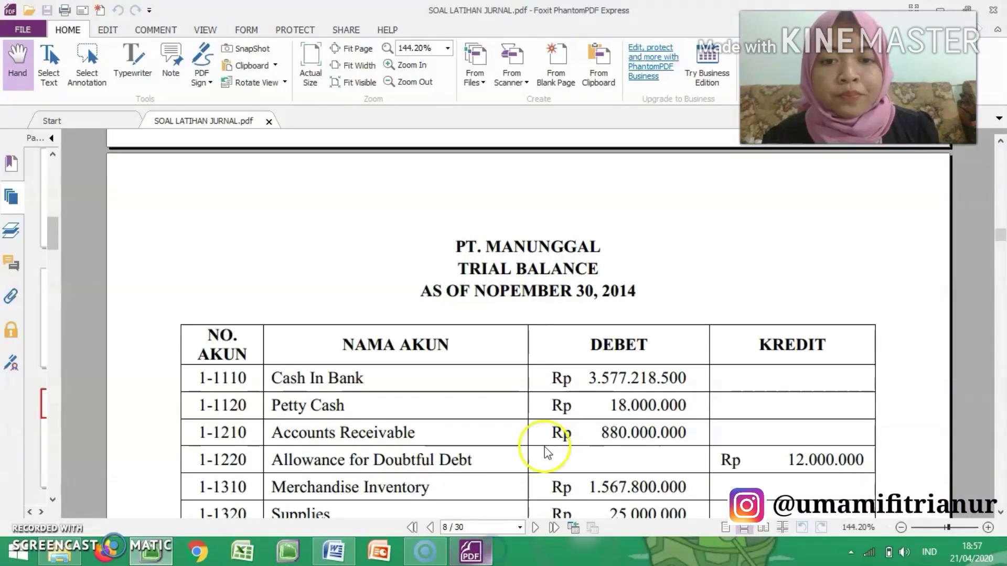
scroll(603, 323, up, 3)
scroll(597, 321, up, 15)
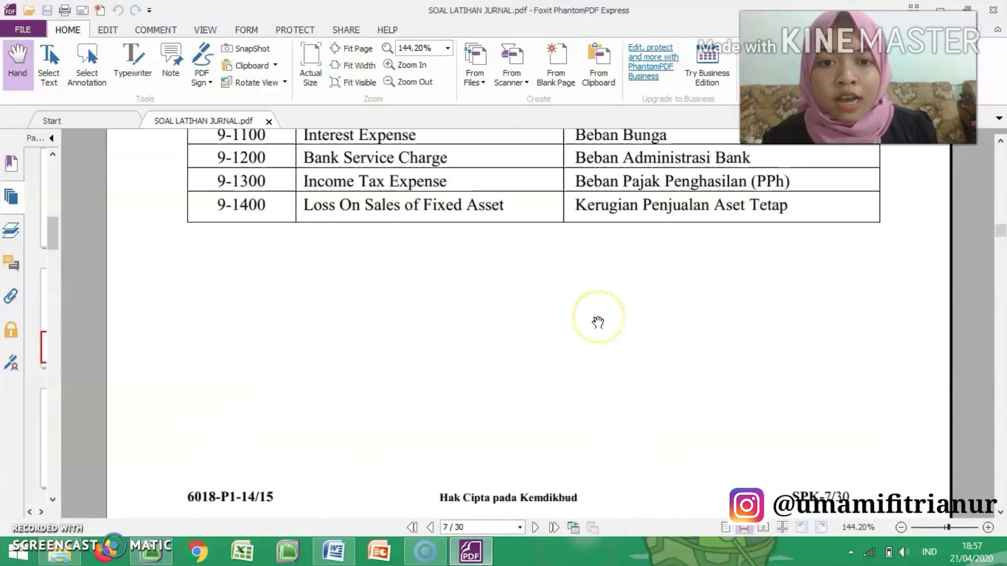
scroll(598, 322, up, 20)
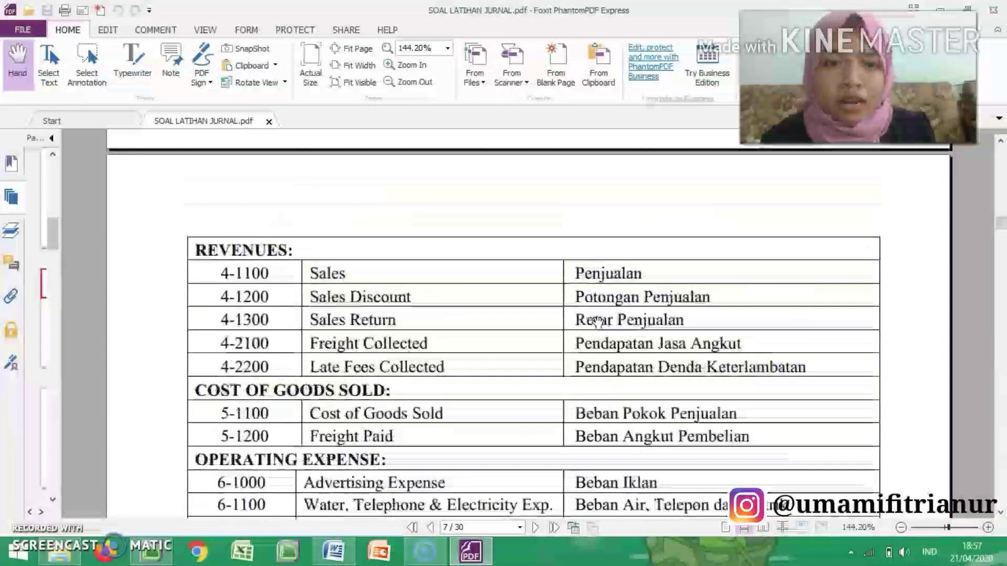
scroll(597, 321, up, 12)
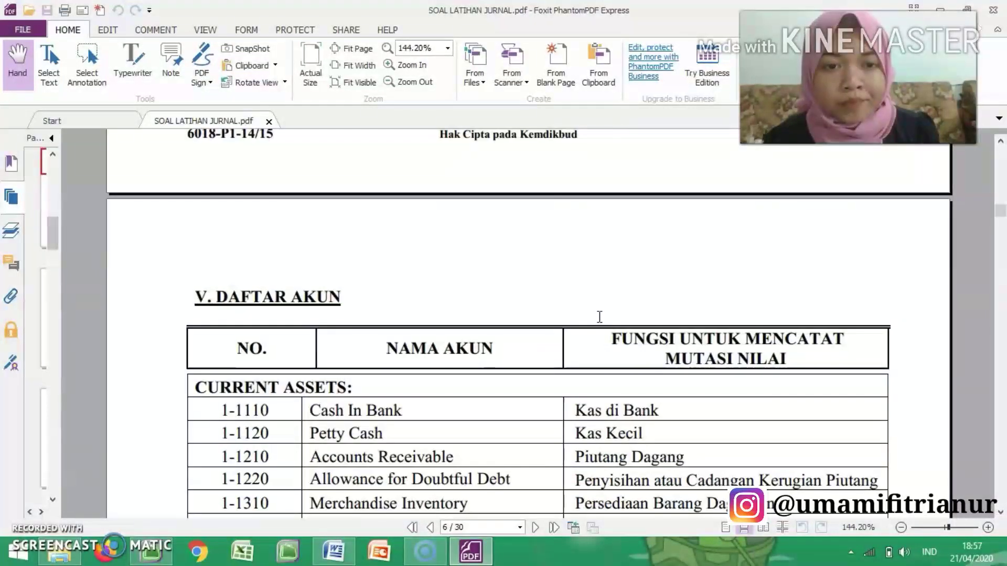
Step: Review the asset groups in the PDF's account list, and in MYOB Accounting create the asset header account 1-1000 named CURRENT ASSETS
scroll(597, 322, down, 2)
scroll(598, 322, down, 20)
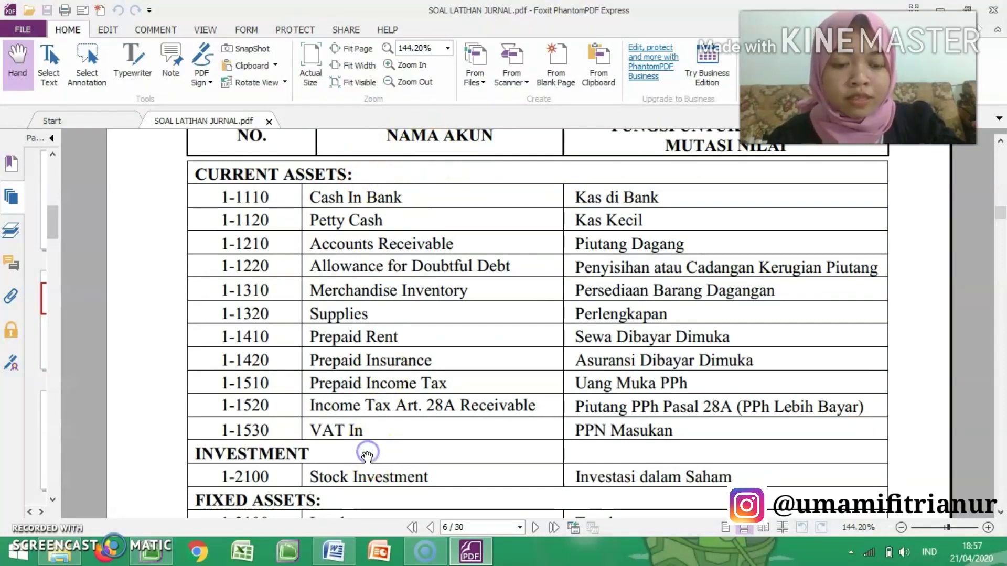
scroll(367, 455, down, 2)
scroll(368, 452, up, 4)
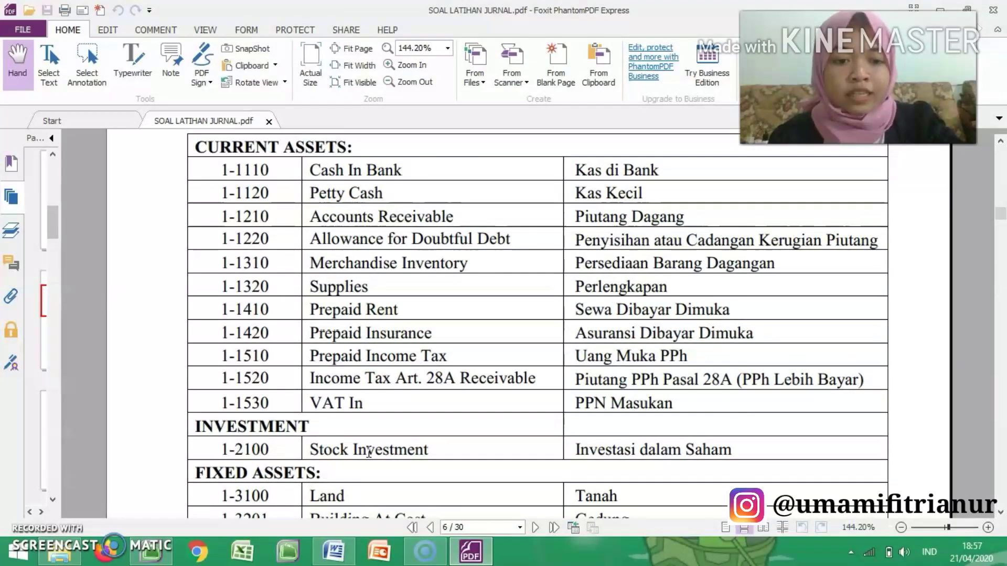
scroll(368, 452, down, 2)
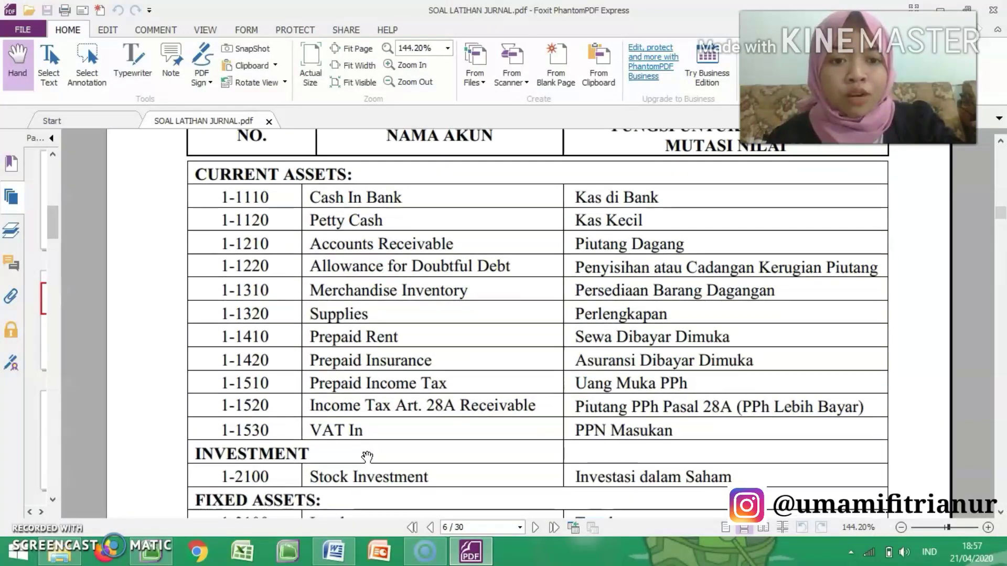
click(152, 551)
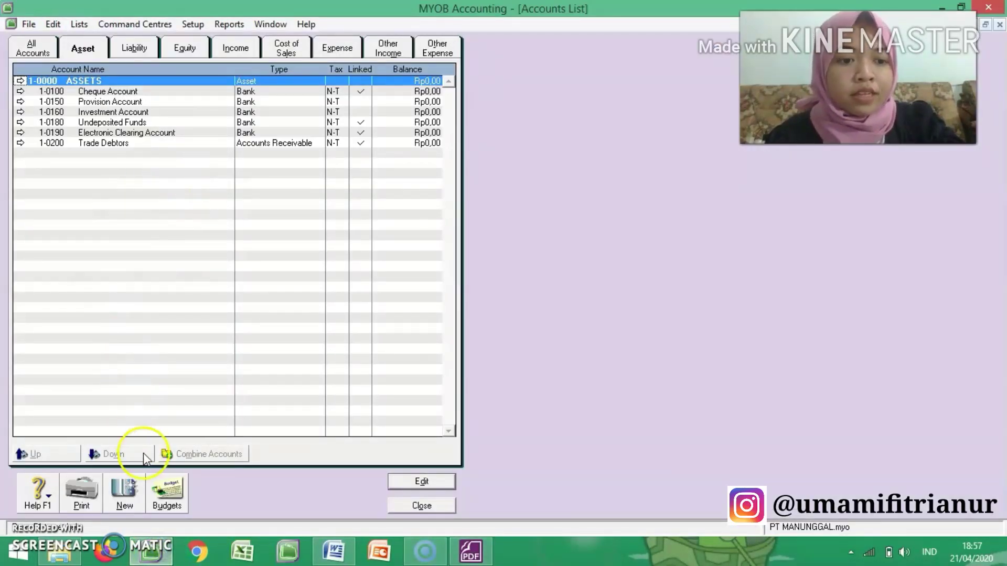
click(129, 502)
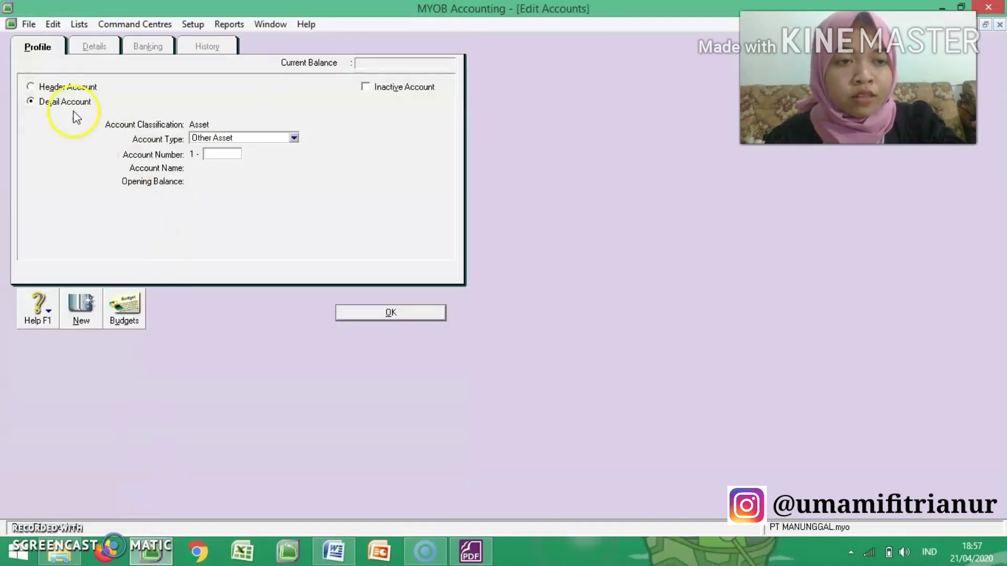
click(67, 87)
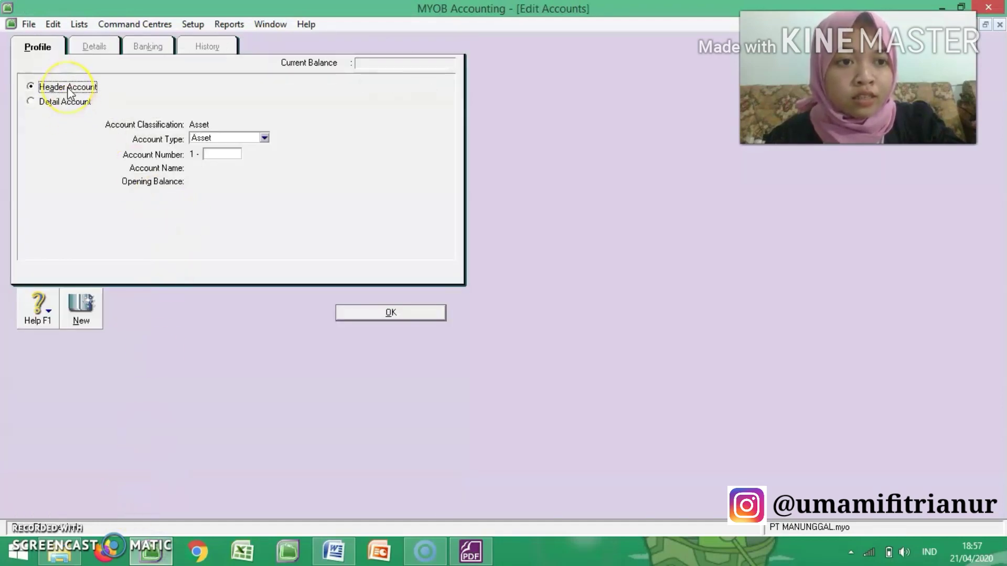
click(221, 154)
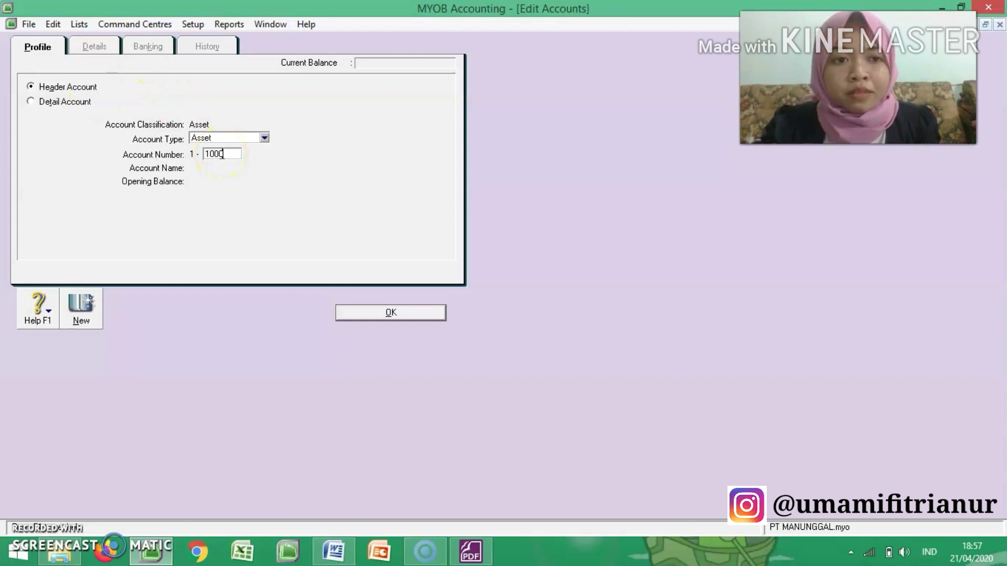
key(Tab)
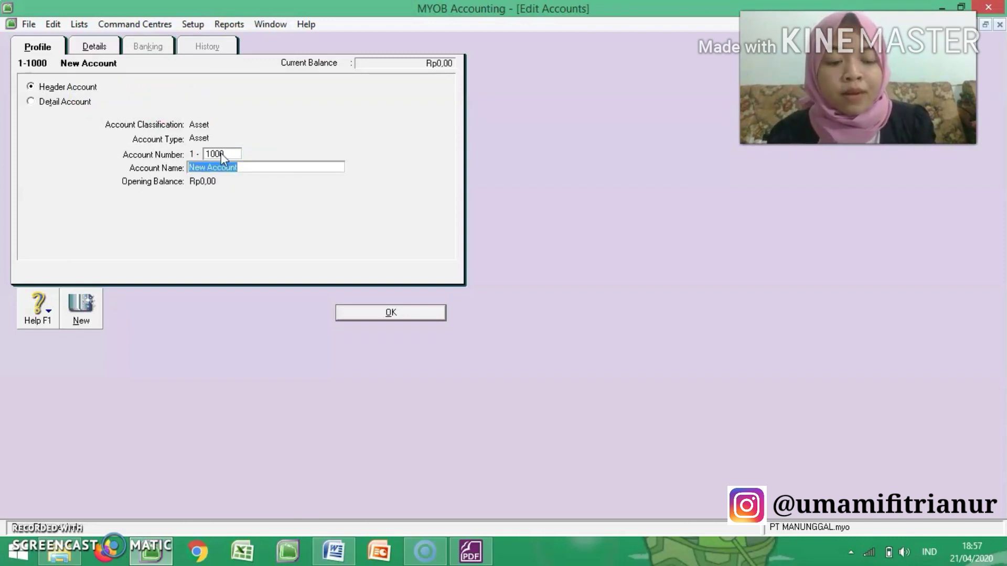
text(CURRE)
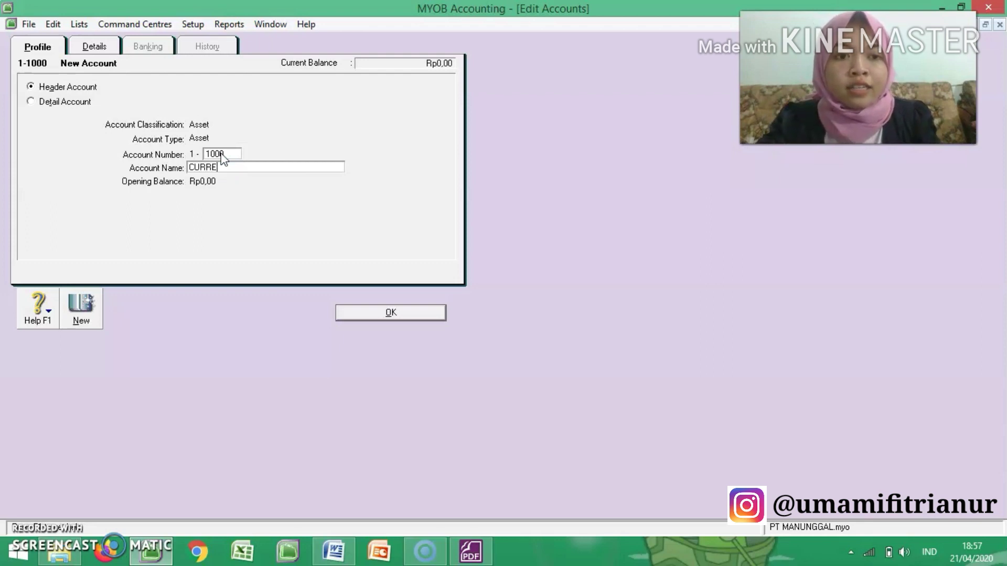
text(NT ASEE)
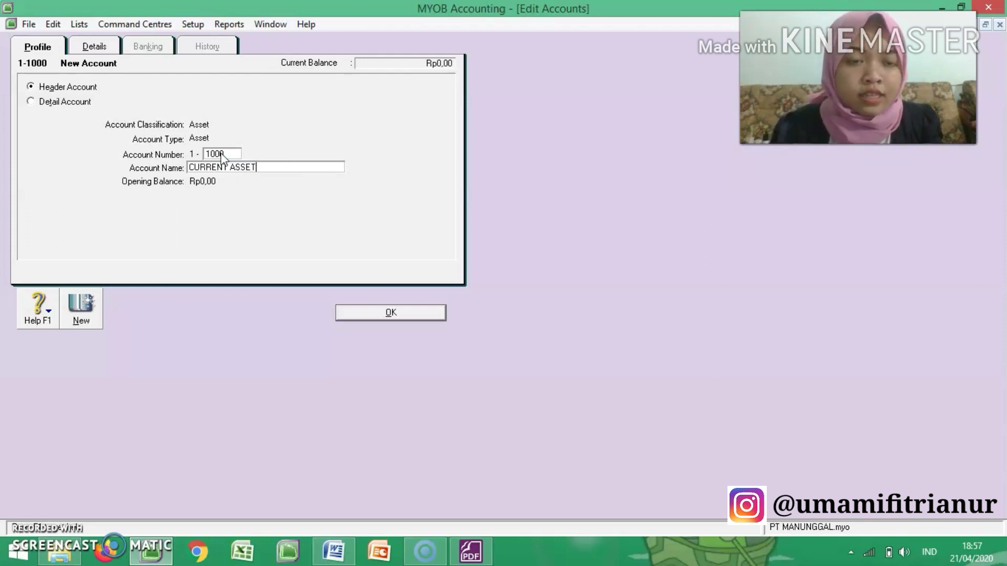
Step: Create another asset header account numbered 1-2000 and named INVESTMENTS
click(85, 312)
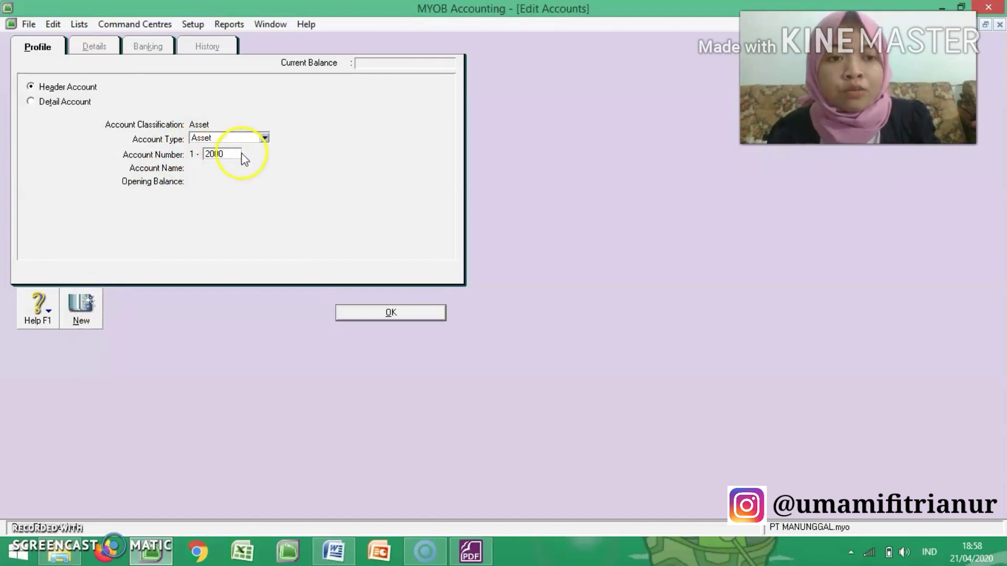
key(Tab)
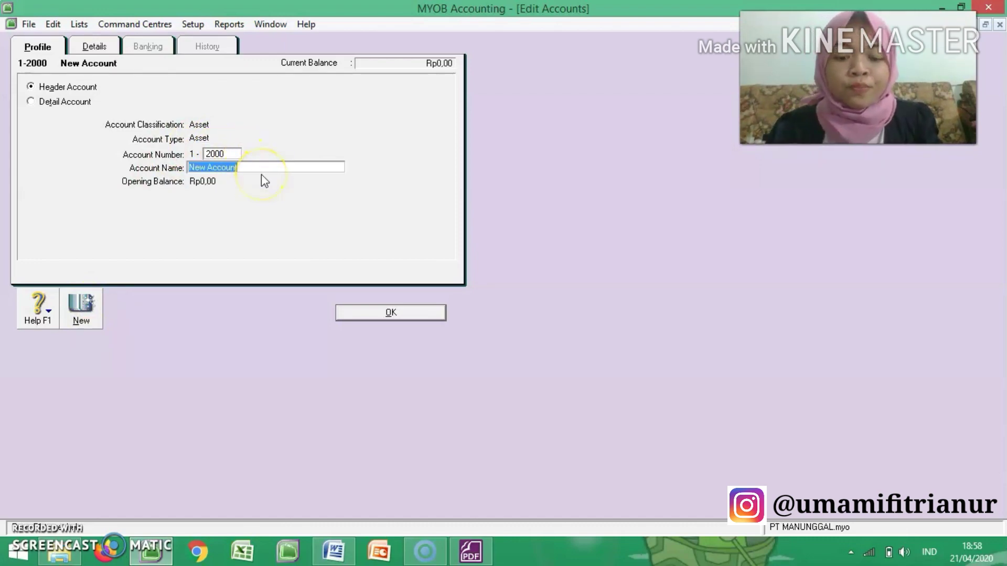
text(Ak)
key(BackSpace)
key(BackSpace)
text(INVESTMENTS)
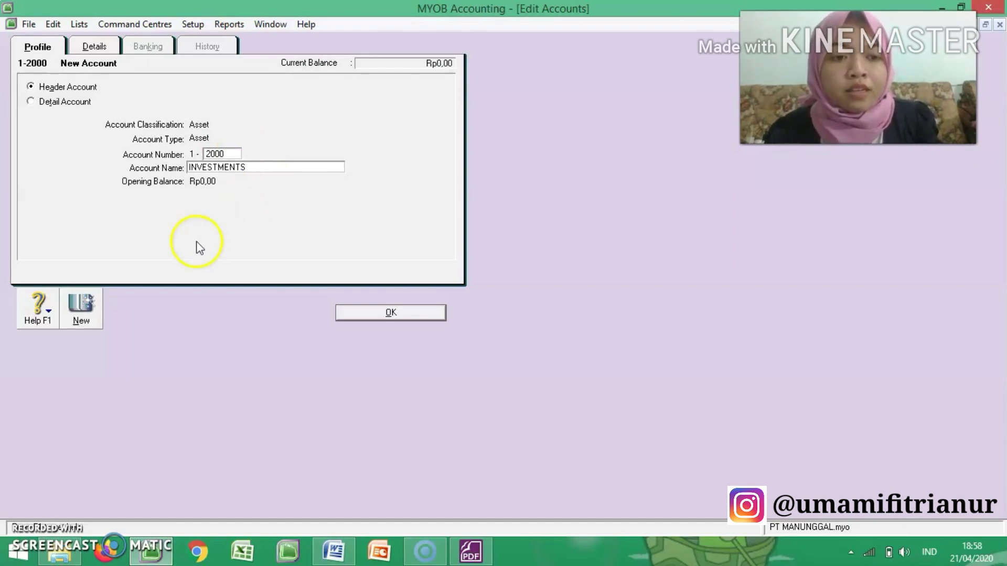
Step: Create the asset header account 1-3000 named FIXED ASSETS and return to the Accounts List
click(81, 307)
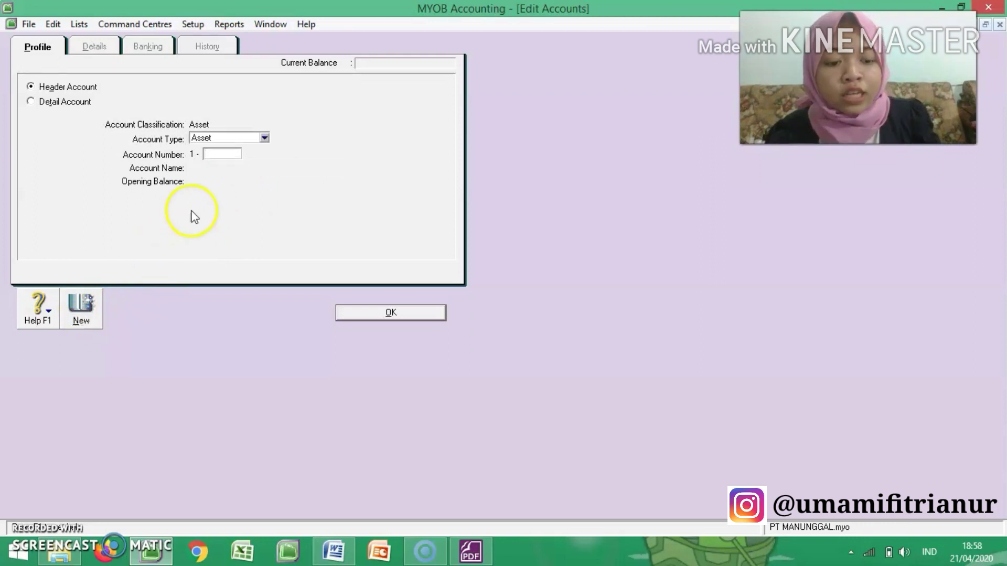
text(3000)
key(Tab)
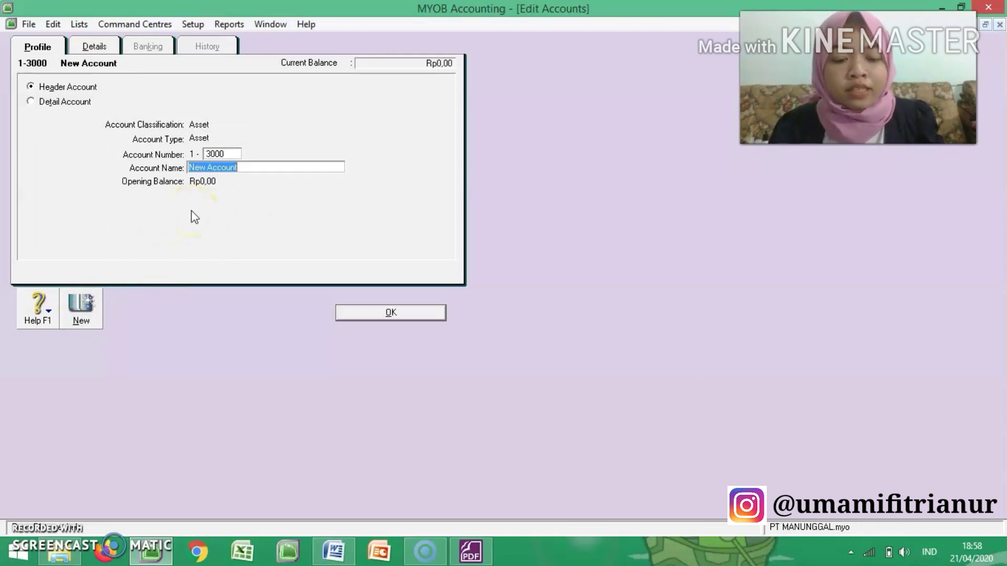
text(Fi)
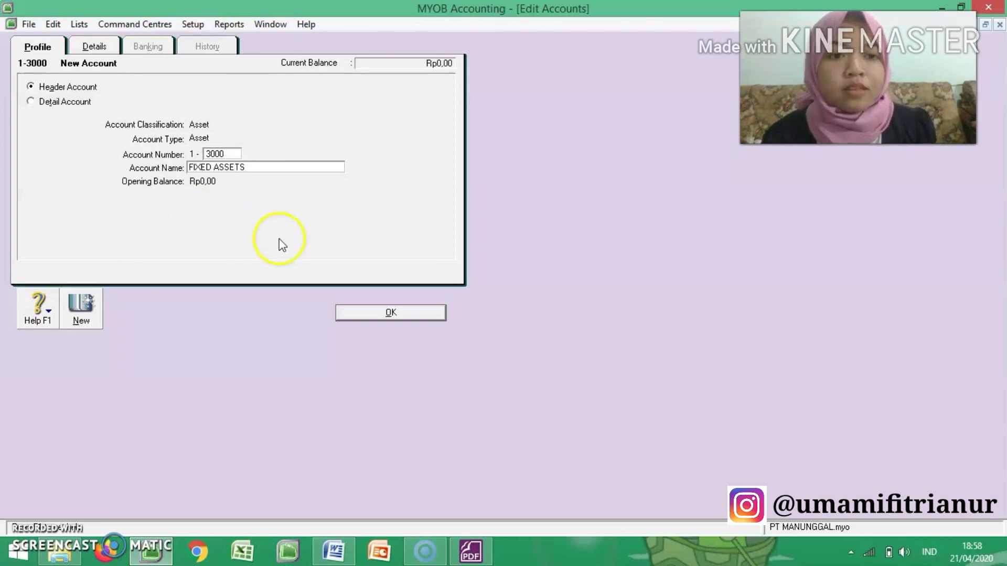
click(399, 314)
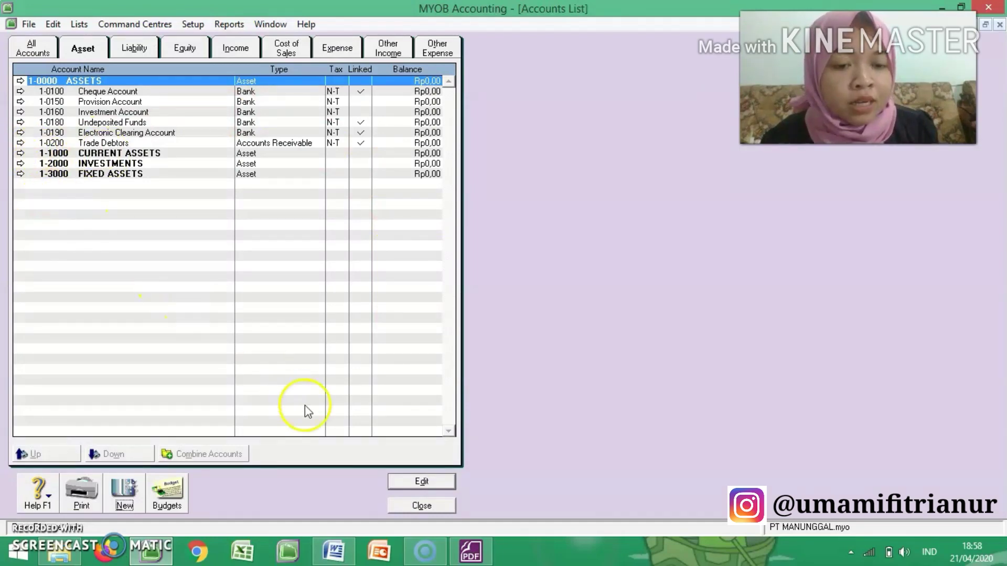
Step: Compare the CURRENT ASSETS entries in the Foxit PhantomPDF document with the asset accounts in MYOB Accounting's Accounts List
click(471, 550)
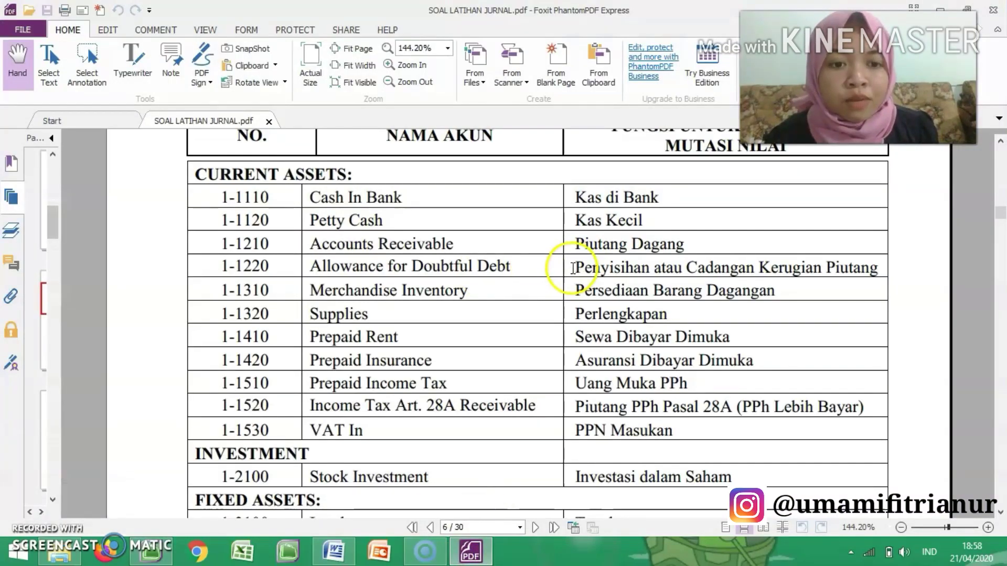
scroll(558, 270, down, 3)
scroll(573, 267, up, 4)
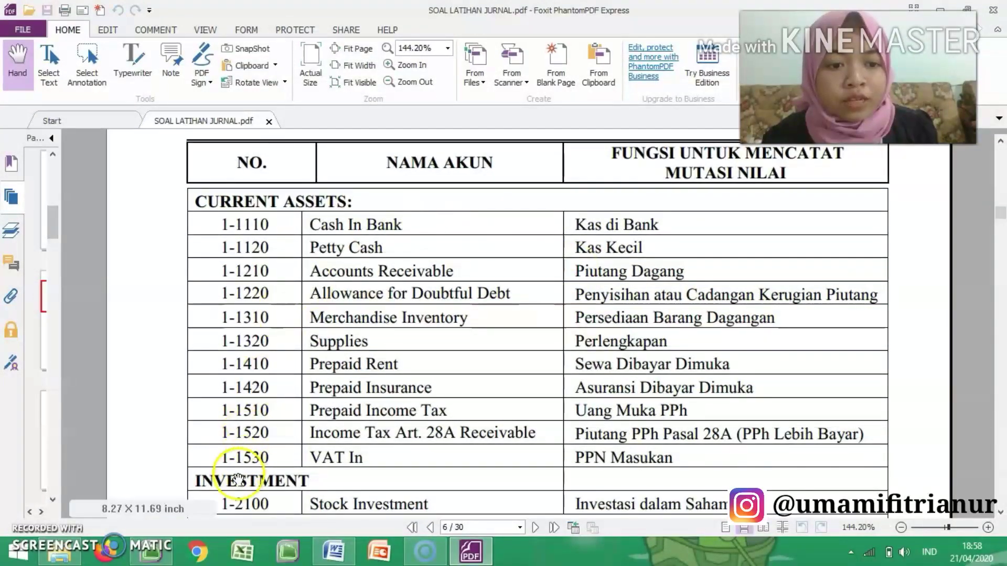
click(154, 557)
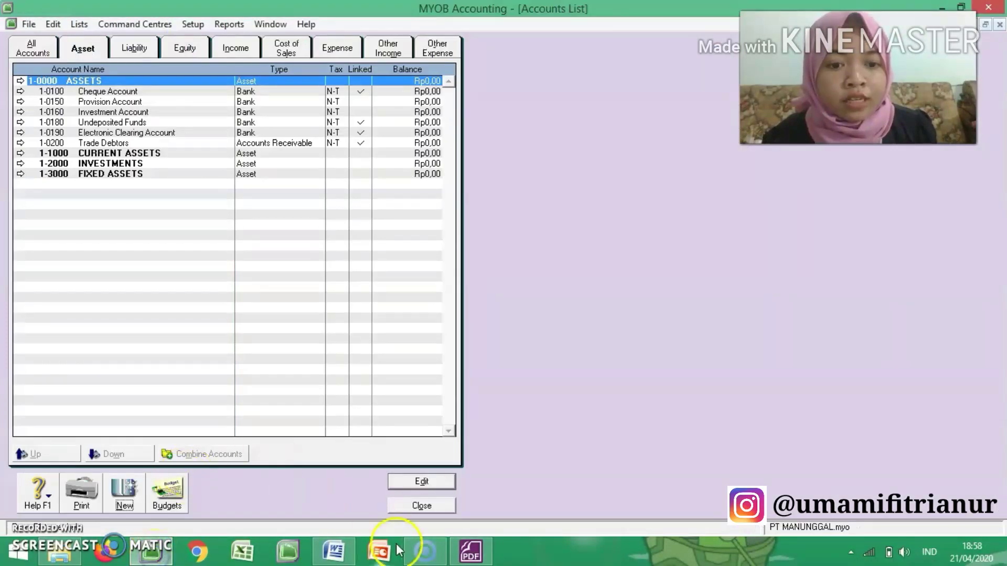
click(470, 550)
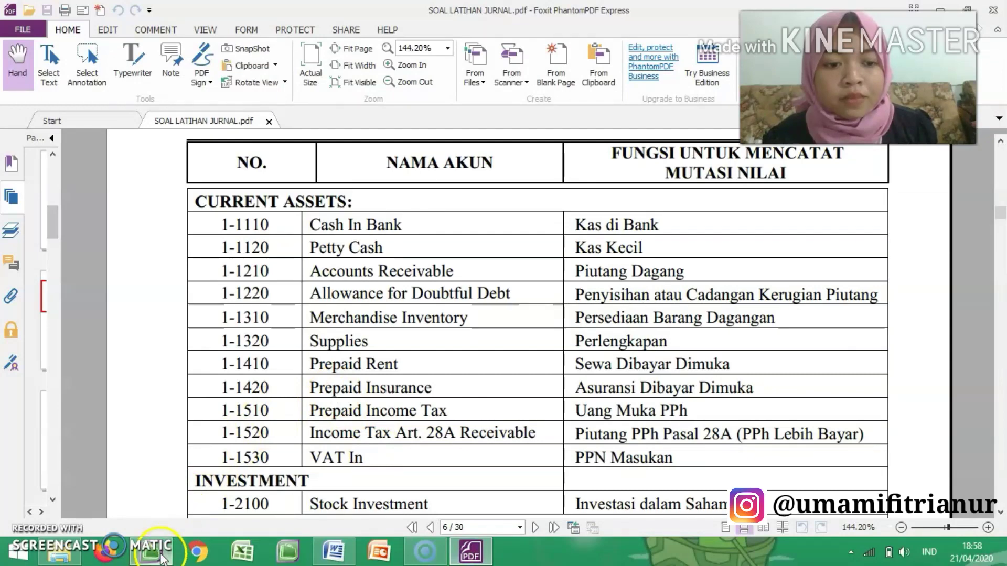
click(153, 551)
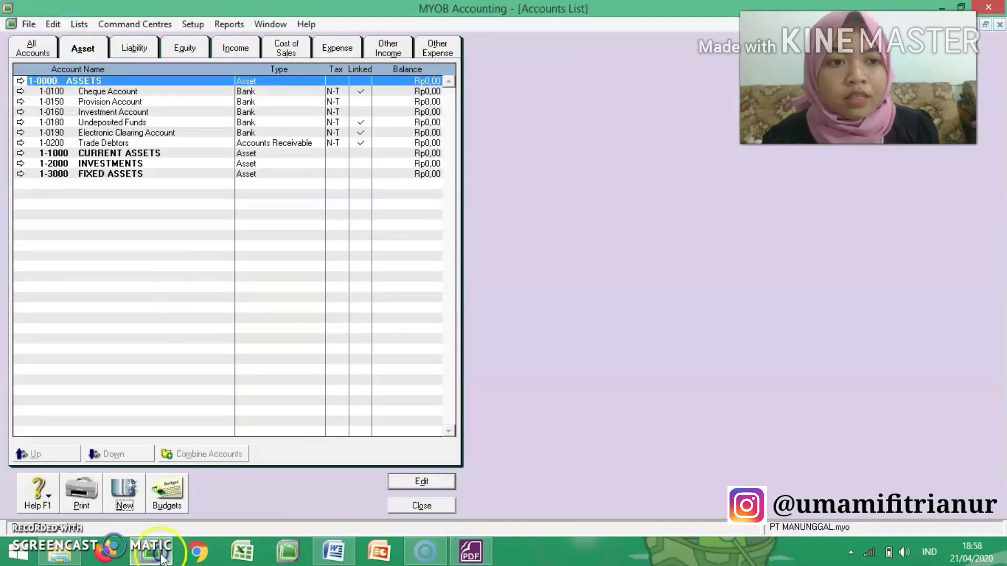
Step: Edit the Cheque Account 1-0100 to match the PDF, setting its number to 1-1110 and its name to Cash In Bank
click(131, 92)
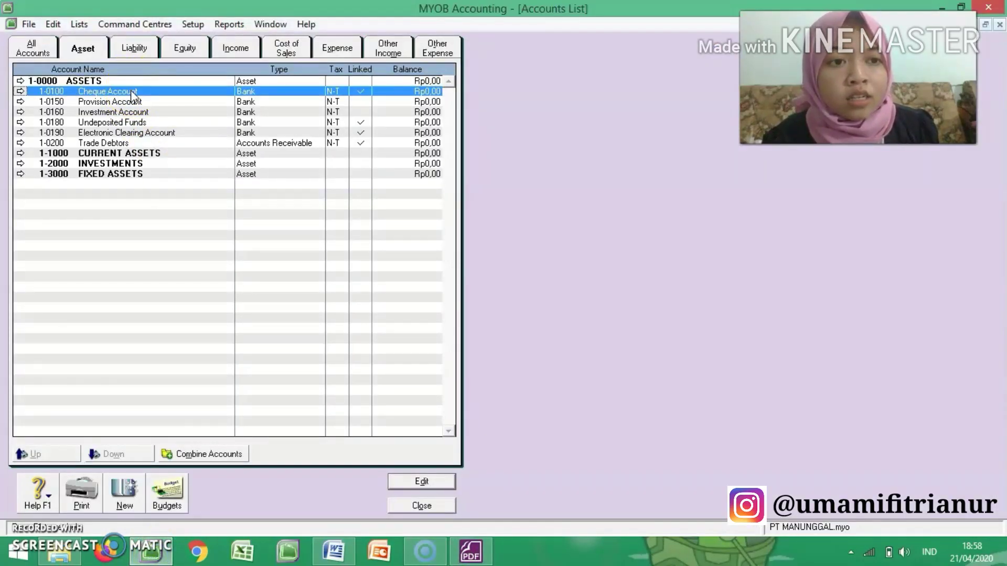
click(21, 92)
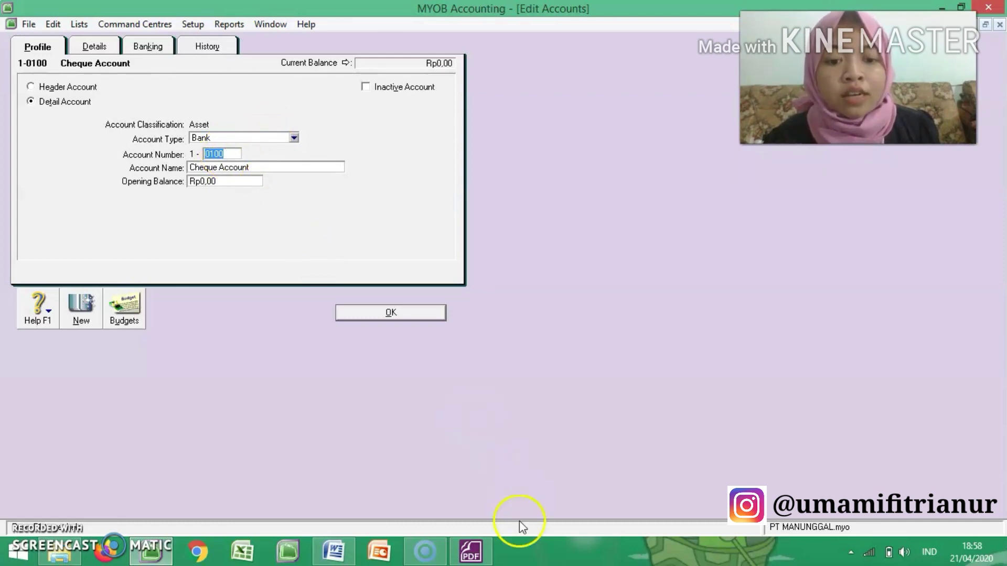
click(469, 552)
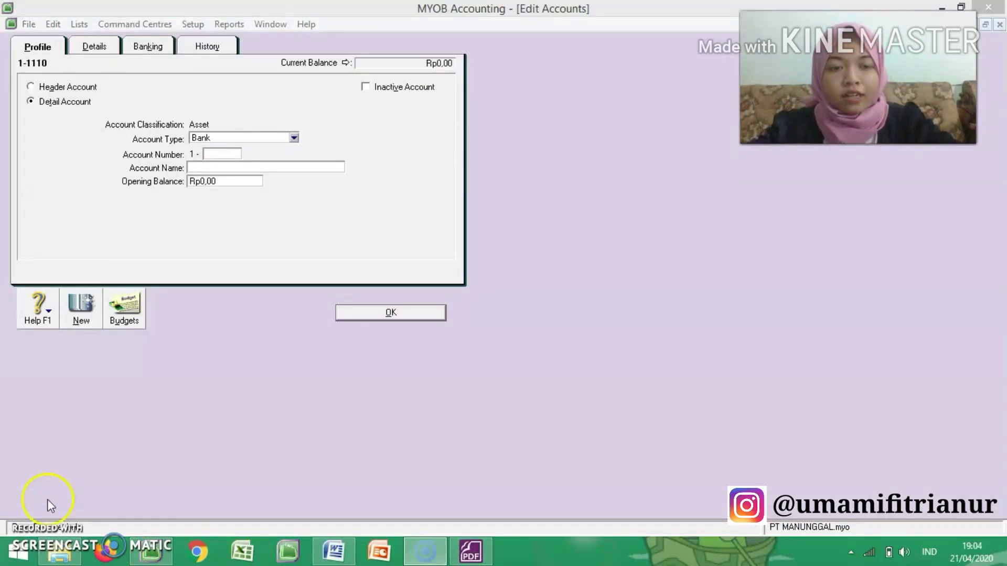
click(218, 154)
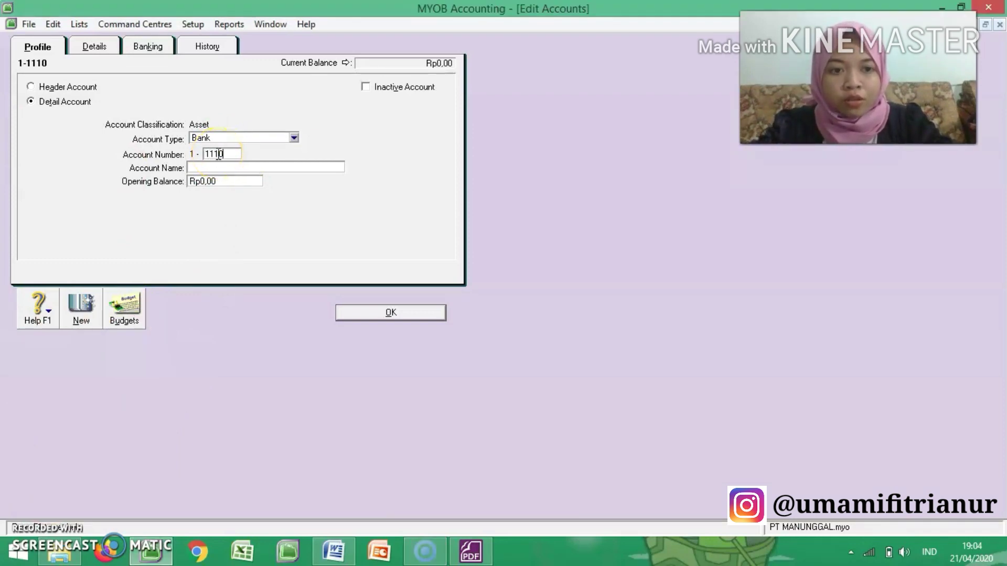
key(Tab)
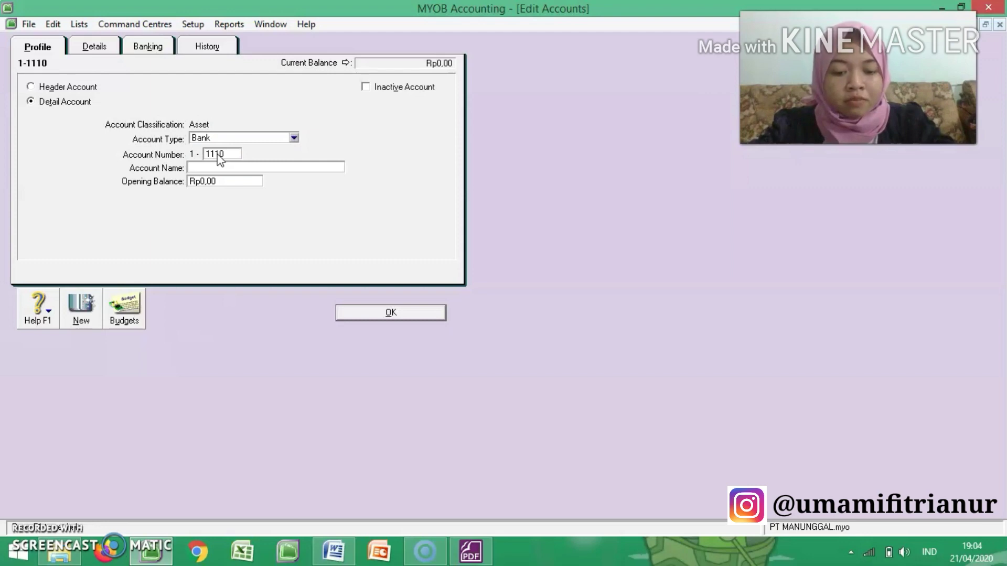
text(Cash )
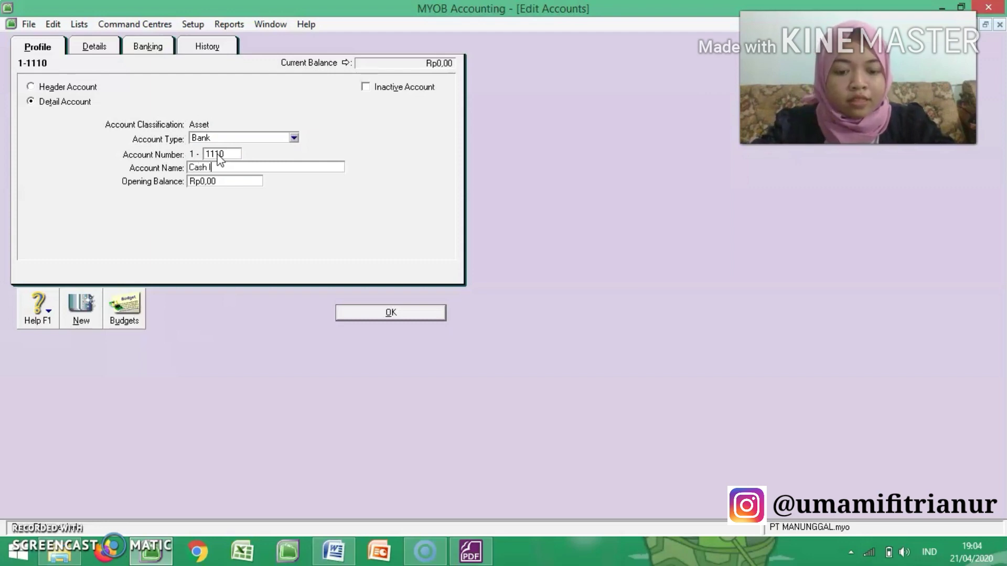
text(In Bank)
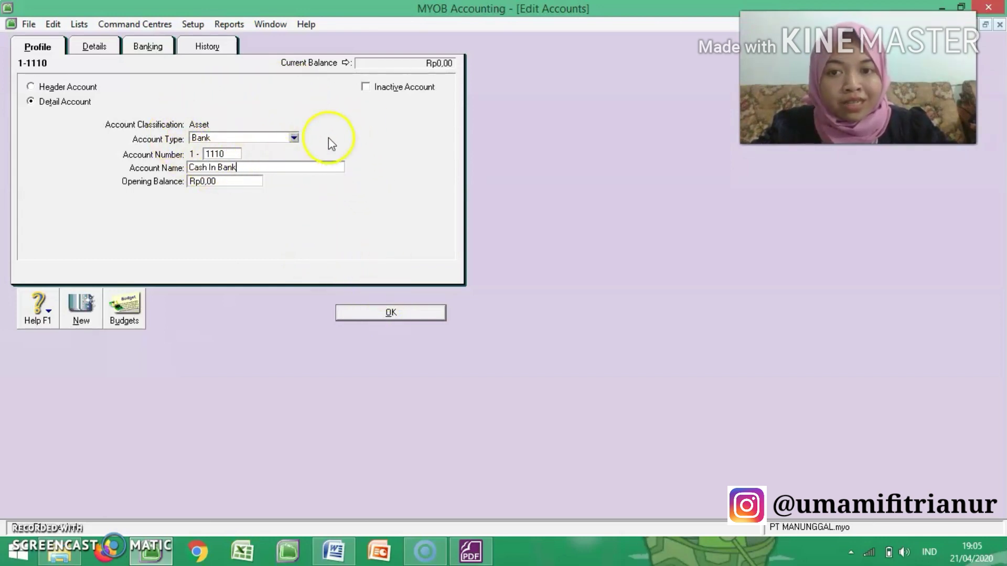
Step: Review the available account types for Cash In Bank, keep it as Bank and save the account
click(295, 139)
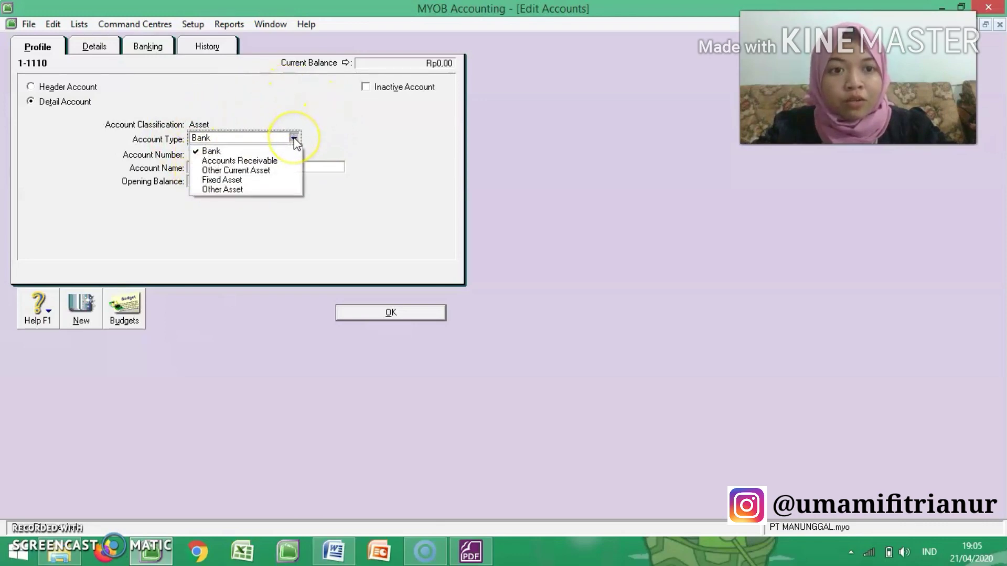
click(286, 190)
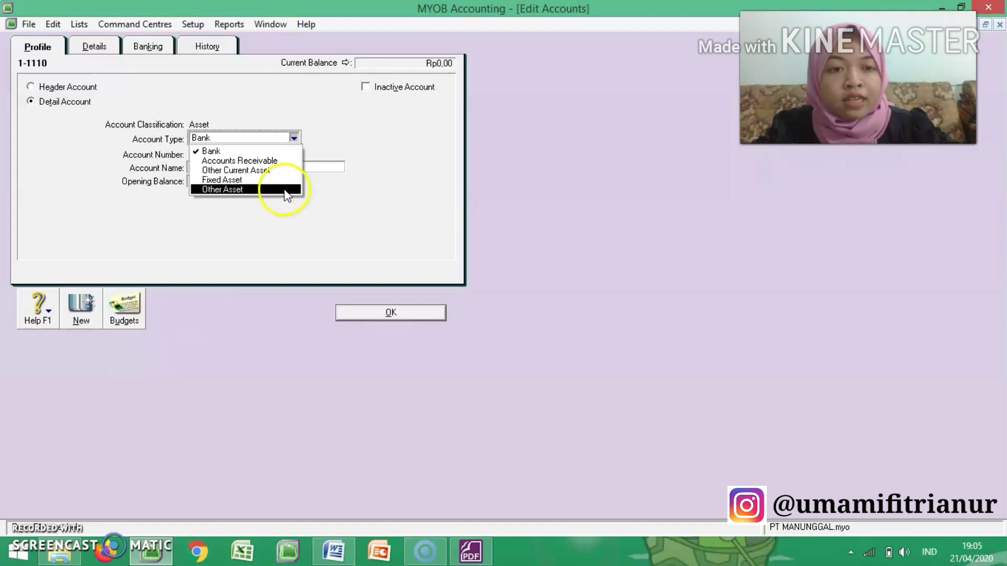
click(349, 271)
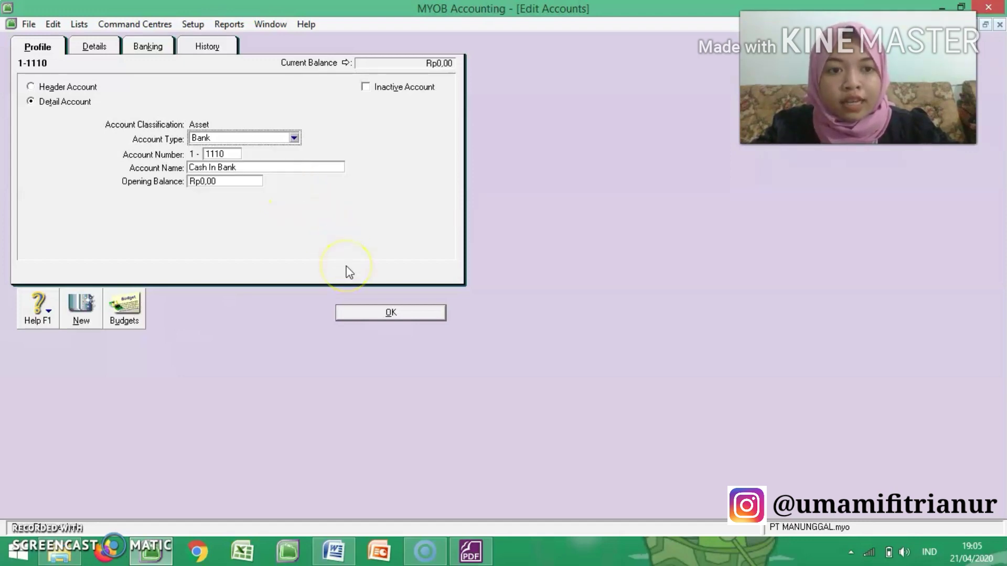
click(387, 313)
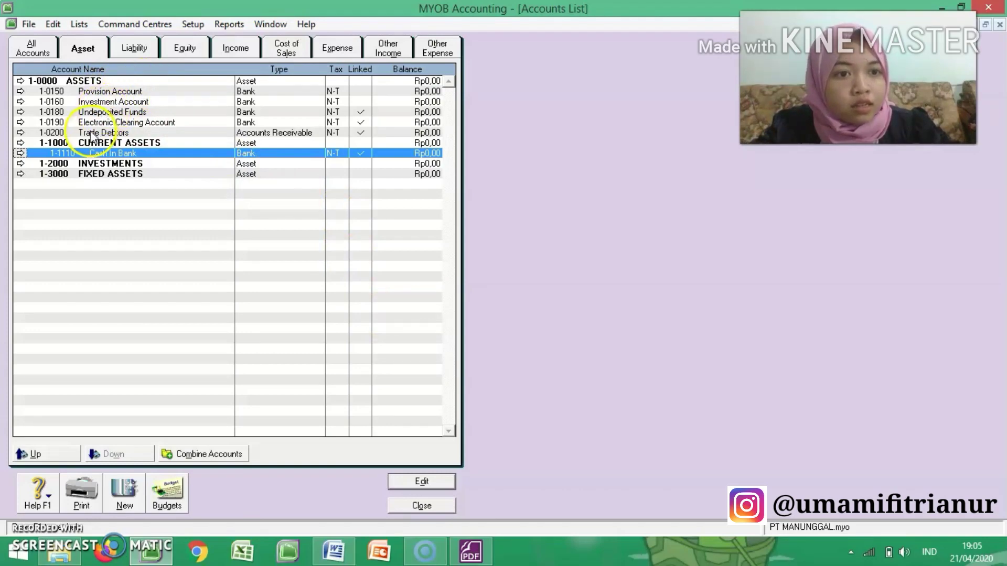
Step: Open the Undeposited Funds account for editing, check the exercise PDF and set the account number to 1-1120
click(20, 112)
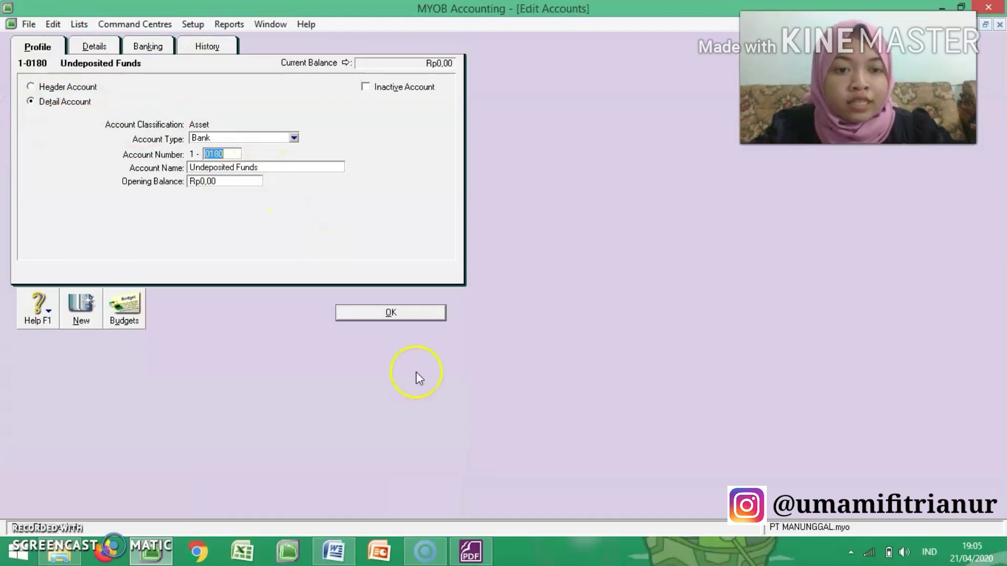
click(471, 550)
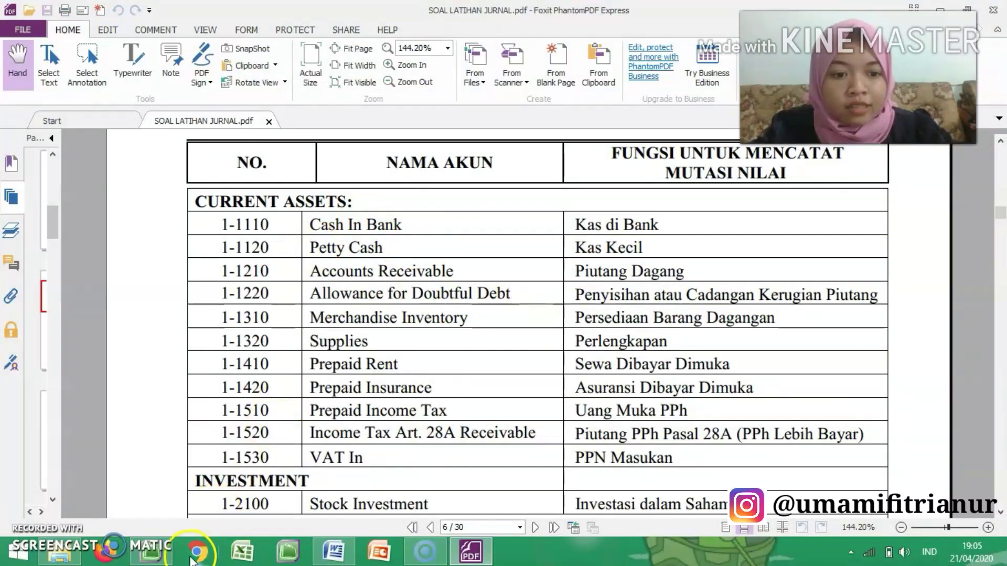
click(154, 553)
text(1)
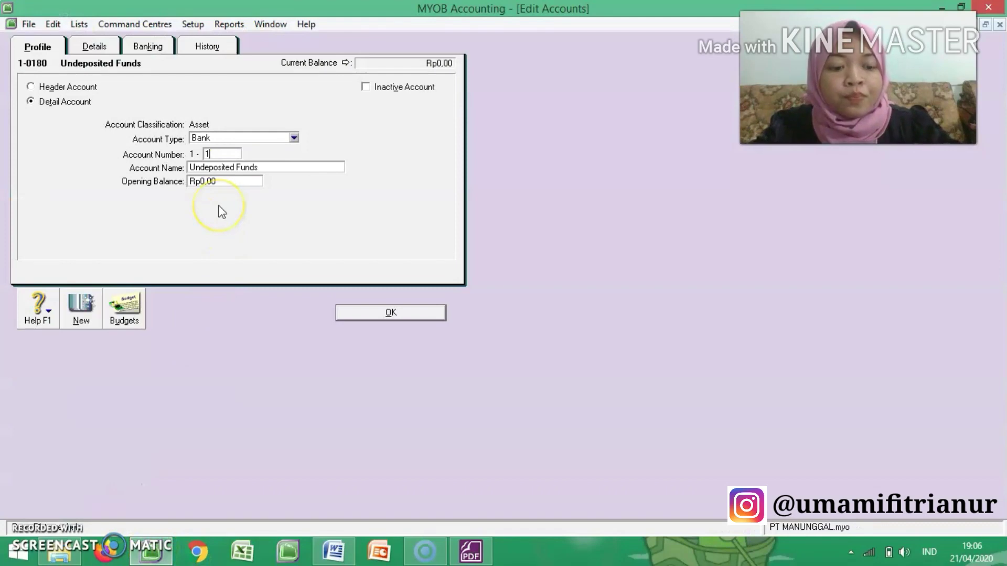
text(130)
key(Tab)
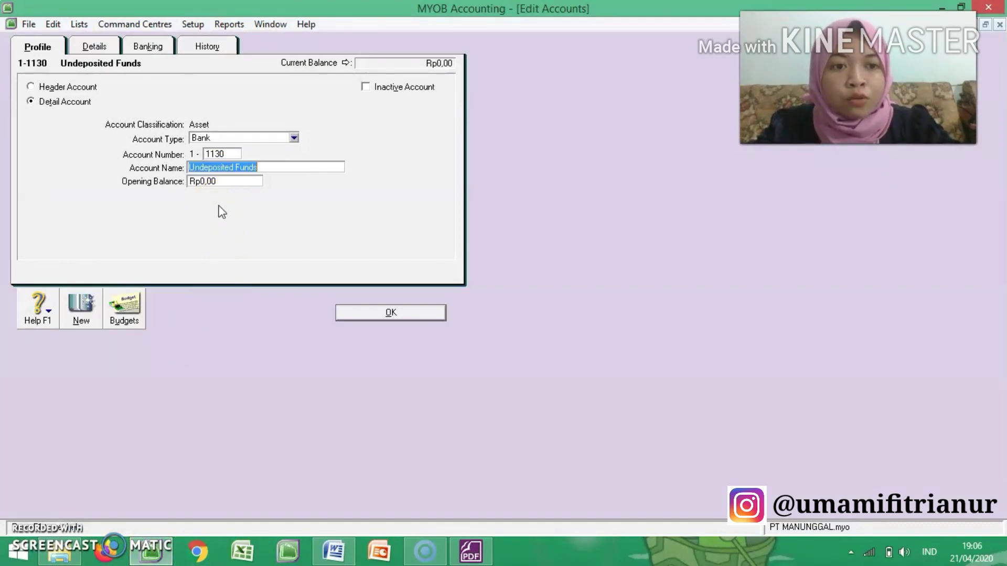
click(219, 154)
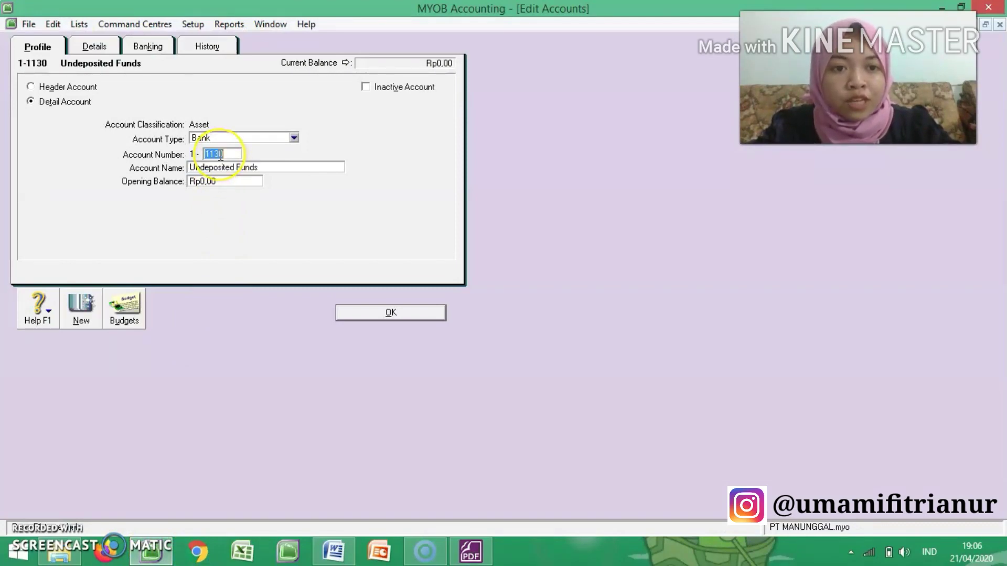
click(220, 155)
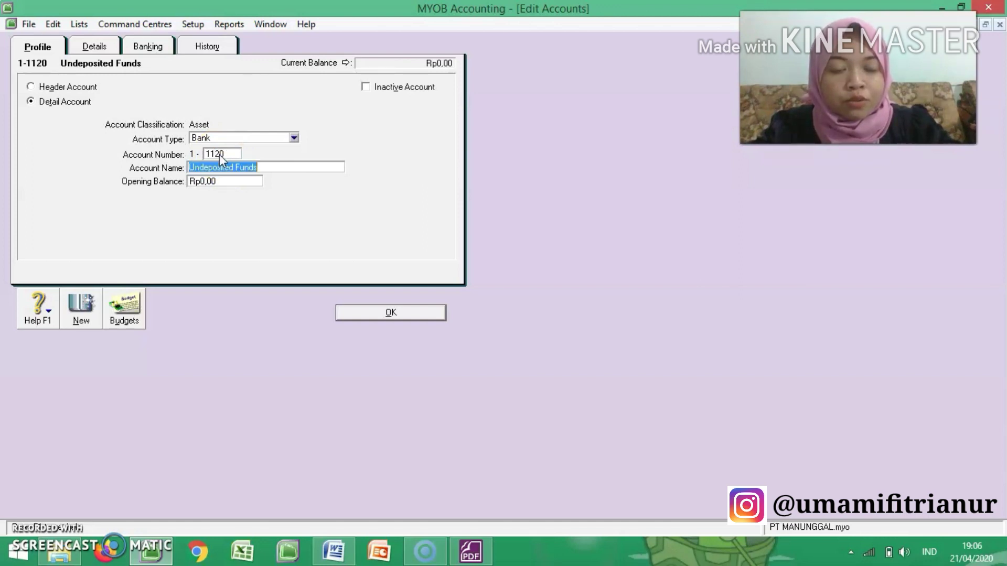
Step: Rename the Undeposited Funds account as Petty Cash and save it
text(Petty)
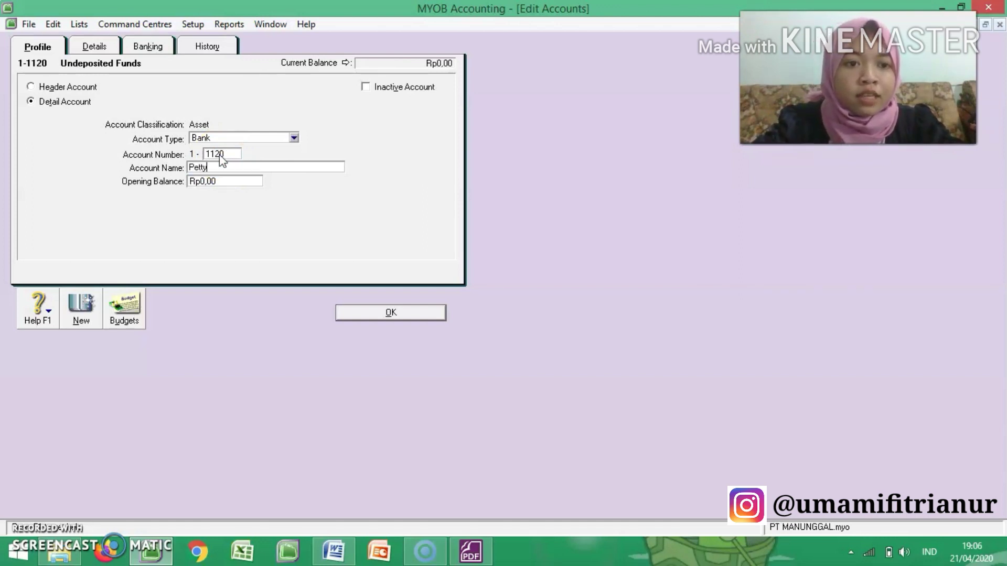
text( Cash)
click(364, 261)
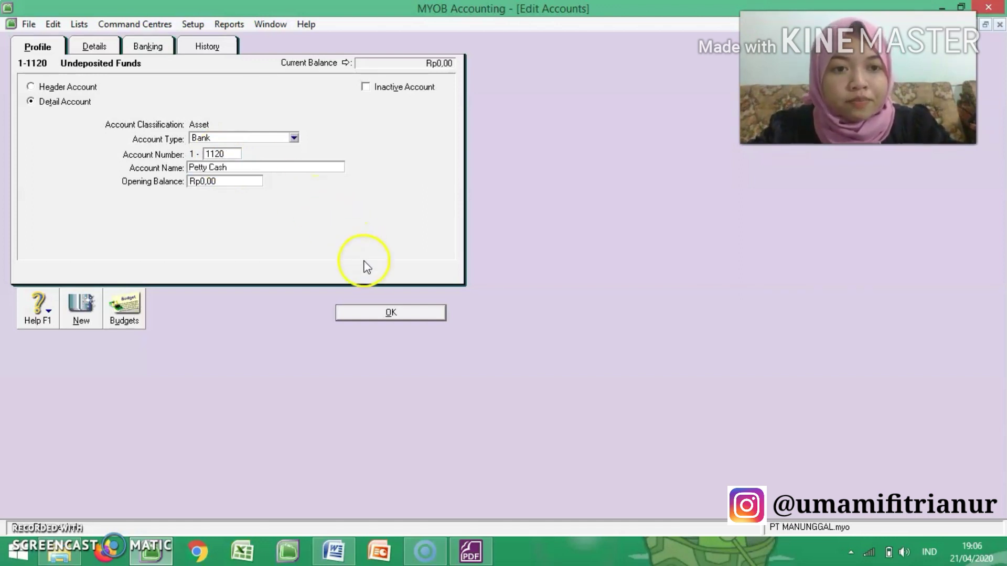
click(391, 313)
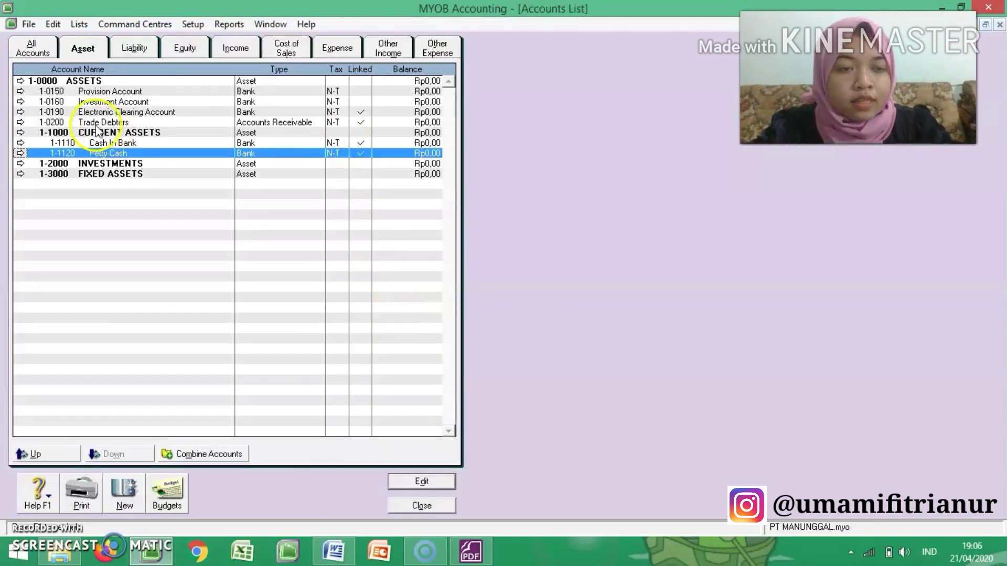
Step: Open the Trade Debtors account, check the exercise PDF and set the account number to 1-1210
click(20, 123)
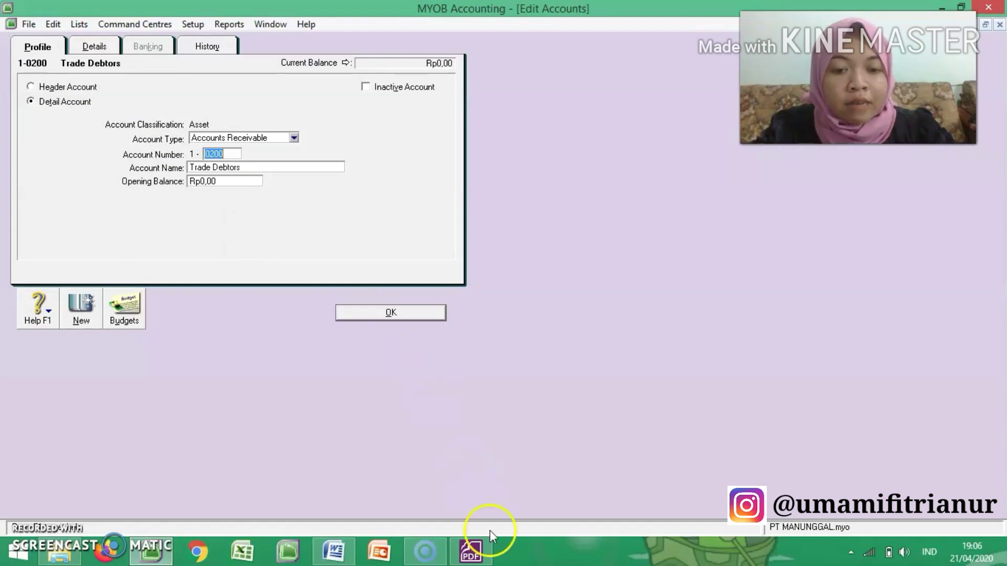
click(472, 551)
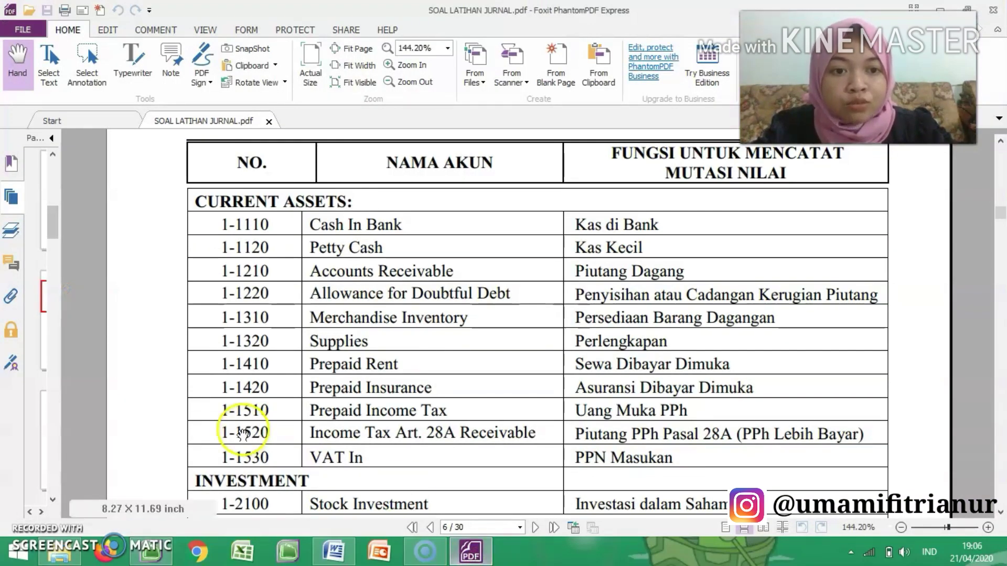
click(164, 557)
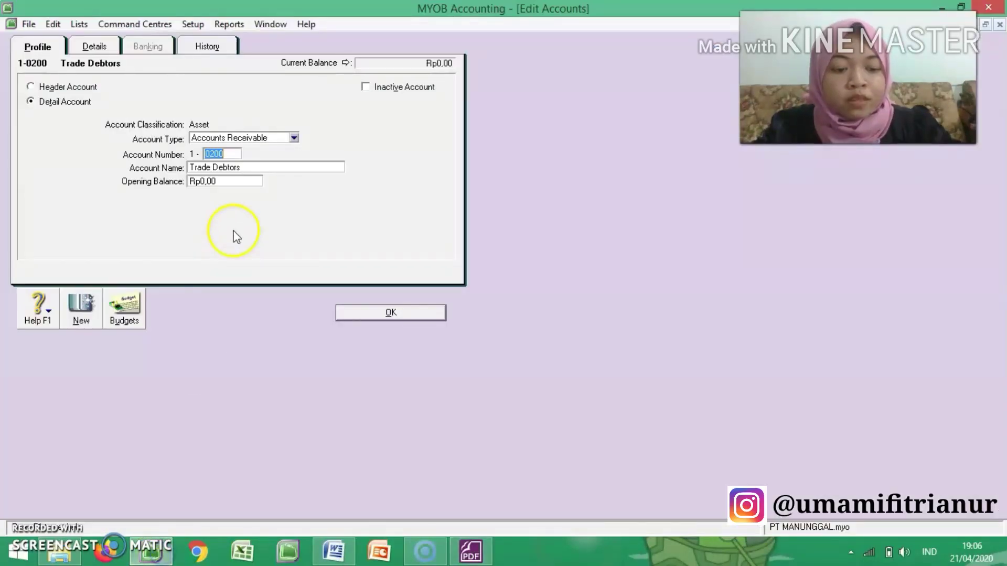
text(1210)
key(Tab)
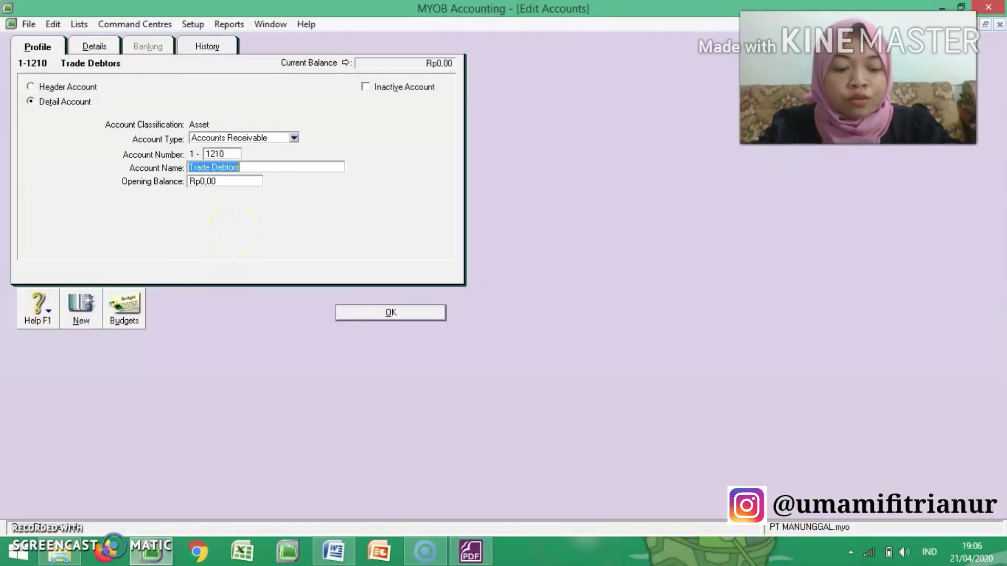
Step: Rename the Trade Debtors account as Accounts Receivable and save it
text(Account)
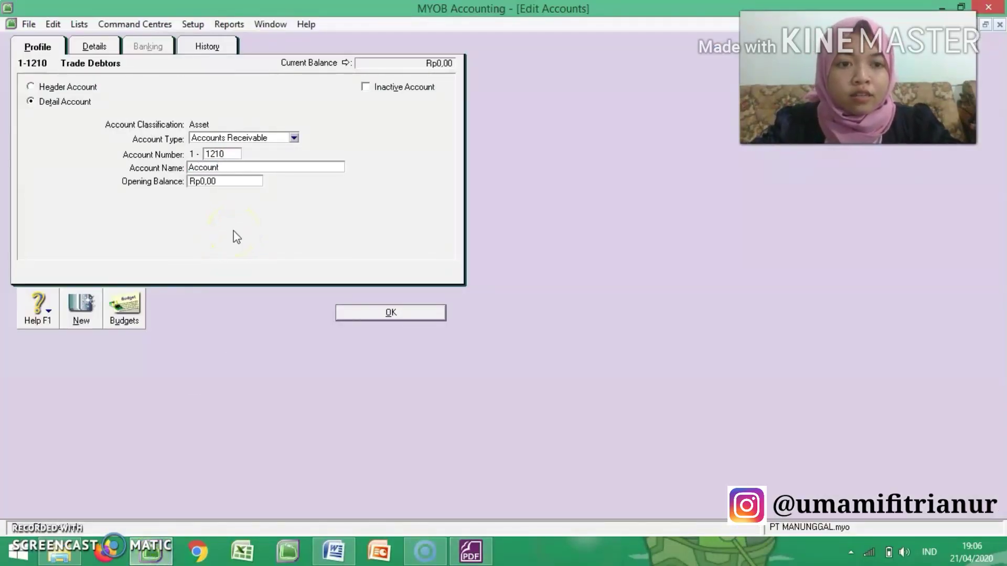
text(s receivable)
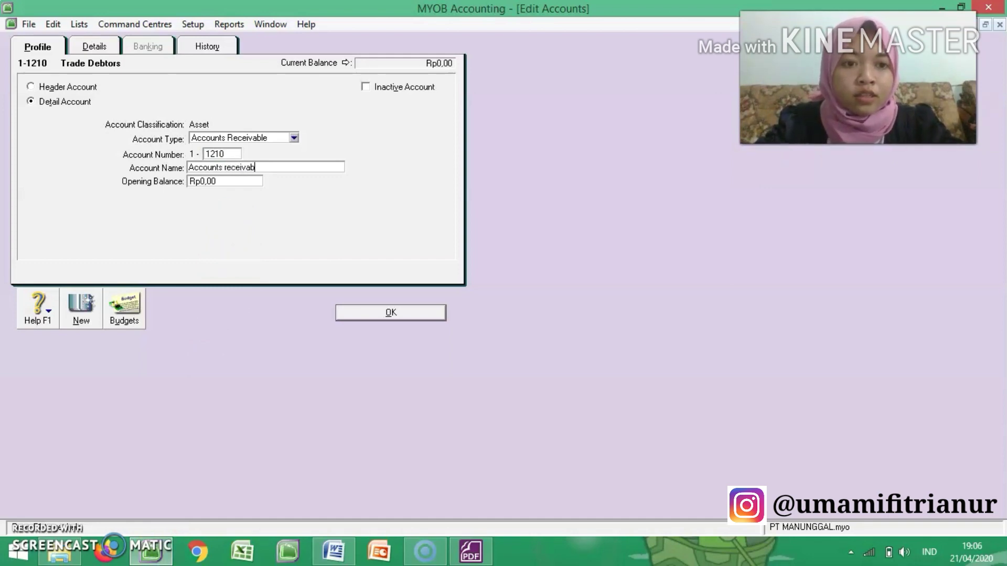
key(BackSpace)
key(BackSpace)
key(BackSpace)
key(BackSpace)
key(BackSpace)
key(BackSpace)
key(BackSpace)
key(BackSpace)
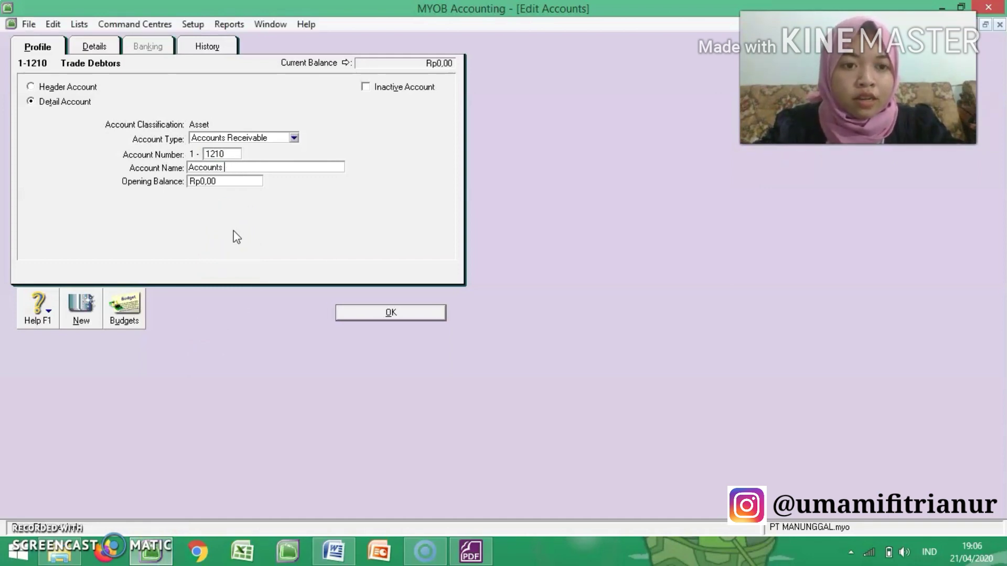
text(Receivable)
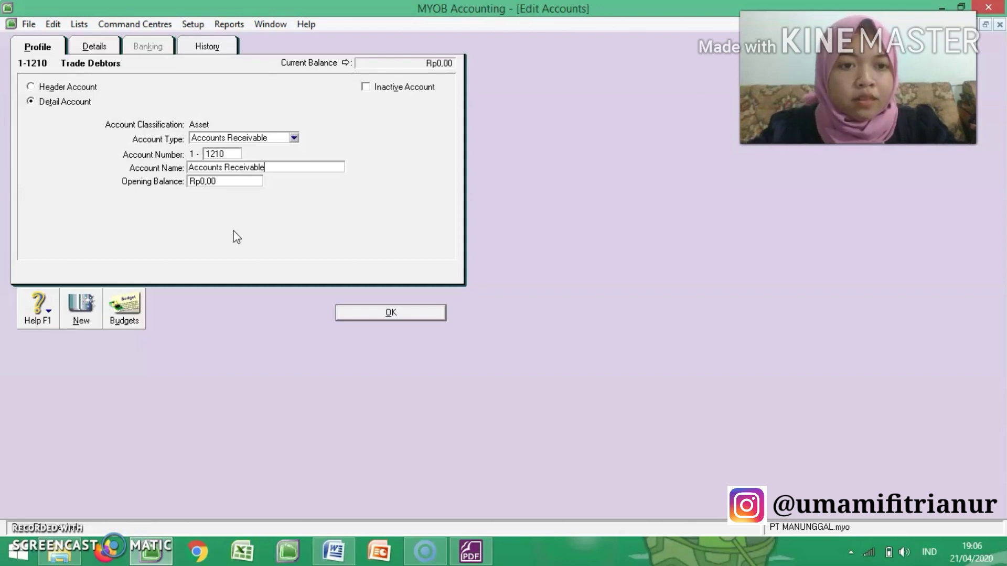
click(371, 311)
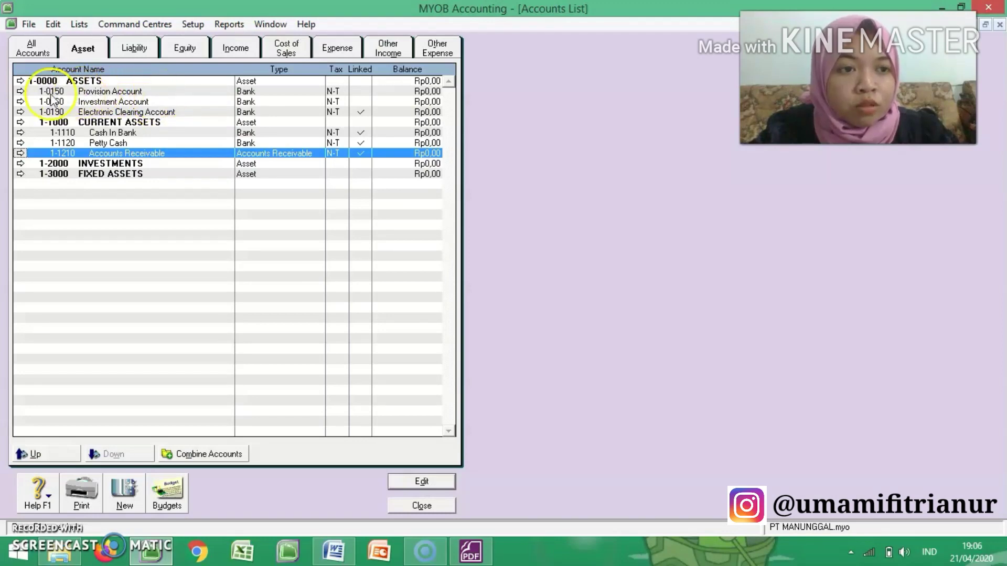
Step: Delete the unneeded Provision Account 1-0150 and Investment Account 1-0160 from the asset accounts
click(21, 92)
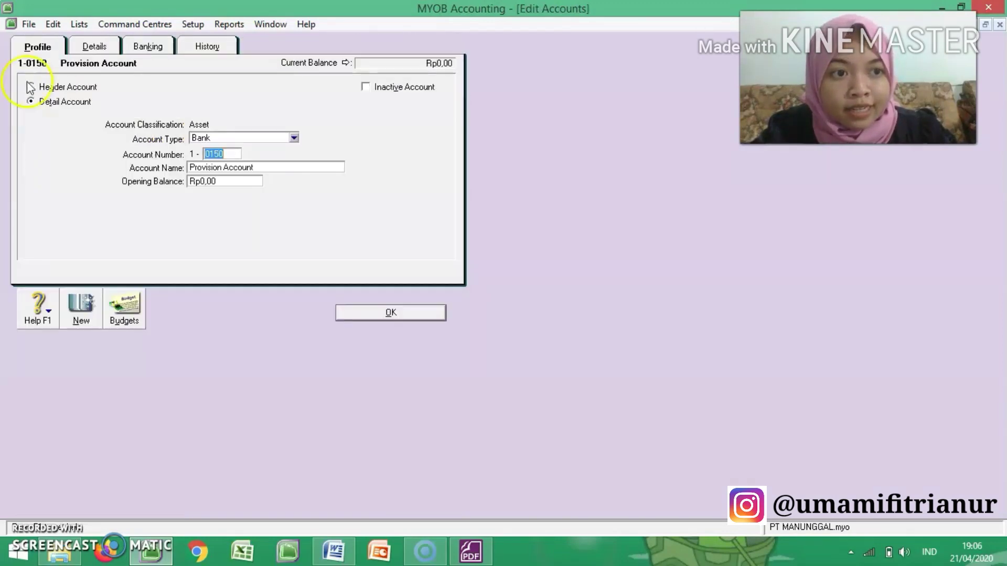
click(50, 26)
click(68, 126)
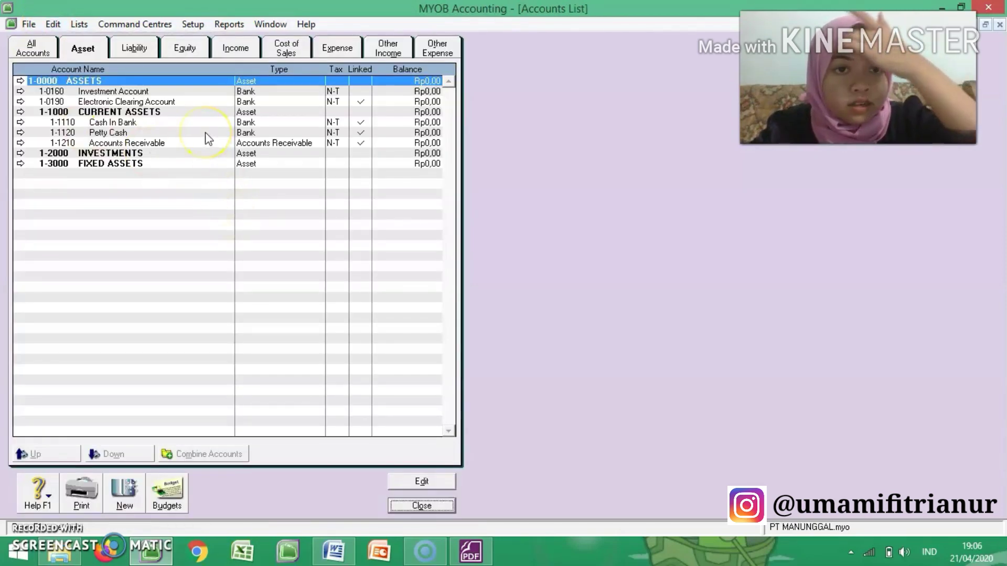
click(21, 92)
click(53, 24)
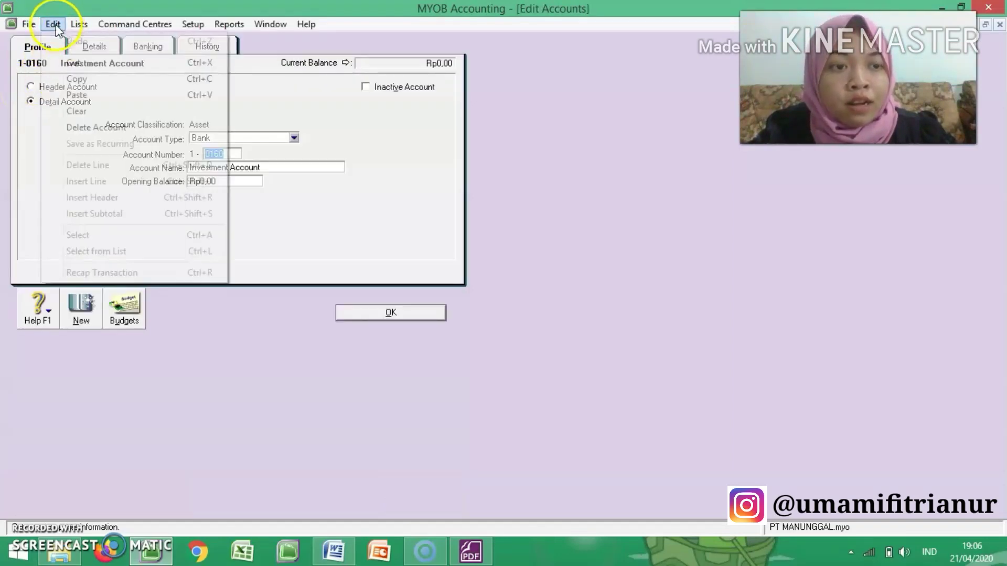
click(109, 128)
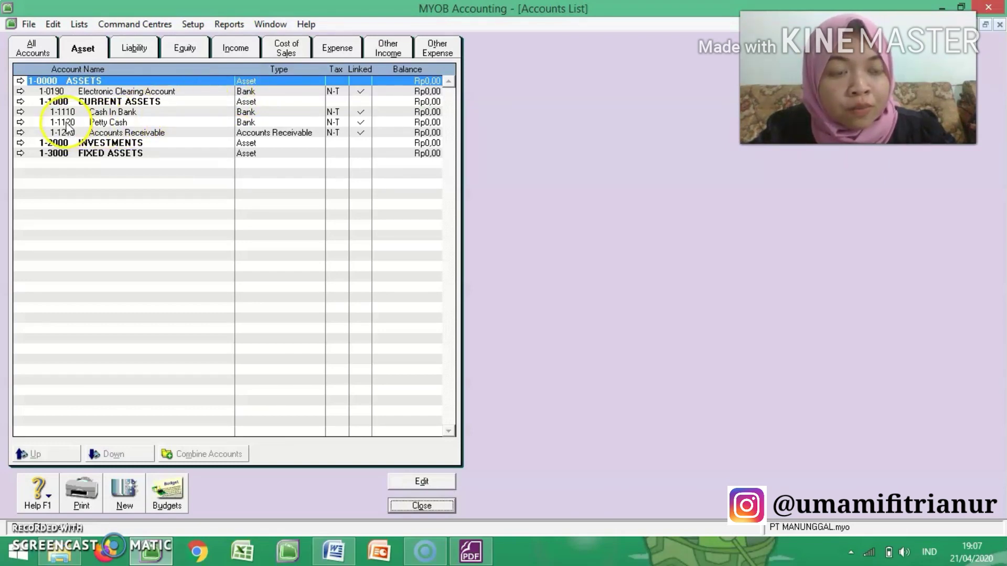
Step: Set the Electronic Clearing Account's number to 1-1130 and save it
click(20, 91)
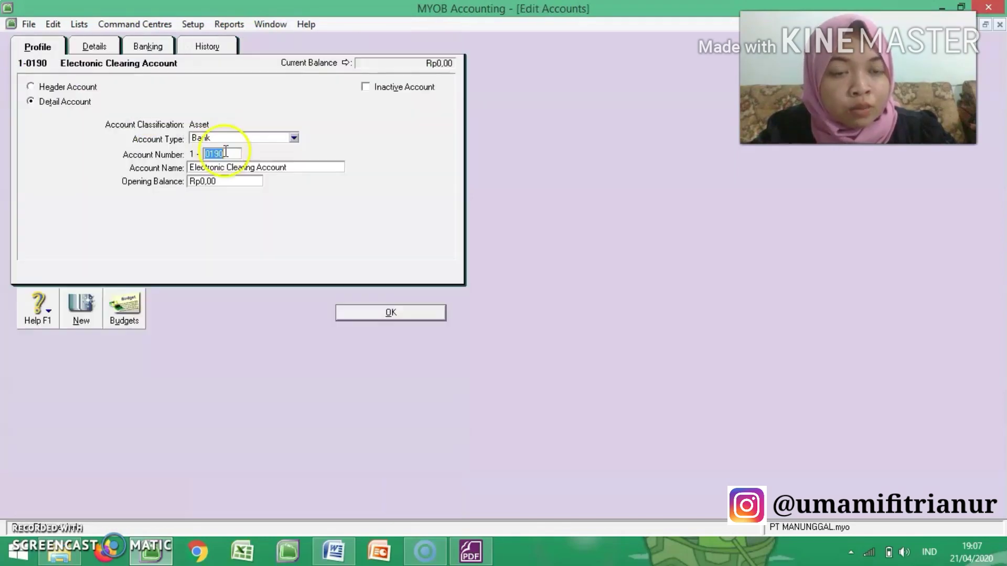
text(1130)
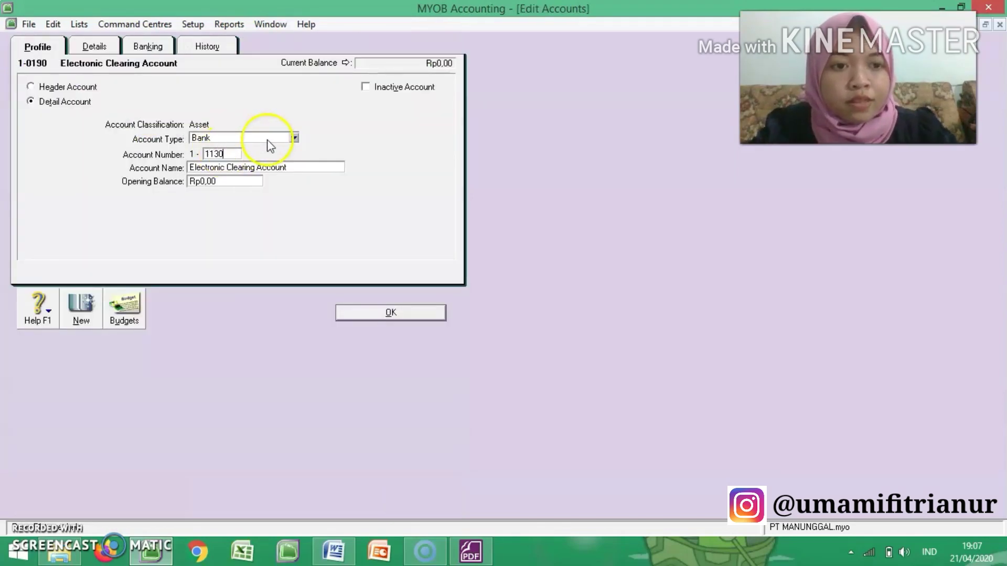
click(376, 315)
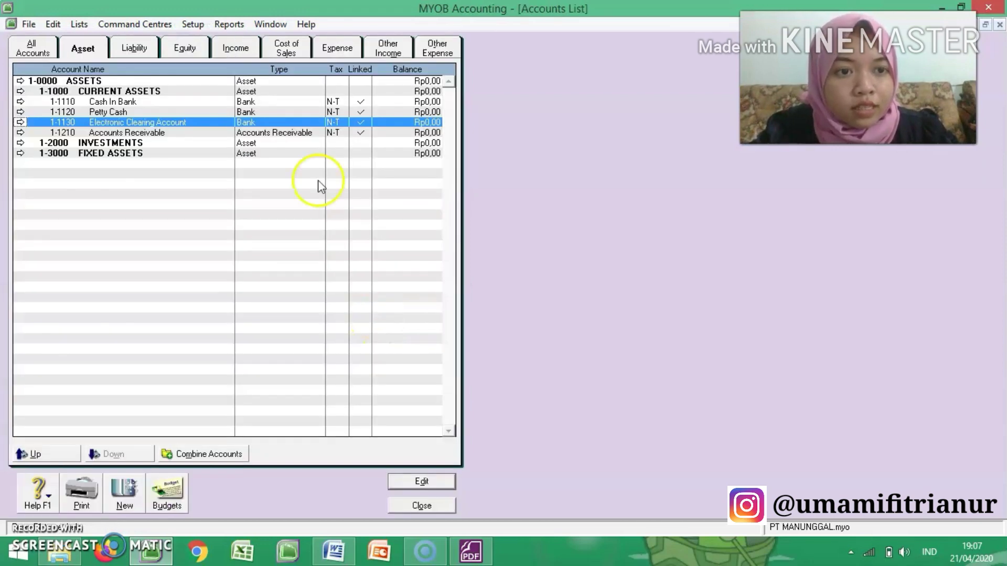
Step: Open the Accounts Receivable account 1-1210 for editing and set its account type to Other Current Asset
click(184, 136)
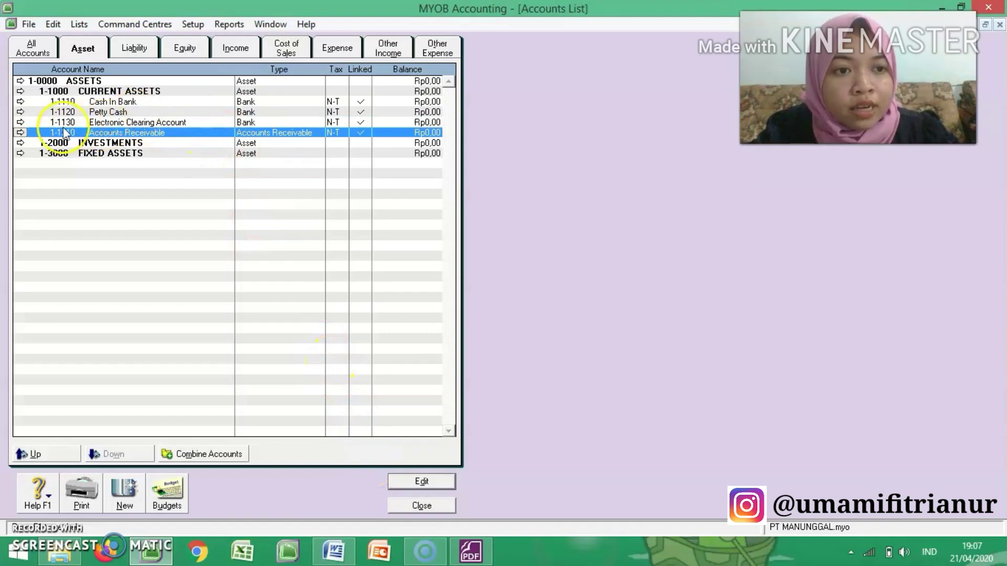
click(21, 132)
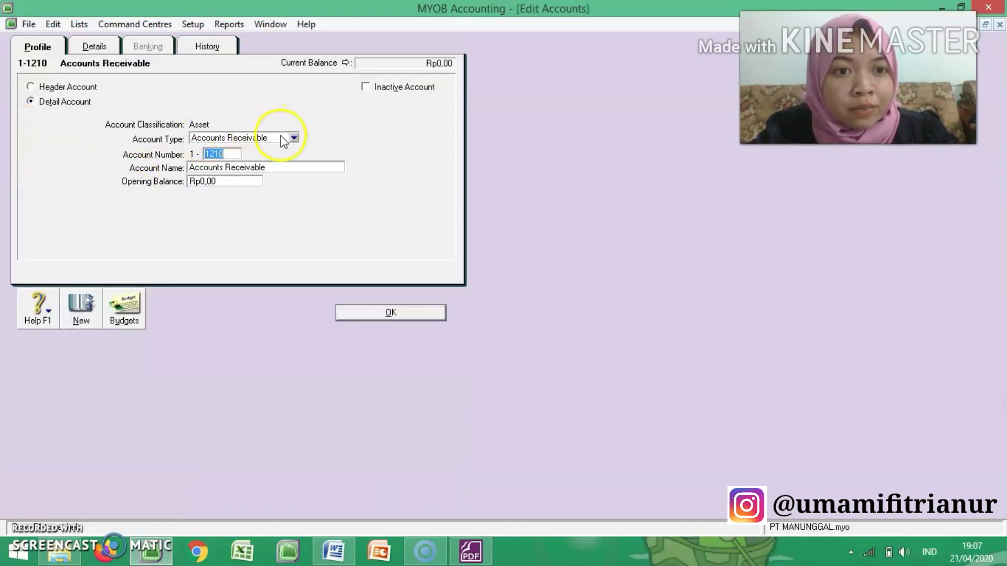
click(293, 138)
click(276, 171)
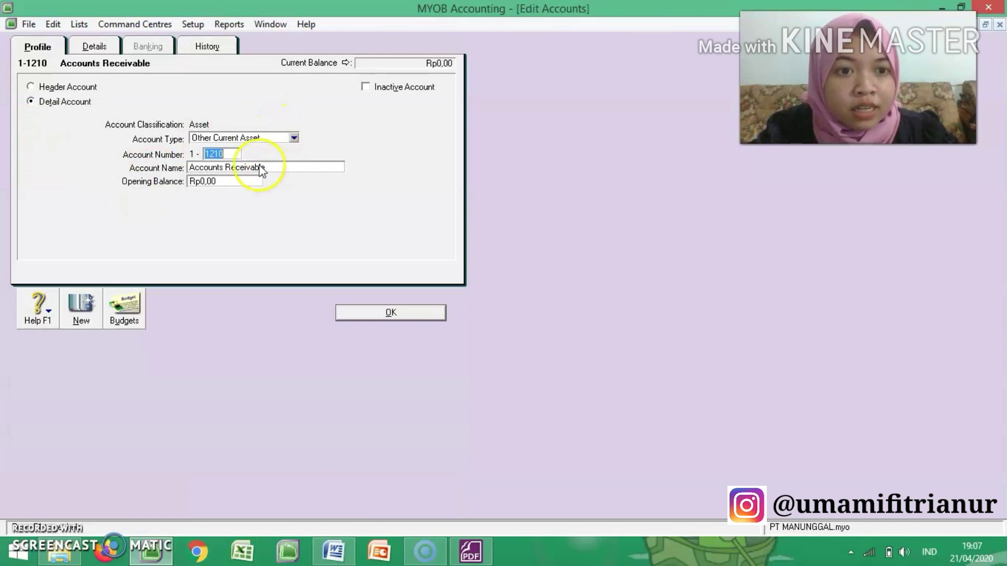
Step: Following the PDF, set the opened account's number to 1-1220 and its name to Allowance for Doubtful Debt
click(476, 556)
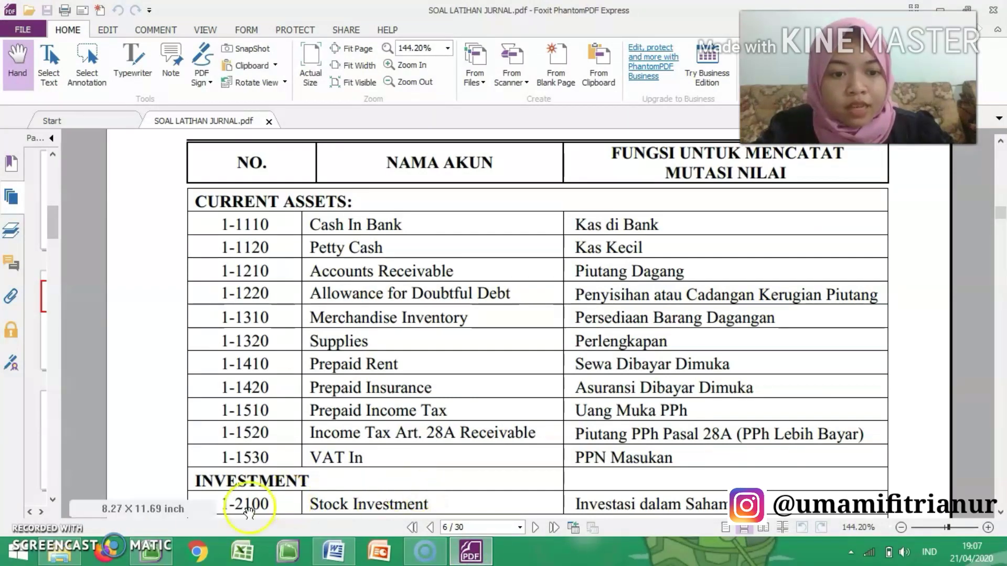
click(160, 542)
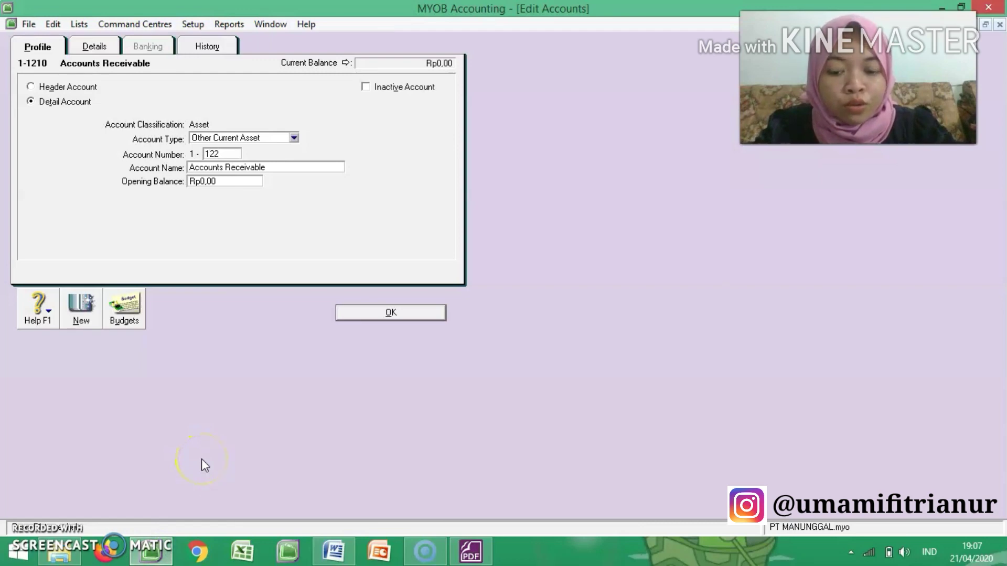
text(0)
key(Tab)
text(All)
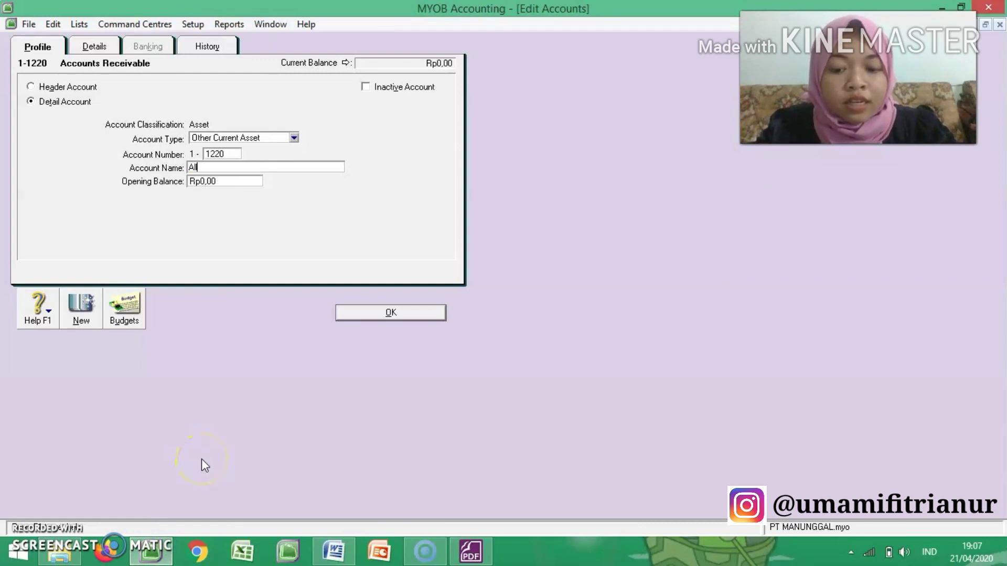
text(owance for Doubtful Debt)
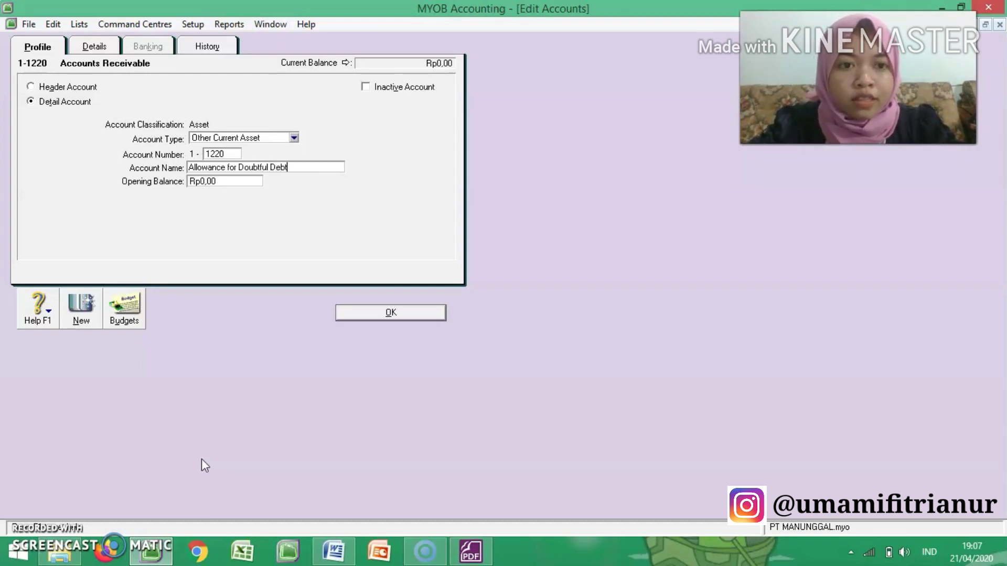
Step: Following the PDF, add a new Other Current Asset account numbered 1-1310 and named Merchandise Inventory
click(94, 309)
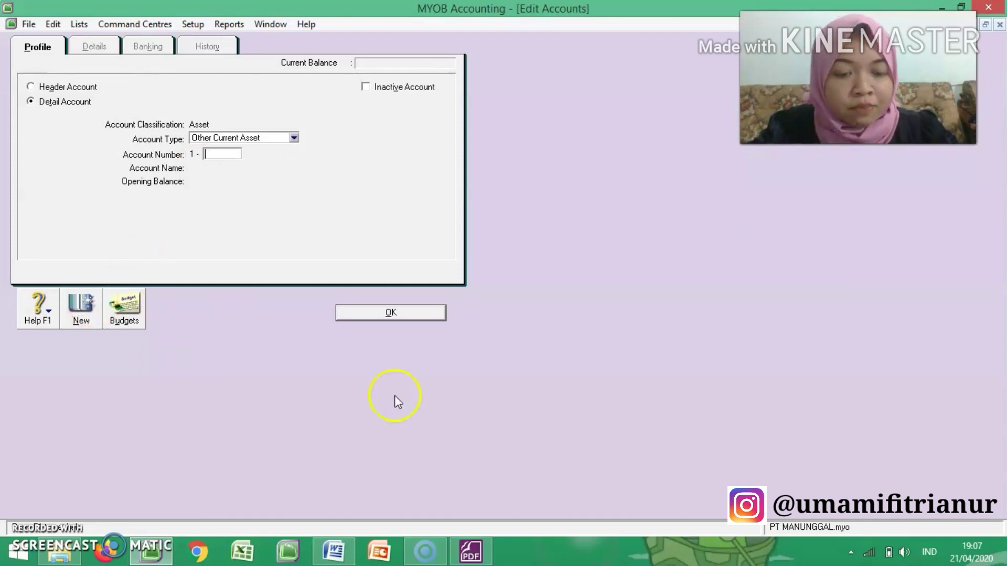
click(468, 550)
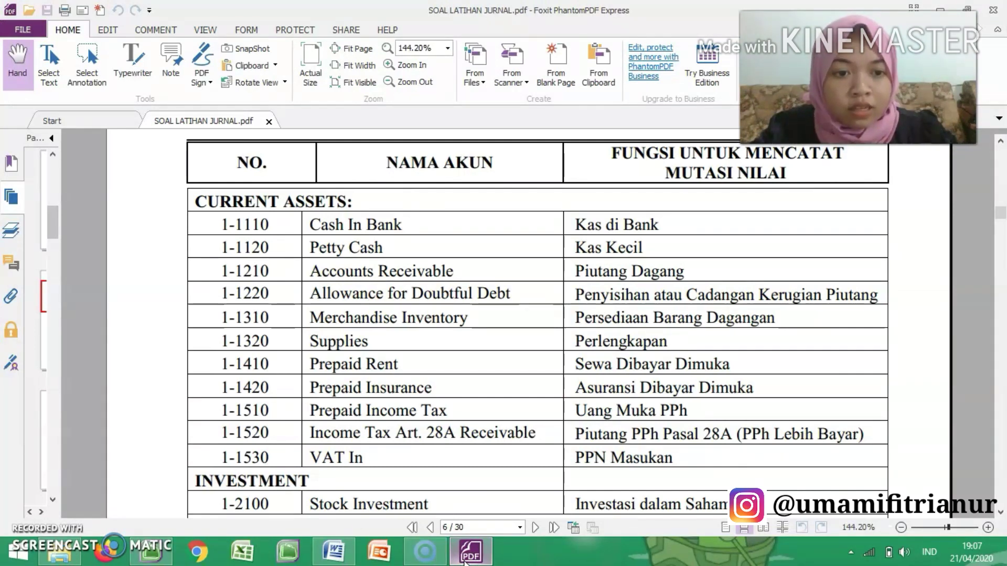
click(150, 550)
text(1)
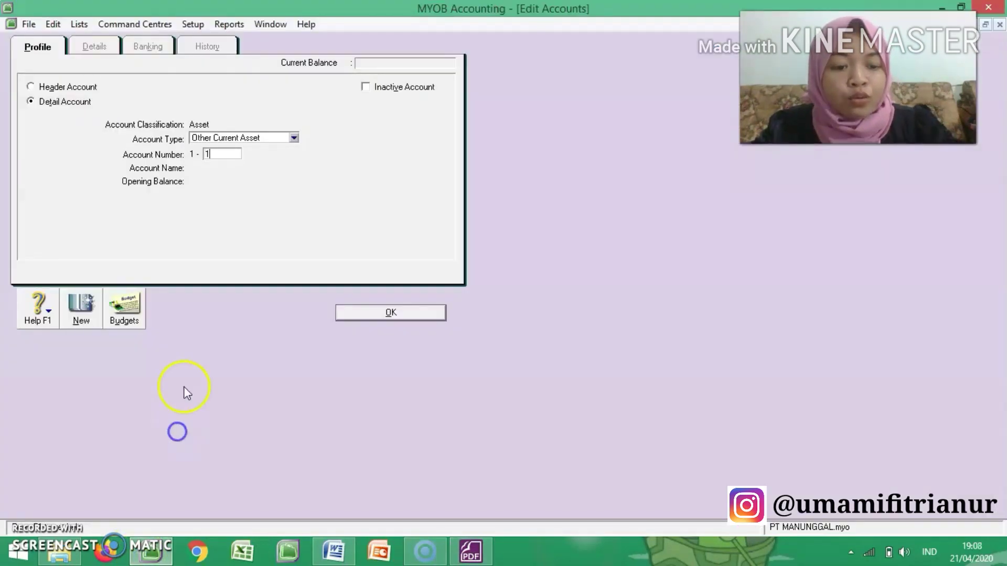
text(310)
key(Tab)
text(Me)
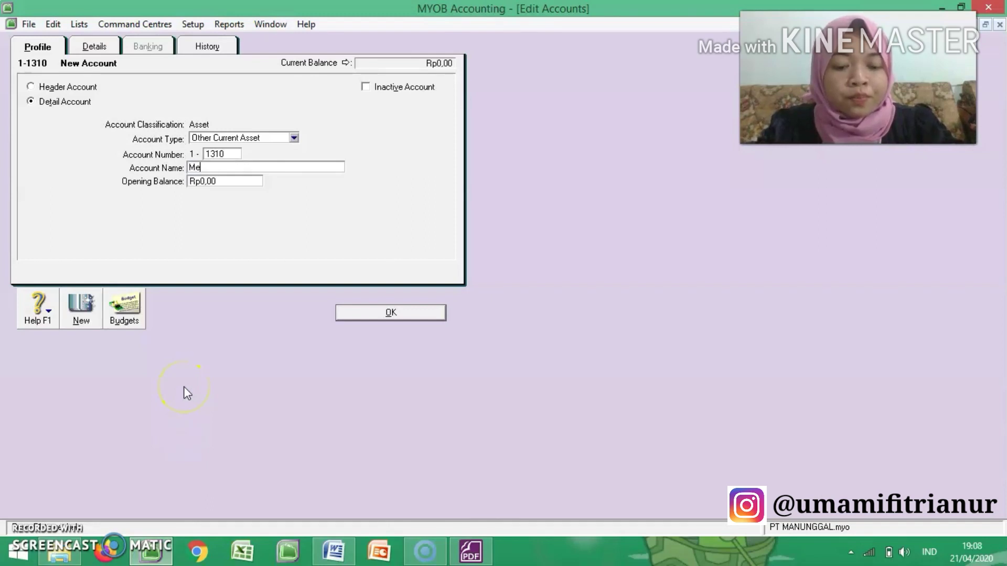
text(rchandise In)
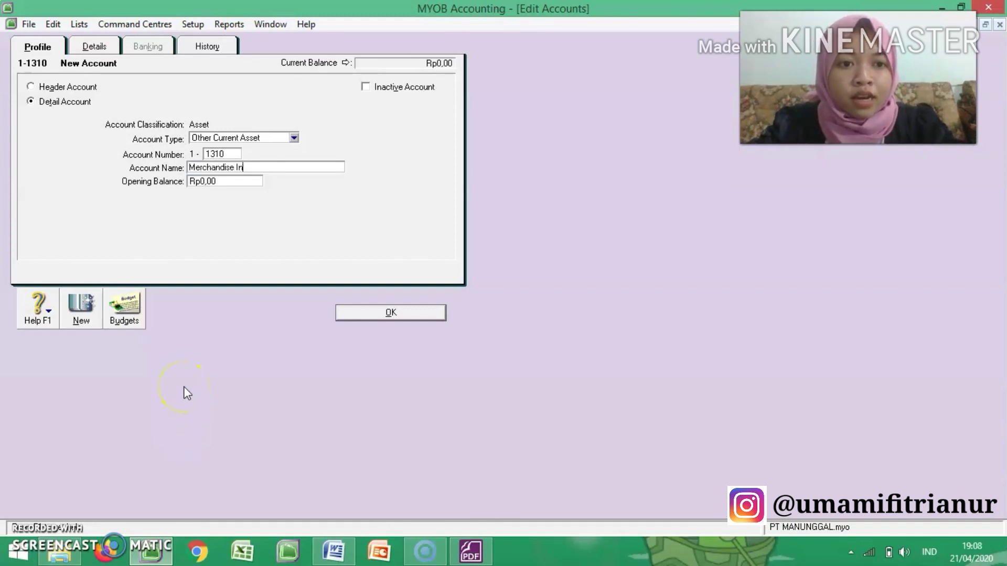
text(ventory)
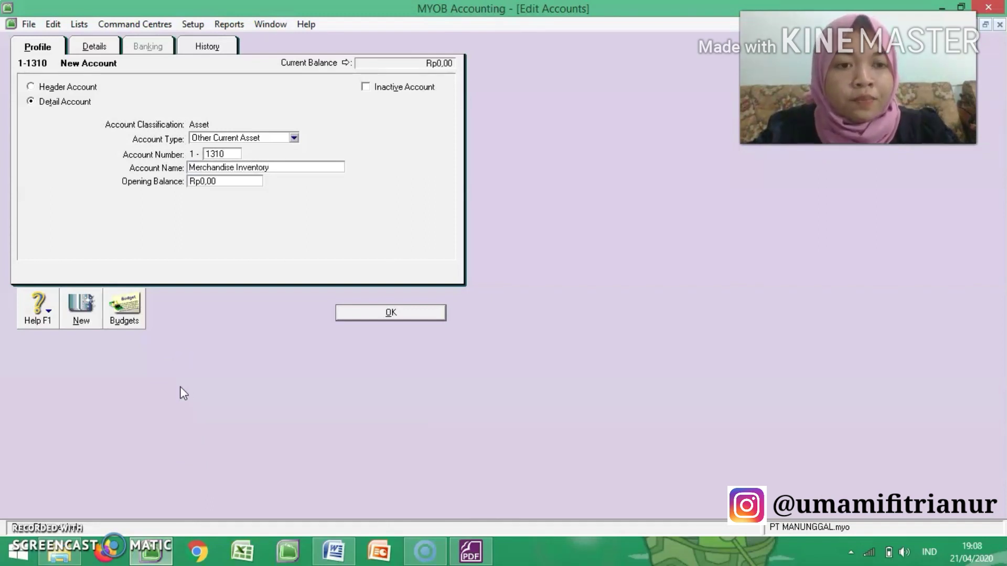
Step: Following the PDF, add a new Other Current Asset account numbered 1-1320 and named Supplies, and save it
click(80, 313)
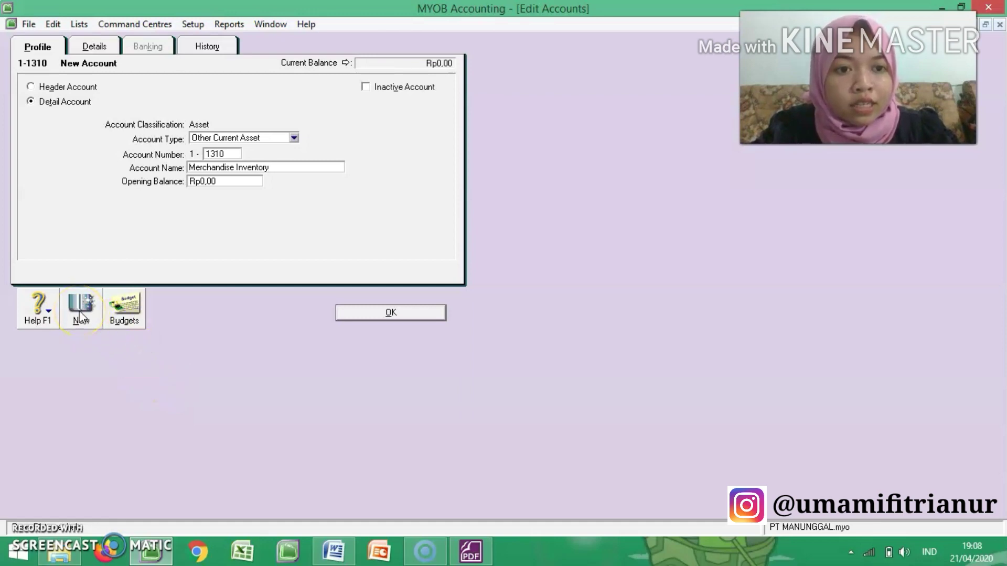
click(471, 551)
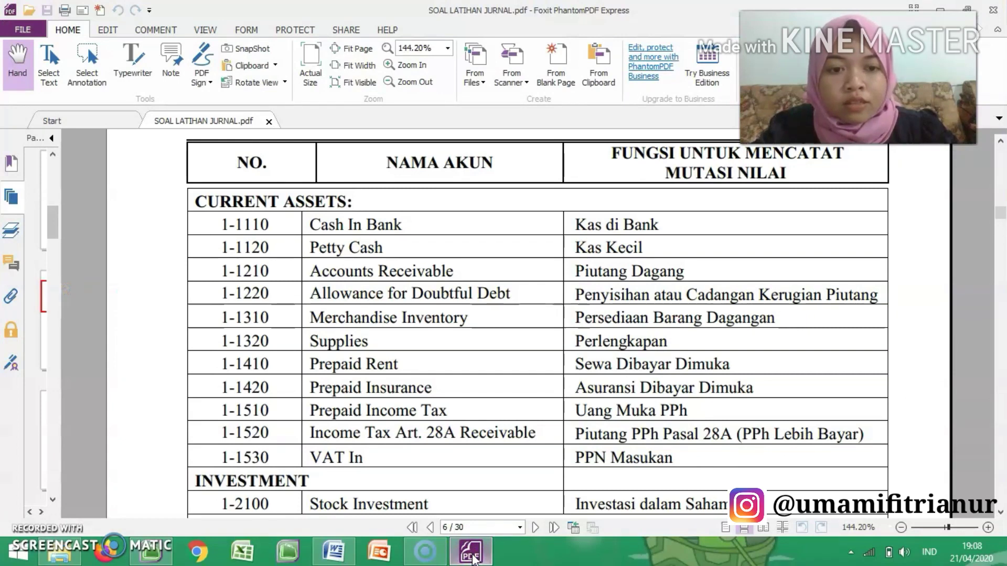
click(157, 554)
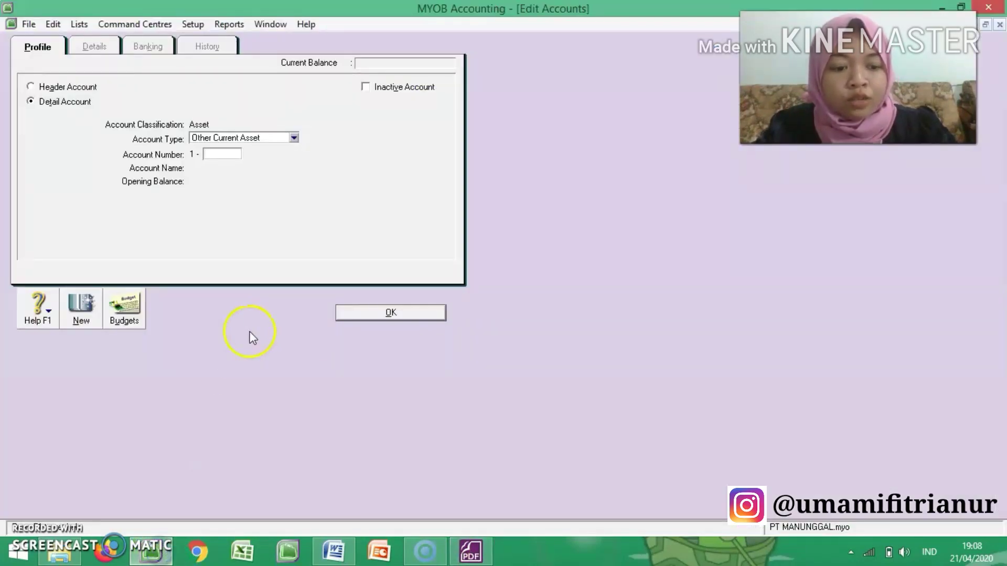
text(1320)
key(Tab)
text(S)
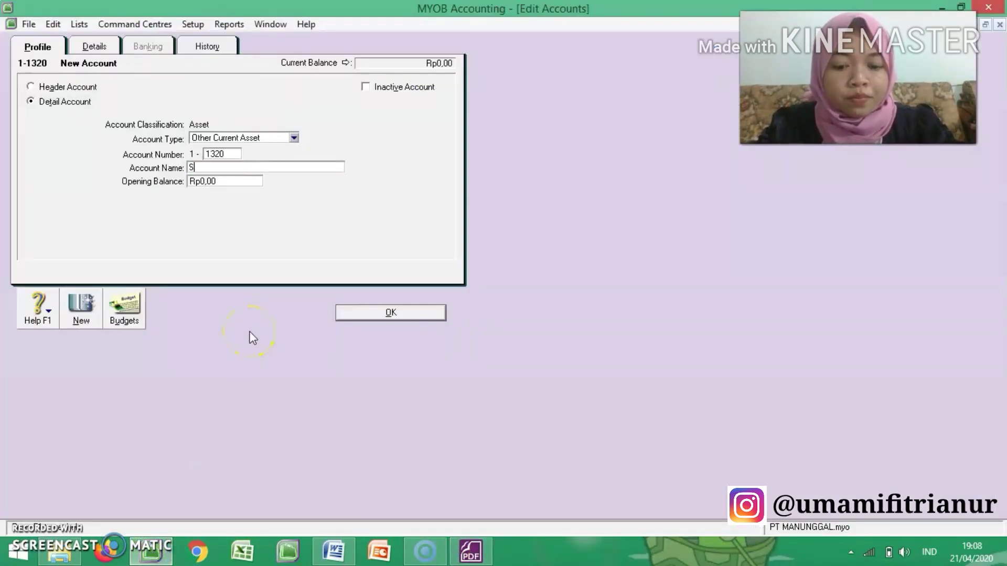
text(upplies)
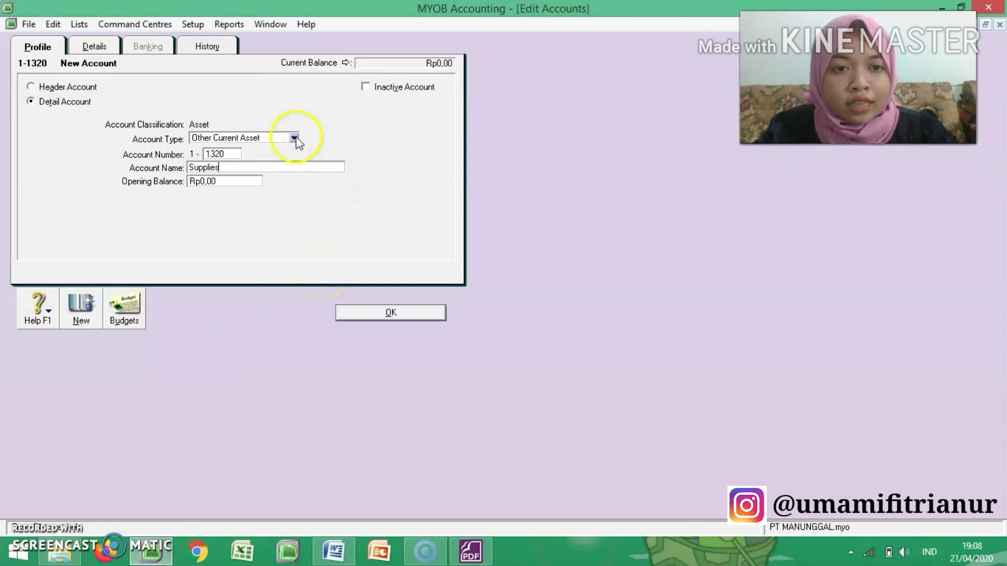
click(388, 313)
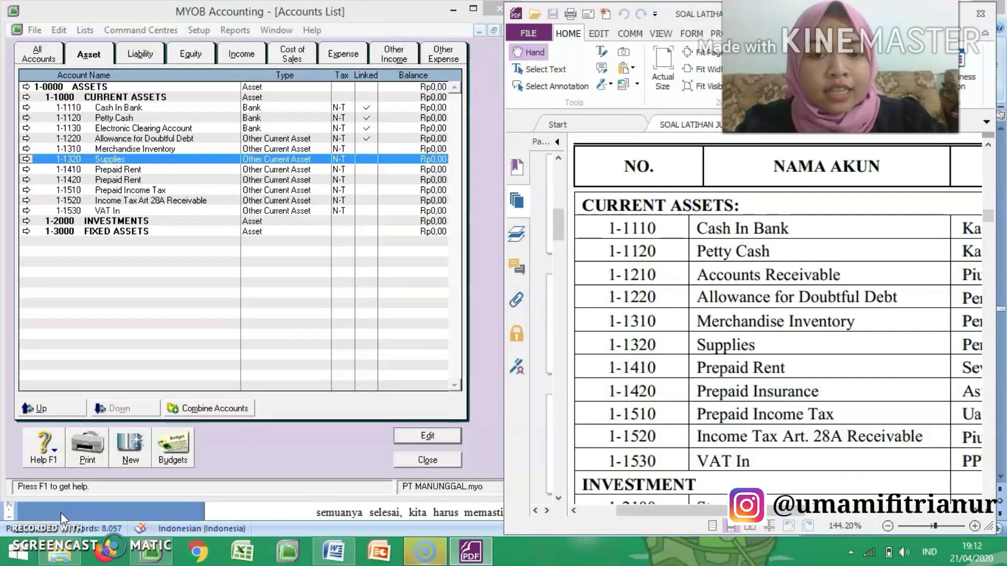
Step: Check the PDF's investment section and start a new detail account from the INVESTMENTS header with account type Other Asset
click(225, 282)
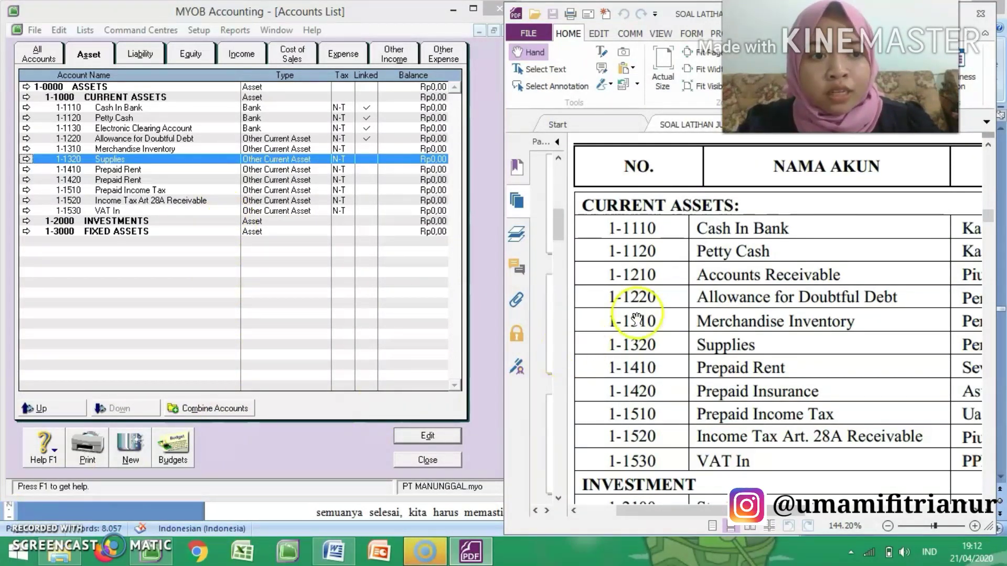
scroll(689, 358, down, 1)
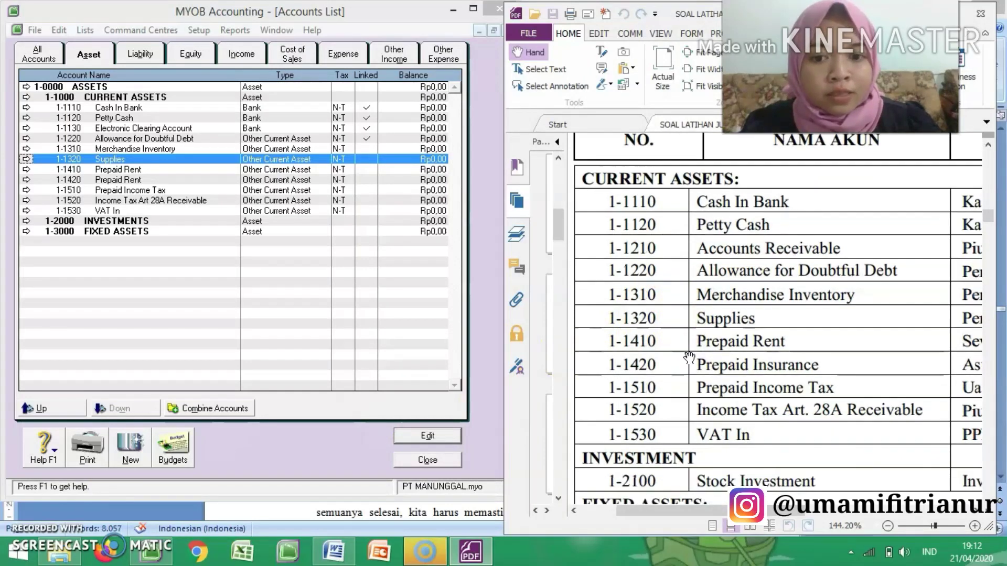
scroll(689, 358, down, 9)
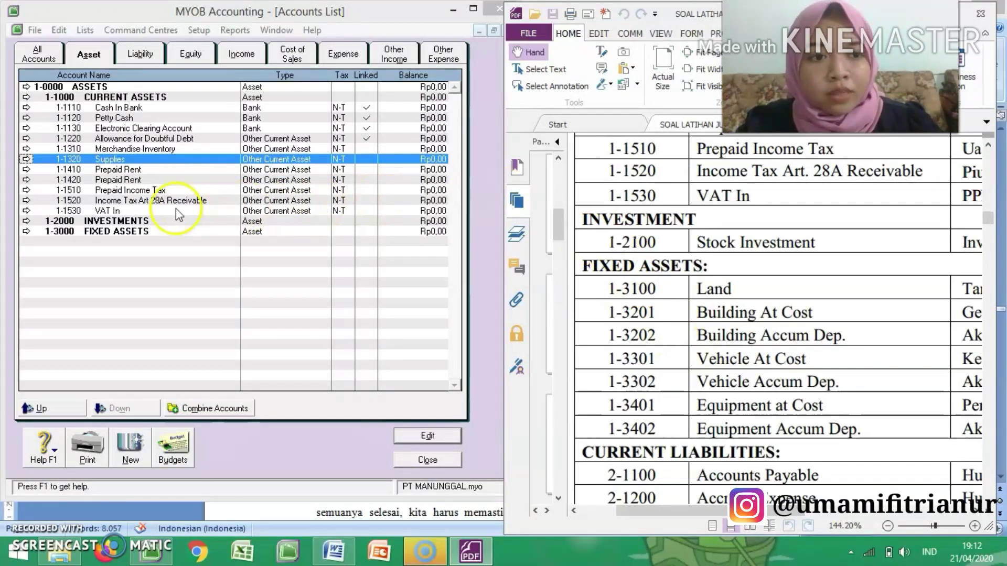
click(28, 224)
click(27, 223)
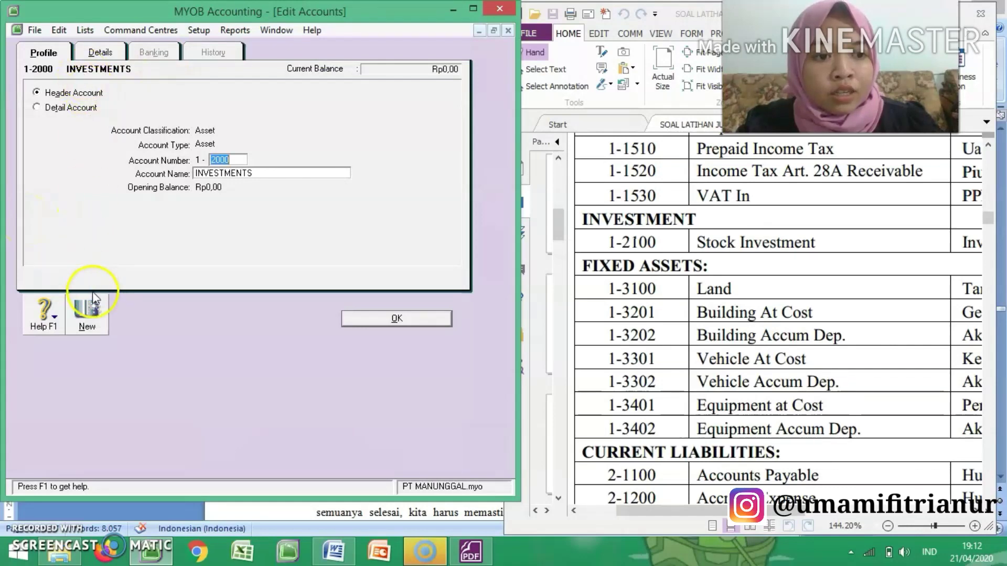
click(89, 314)
click(64, 110)
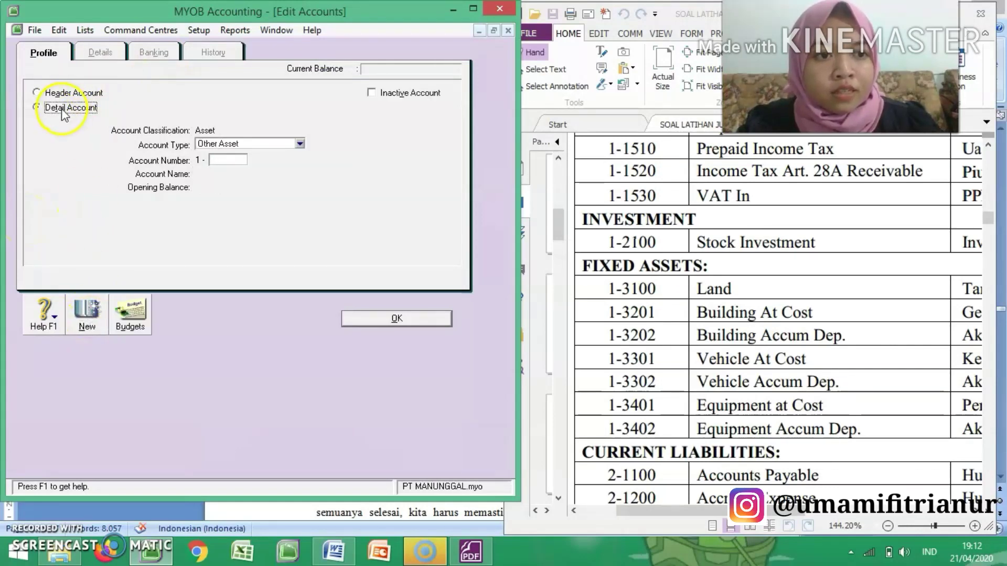
click(268, 146)
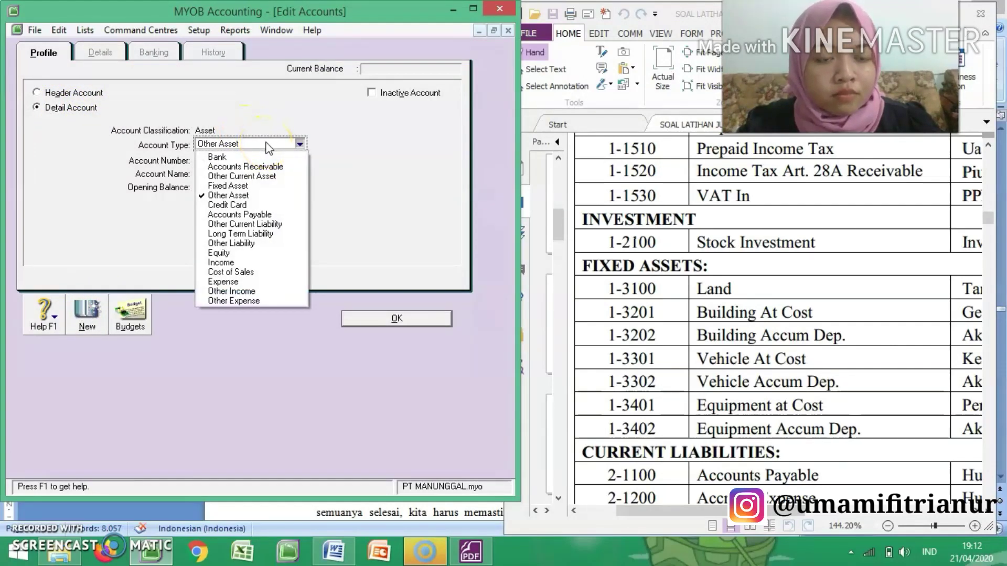
click(264, 177)
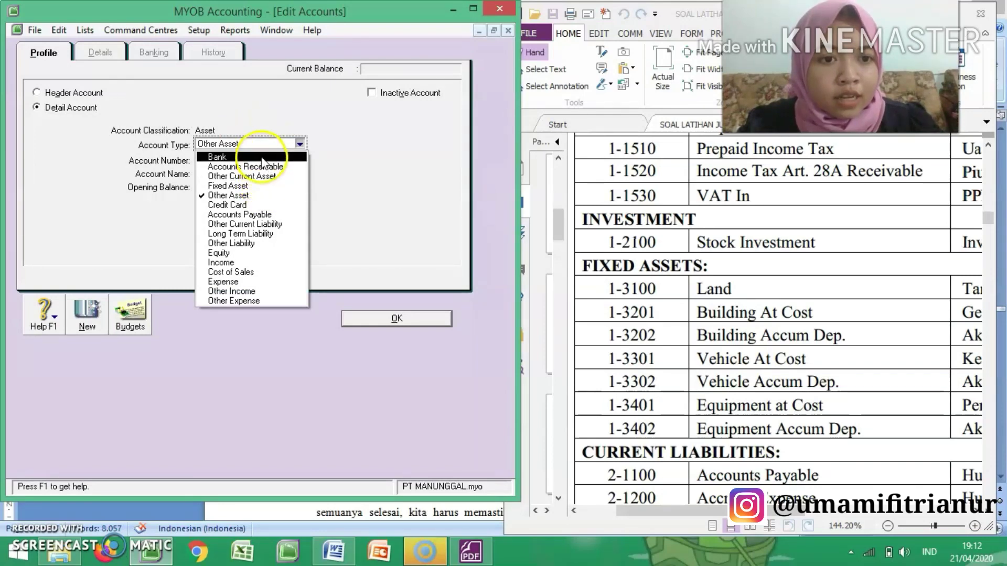
click(260, 195)
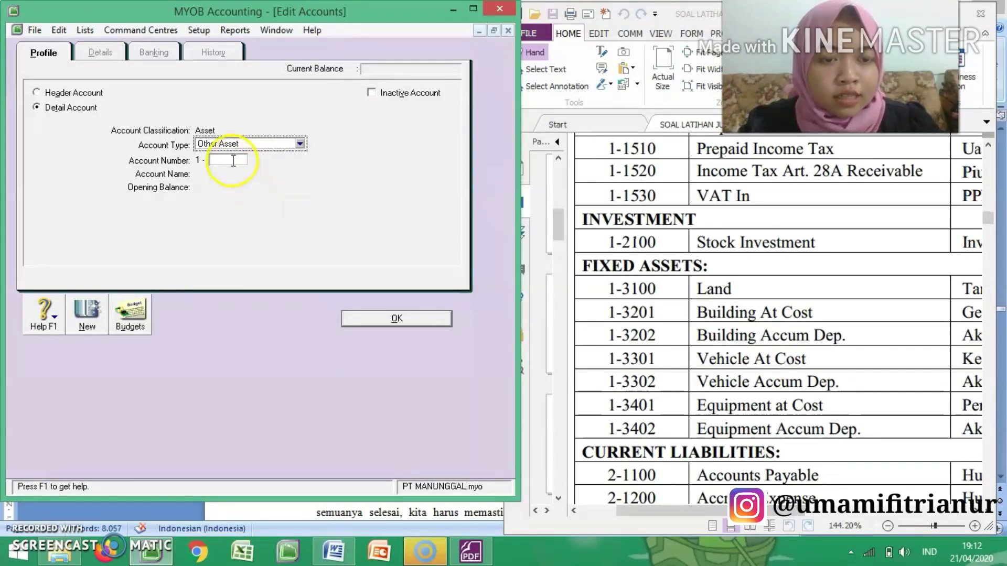
Step: Set the new account's number to 1-2100 and its name to Stock Investment, and save it
click(233, 161)
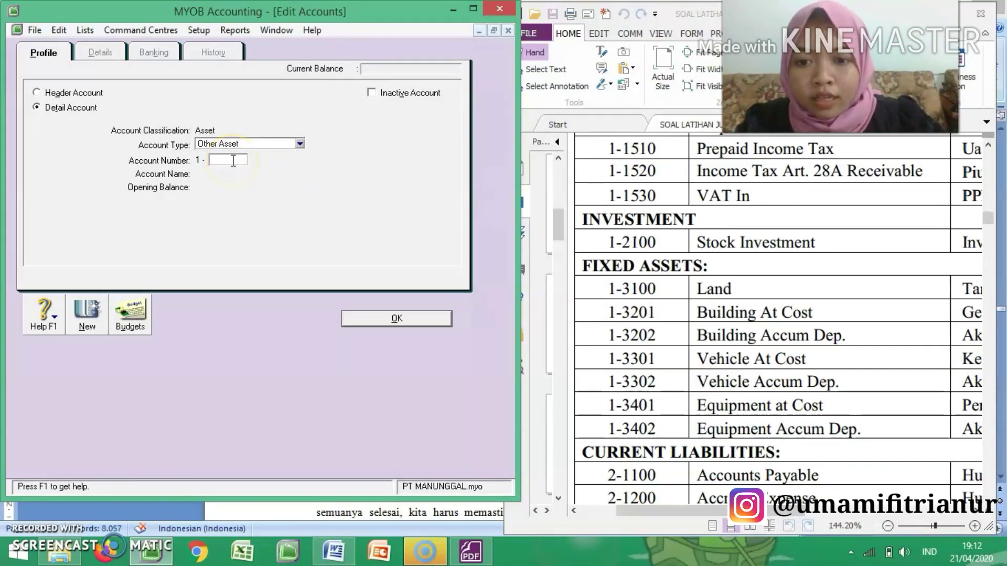
text(2100)
key(Tab)
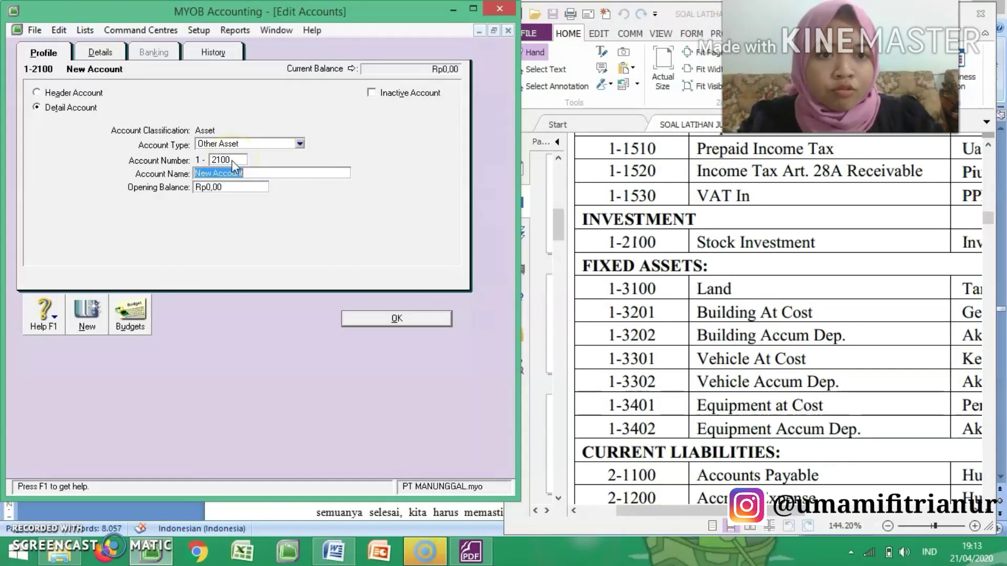
text(Stock)
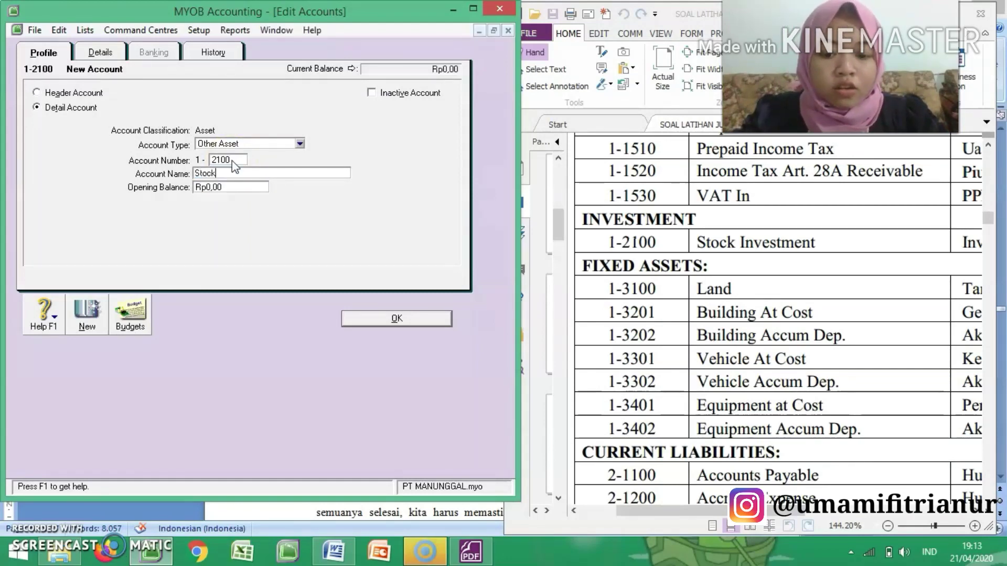
text( Investment)
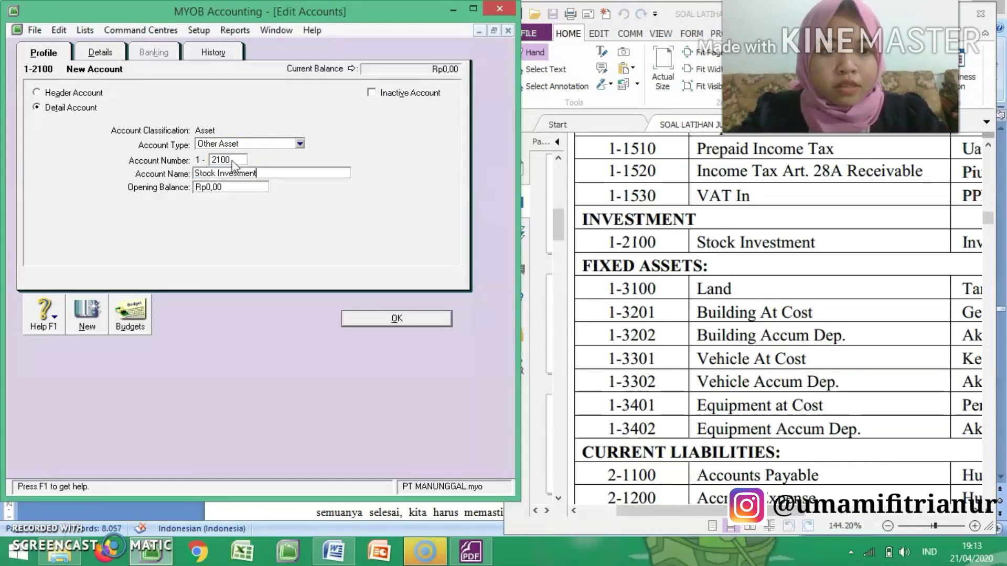
click(396, 319)
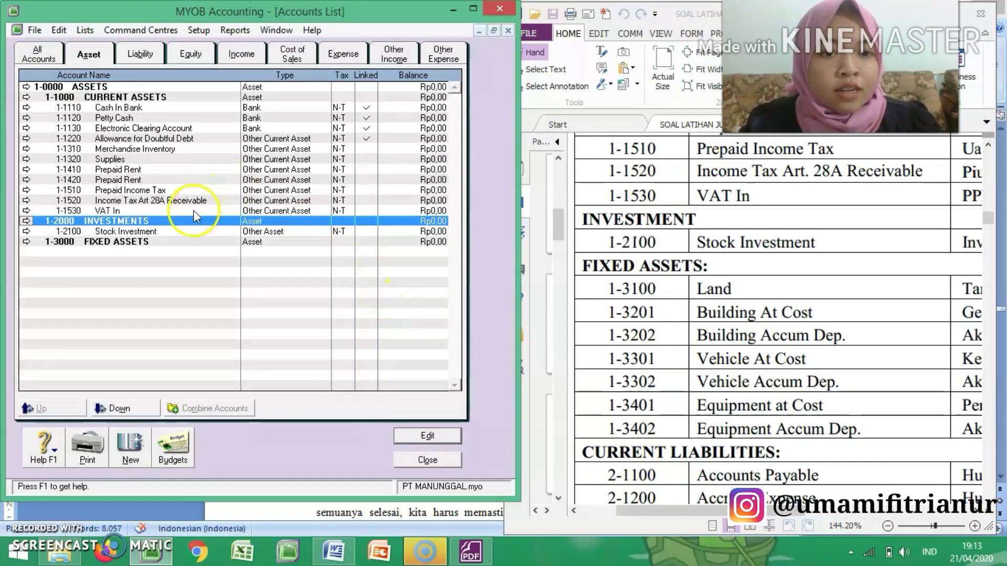
Step: Start a new detail account from the FIXED ASSETS header with account type Fixed Asset
click(26, 242)
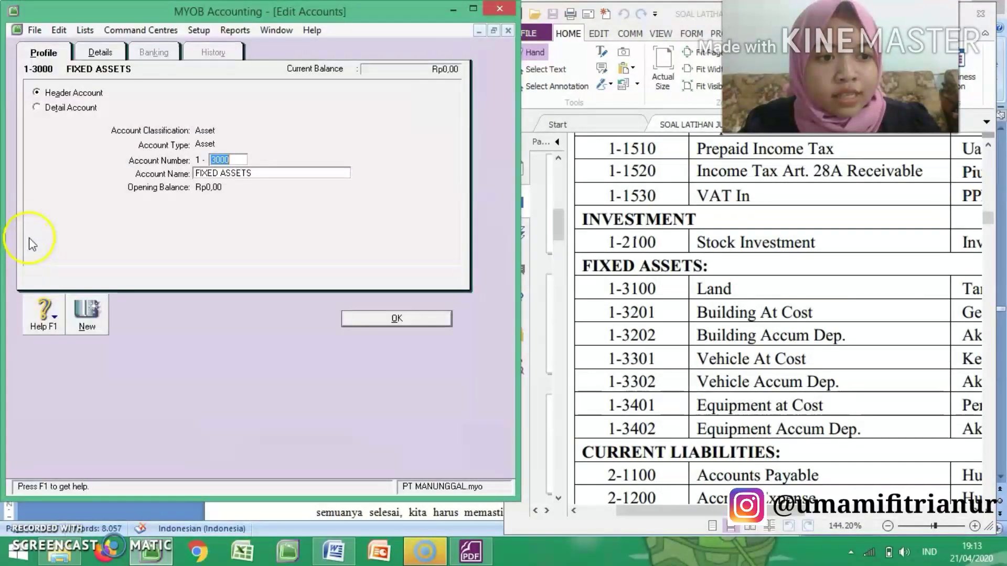
click(87, 315)
click(36, 107)
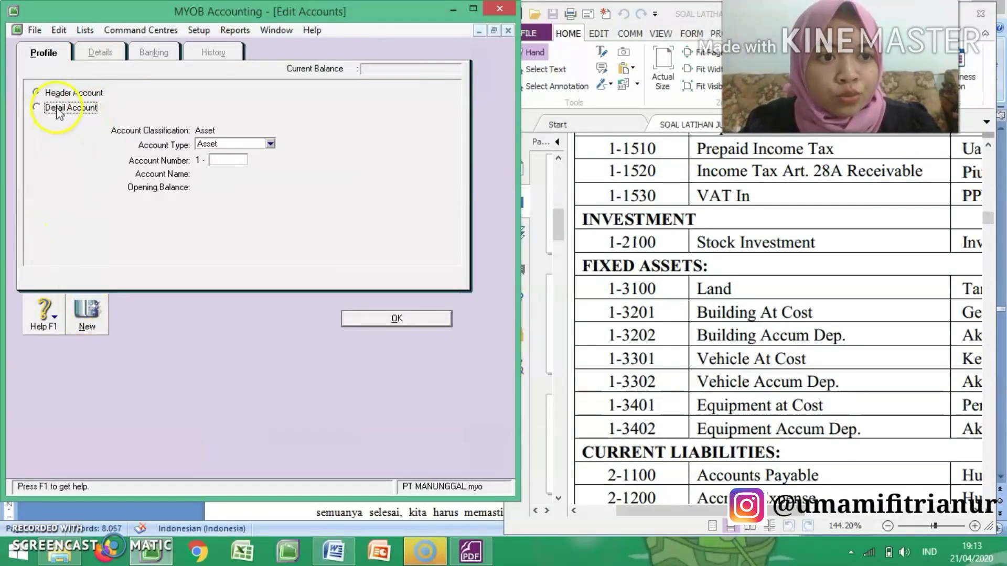
click(265, 144)
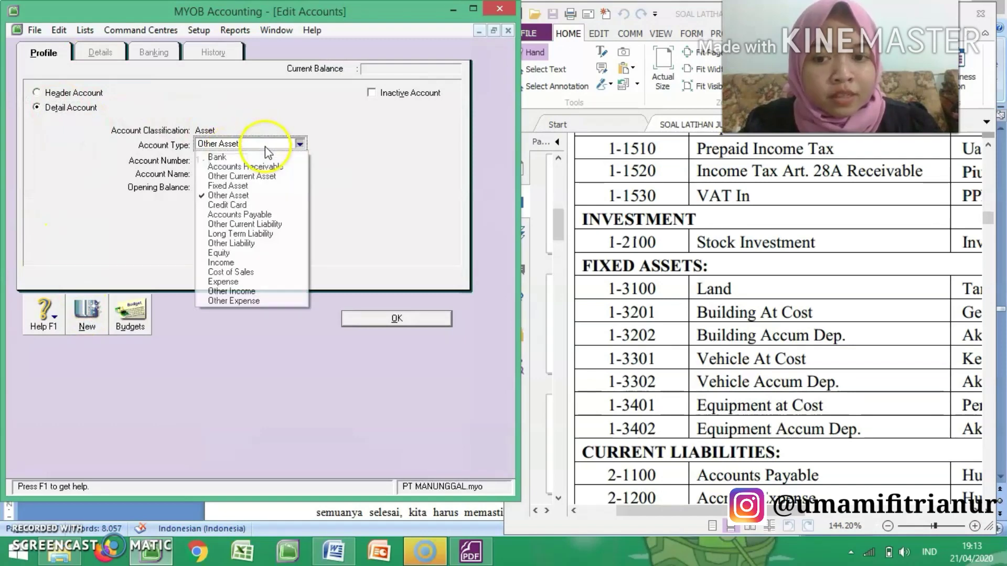
click(273, 186)
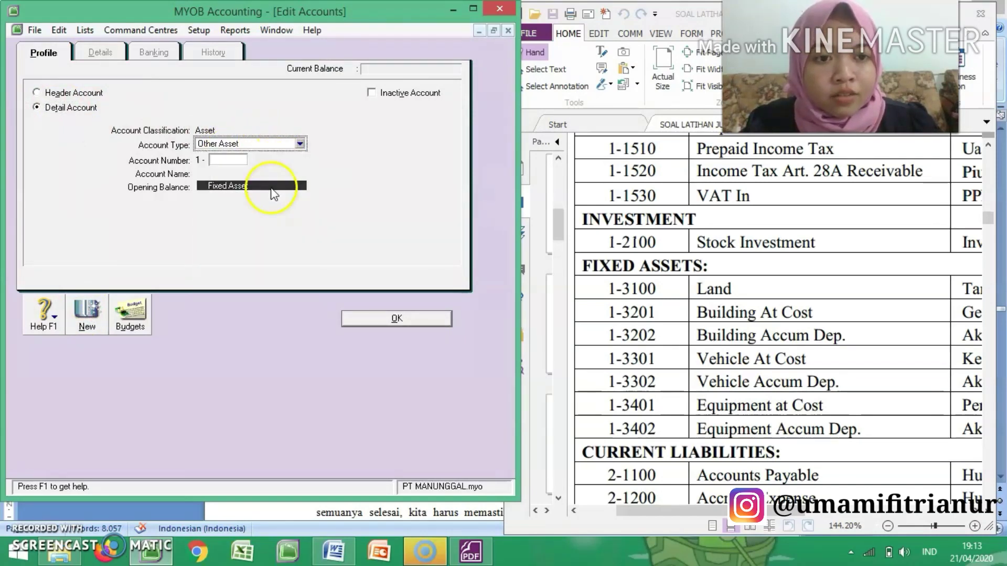
Step: Set the new fixed asset account's number to 1-3100 and its name to Land
click(238, 161)
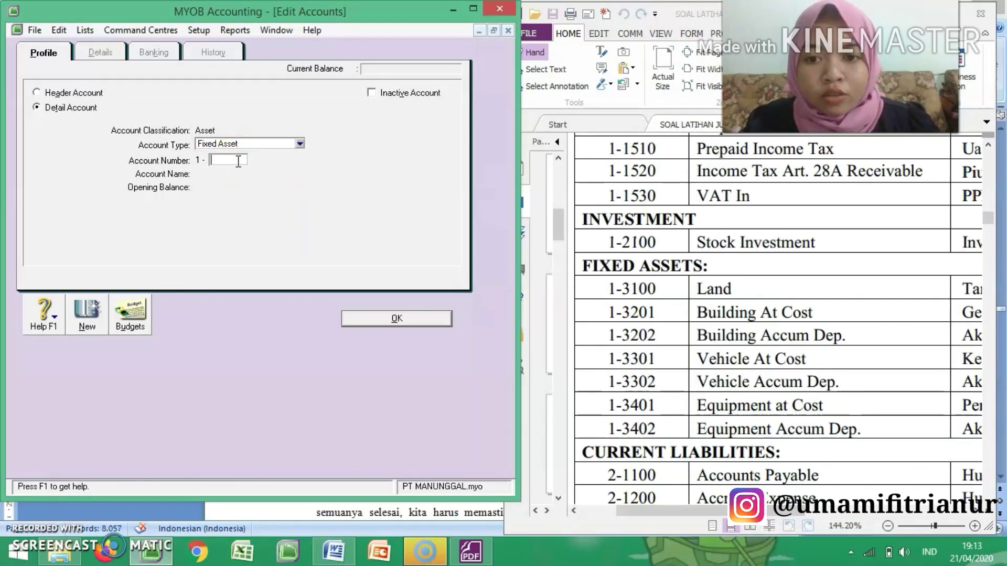
text(3100)
key(Tab)
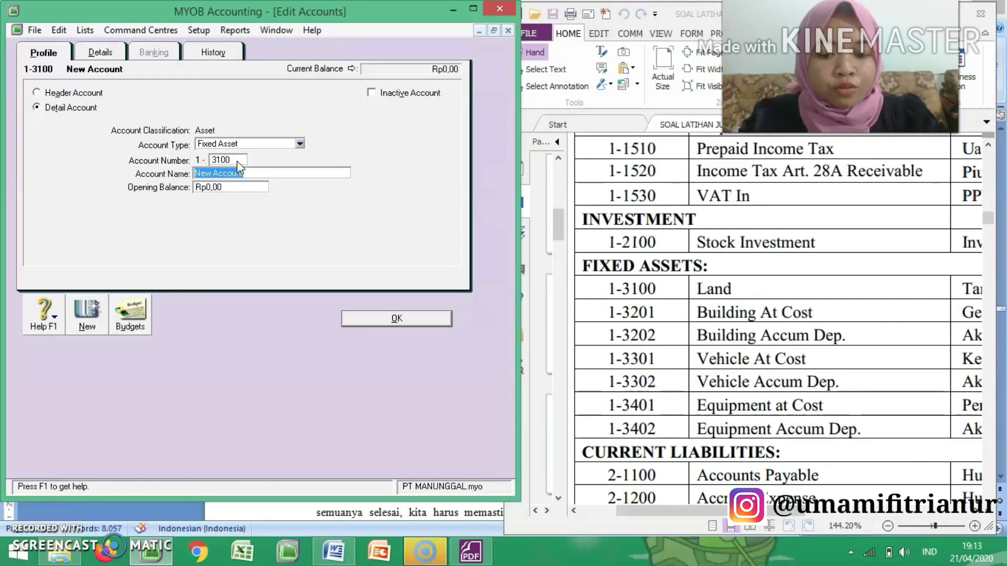
text(A)
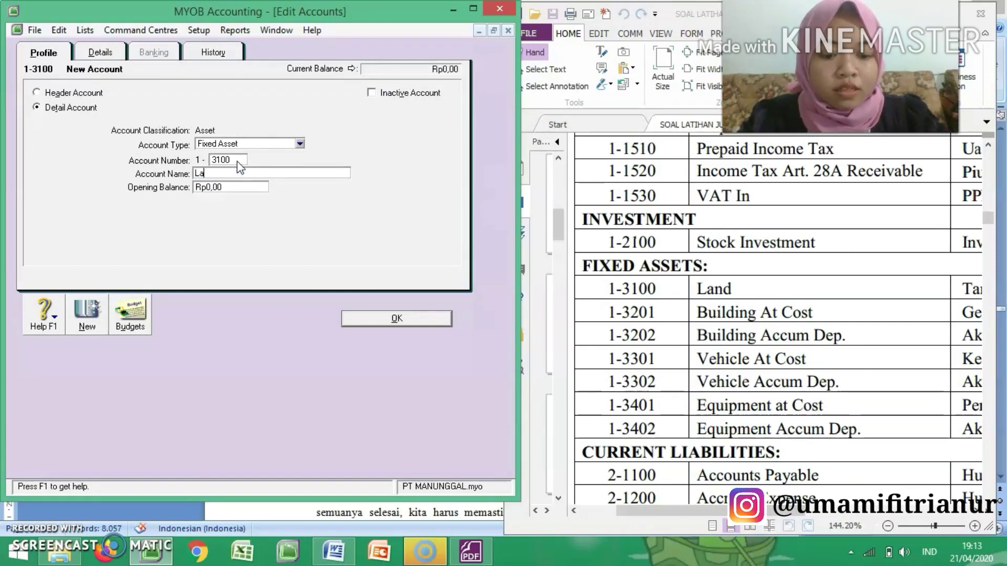
click(256, 143)
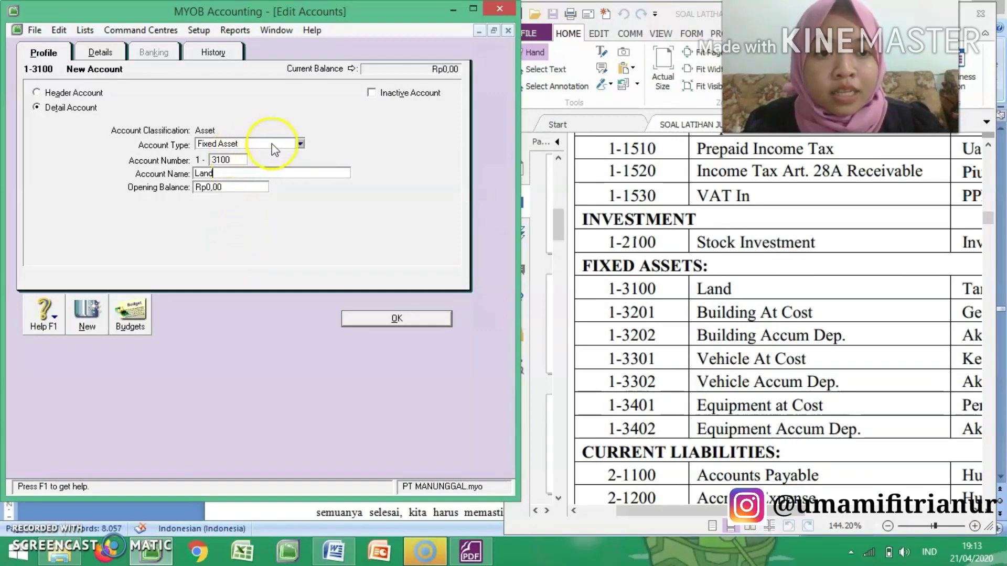
Step: Start another new detail account after Land with account type Other Current Asset
click(88, 317)
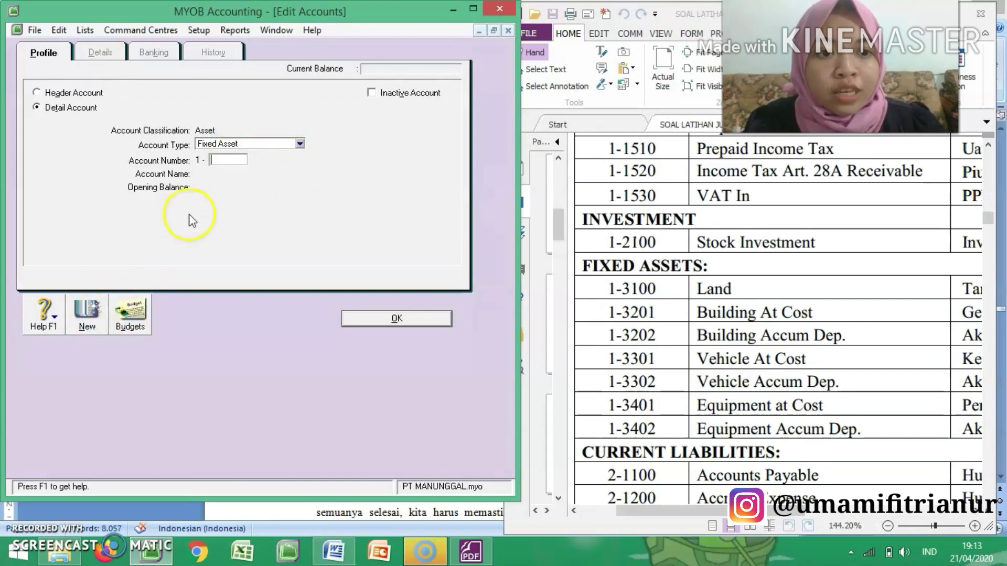
click(277, 147)
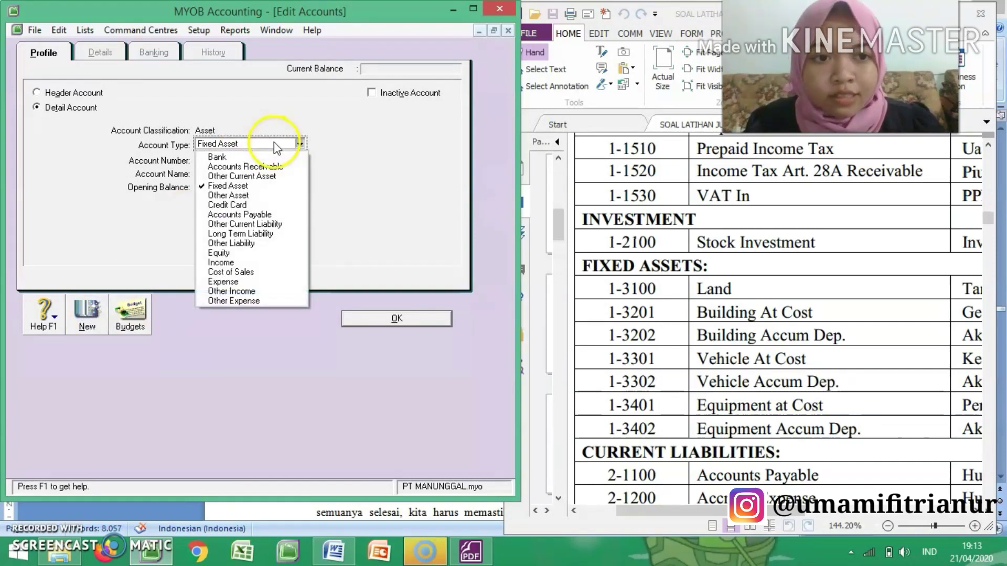
click(251, 175)
Step: Set the new account's number to 1-3202 and its name to Building Accum Dep., and save it
click(231, 160)
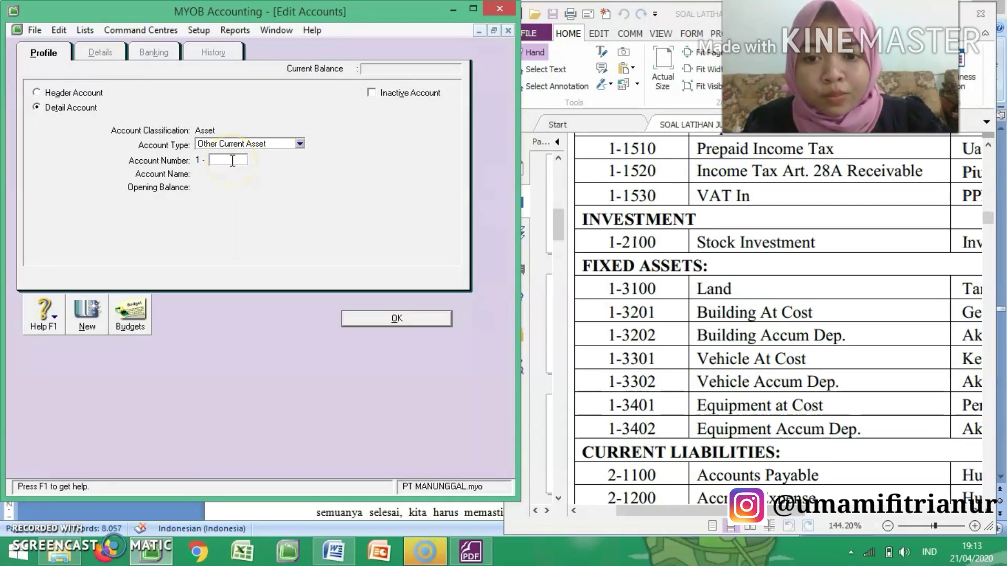
text(3202)
key(Tab)
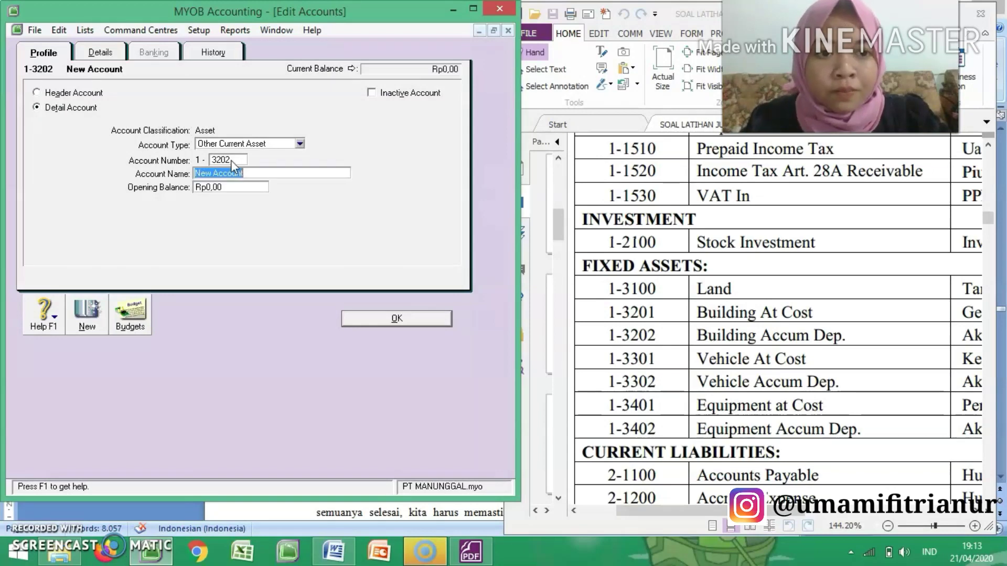
text(Buil)
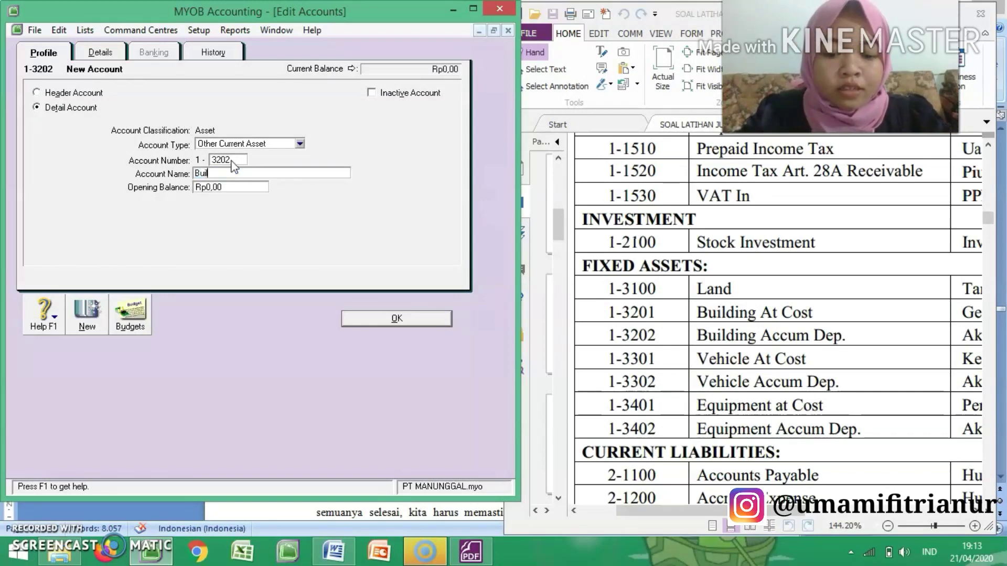
text(ding Acc)
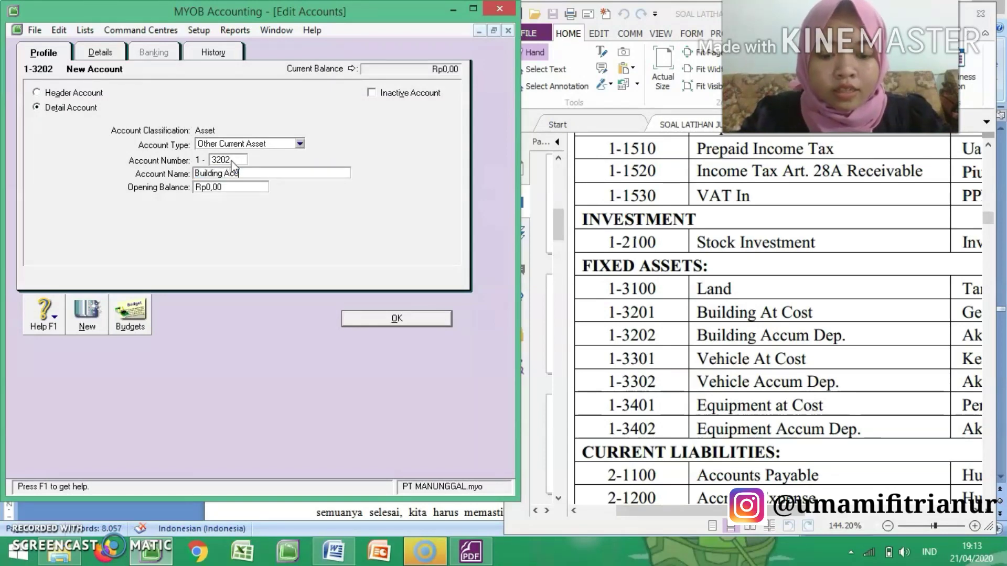
text(um Dep.)
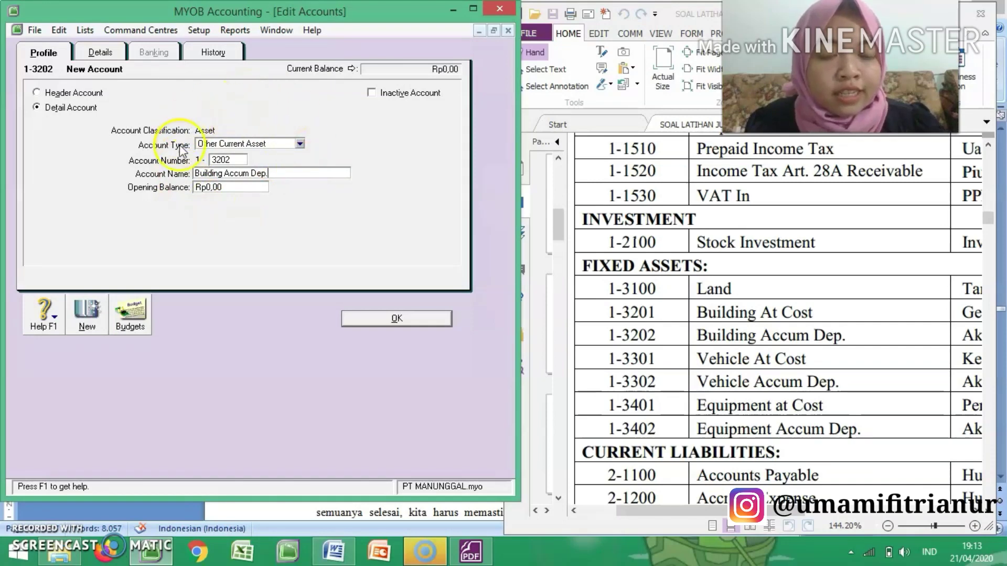
click(382, 319)
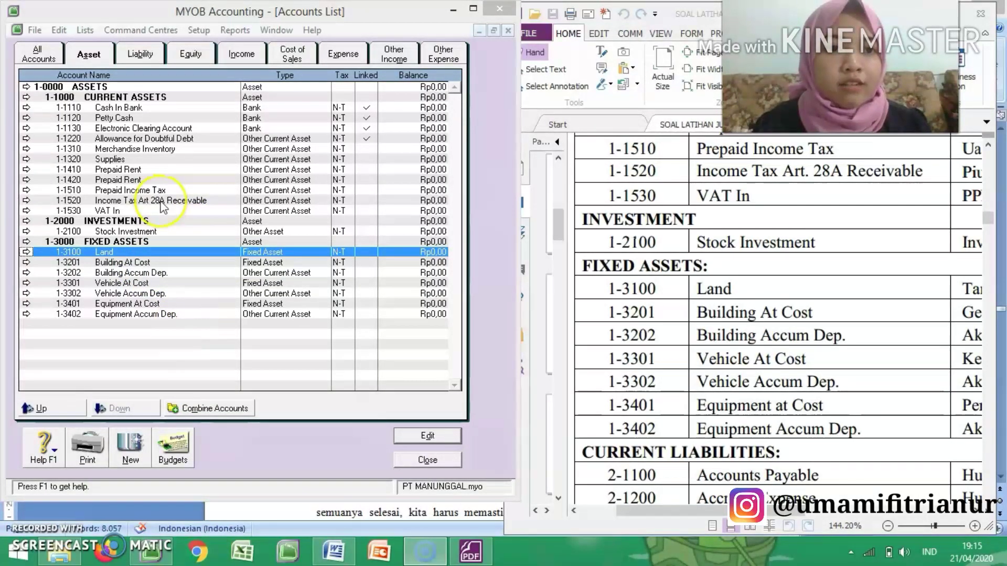
Step: Open the 2-0000 header in the liability accounts and rename it LIABILITIES
click(149, 55)
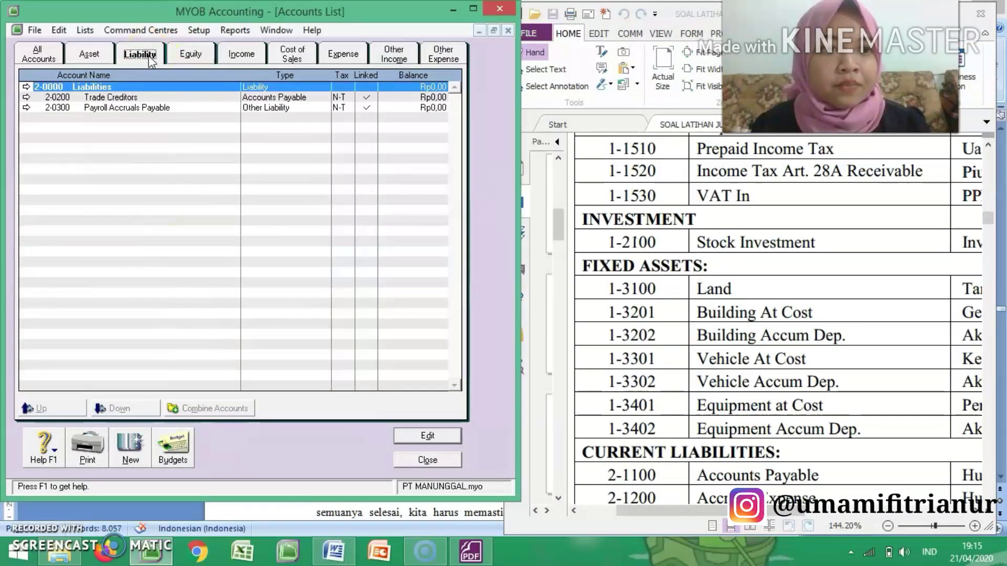
click(27, 87)
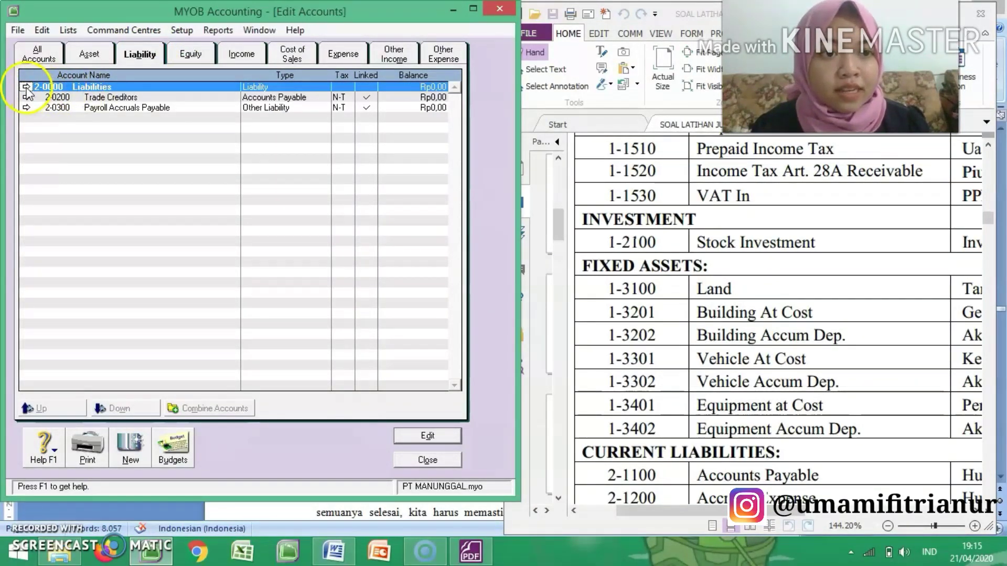
text(L)
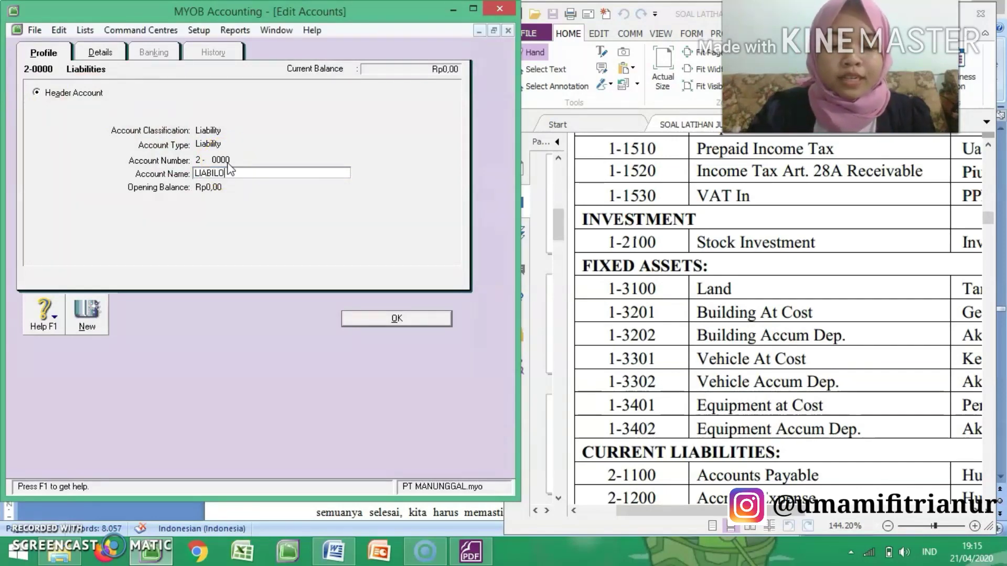
text(IABILO)
key(BackSpace)
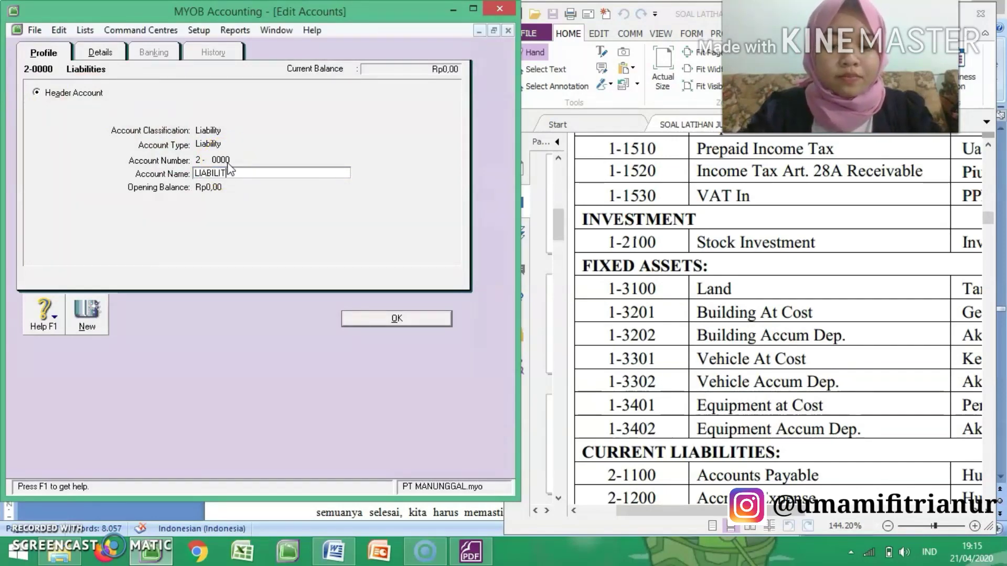
text(ITIES)
Step: Create a new liability header account numbered 2-1000 and named CURRENT LIABILITIES, following the liabilities section of the PDF
click(87, 313)
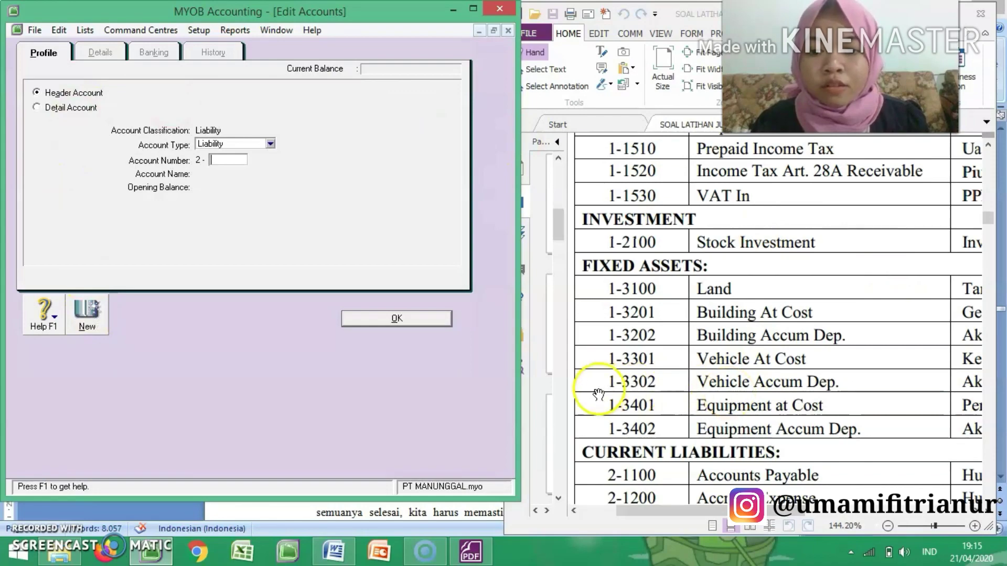
click(582, 392)
scroll(592, 394, down, 1)
scroll(597, 392, down, 7)
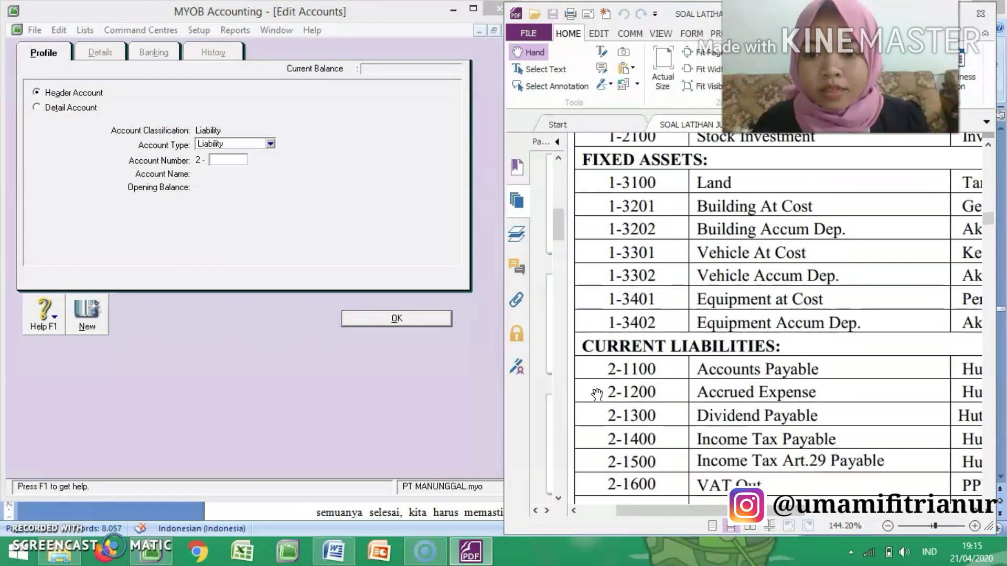
scroll(597, 394, down, 2)
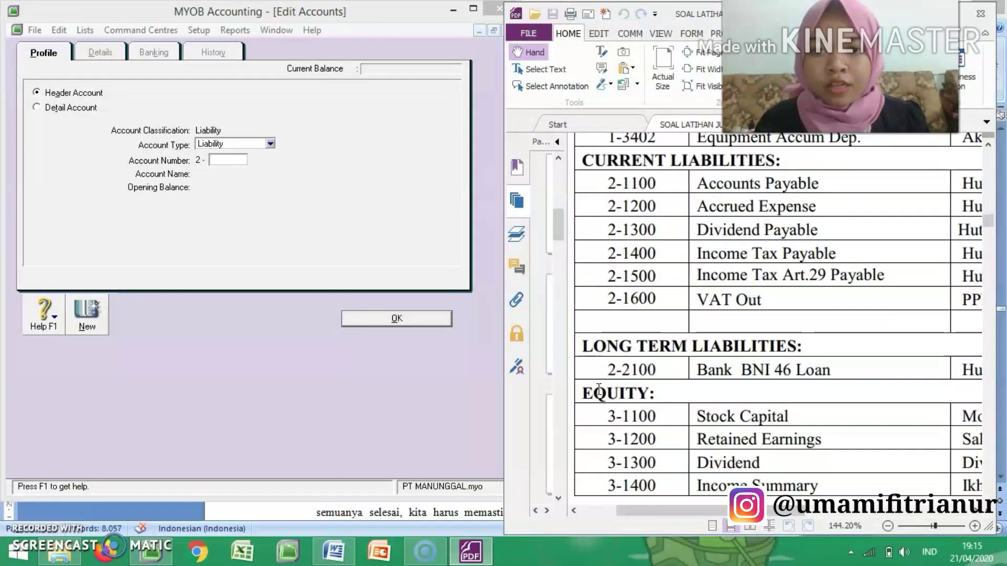
click(217, 158)
text(1000)
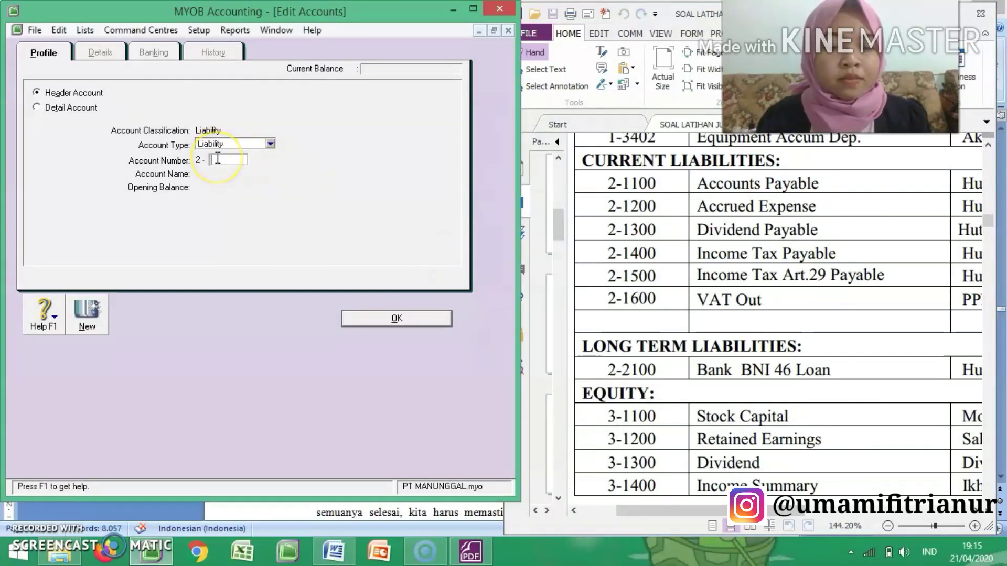
key(Tab)
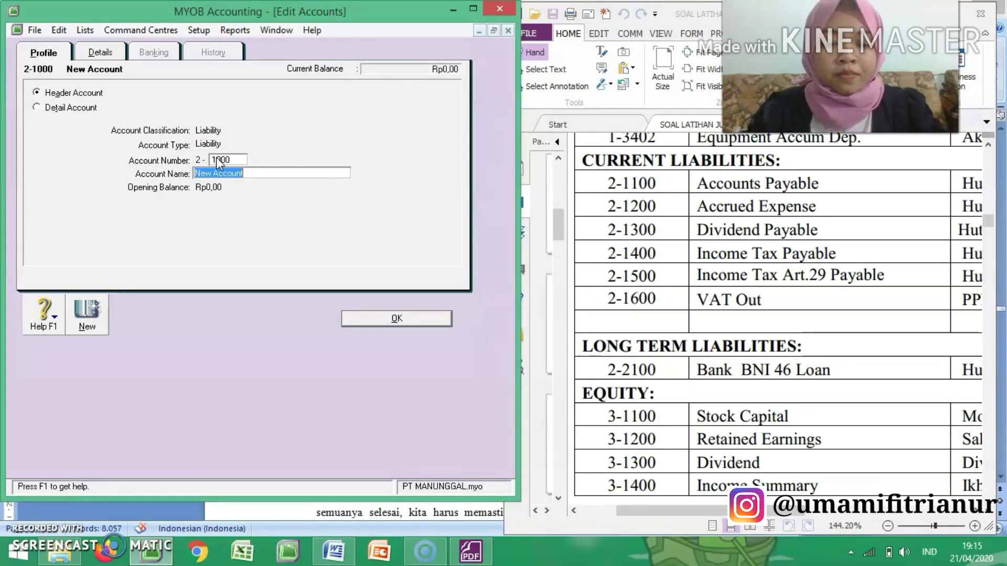
text(CURRENT LIABILITIES)
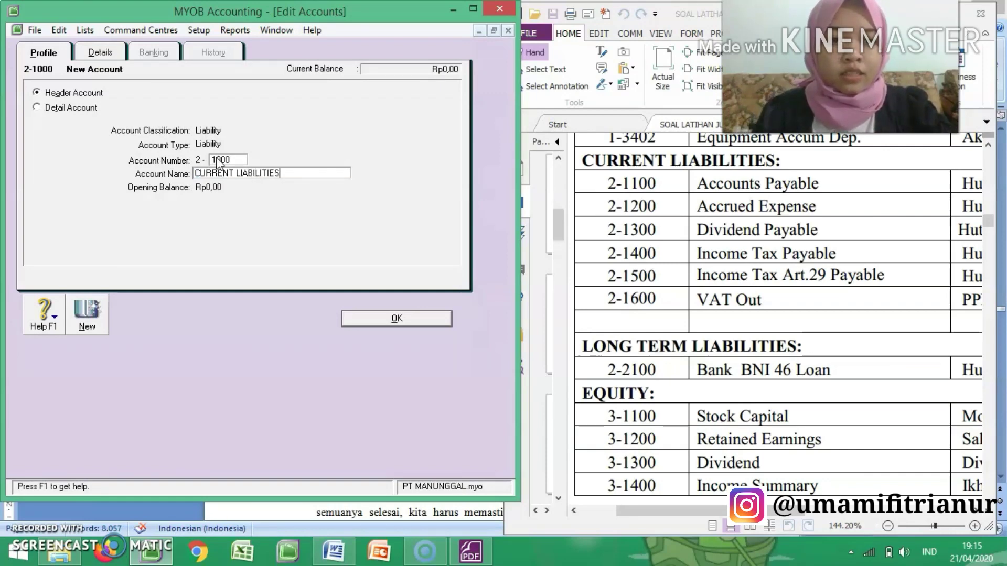
Step: Create another liability header account numbered 2-2000 and named LONG TERM LIABILITIES, and save it
click(85, 311)
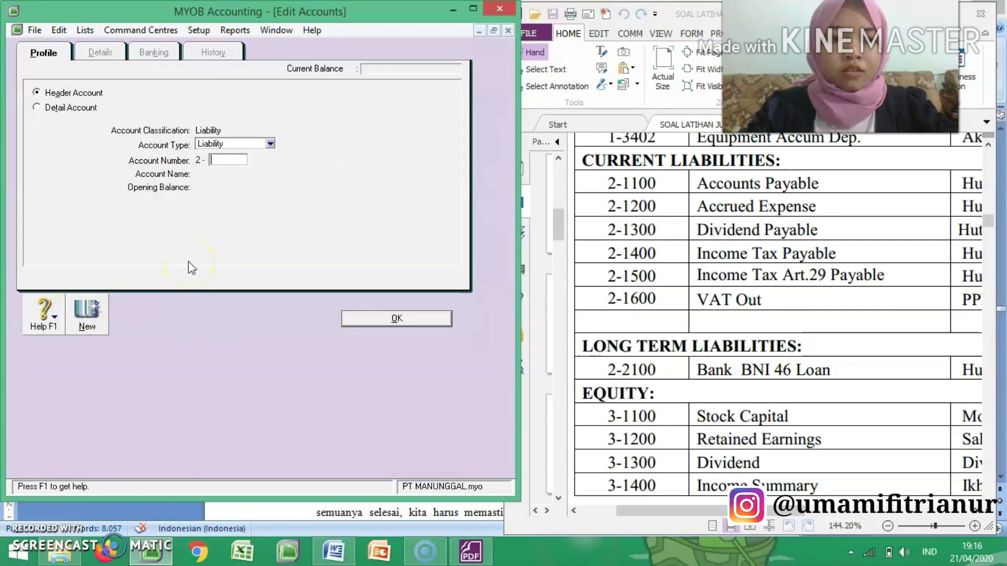
text(2000)
key(Tab)
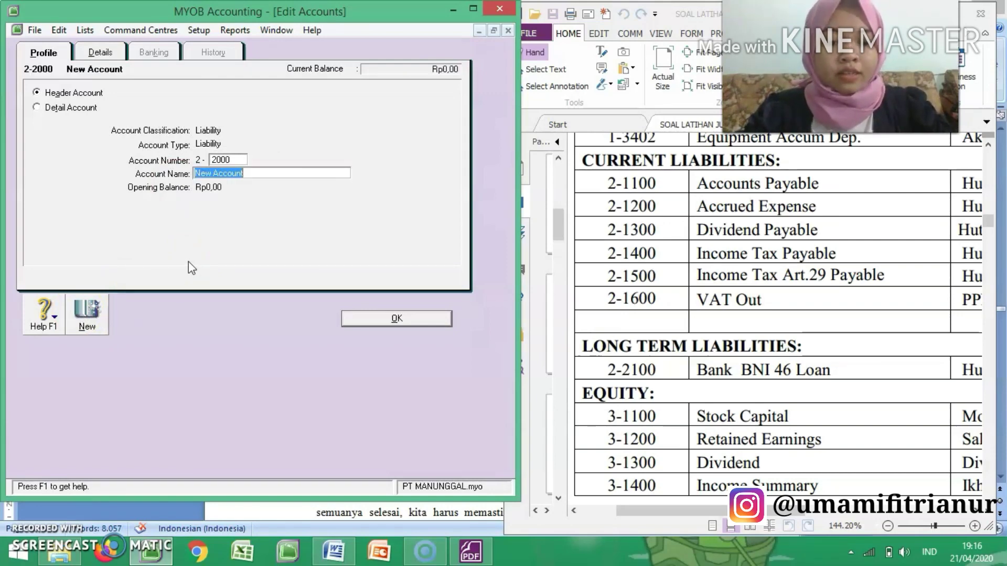
text(KONG)
key(BackSpace)
key(BackSpace)
key(BackSpace)
key(BackSpace)
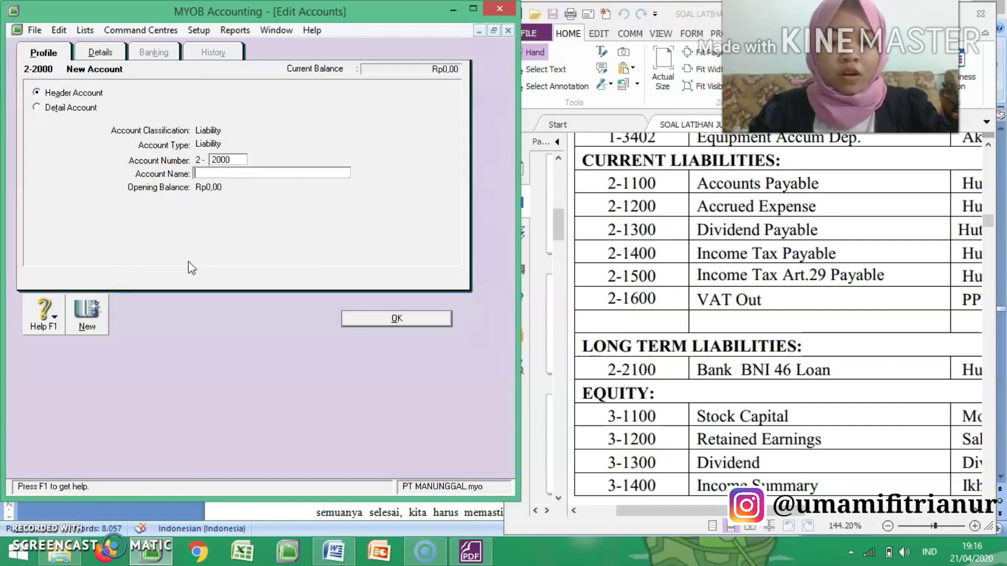
text(LONG TERM)
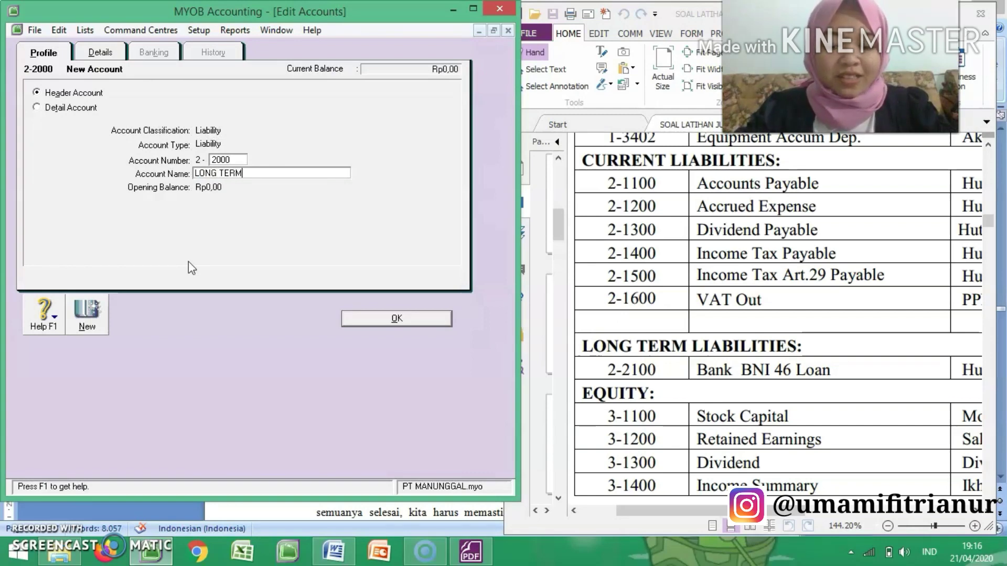
text( LIABILITIE)
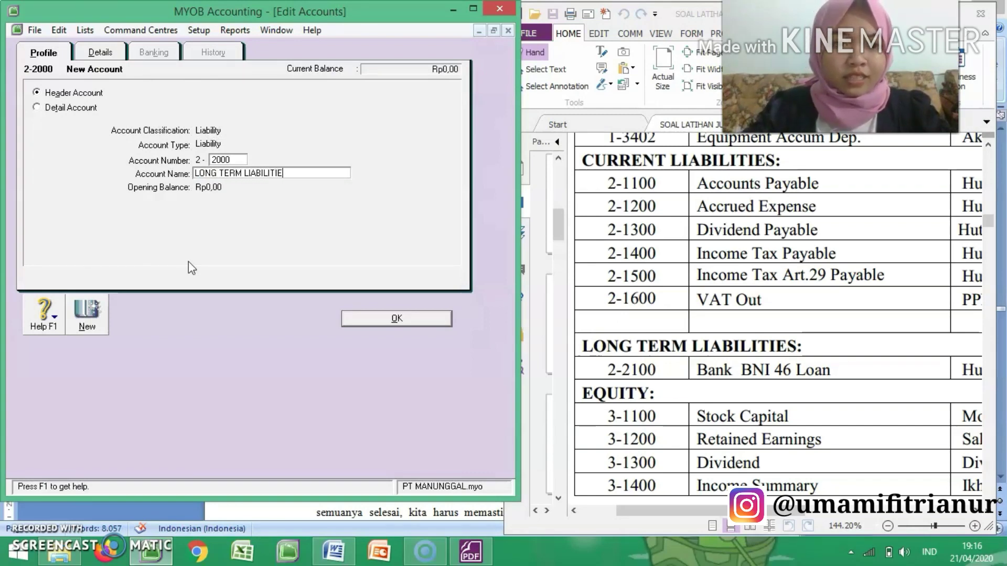
text(S)
click(367, 317)
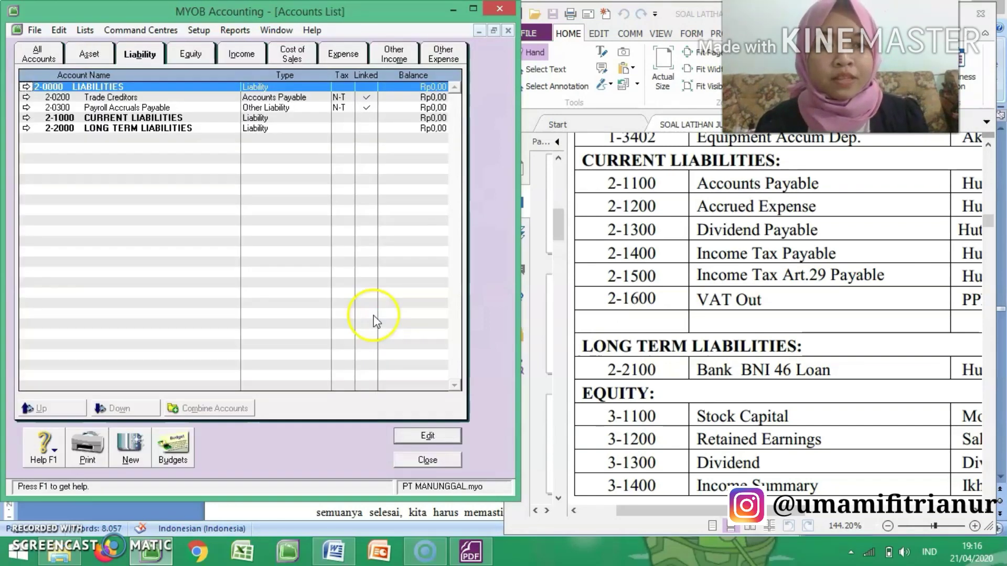
Step: Change the Trade Creditors account's number to 2-1100 and its name to Accounts Payable, and save it
click(26, 98)
double_click(243, 157)
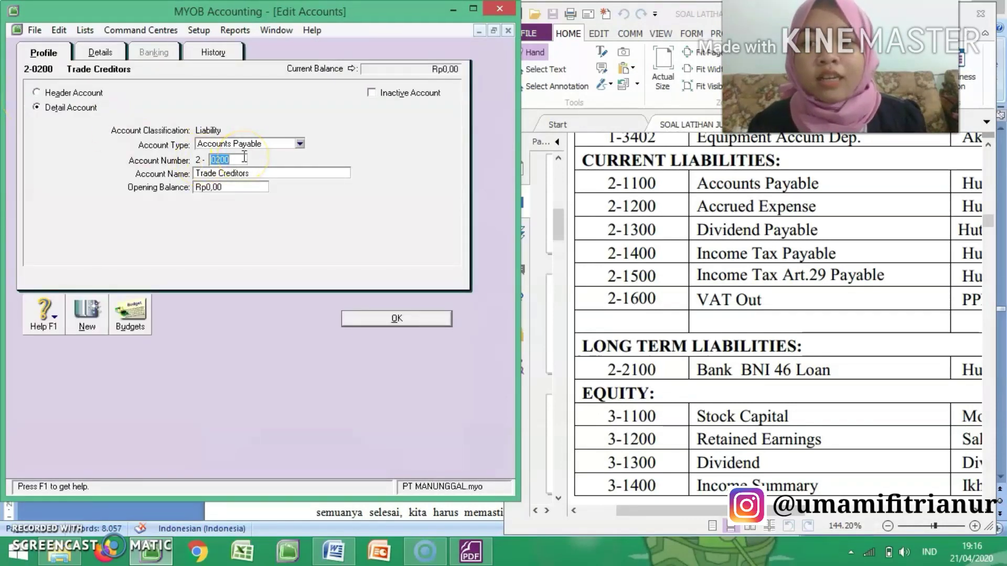
text(11)
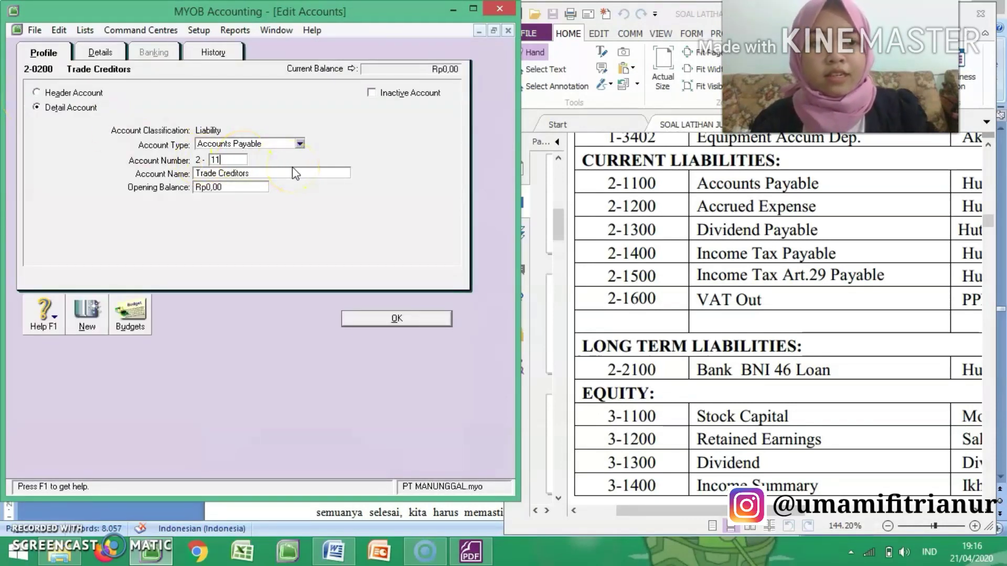
text(00)
key(Tab)
key(BackSpace)
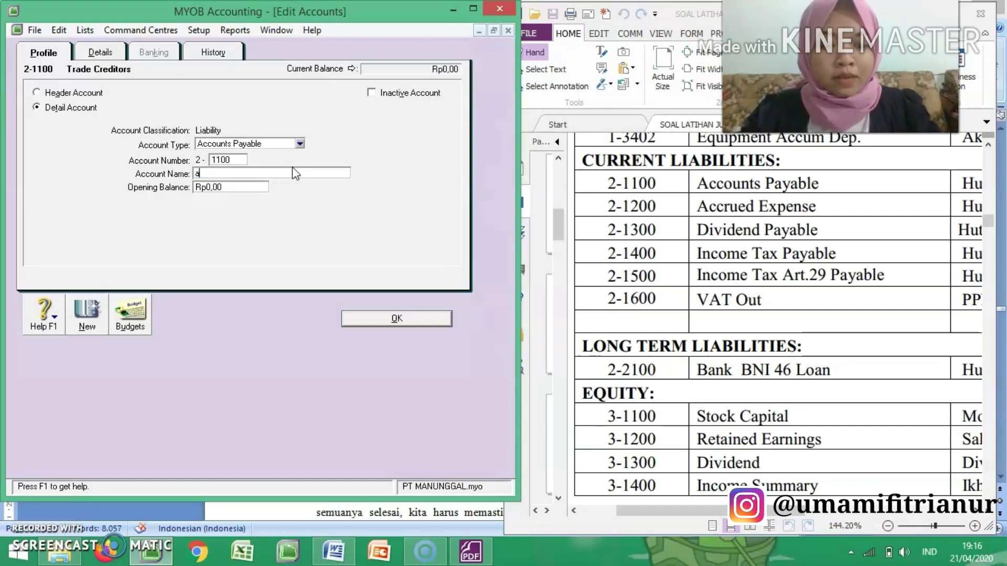
text(Accoun)
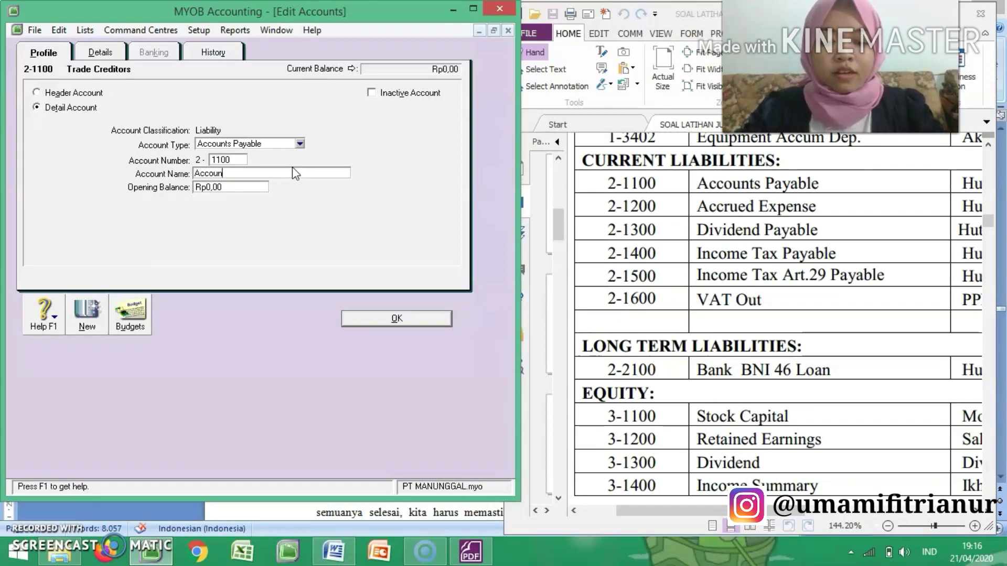
text(ts *ay)
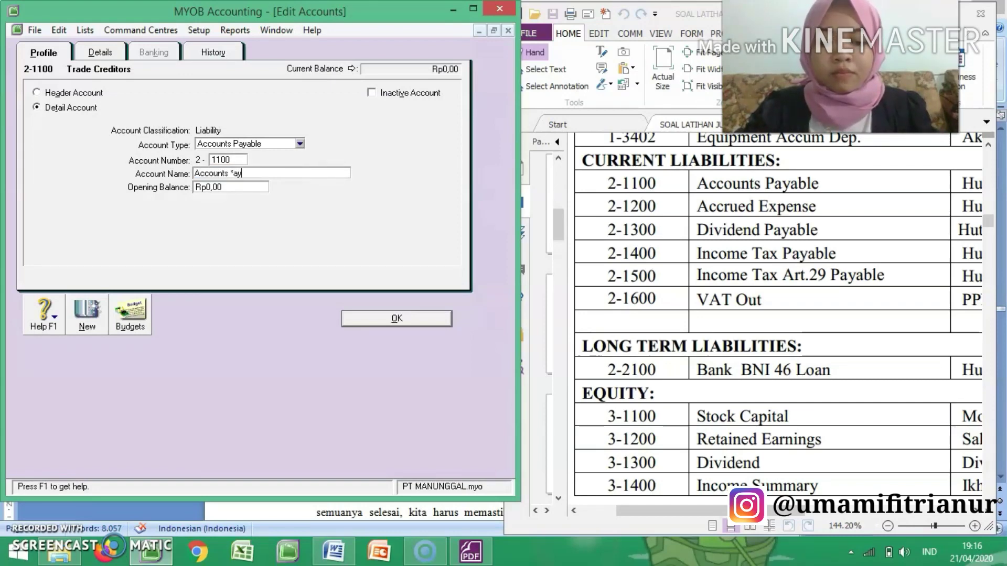
key(BackSpace)
key(BackSpace)
key(BackSpace)
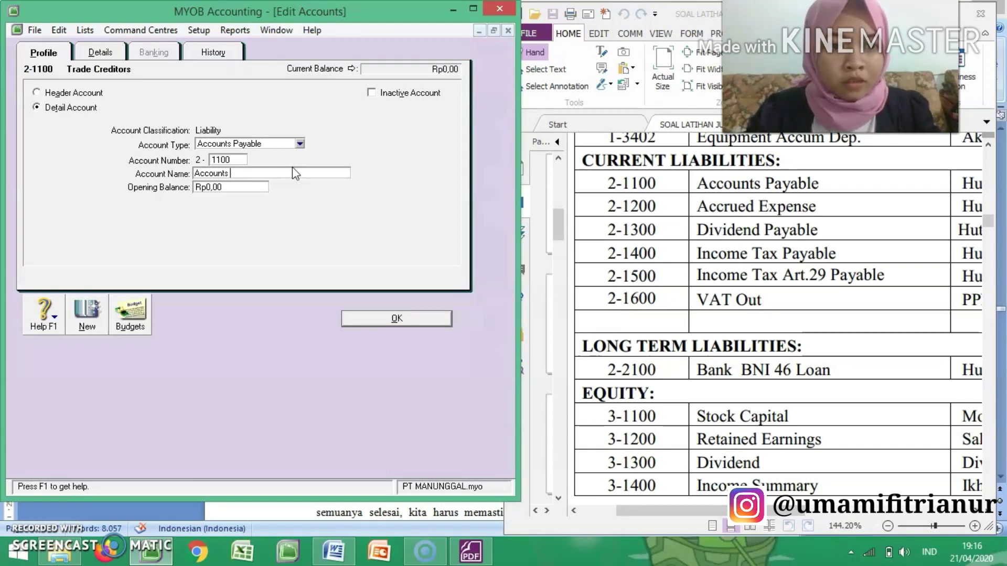
text(Payable)
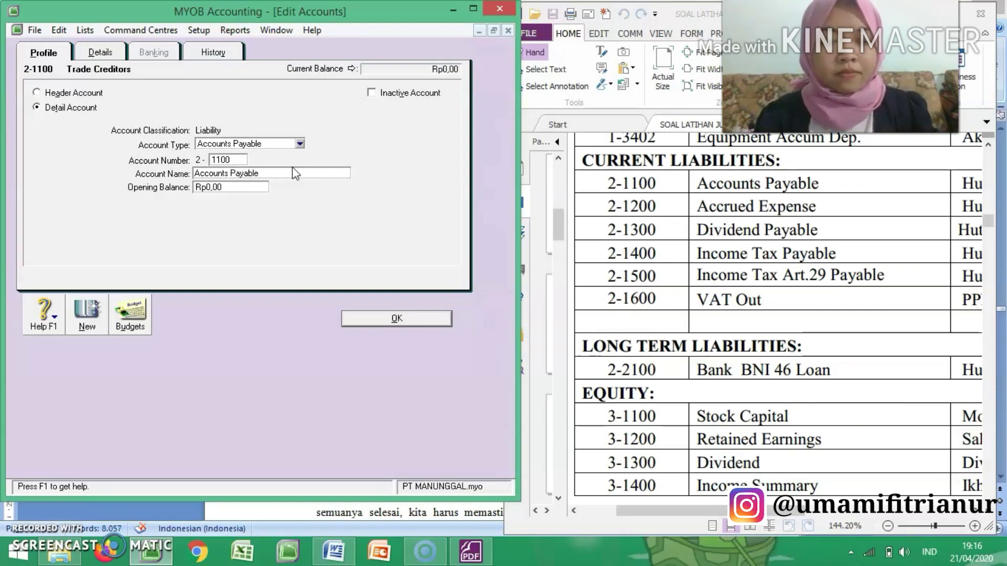
click(372, 319)
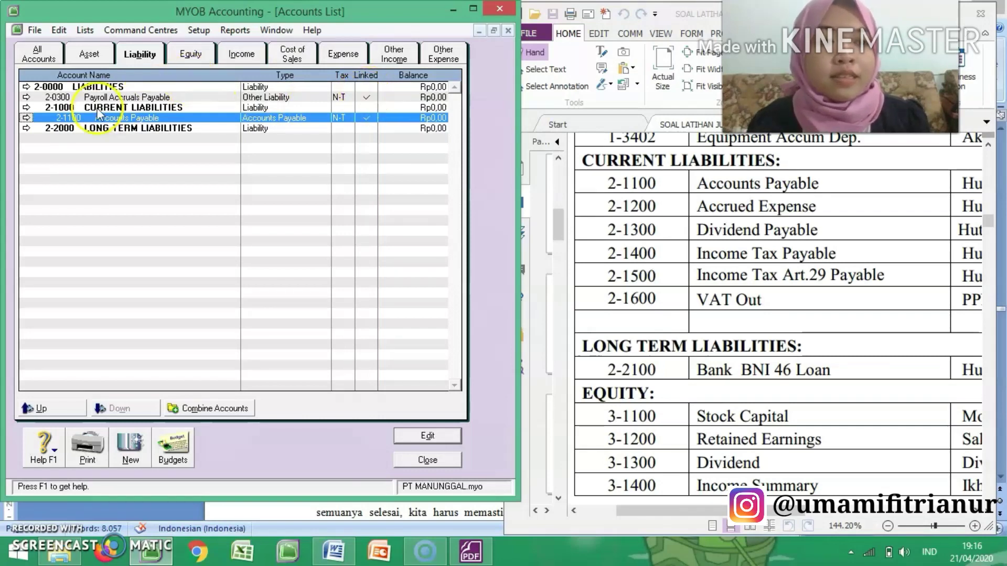
Step: Start a new liability detail account from the Accounts Payable record and review the account types available for it
click(26, 118)
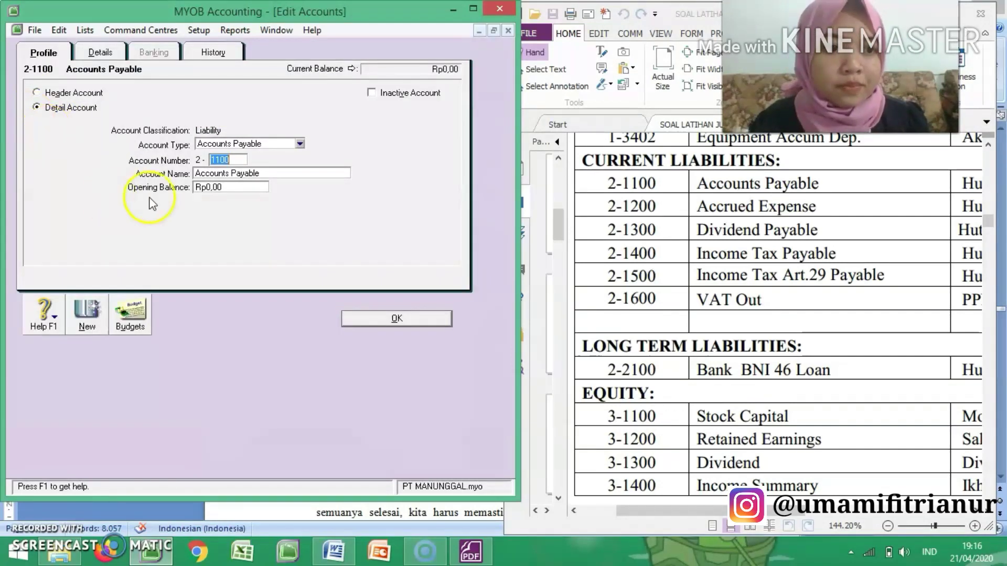
click(85, 314)
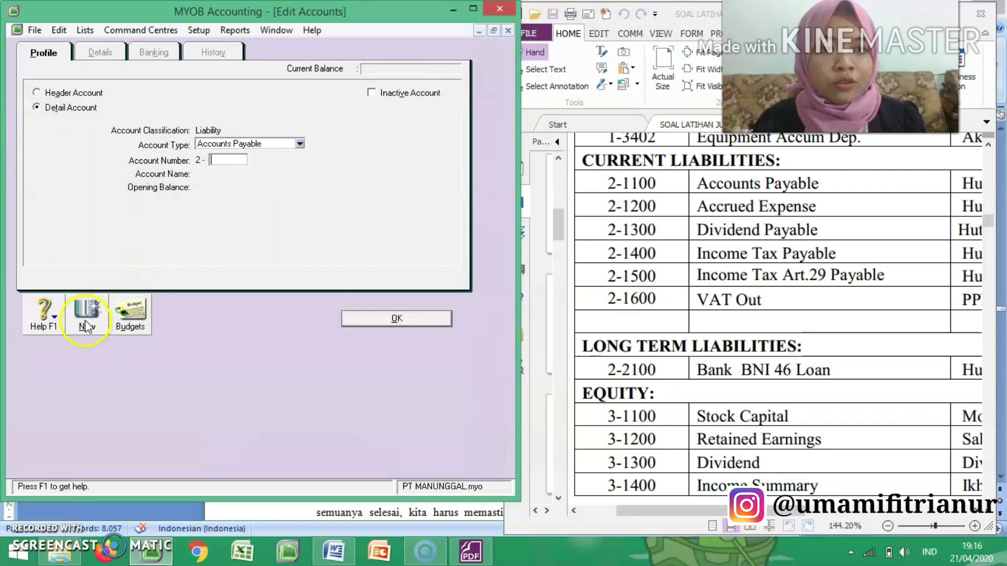
click(281, 144)
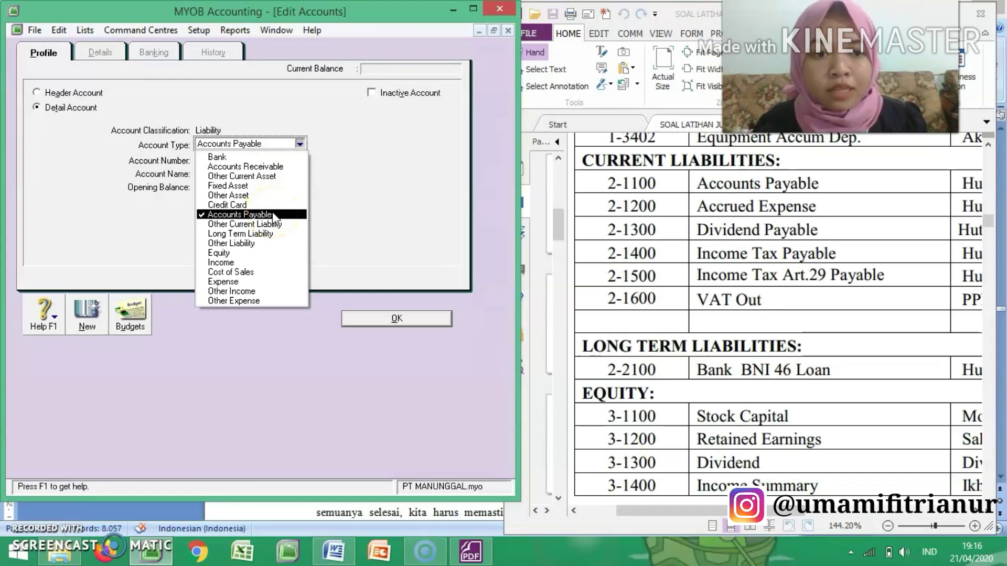
click(289, 240)
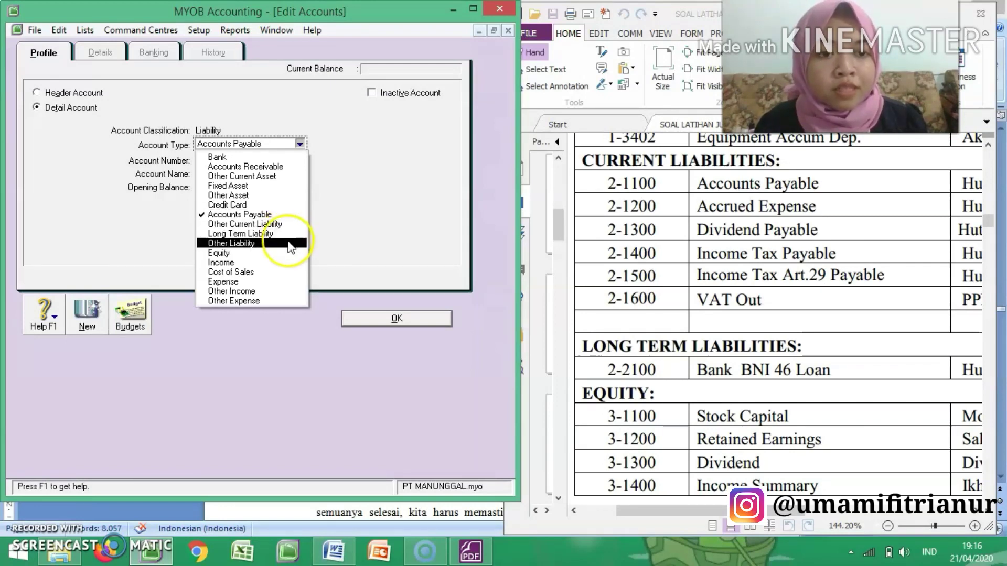
click(362, 202)
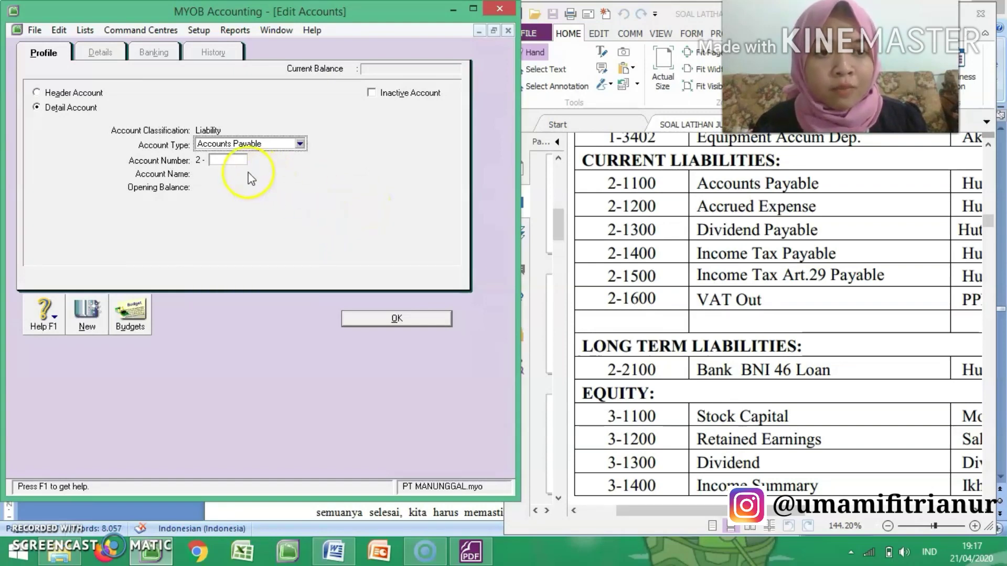
click(233, 163)
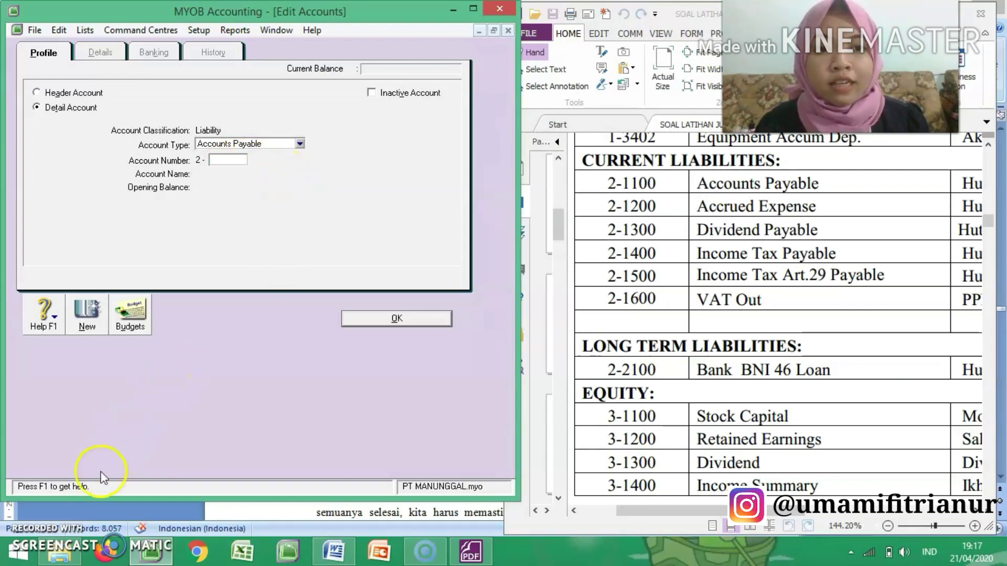
key(Escape)
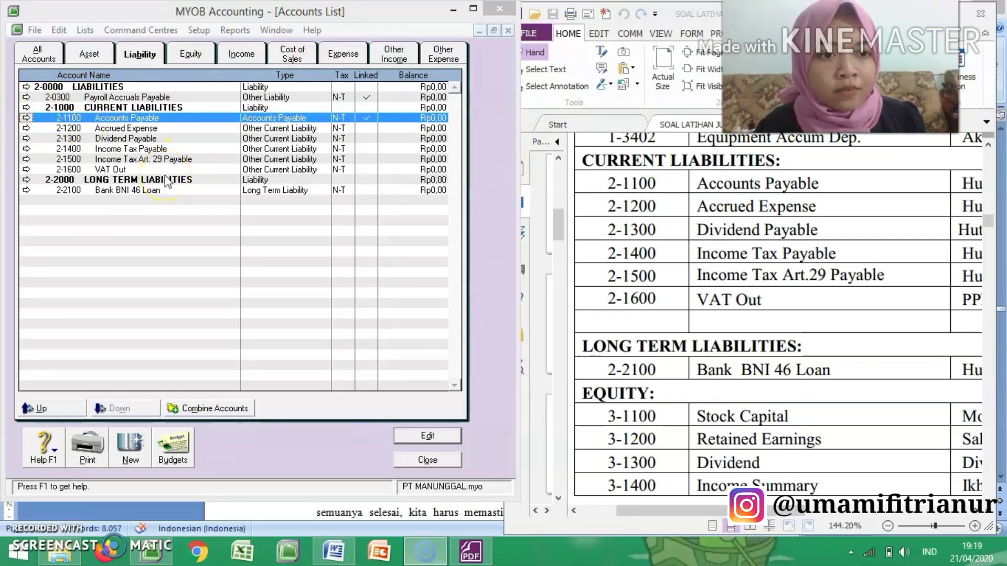
Step: Change the Payroll Accruals Payable account's number to 2-2300 and save it
click(31, 97)
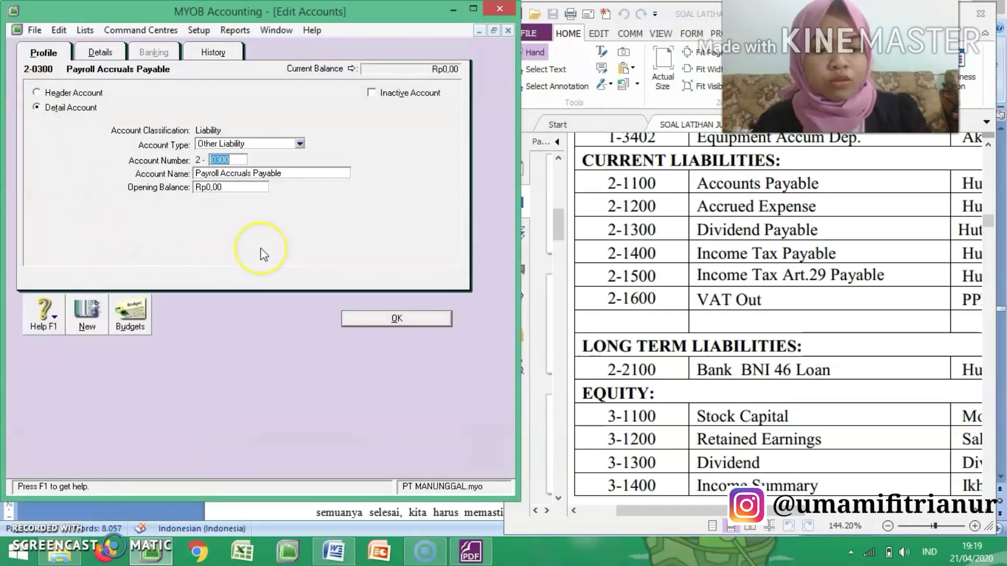
text(2300)
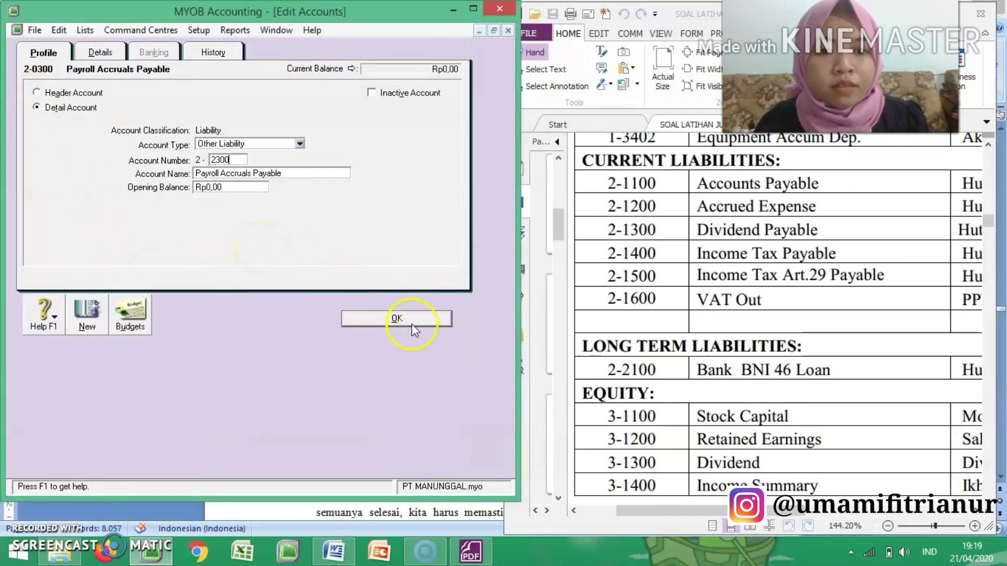
click(412, 324)
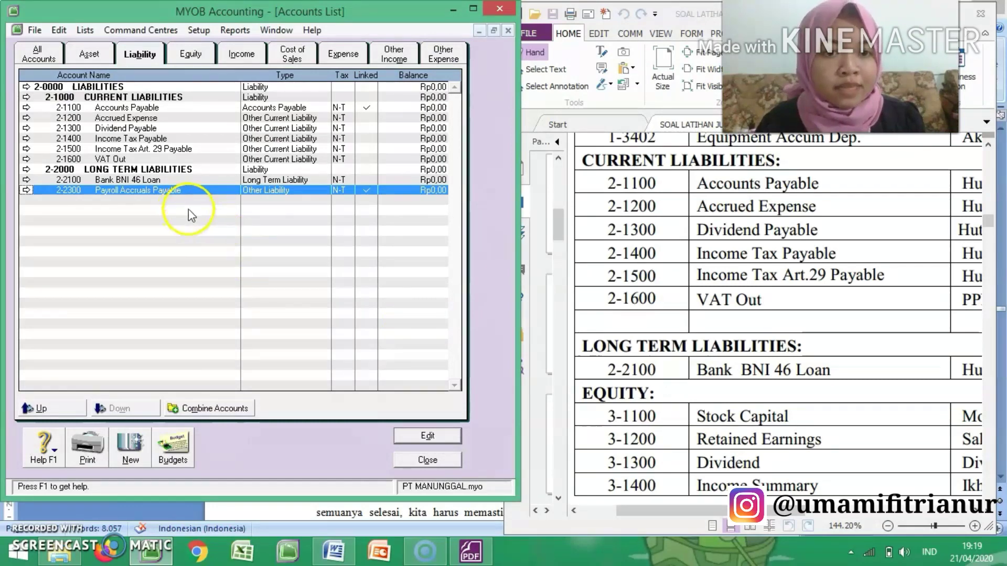
Step: Rename the 3-0000 header in the equity accounts as EQUITY, following the equity section of the PDF, and save it
click(191, 54)
click(768, 254)
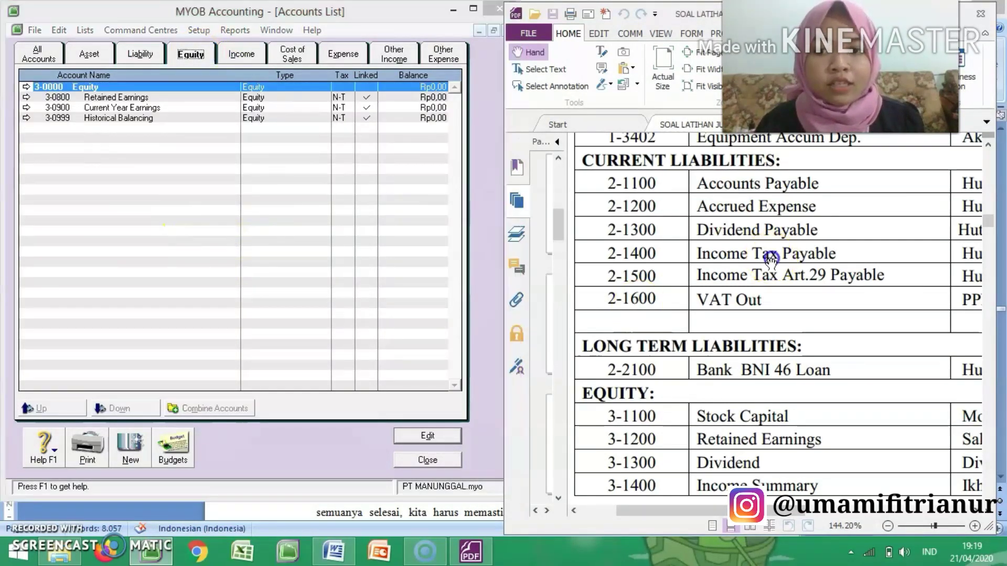
scroll(771, 262, down, 3)
scroll(771, 263, down, 1)
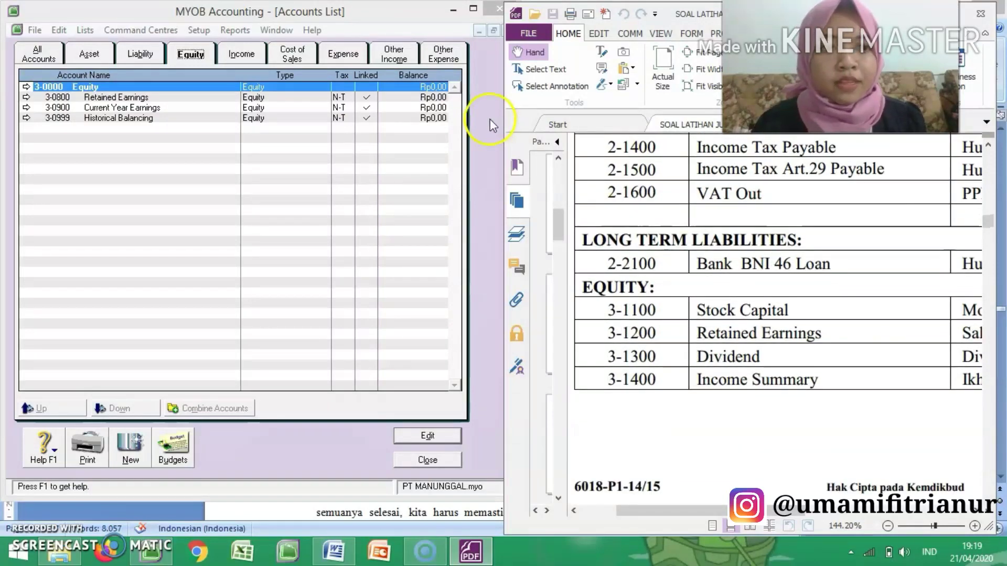
click(26, 87)
click(26, 87)
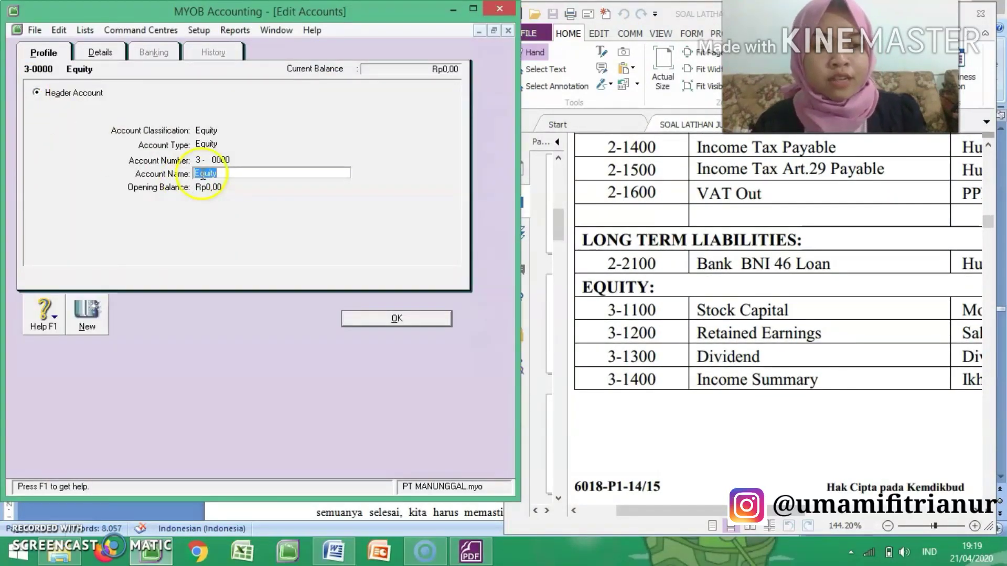
text(EQUITY)
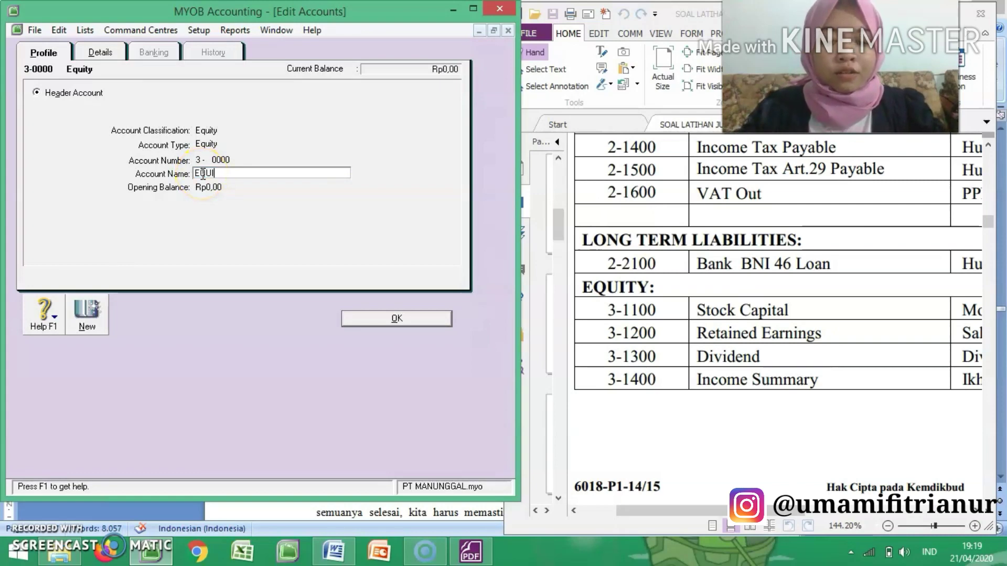
click(395, 324)
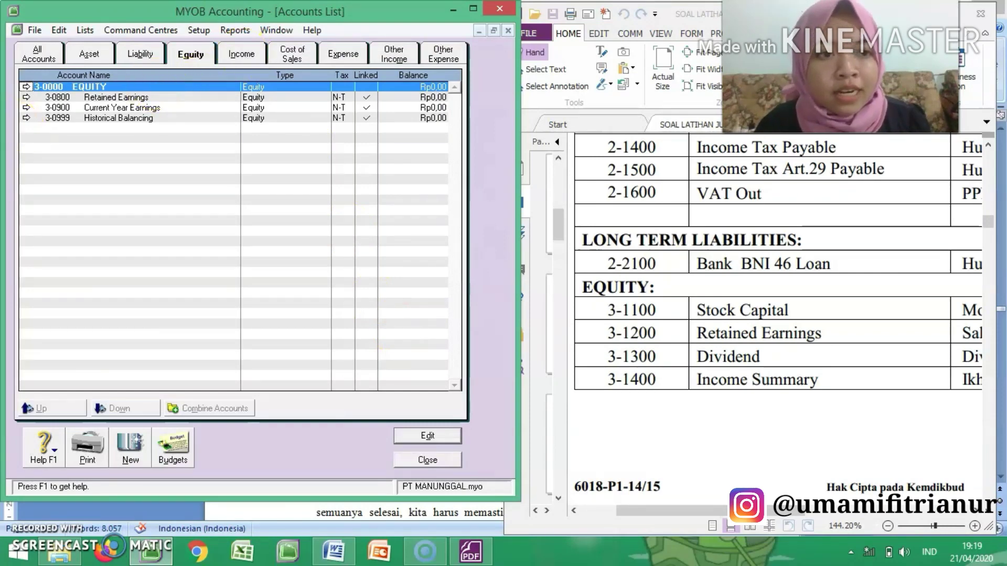
Step: Change the Retained Earnings account's number to 3-1200 and save it
click(26, 97)
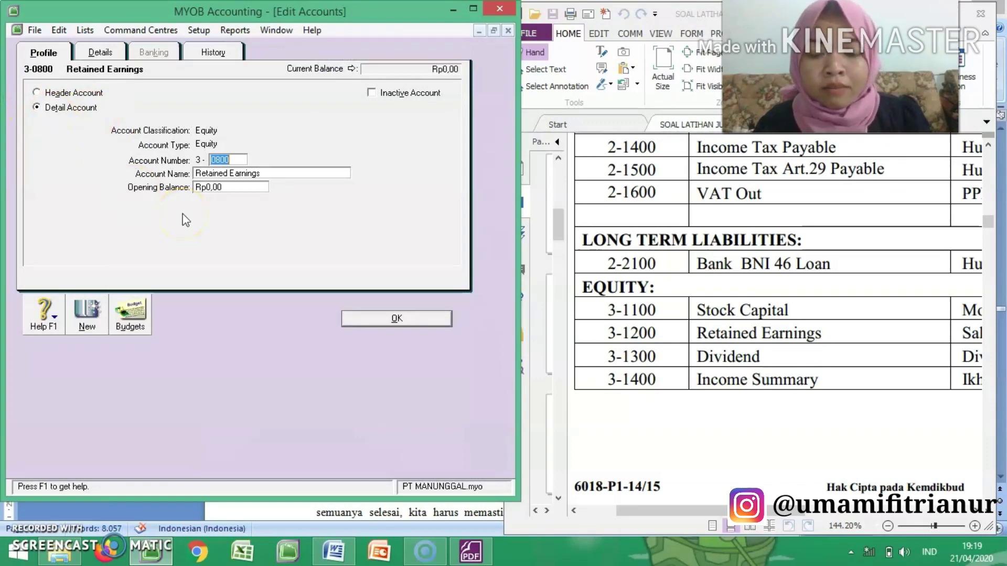
click(249, 197)
text(12)
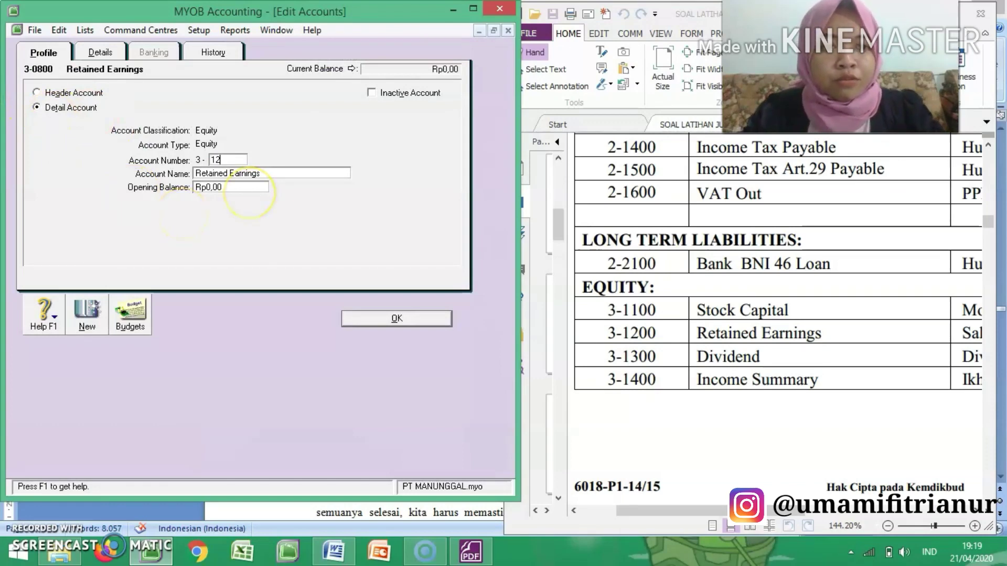
text(00)
click(418, 318)
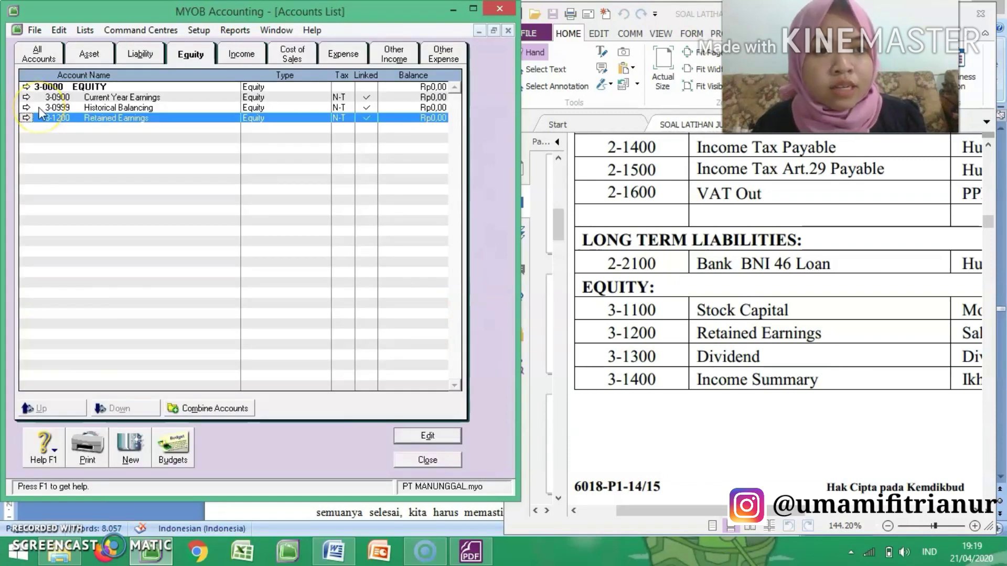
click(97, 119)
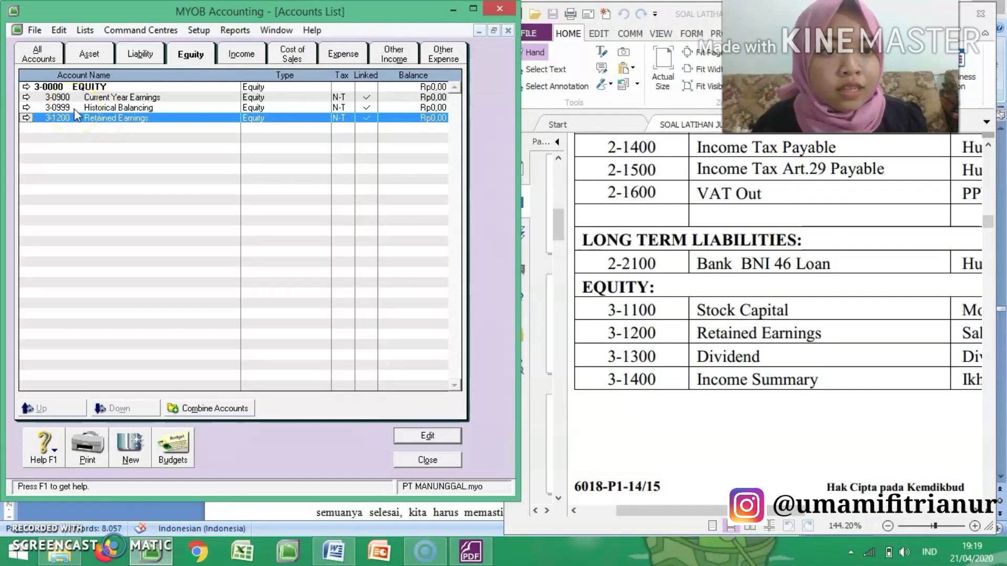
Step: Change the Current Year Earnings account's number to 3-1400 and its name to Income Summary
click(23, 99)
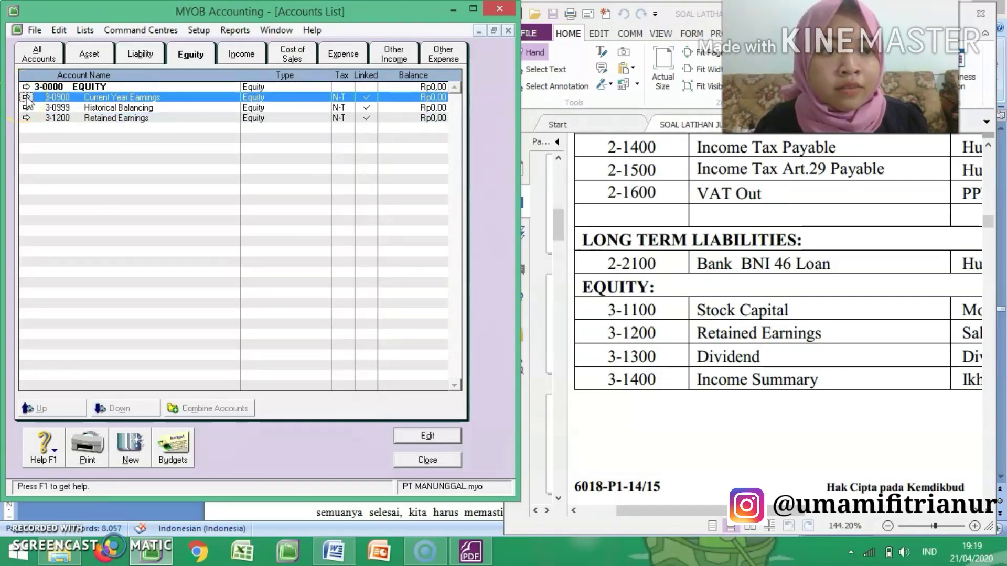
click(26, 97)
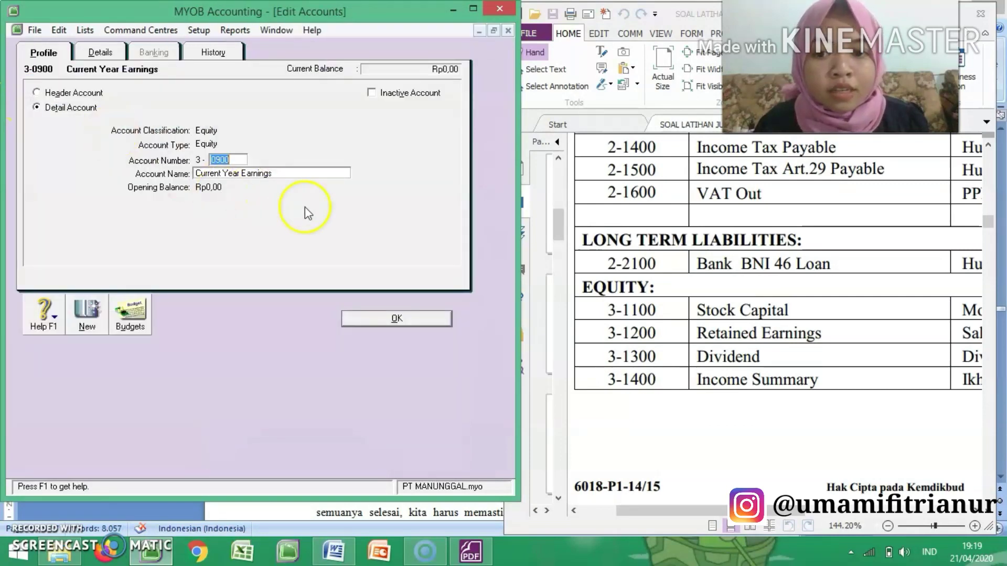
text(1400)
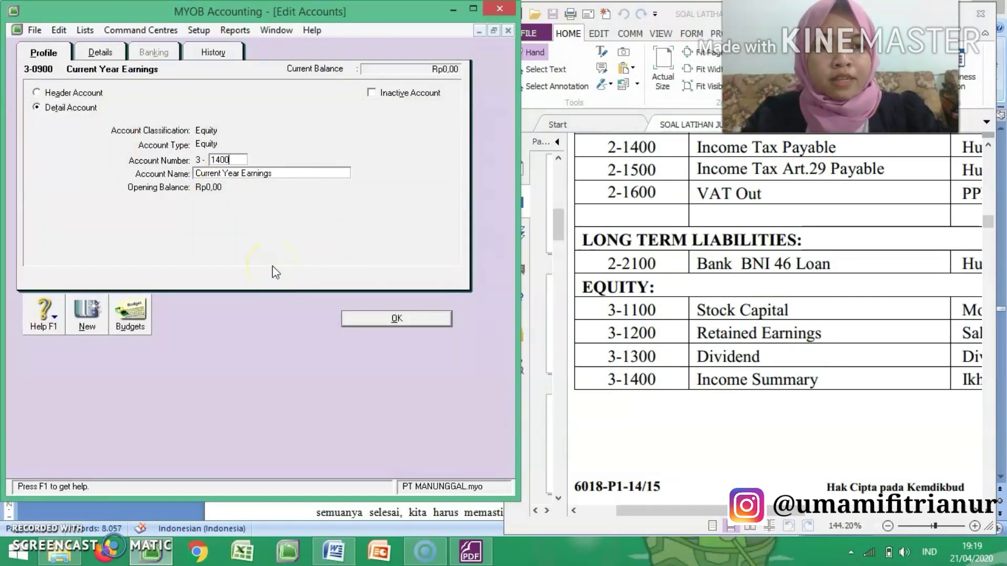
key(Tab)
text(iNCOME)
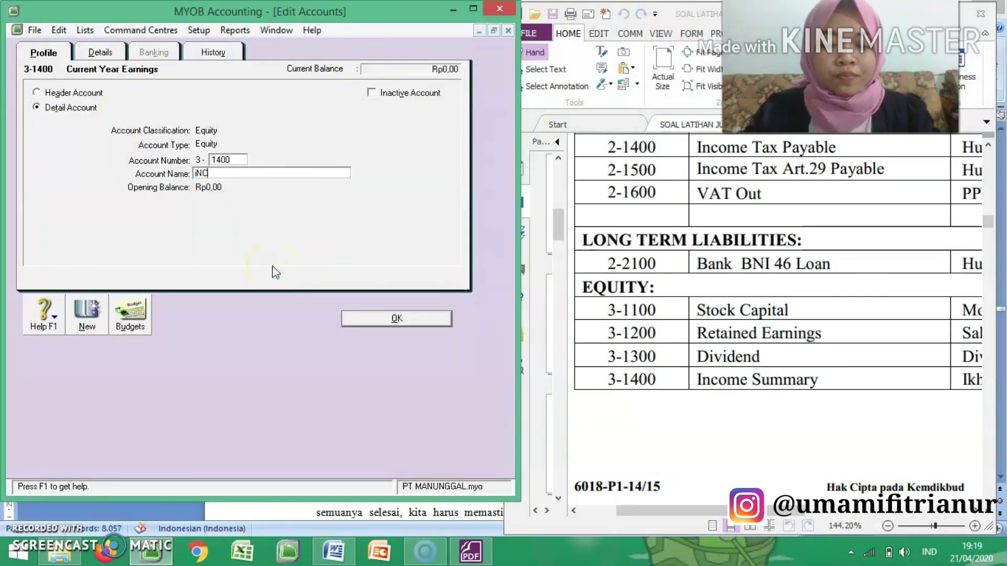
key(BackSpace)
key(BackSpace)
key(BackSpace)
key(BackSpace)
key(BackSpace)
key(BackSpace)
key(BackSpace)
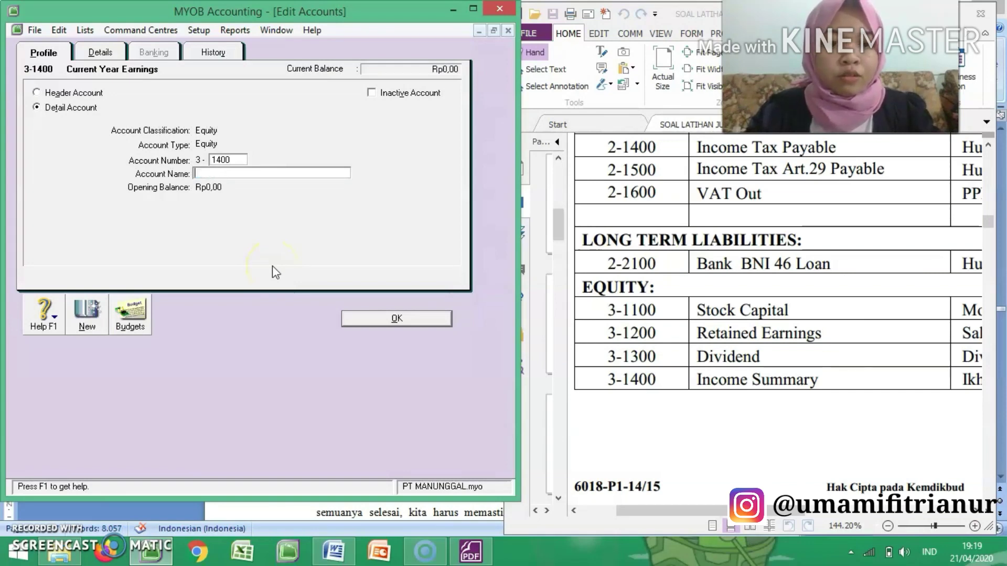
text(Income )
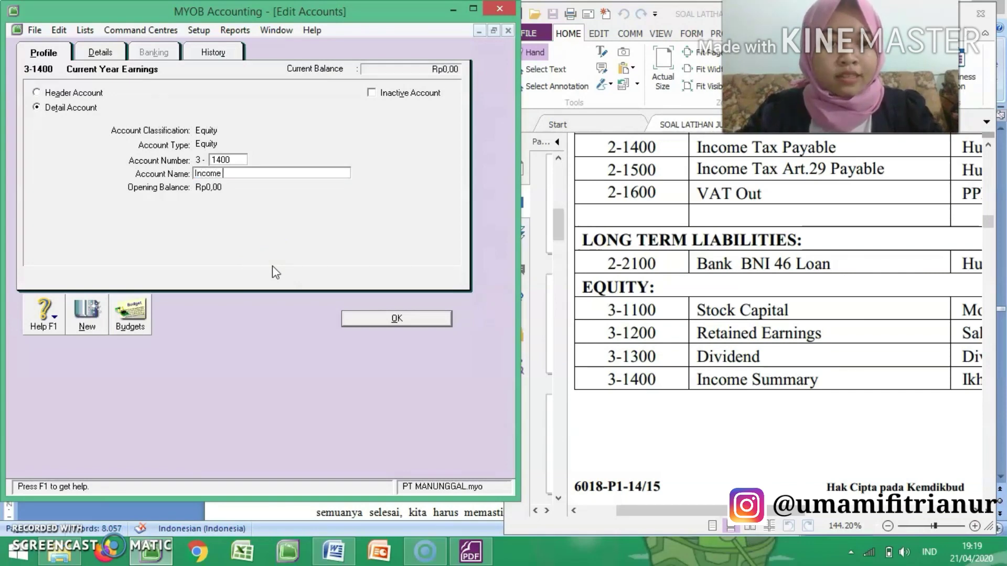
text(Summary)
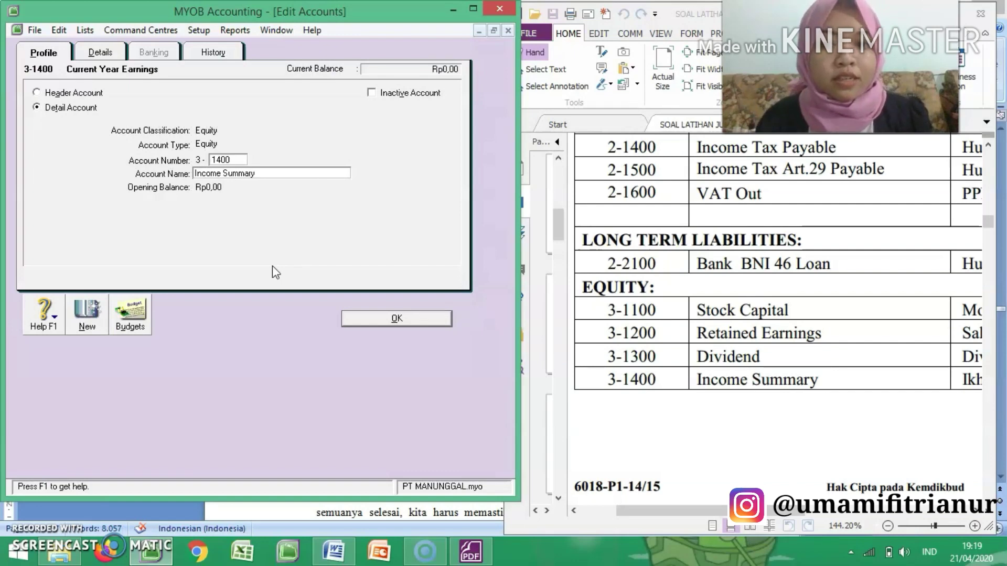
Step: Create a new equity detail account numbered 3-1100 and named Stock Capital
click(101, 317)
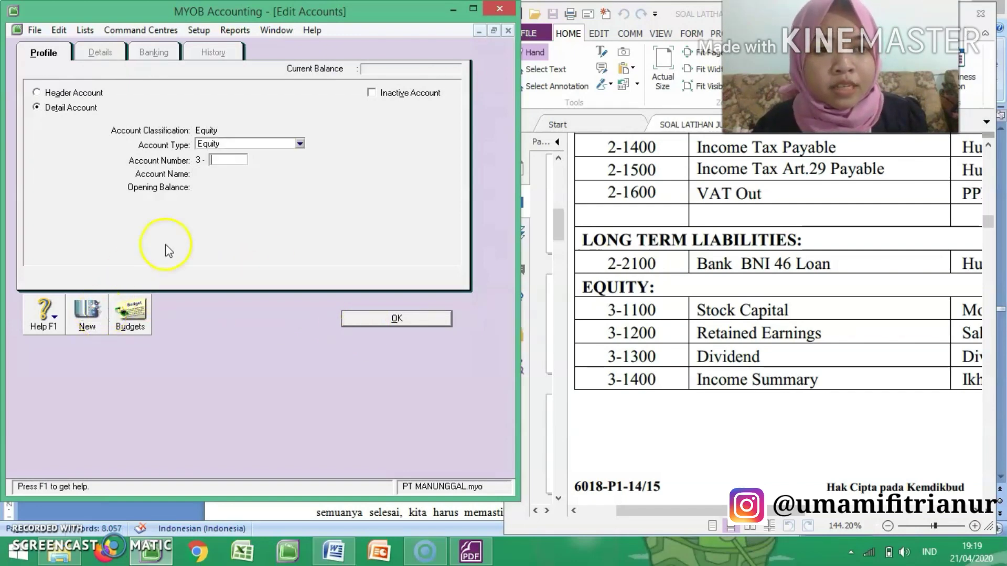
text(1100)
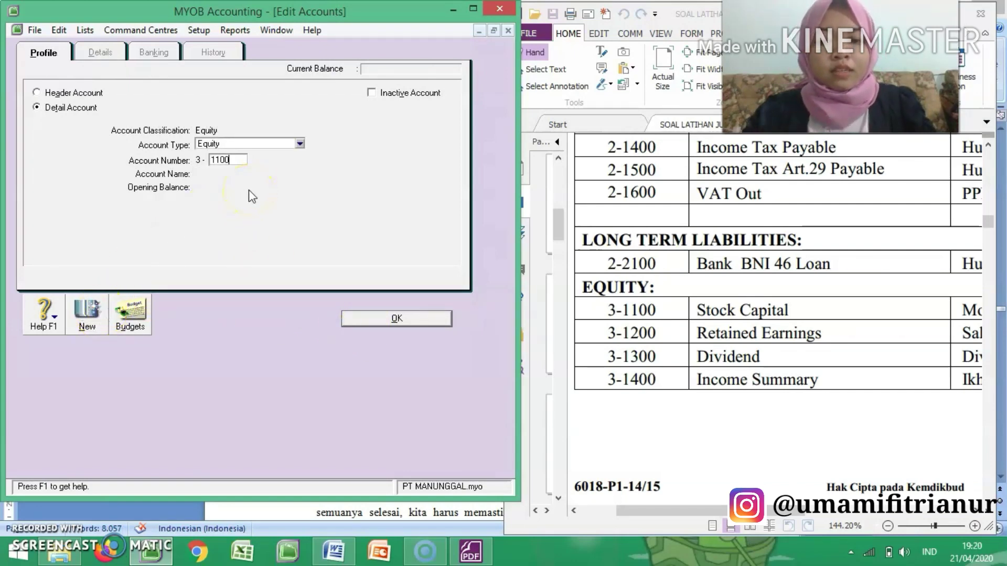
key(Tab)
text(Stock C)
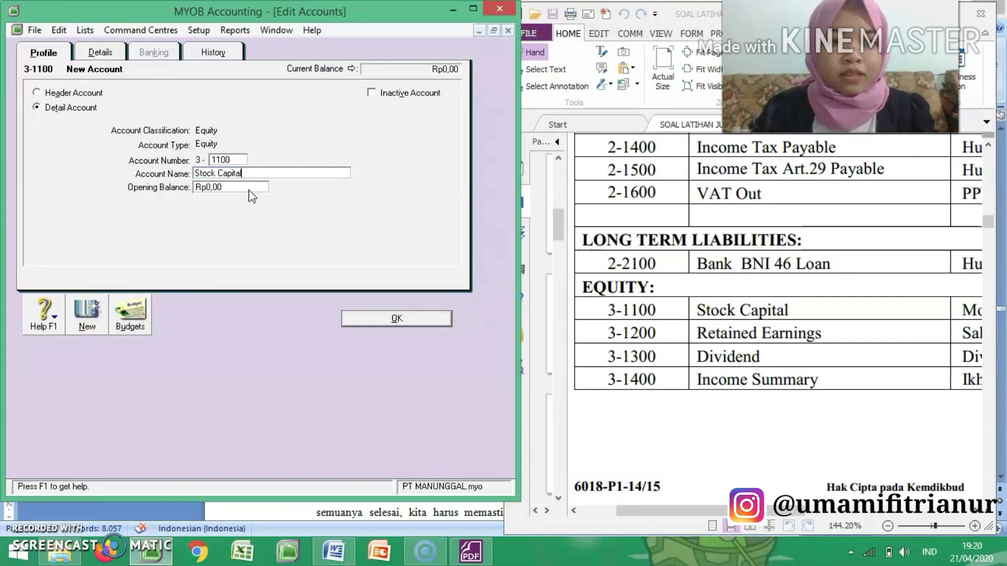
Step: Create another equity detail account numbered 3-1300 and named Dividend, and save it
click(87, 315)
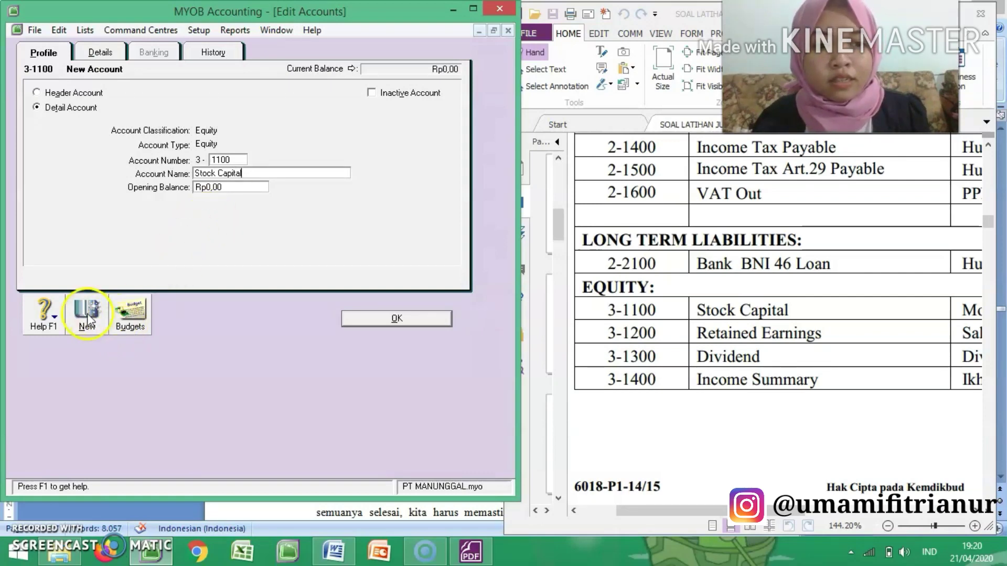
text(1300)
key(Tab)
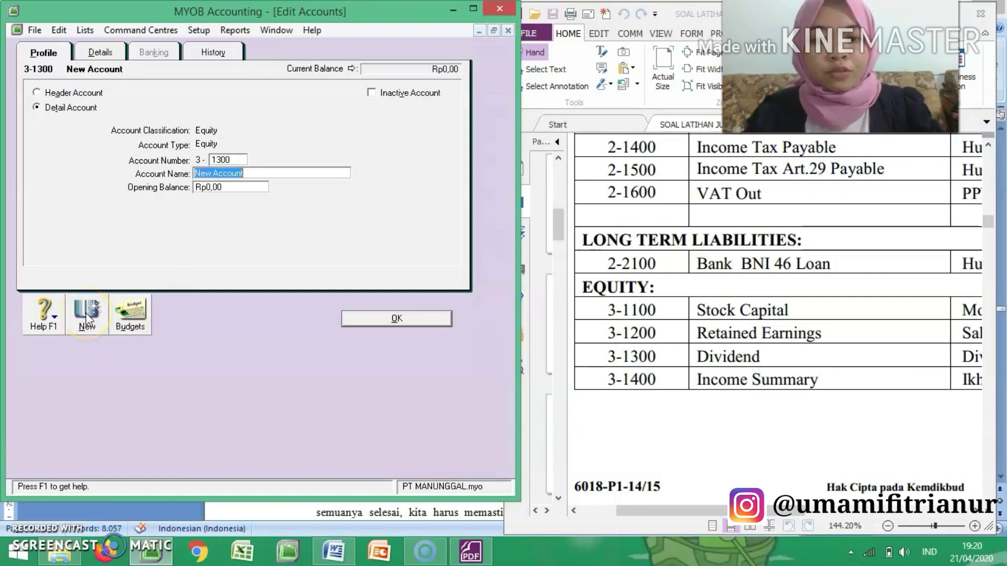
text(Dividend)
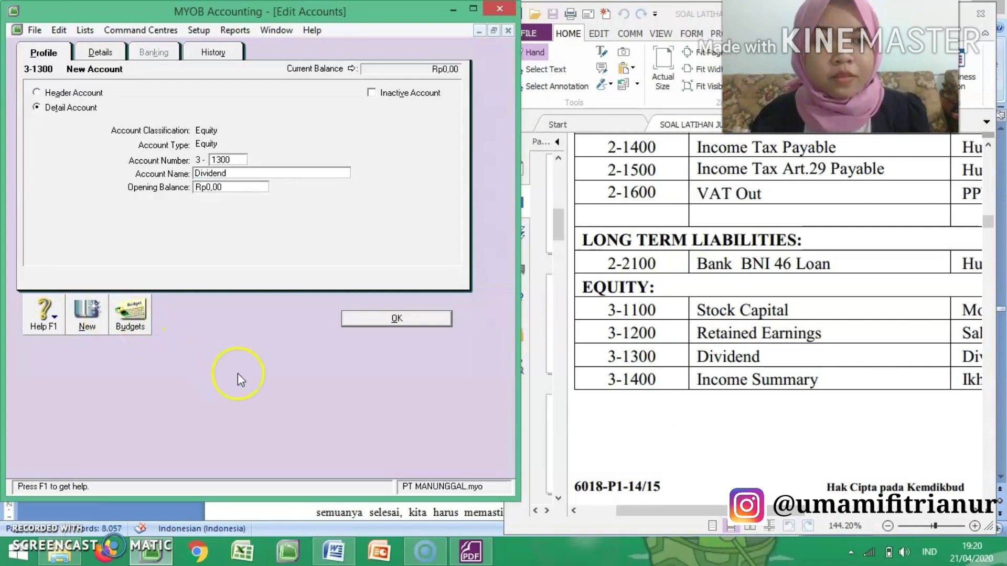
click(389, 319)
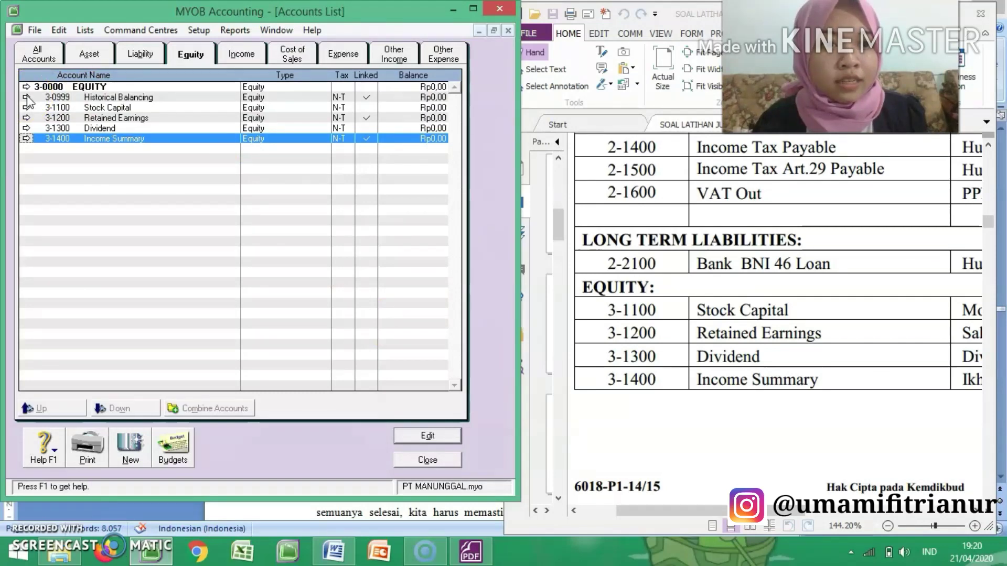
Step: Change the Historical Balancing account's number to 3-1500 and save it
click(26, 98)
text(1500)
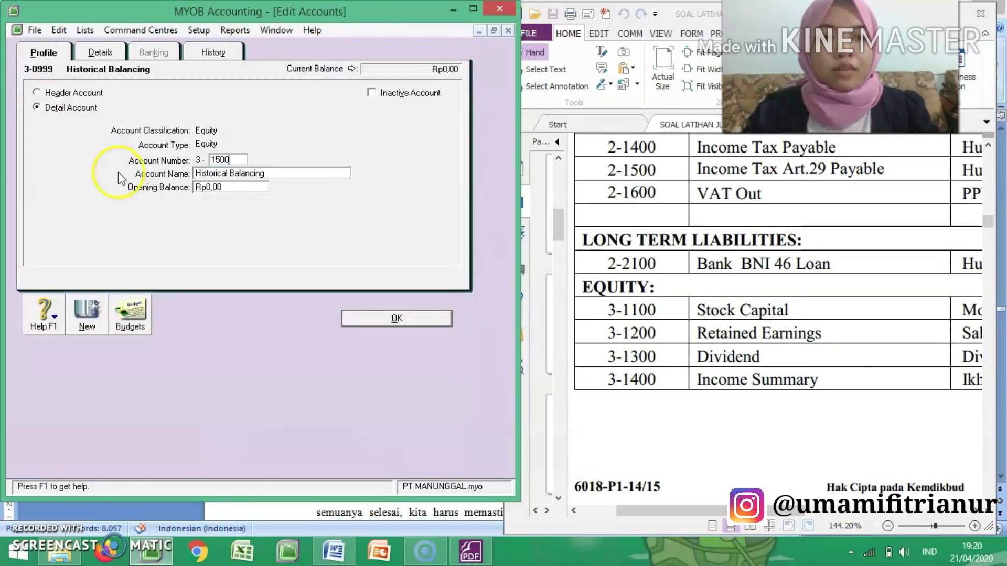
click(387, 319)
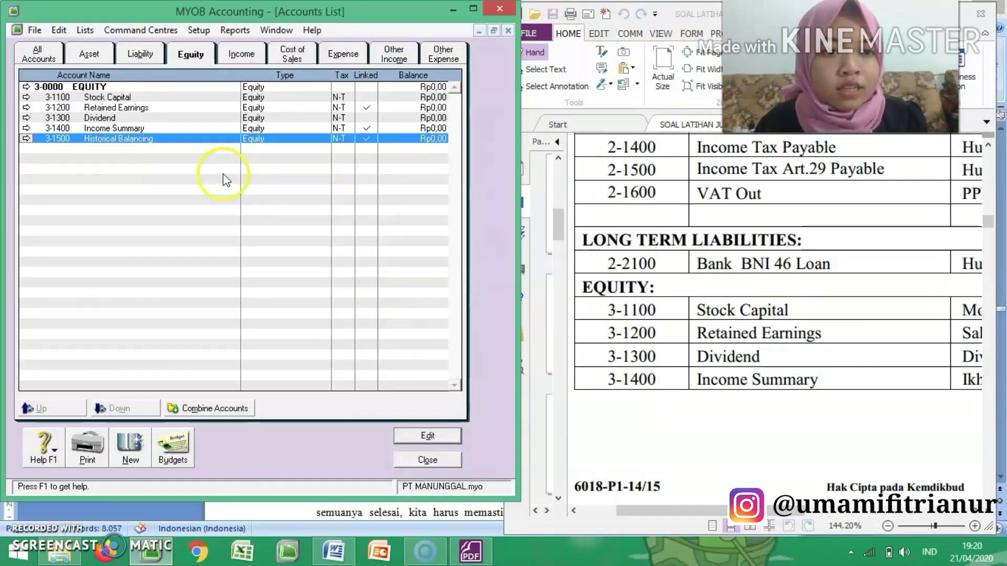
Step: Rename the 4-0000 Income header account to REVENUES, following the exercise PDF's revenues section
click(242, 55)
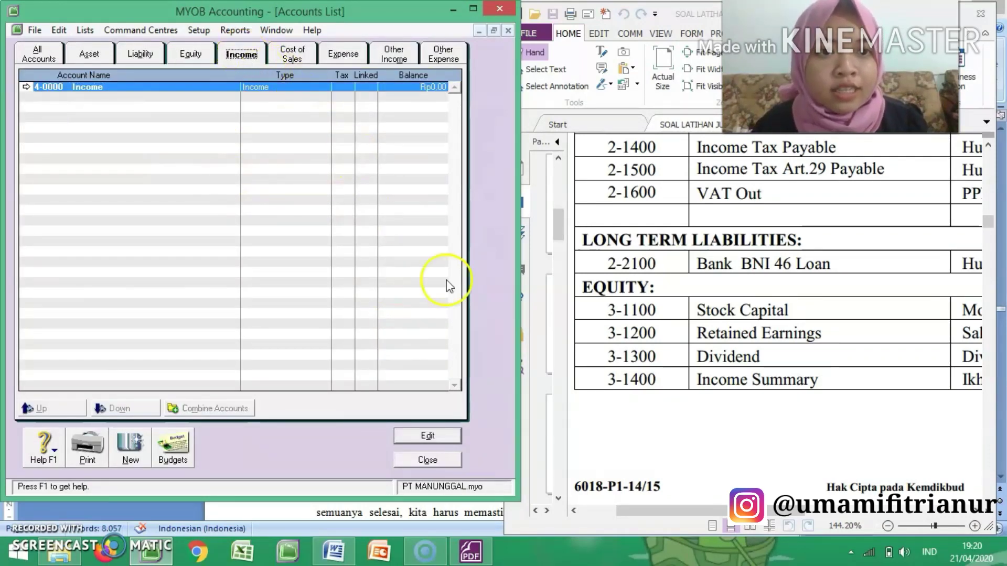
click(640, 407)
scroll(642, 406, down, 1)
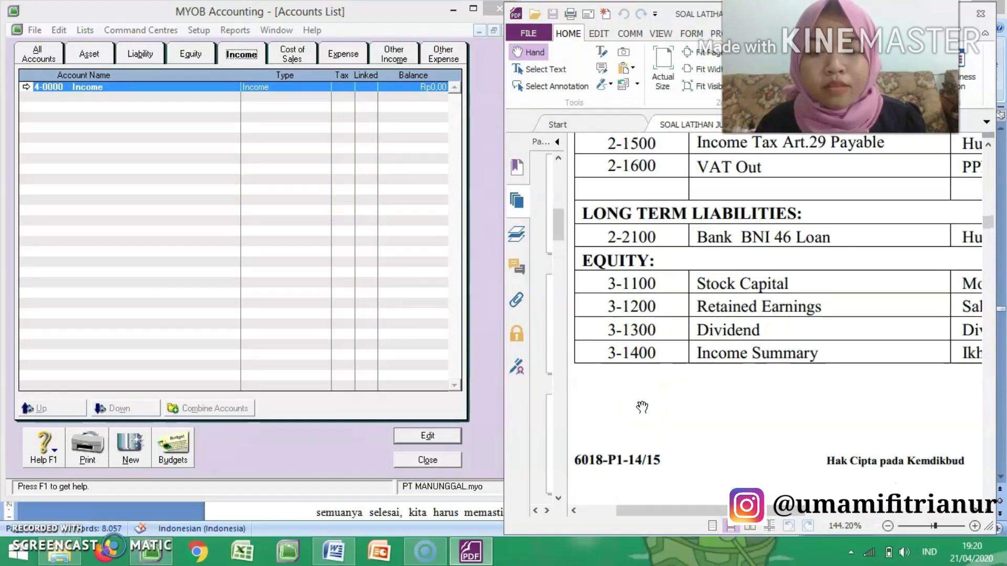
scroll(642, 407, down, 4)
scroll(641, 407, down, 2)
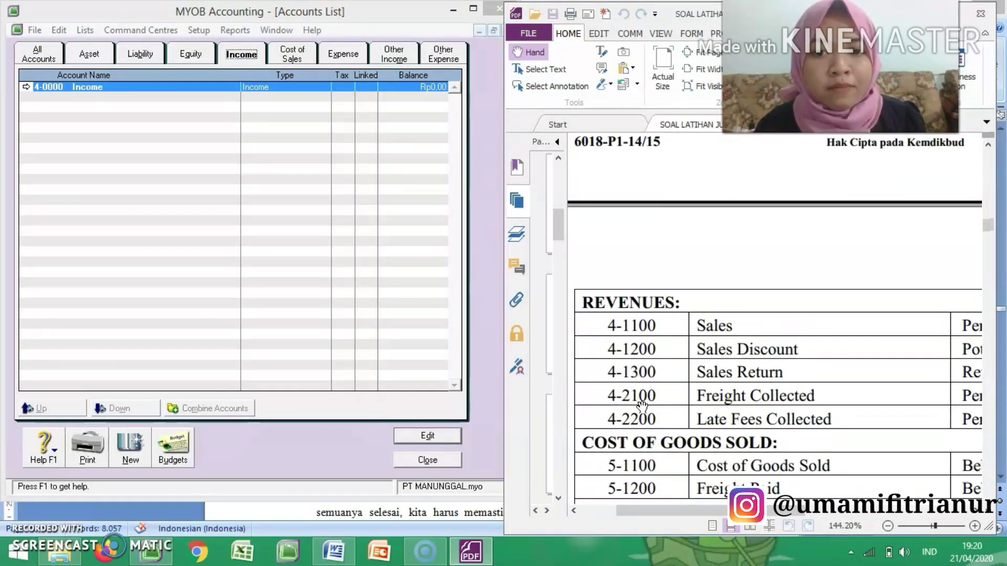
scroll(641, 406, down, 6)
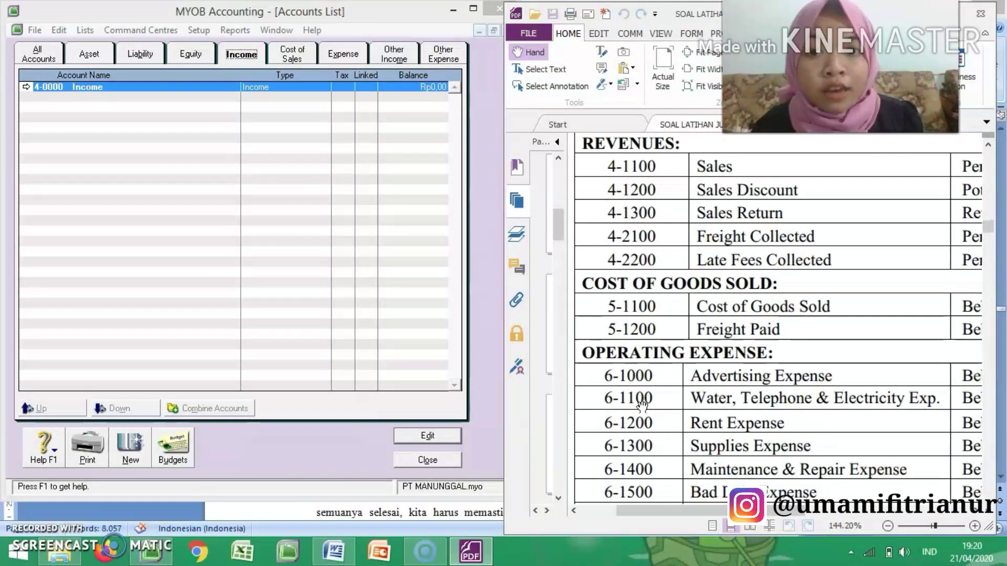
scroll(642, 405, up, 1)
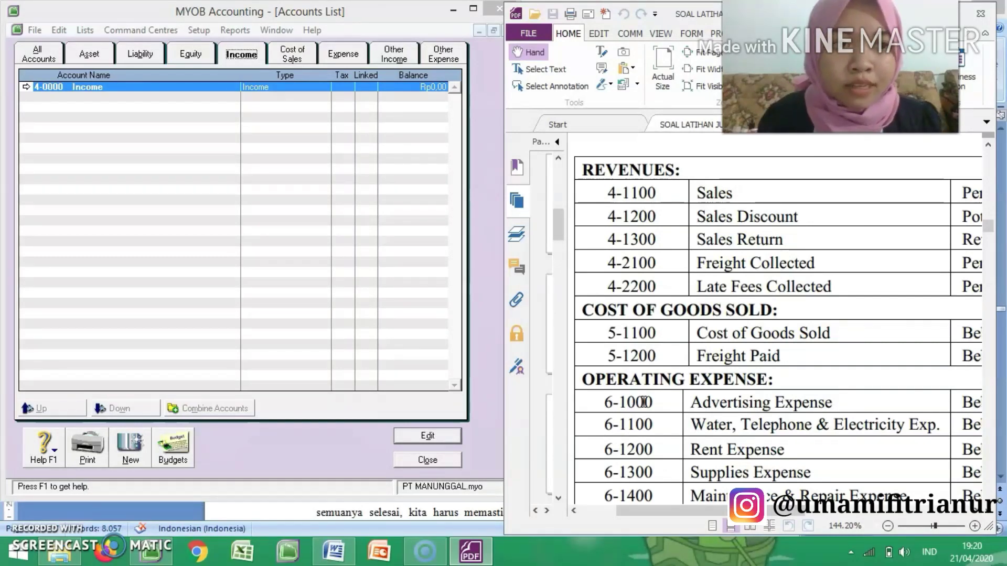
click(26, 89)
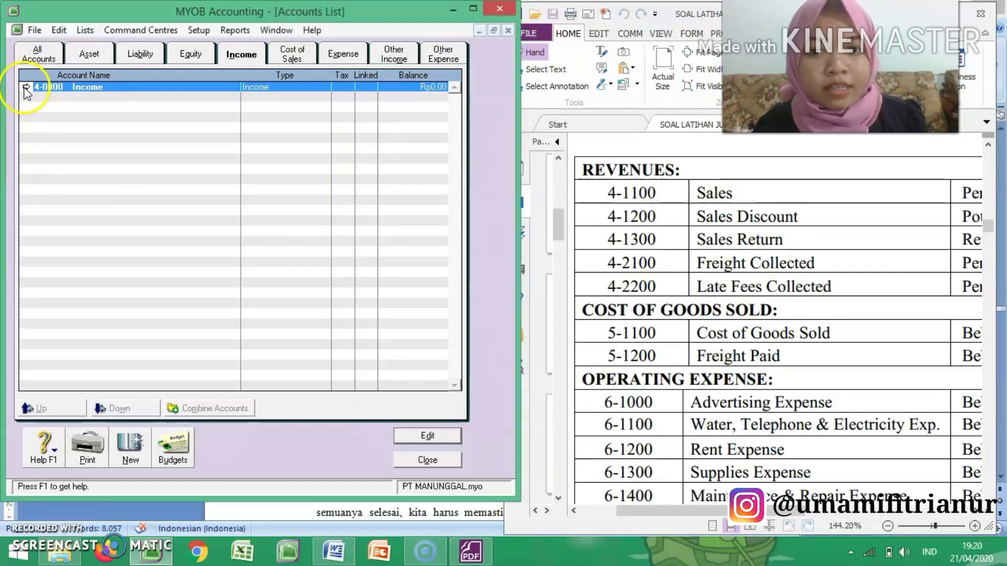
double_click(25, 89)
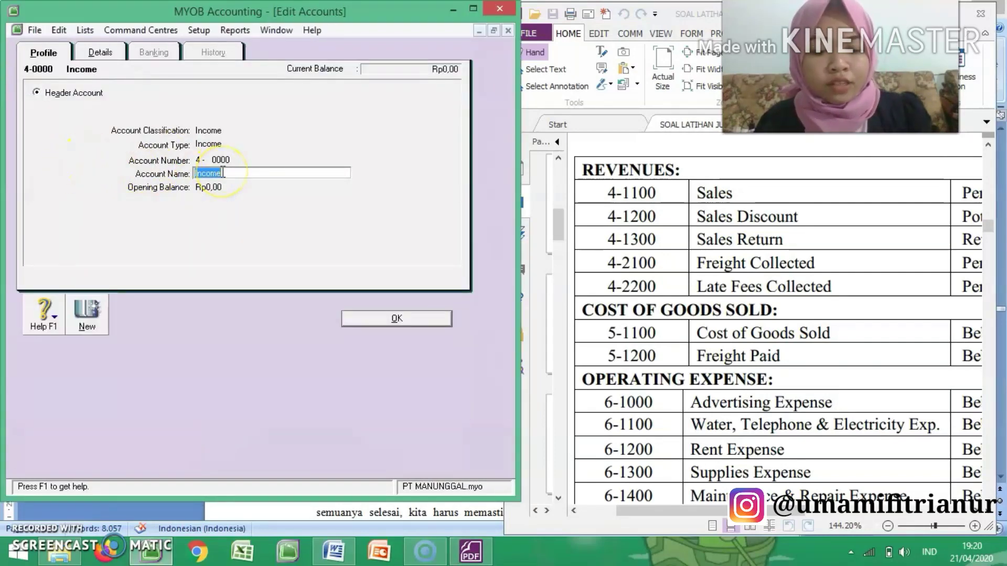
text(re)
text(REVENUES)
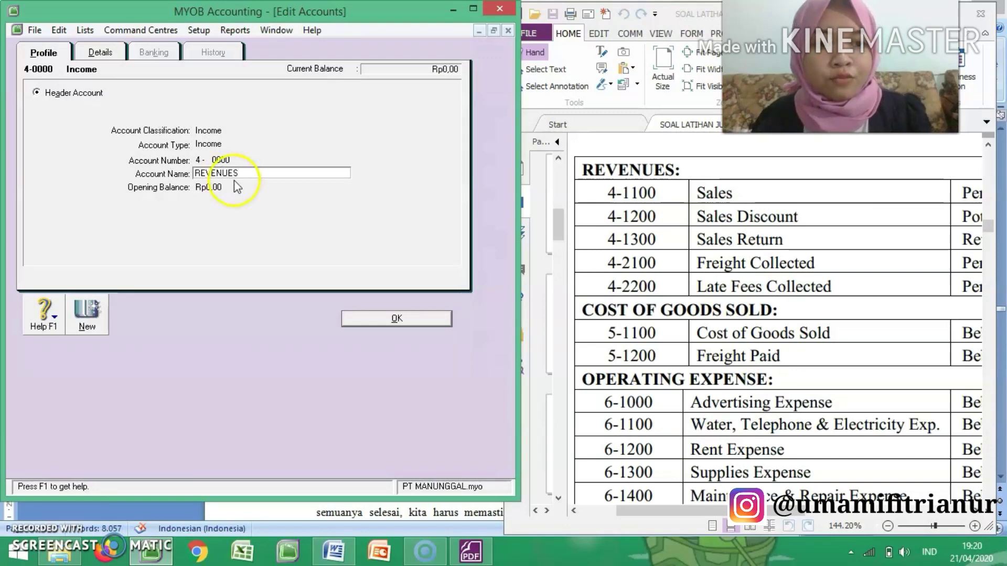
key(Tab)
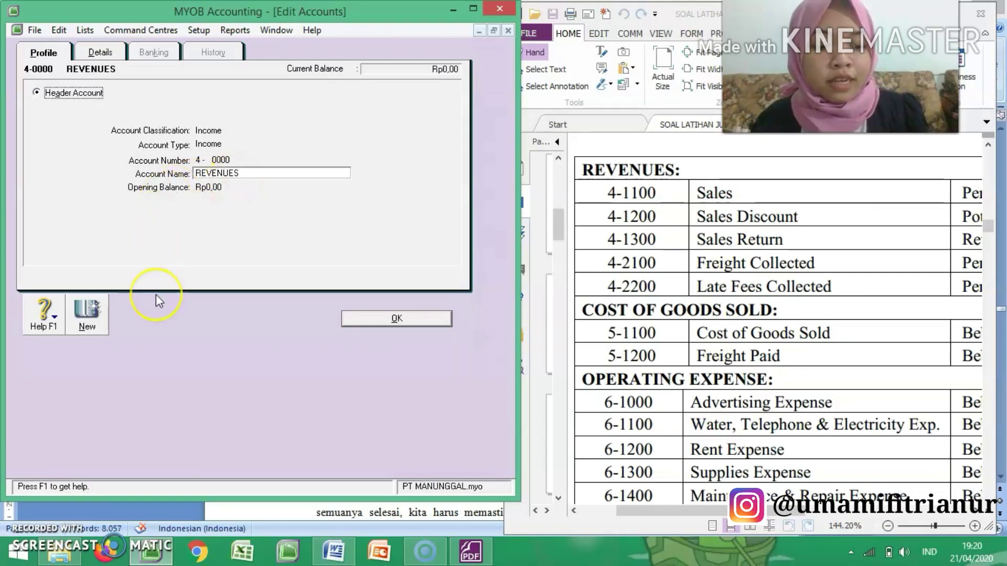
key(Tab)
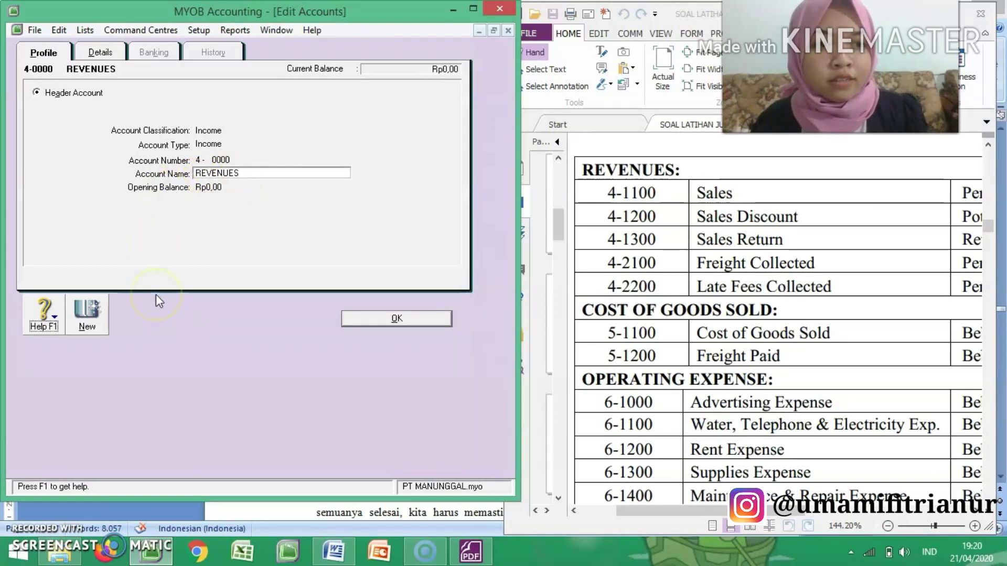
Step: Create a new income detail account numbered 4-1100 and named Sales
click(85, 324)
click(59, 107)
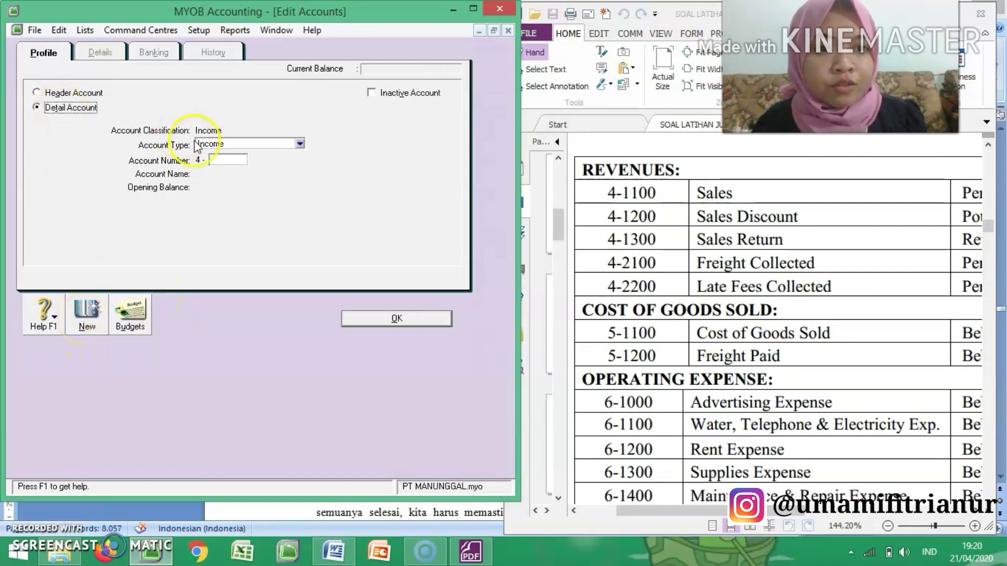
click(217, 158)
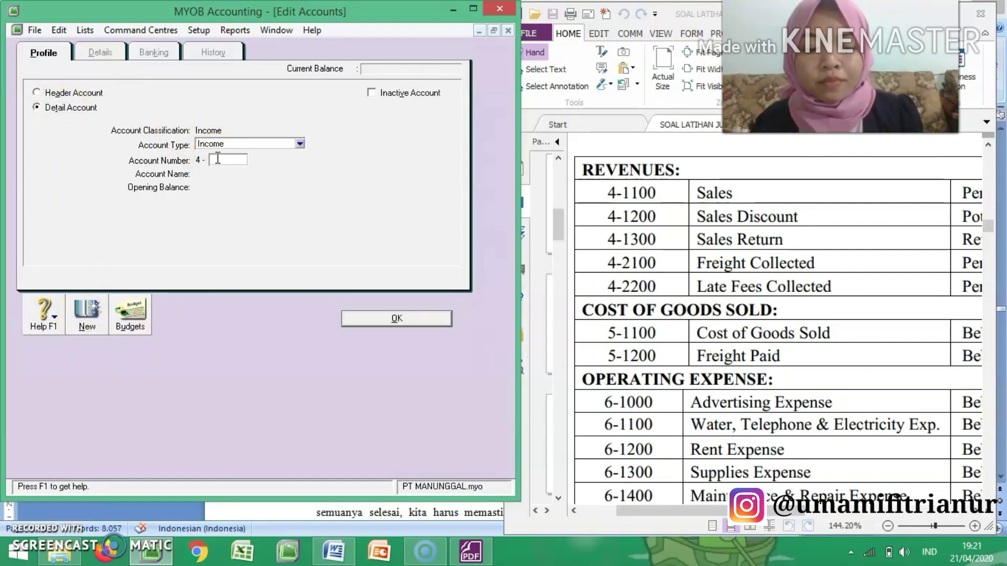
text(1100)
key(Tab)
text(Sale)
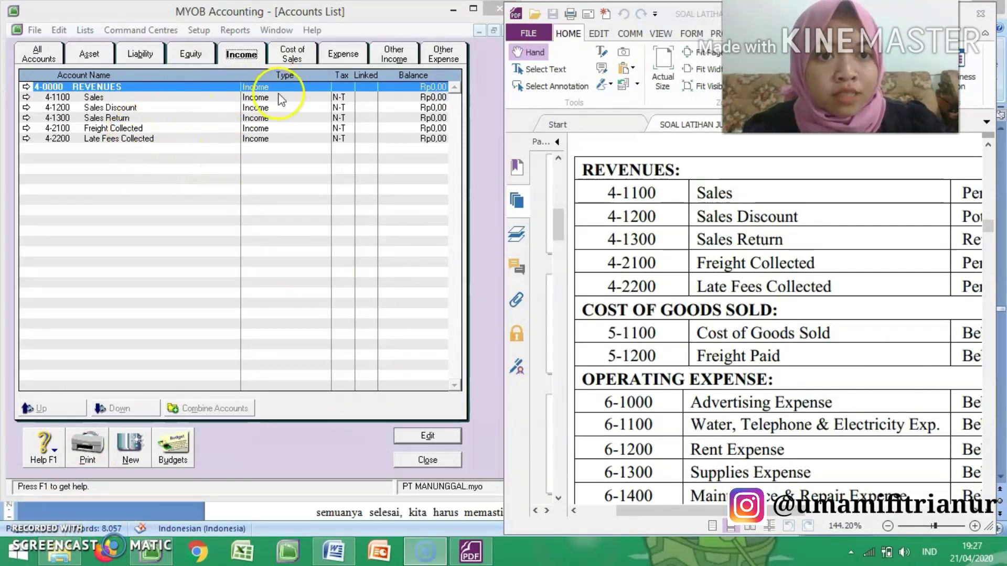
Step: Check the cost of sales accounts against the PDF and delete the 6-1900 Wages & Salaries Expense account
click(283, 59)
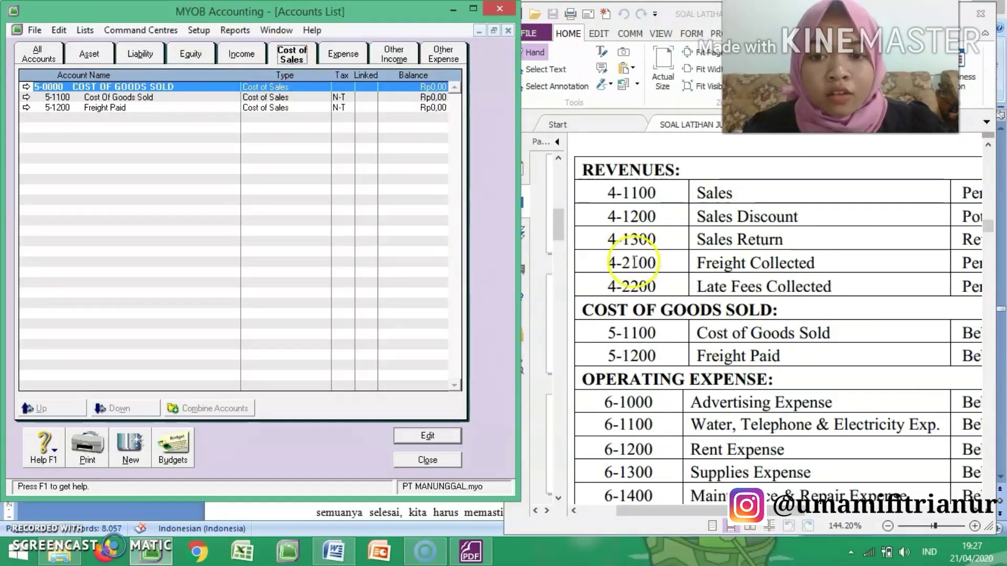
click(583, 287)
scroll(584, 291, down, 1)
scroll(584, 291, down, 5)
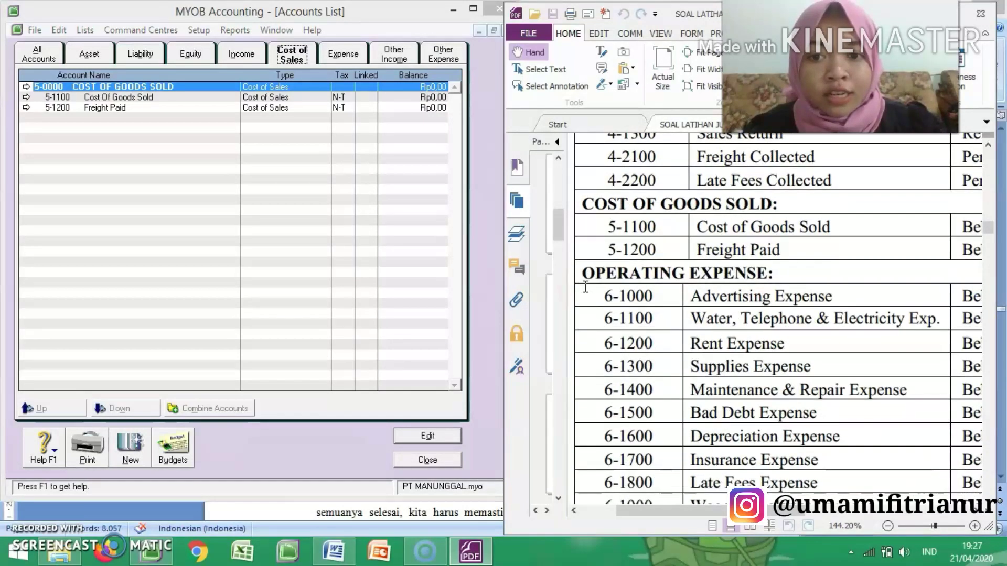
click(343, 54)
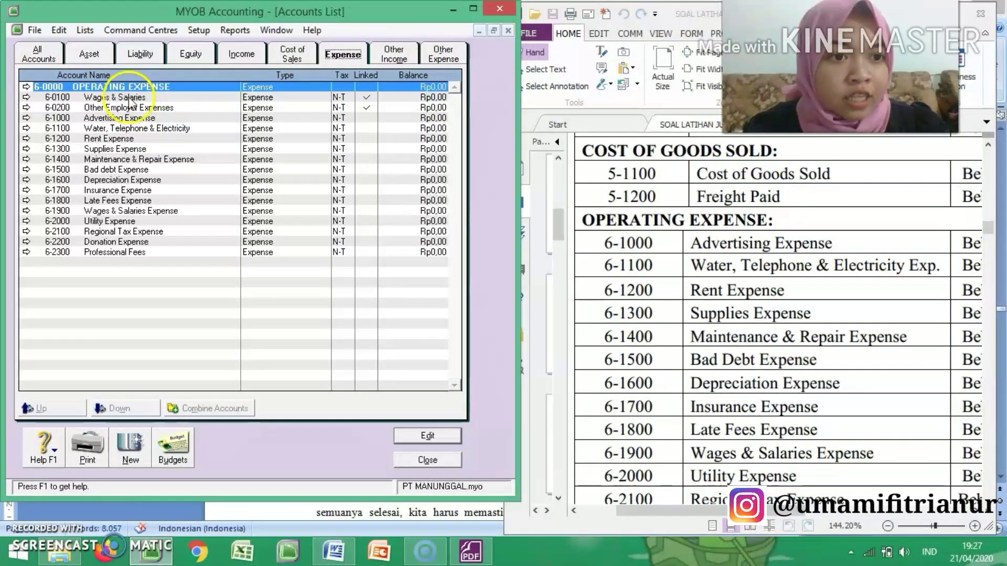
click(130, 212)
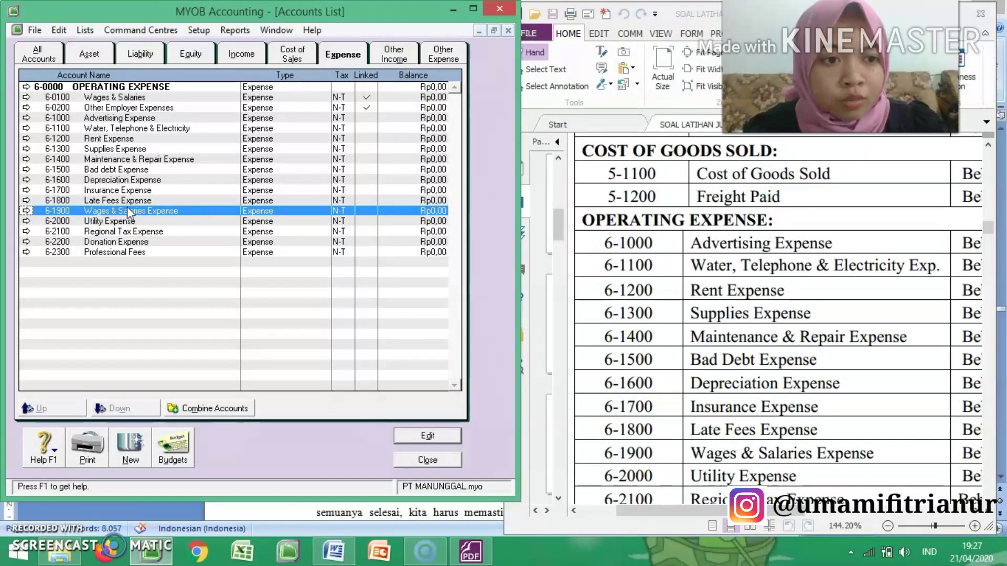
click(26, 211)
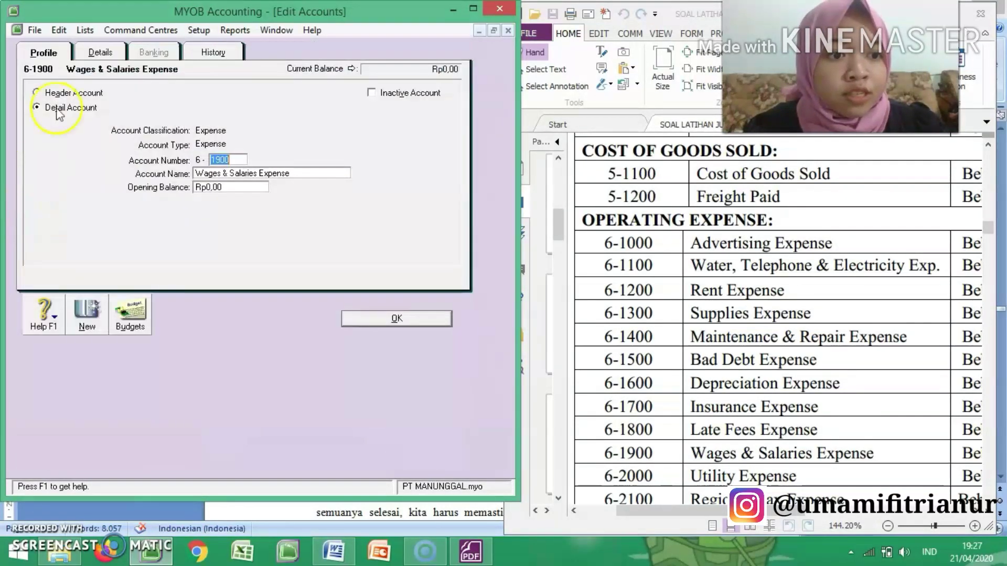
click(58, 29)
click(84, 132)
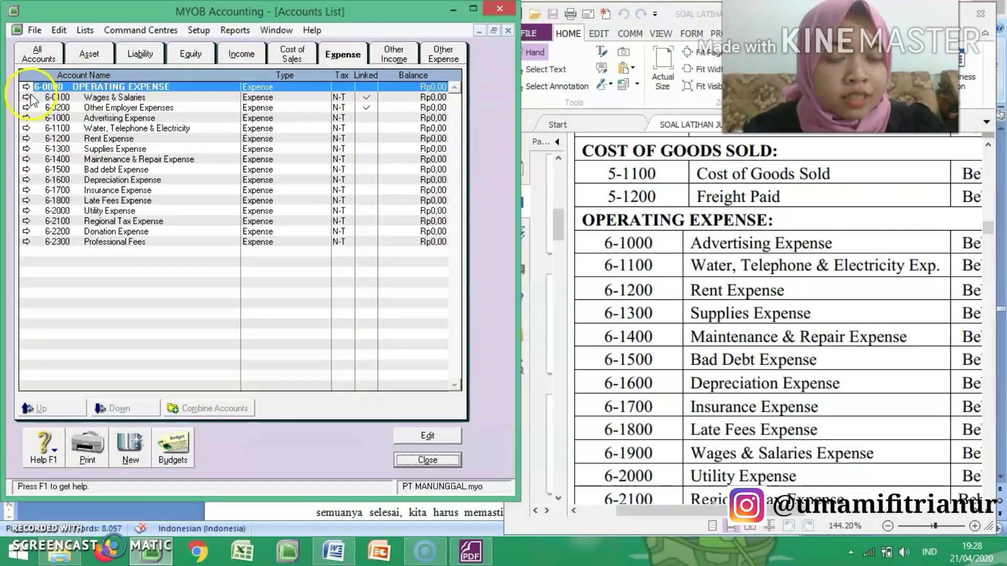
Step: Change the linked Wages & Salaries account's number to 6-1900 and its name to Wages & Salaries Expense, and save it
click(26, 97)
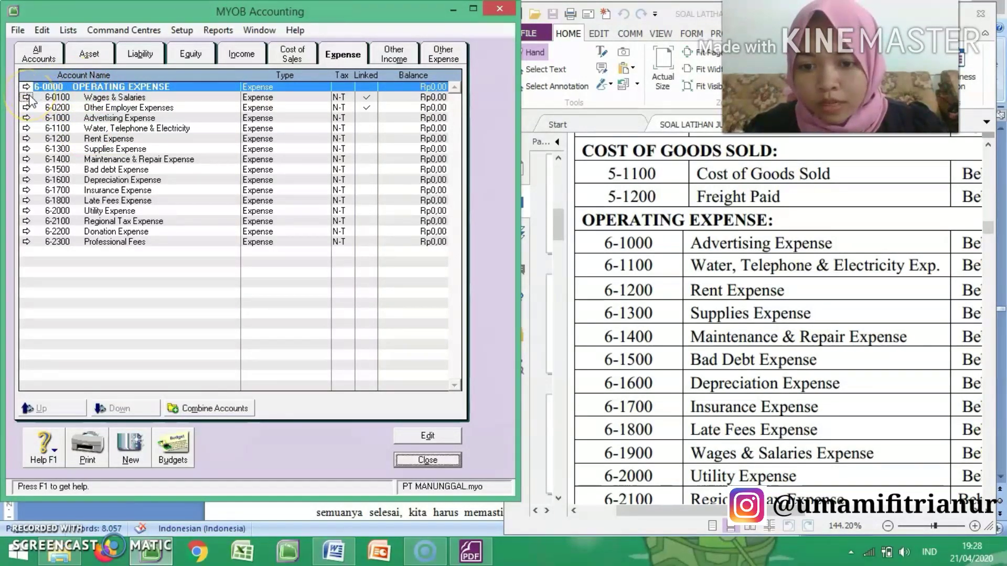
text(1)
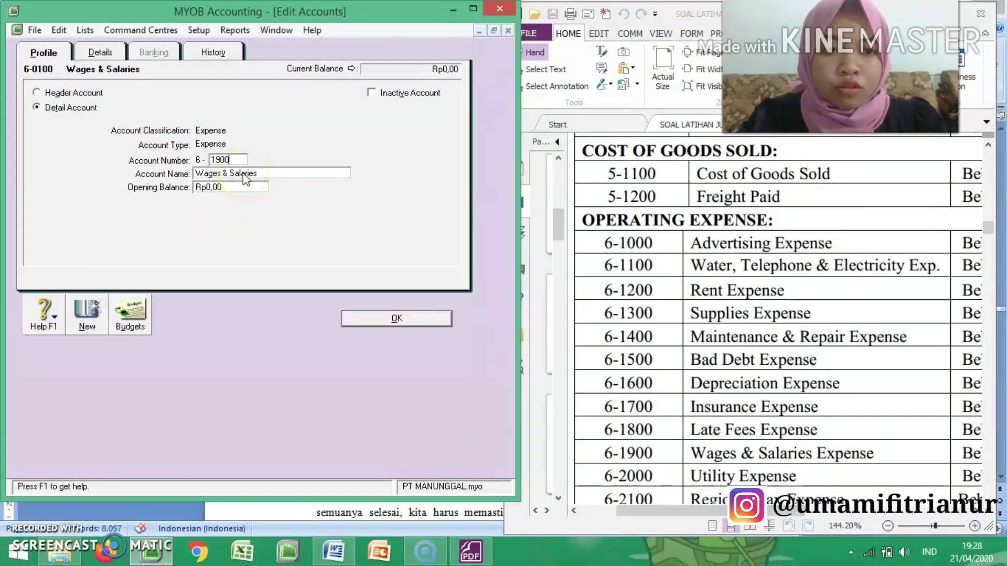
text(900)
key(Tab)
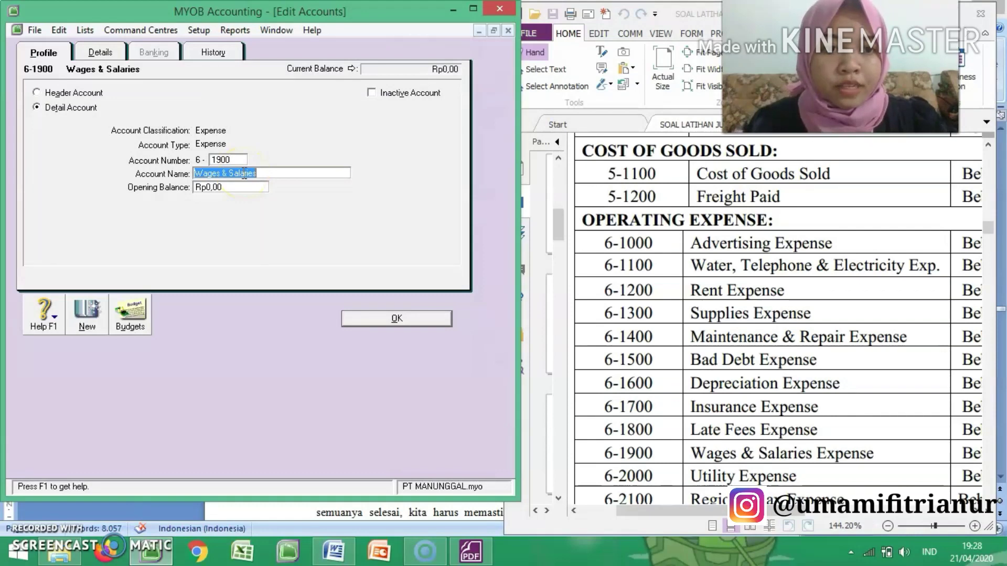
click(272, 173)
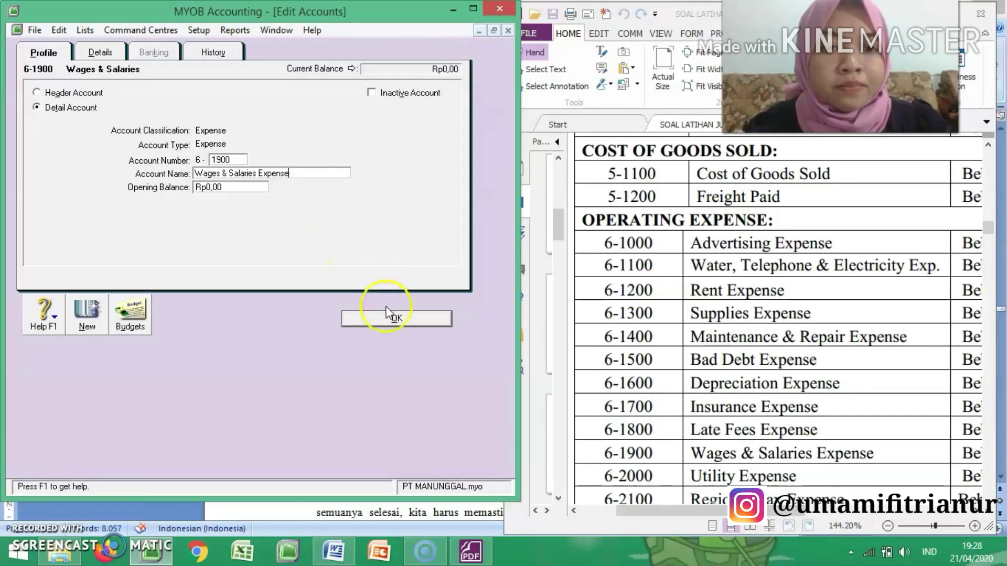
click(396, 318)
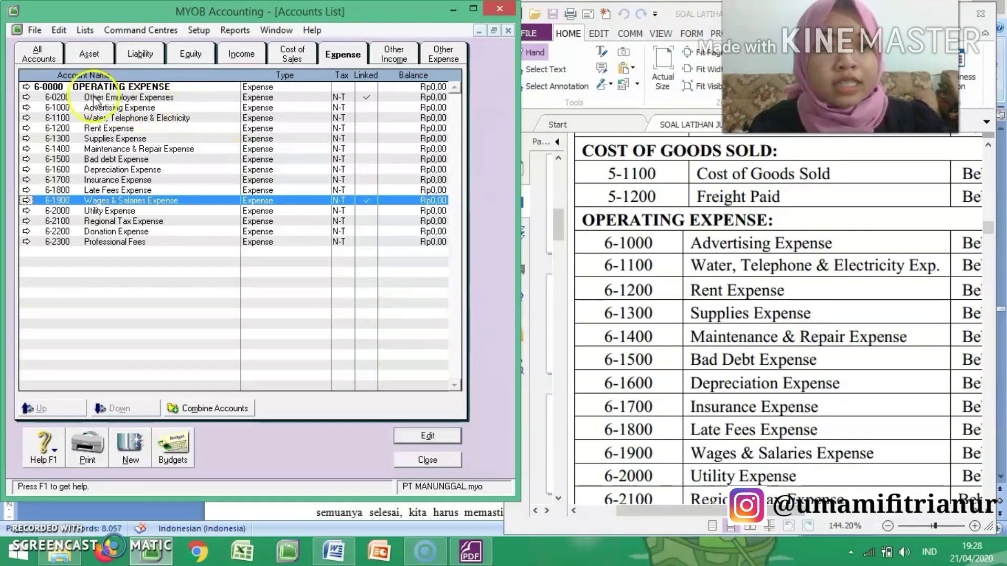
Step: Change the Other Employer Expenses account's number to 6-2400 and save it
click(26, 98)
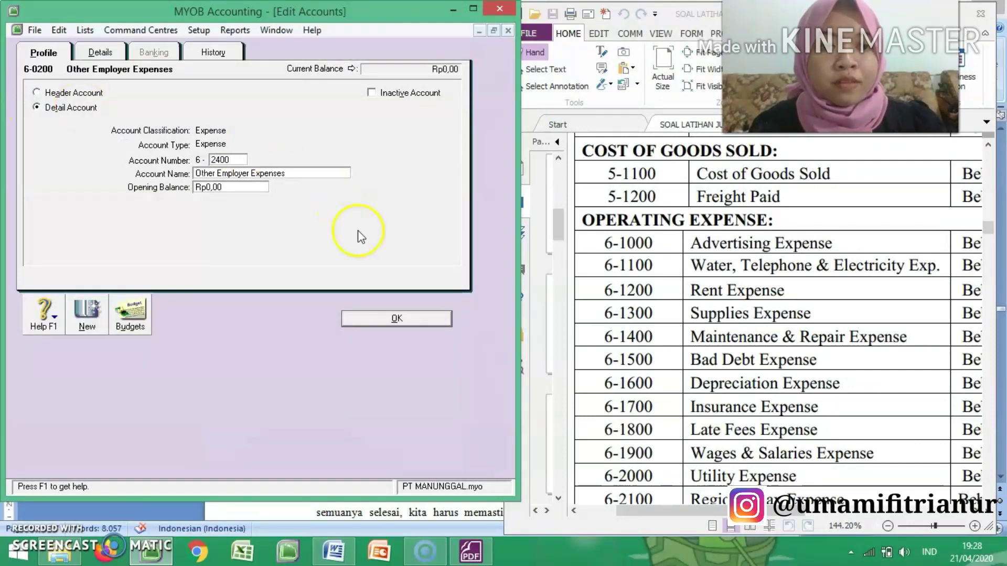
click(410, 319)
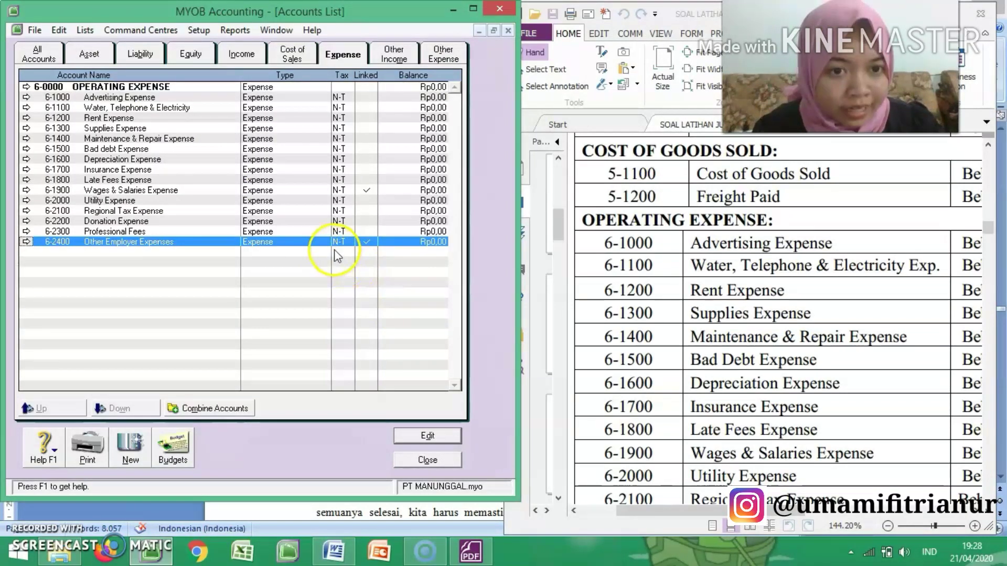
Step: Compare the other income and other expense accounts with the matching sections of the exercise PDF
click(414, 50)
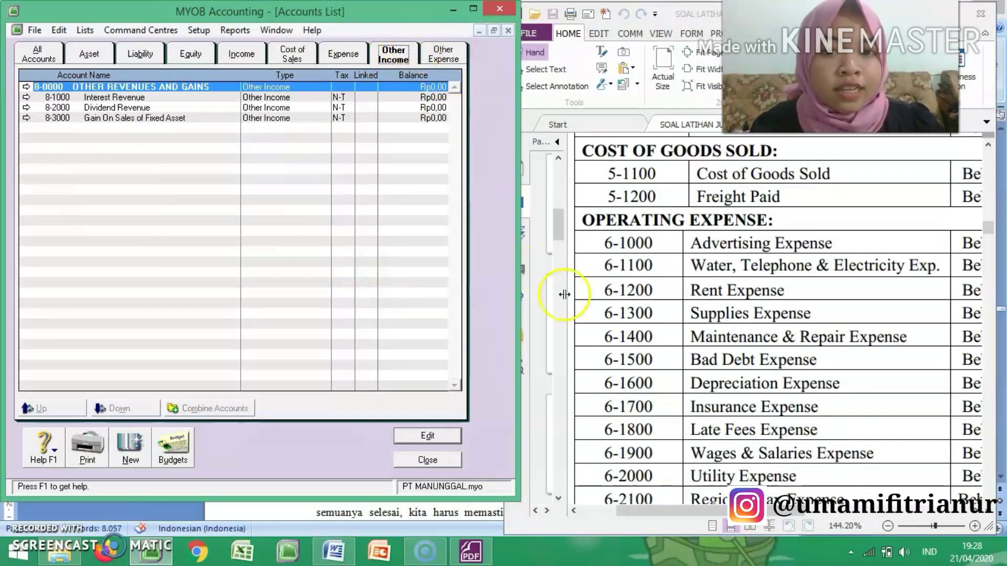
click(582, 348)
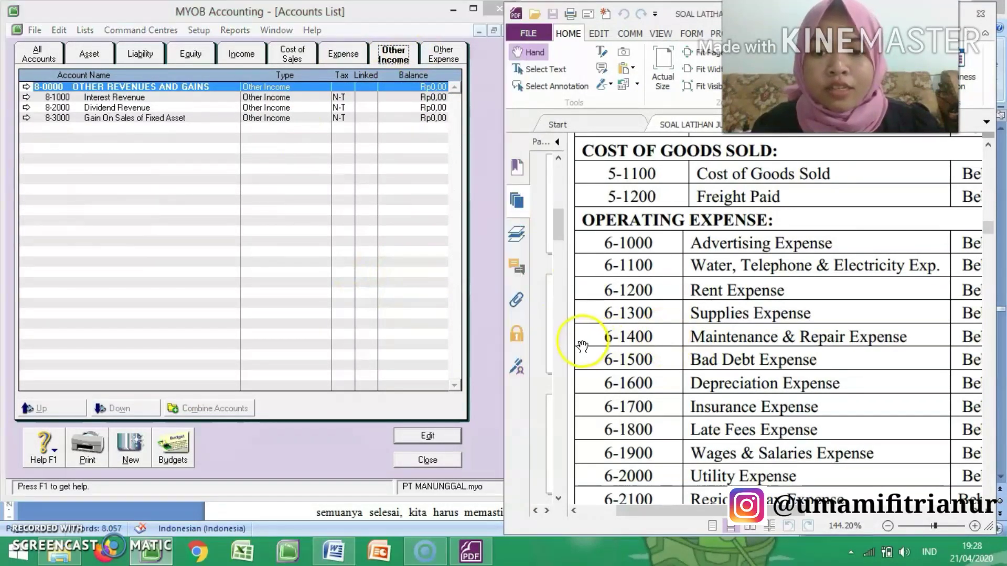
scroll(582, 348, down, 2)
scroll(582, 347, down, 10)
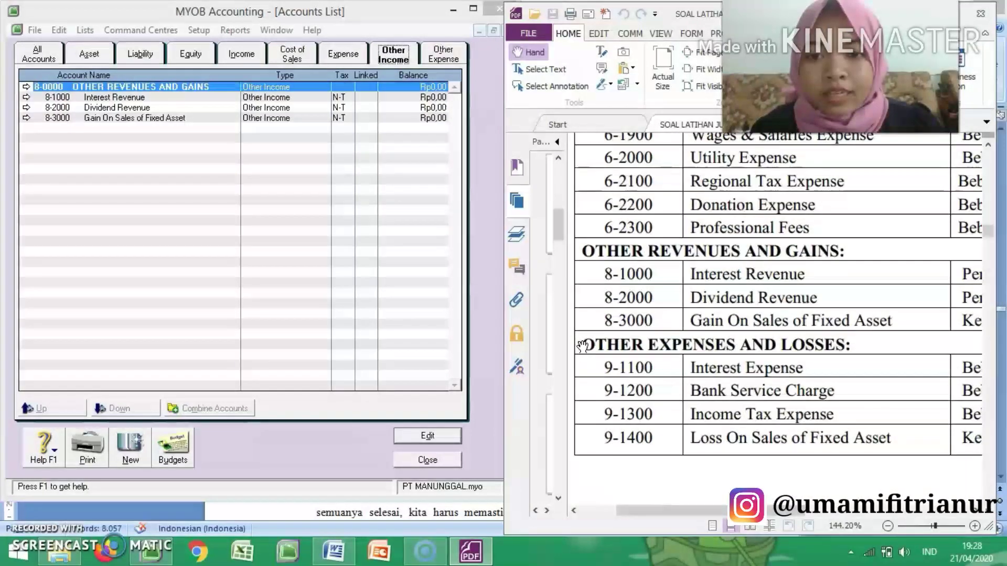
scroll(583, 345, down, 2)
click(324, 105)
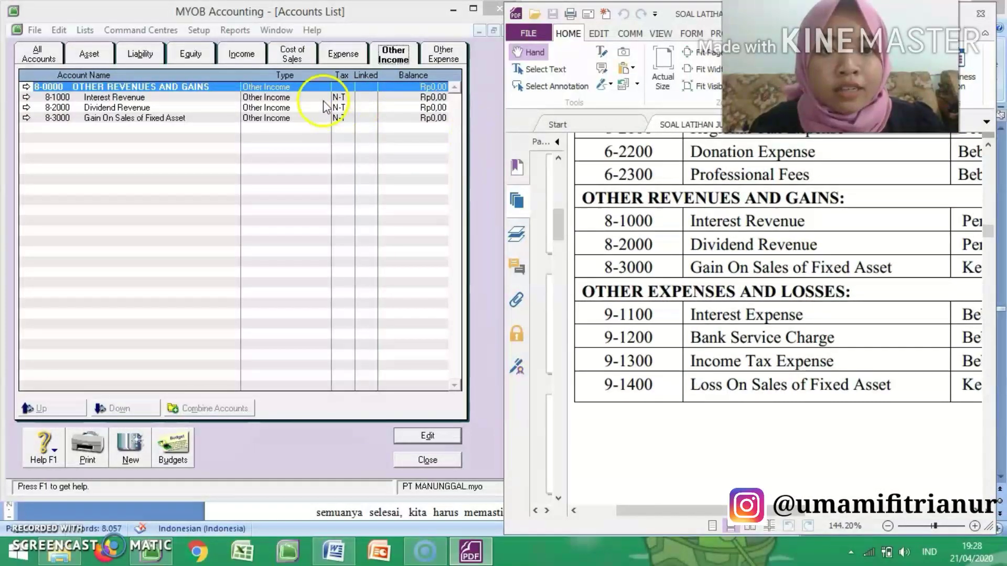
click(442, 54)
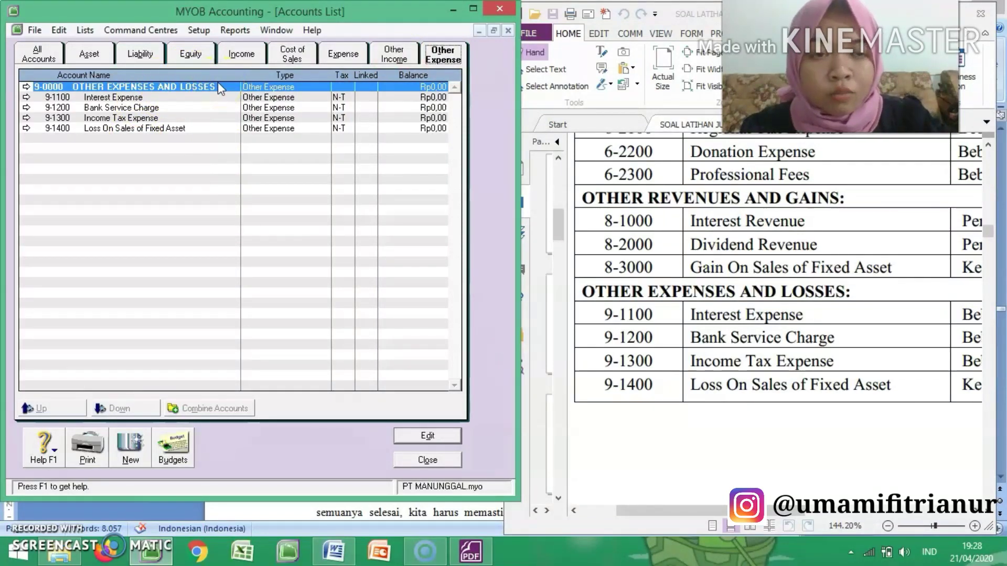
Step: Review the complete accounts list across all account types, from 1-0000 ASSETS through 9-0000 OTHER EXPENSES AND LOSSES
click(54, 60)
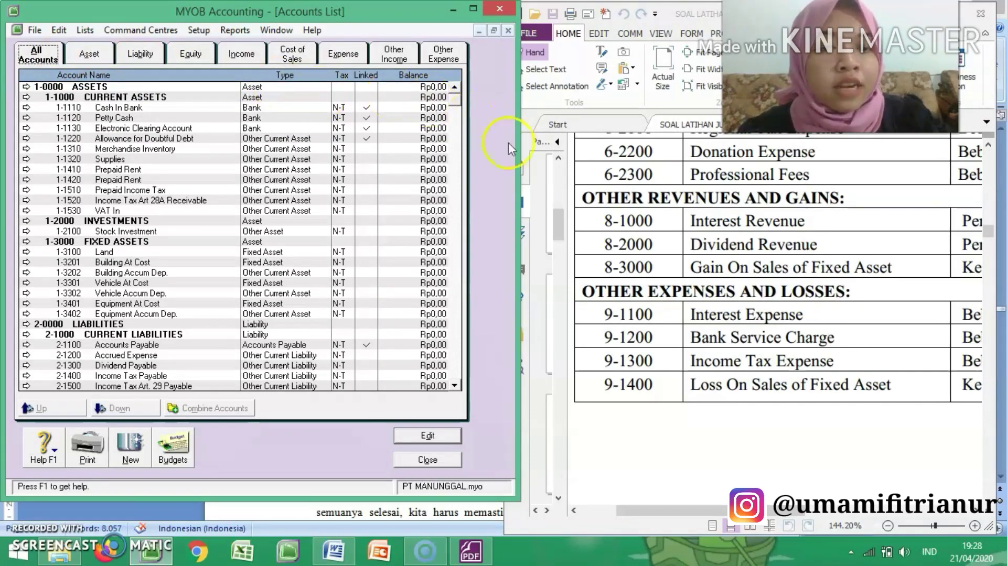
click(455, 386)
click(455, 386)
scroll(457, 392, down, 2)
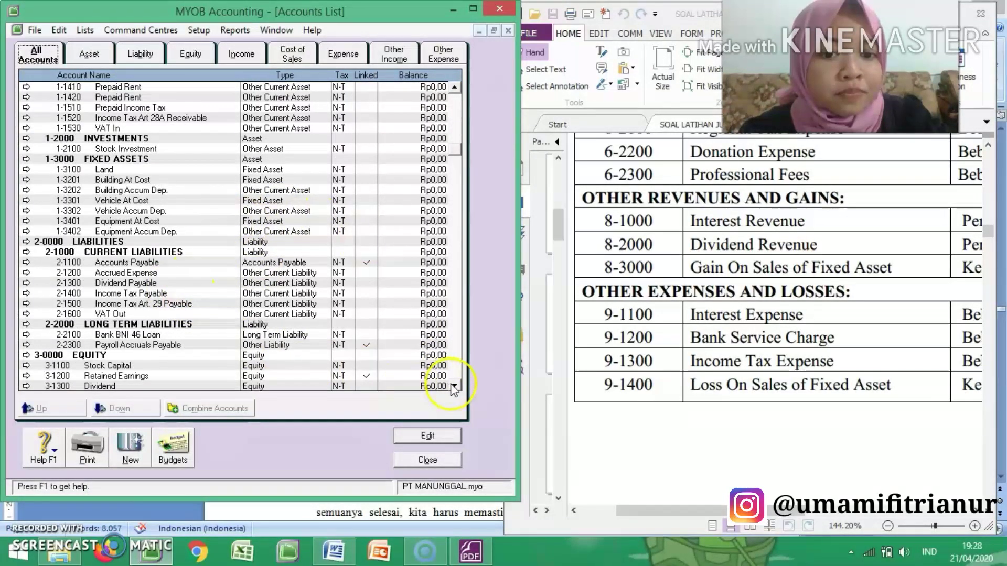
scroll(454, 388, down, 3)
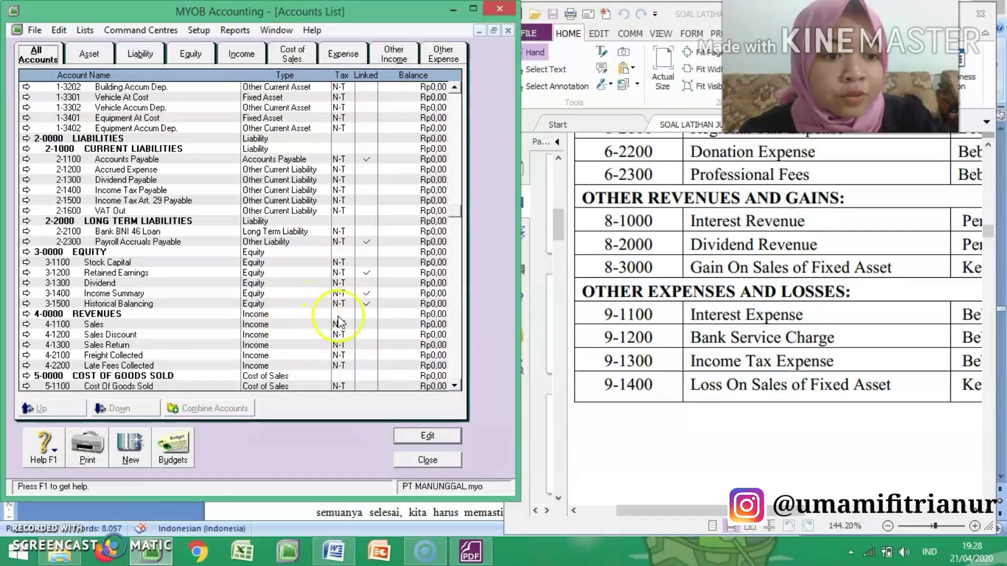
scroll(456, 387, down, 4)
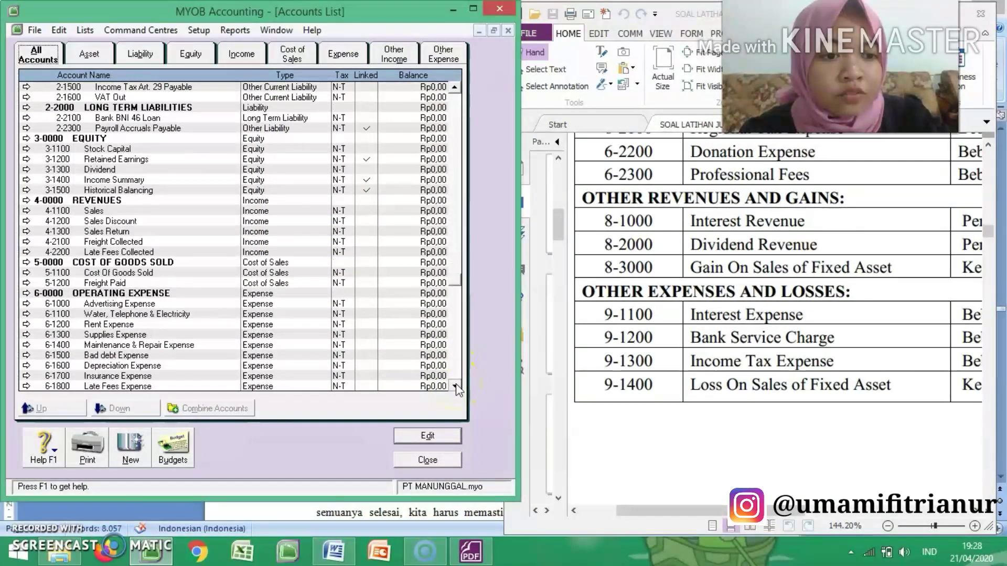
scroll(457, 389, down, 2)
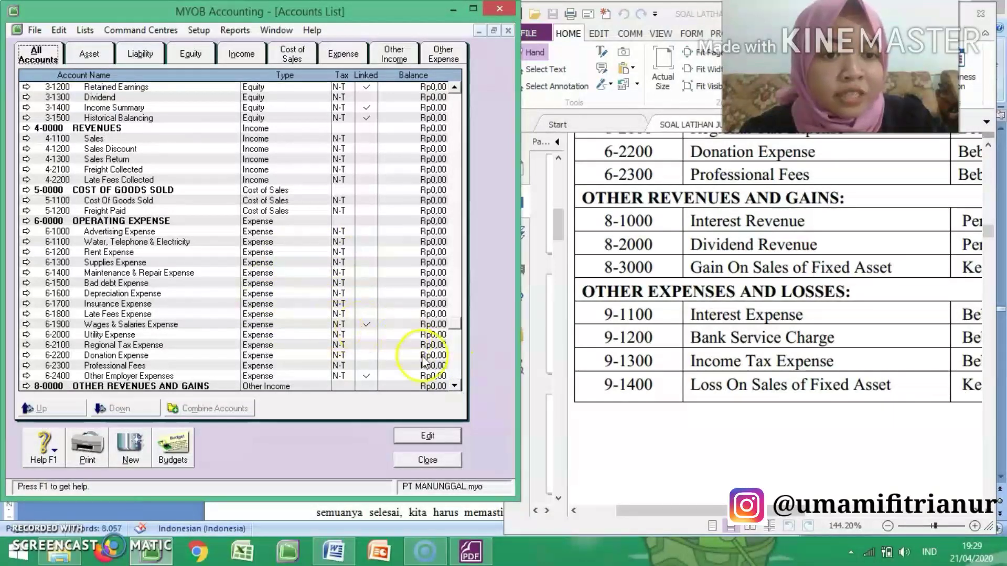
scroll(452, 386, down, 3)
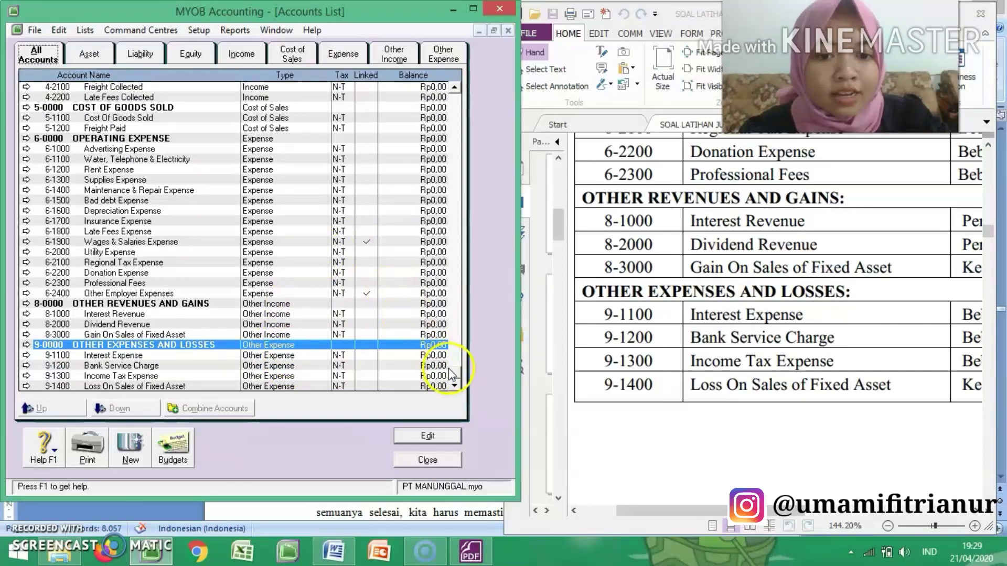
drag(454, 376, 485, 407)
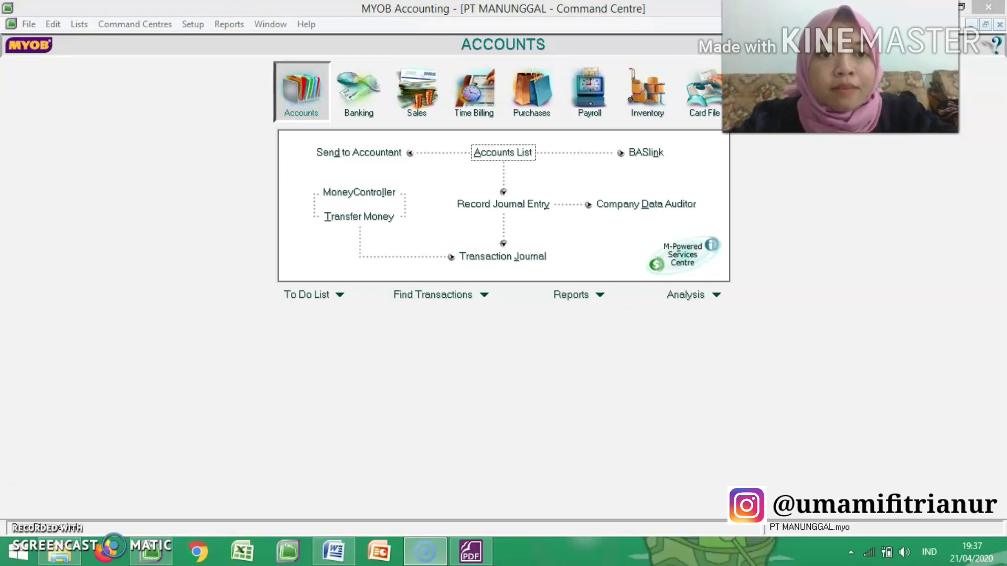
Step: Open the Account Opening Balances setup for PT MANUNGGAL
click(193, 26)
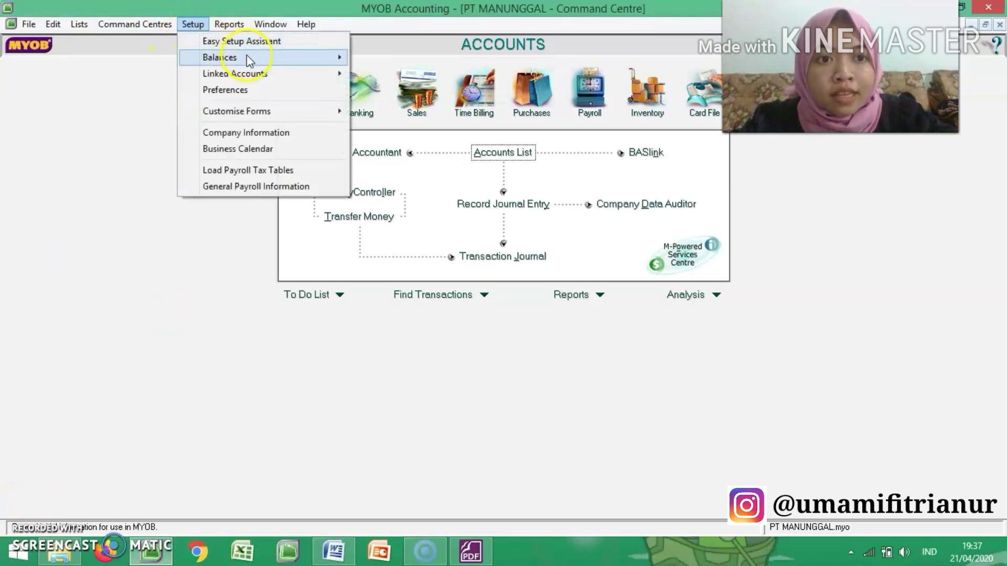
mouse_move(248, 56)
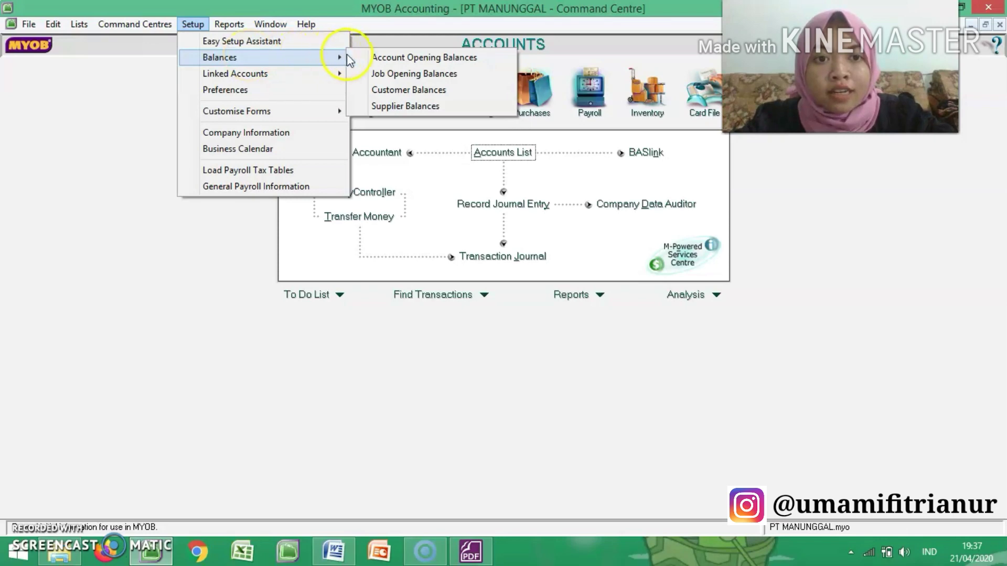
click(374, 59)
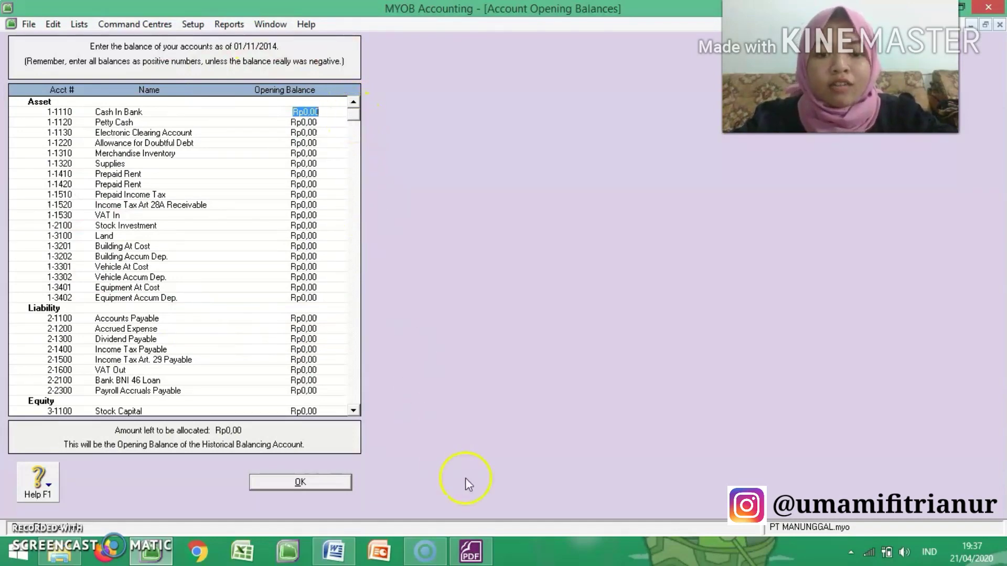
Step: Switch to the exercise PDF and skim the PT. Manunggal trial balance from its heading down to the Jumlah row
click(471, 552)
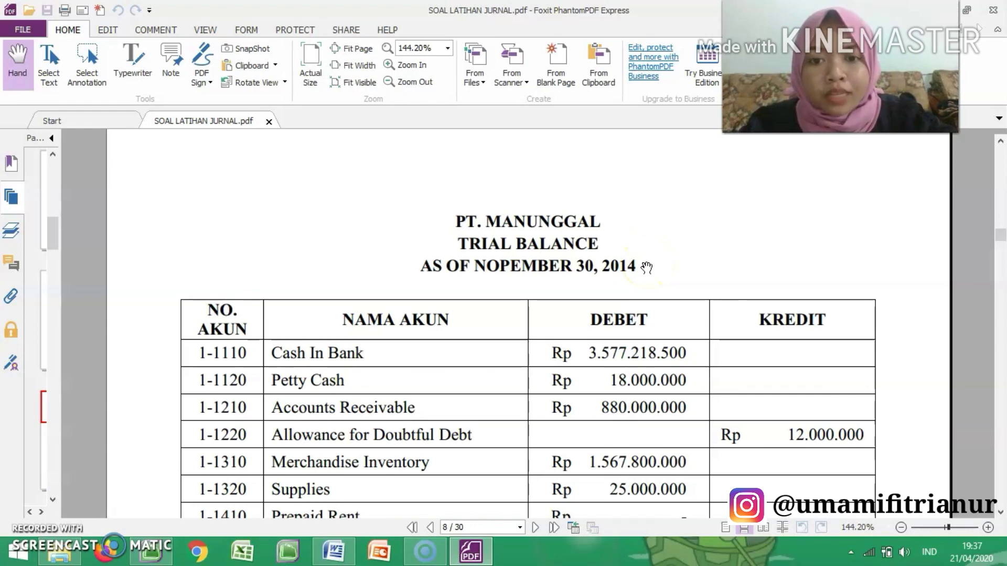
scroll(646, 268, down, 4)
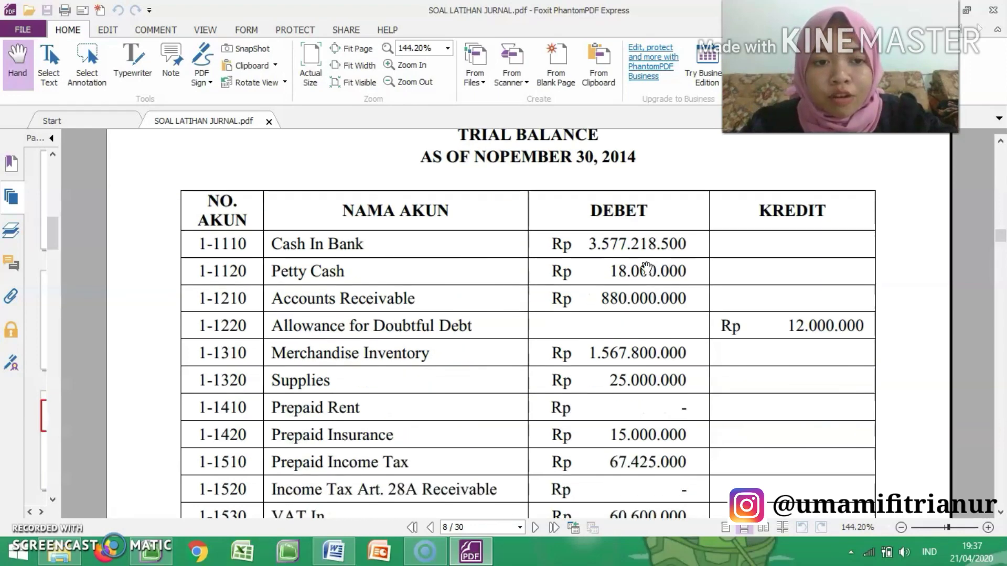
scroll(646, 268, down, 3)
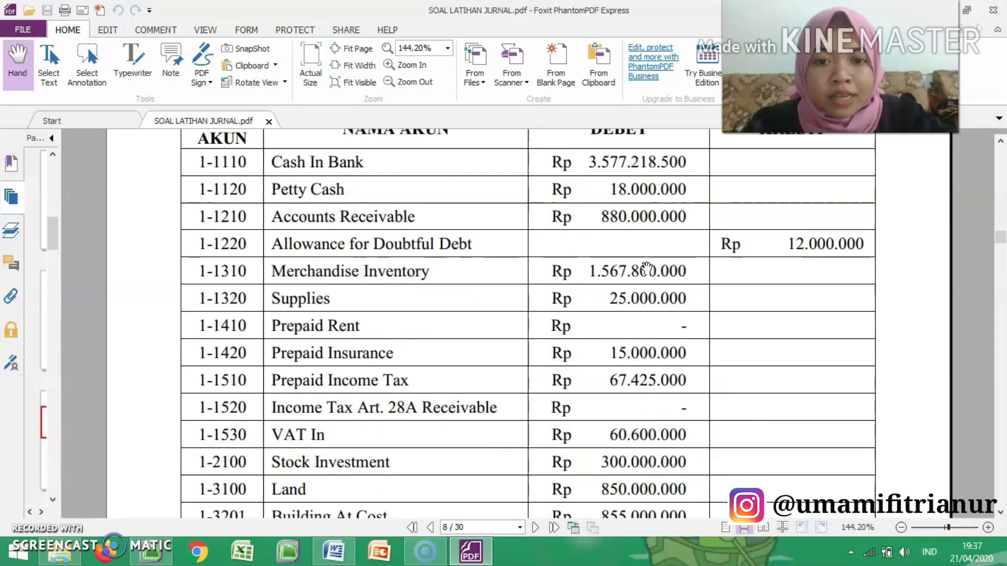
scroll(646, 268, down, 20)
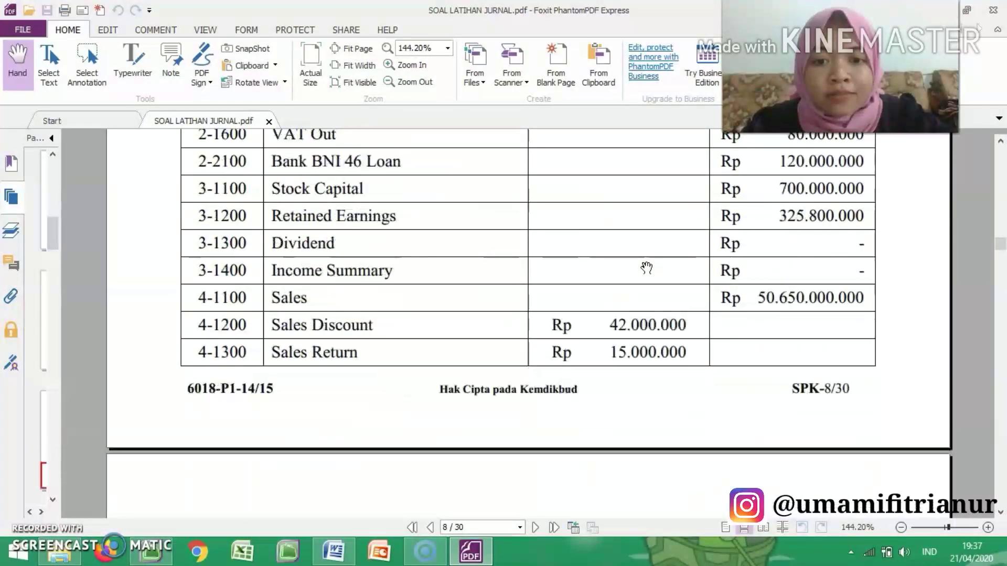
scroll(646, 267, down, 20)
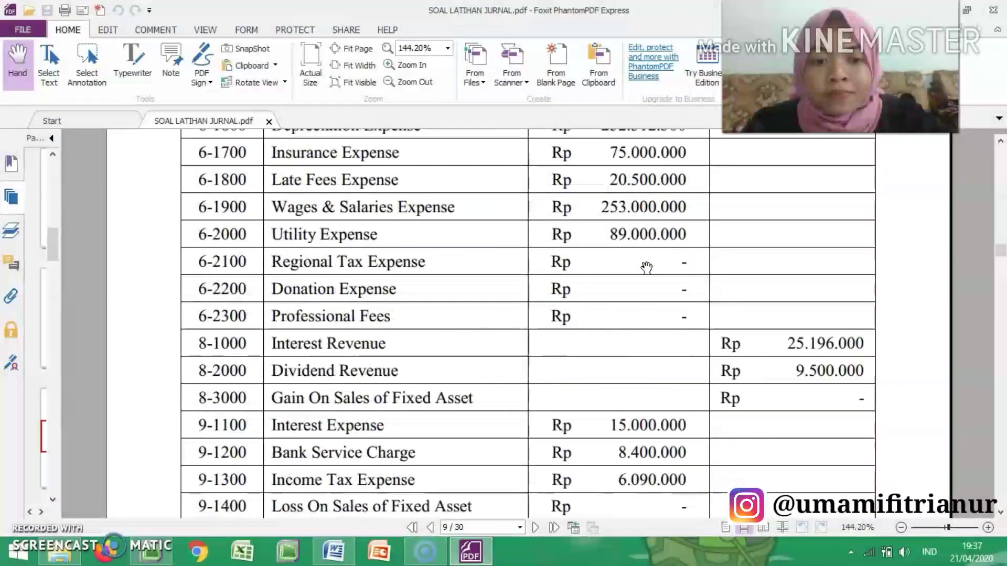
scroll(646, 268, down, 3)
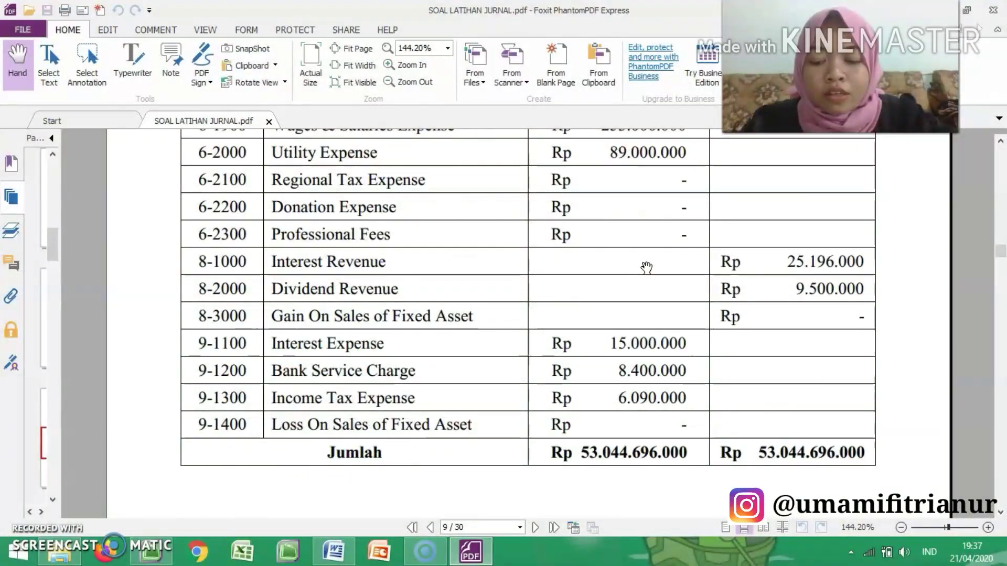
scroll(646, 268, up, 20)
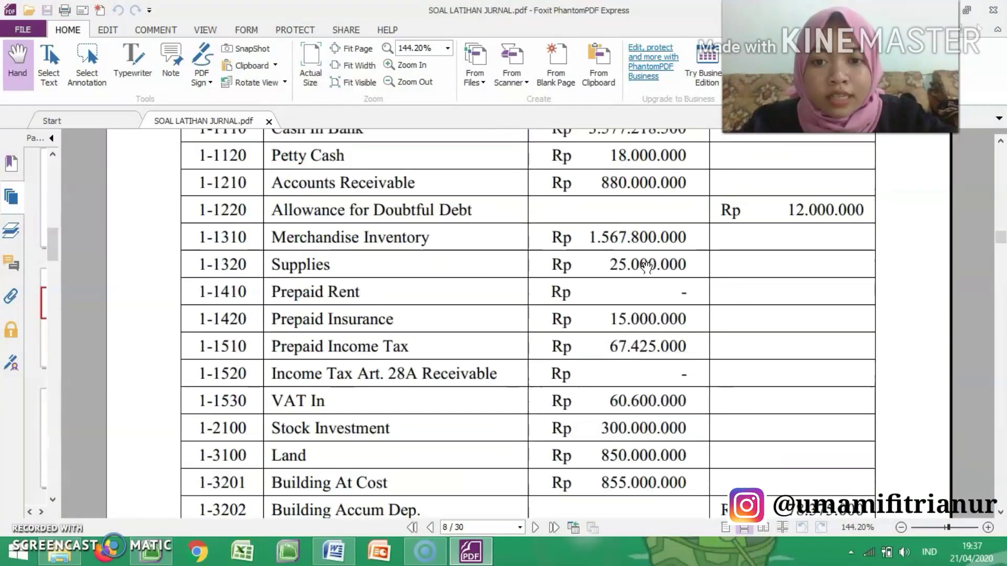
scroll(646, 268, up, 13)
Step: Examine the trial balance's debit and credit amounts by account, from Cash In Bank through the revenue and expense accounts
scroll(646, 268, down, 3)
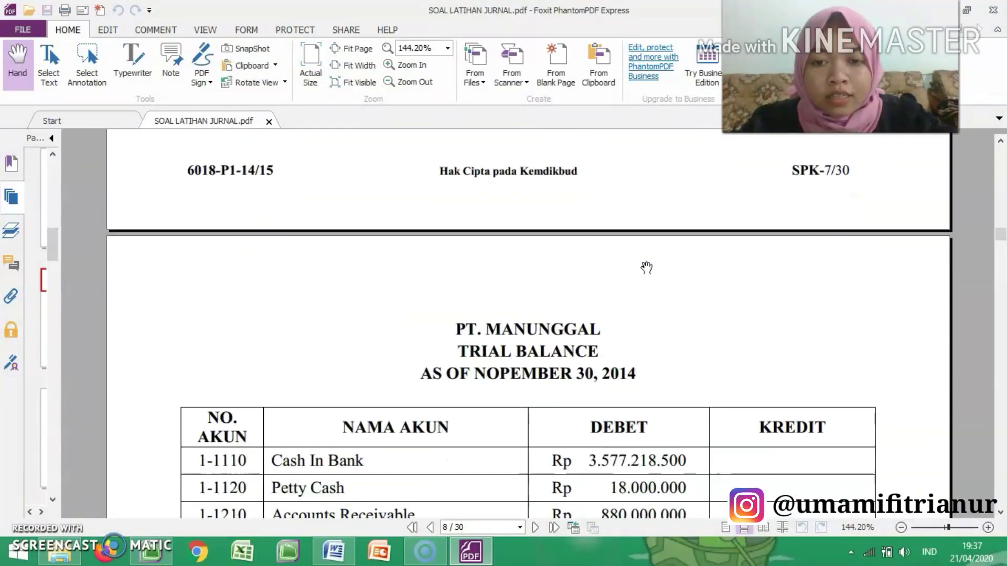
scroll(646, 268, down, 7)
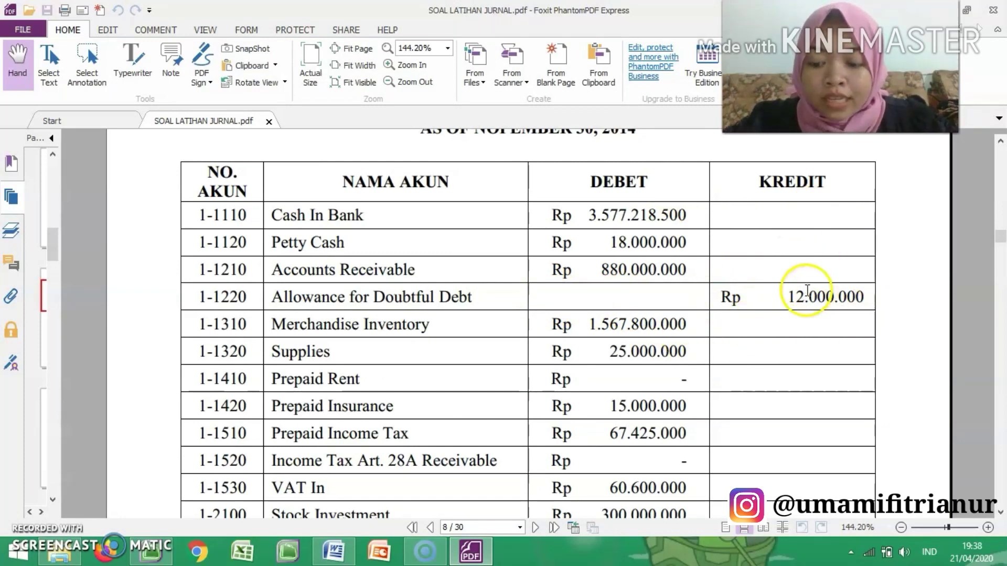
scroll(806, 295, down, 1)
scroll(805, 295, down, 4)
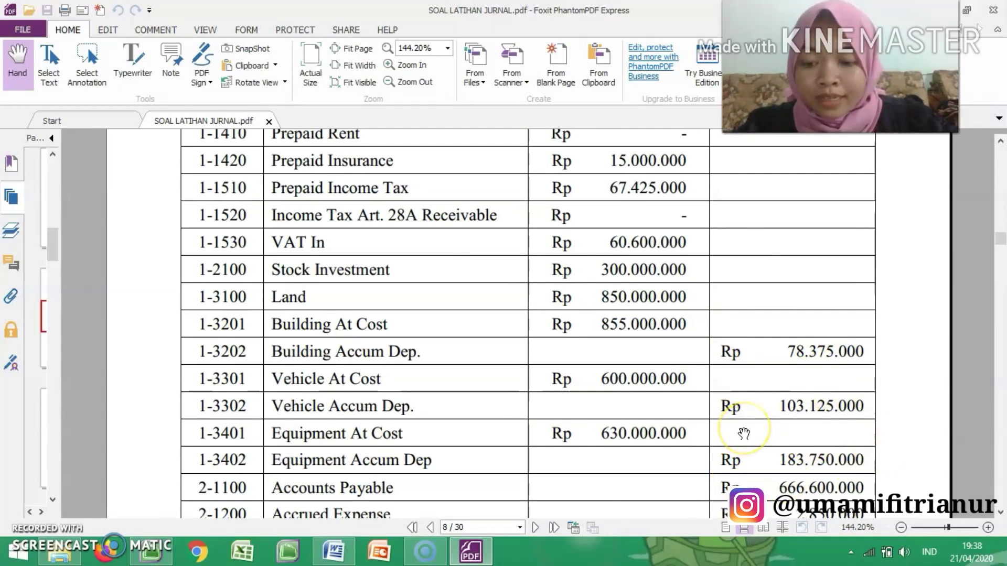
scroll(743, 433, down, 5)
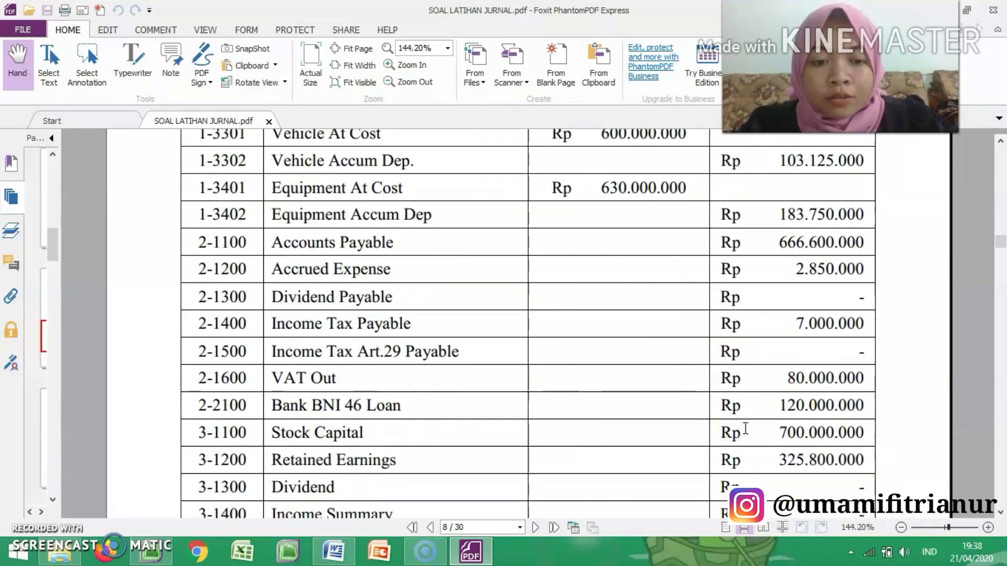
scroll(745, 429, down, 2)
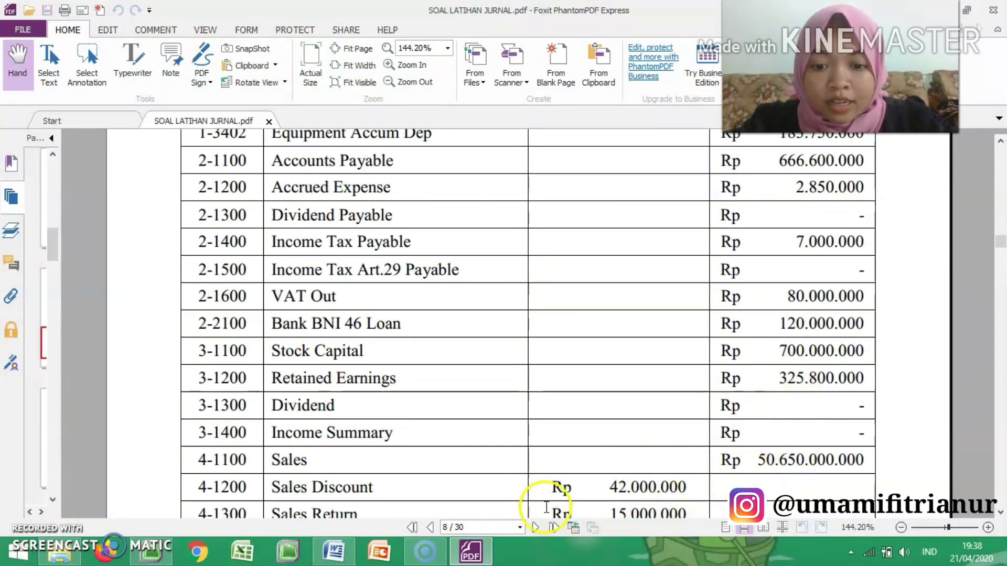
scroll(540, 512, down, 2)
scroll(544, 512, down, 15)
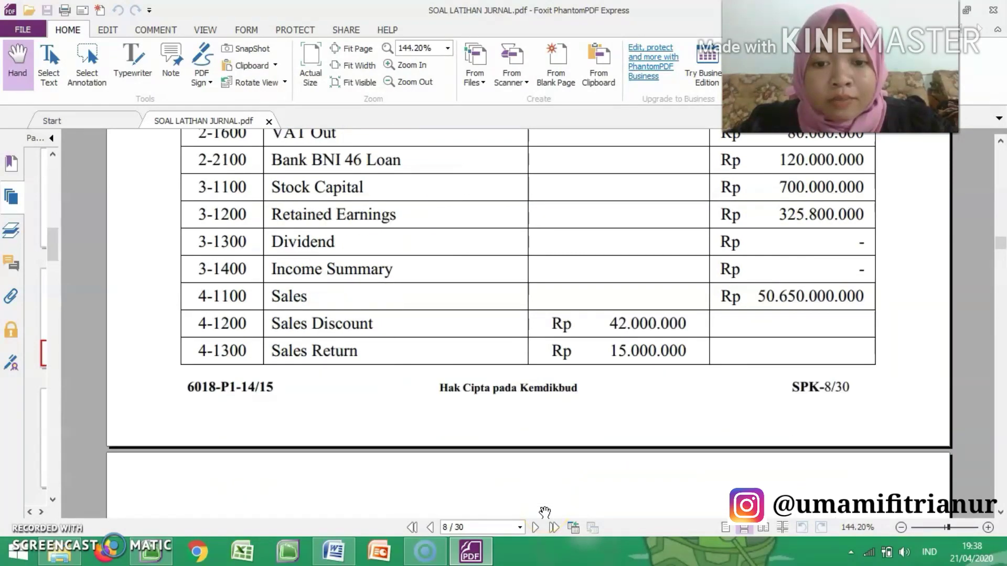
scroll(546, 507, down, 3)
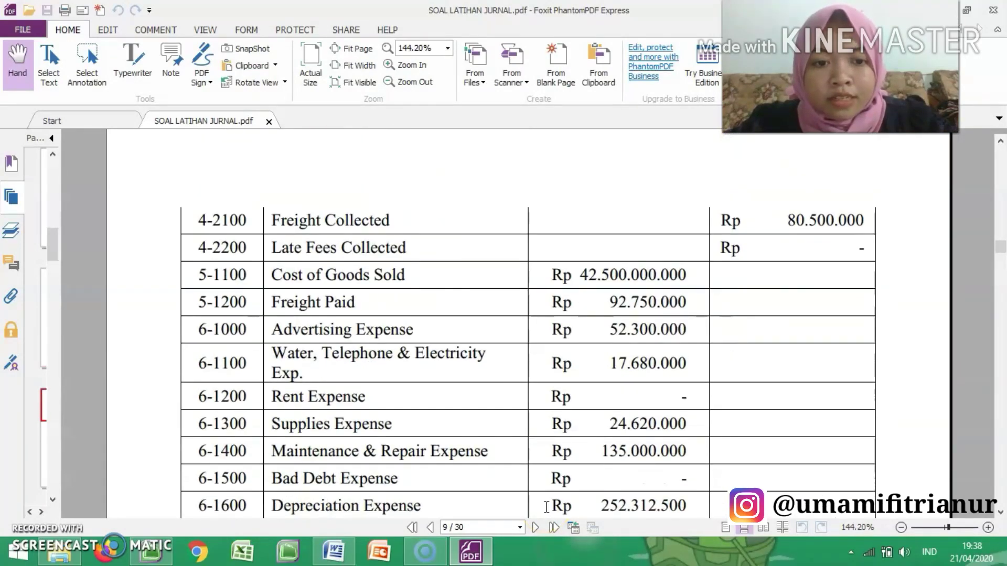
scroll(546, 506, down, 9)
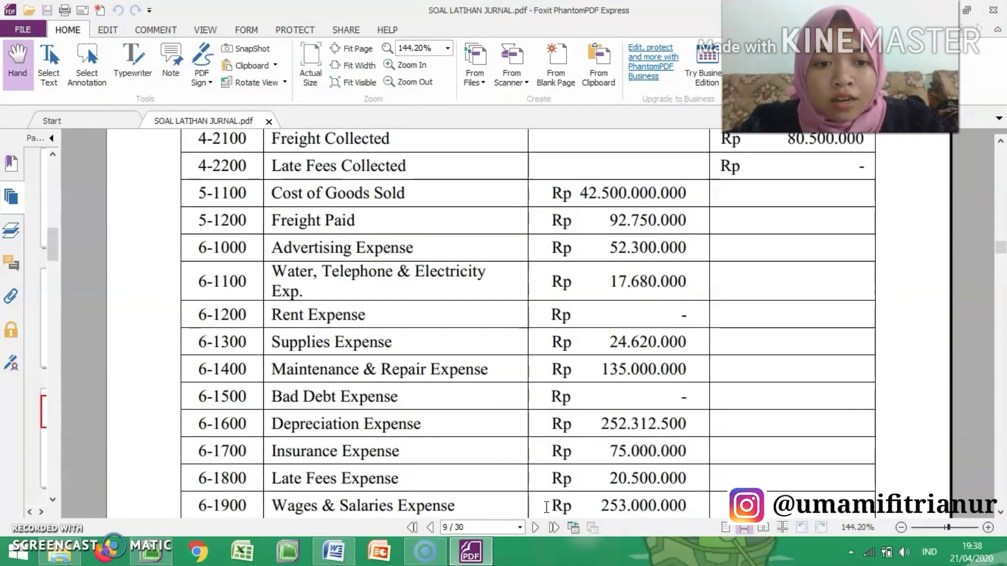
scroll(544, 512, down, 1)
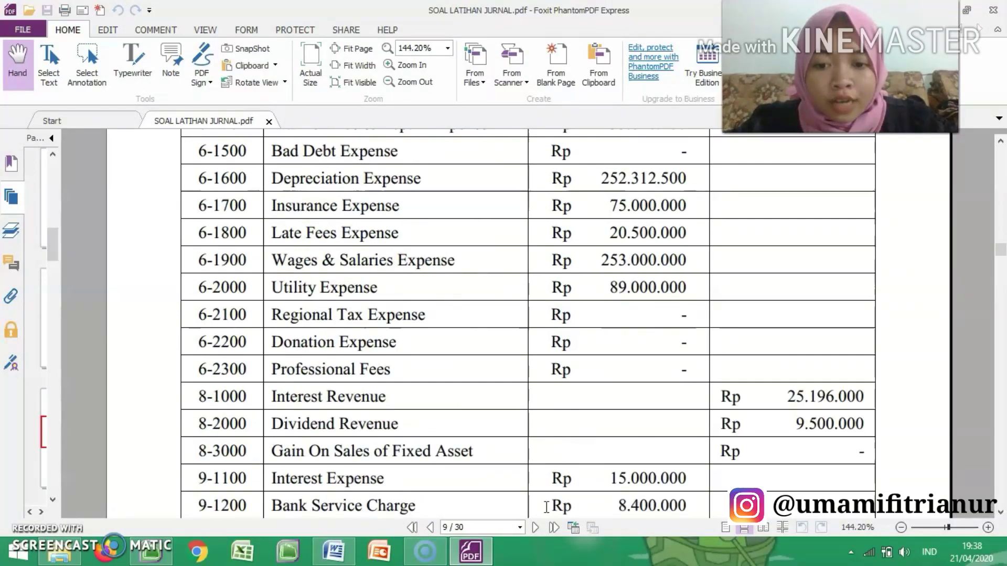
scroll(545, 508, up, 10)
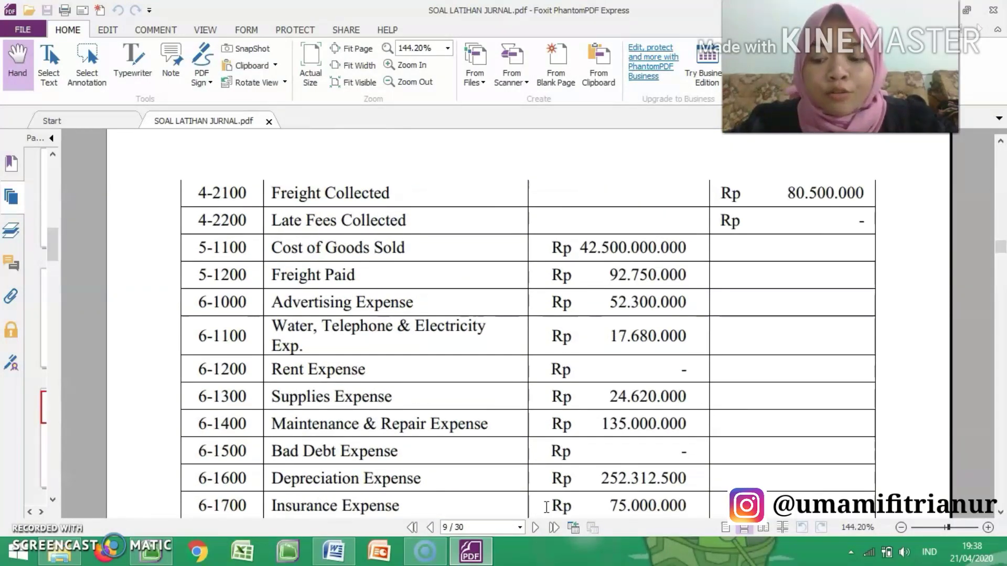
scroll(547, 507, up, 20)
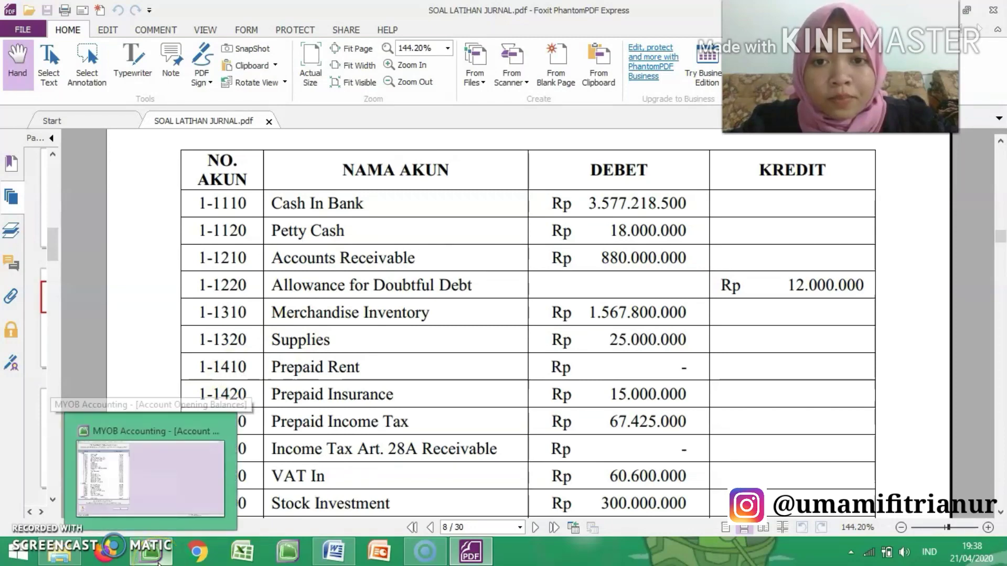
click(156, 557)
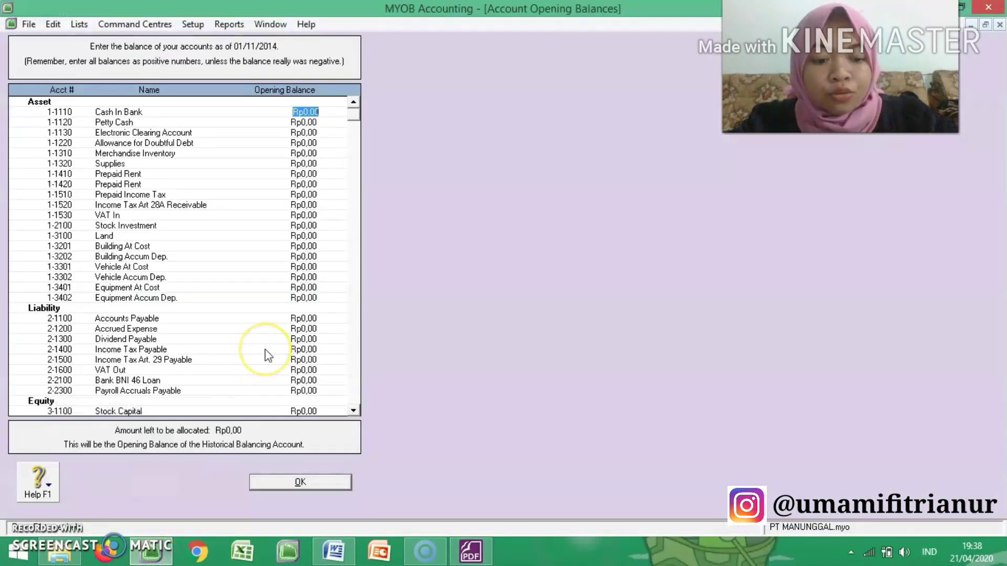
text(77)
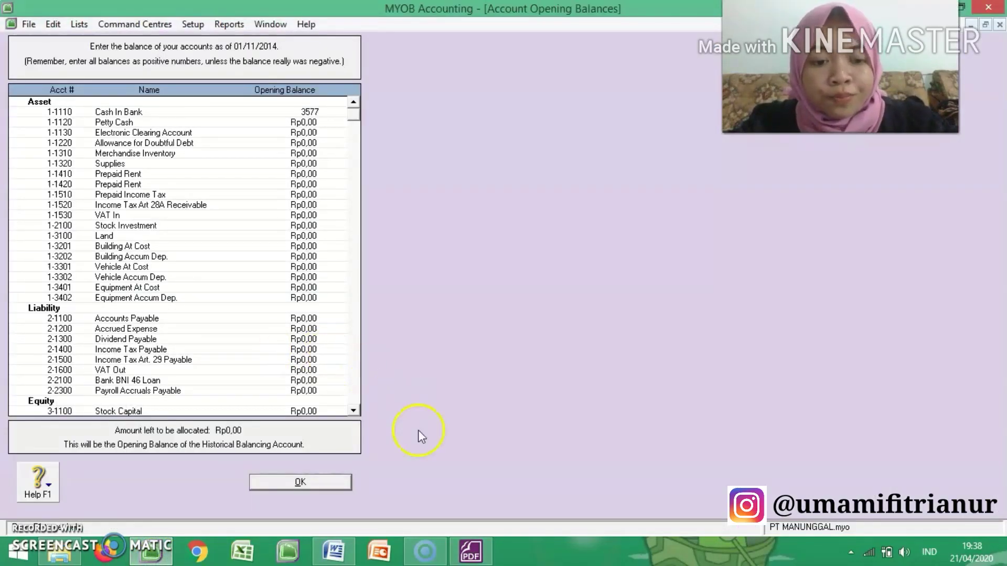
click(478, 554)
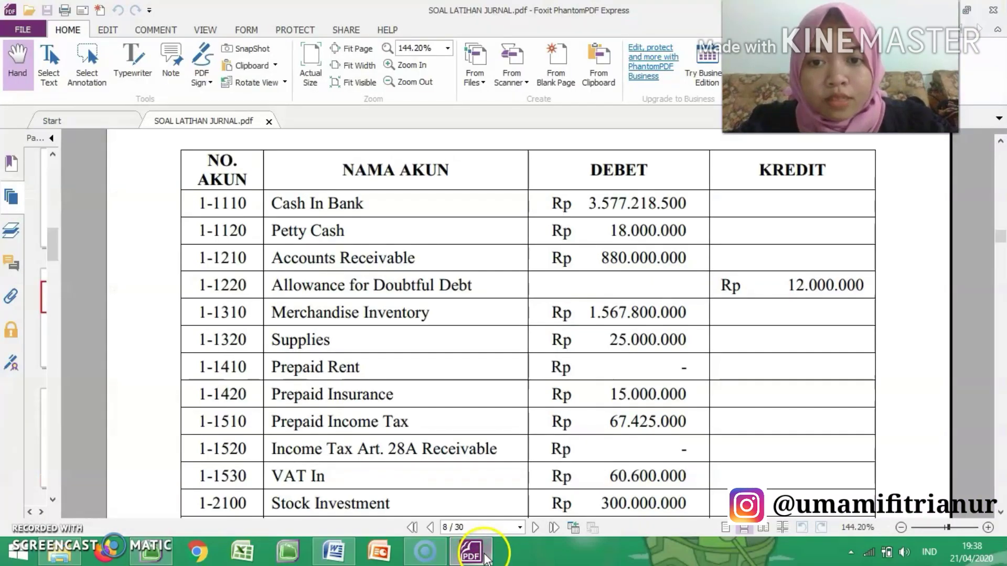
click(145, 553)
text(218500)
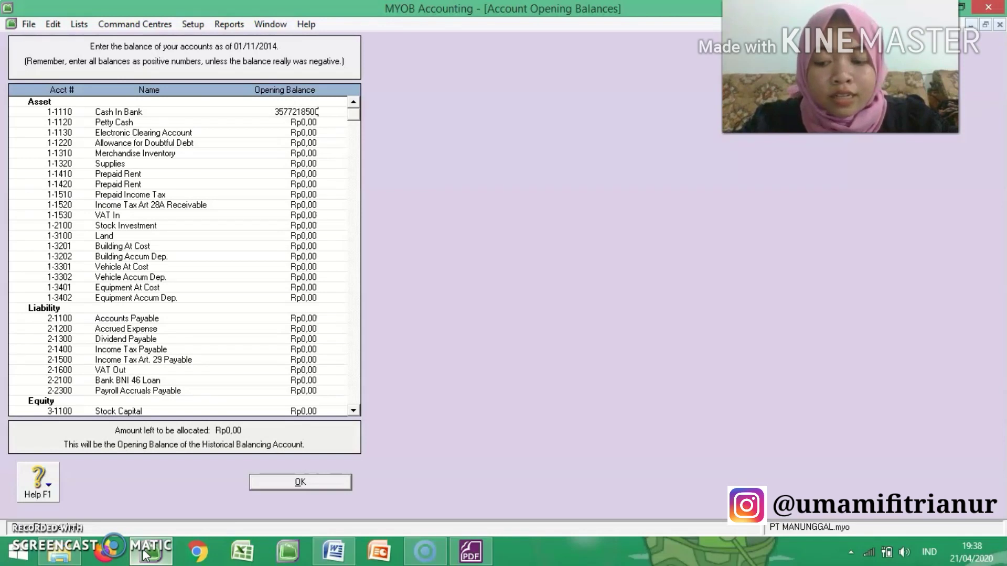
key(Tab)
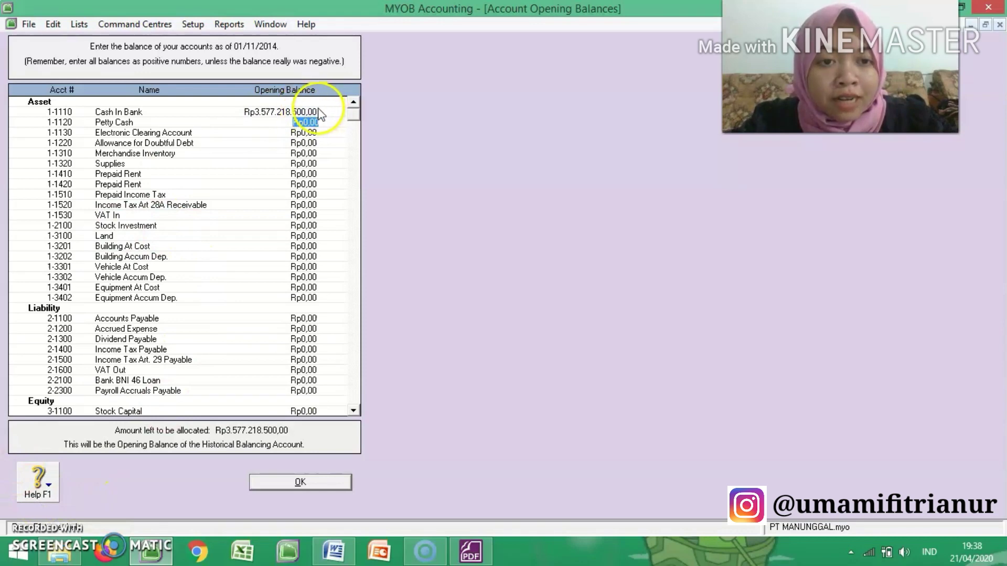
Step: Set the opening balance of 1-1220 Allowance for Doubtful Debt to -12000000, consulting the trial balance in the exercise PDF before and after the entry
click(472, 551)
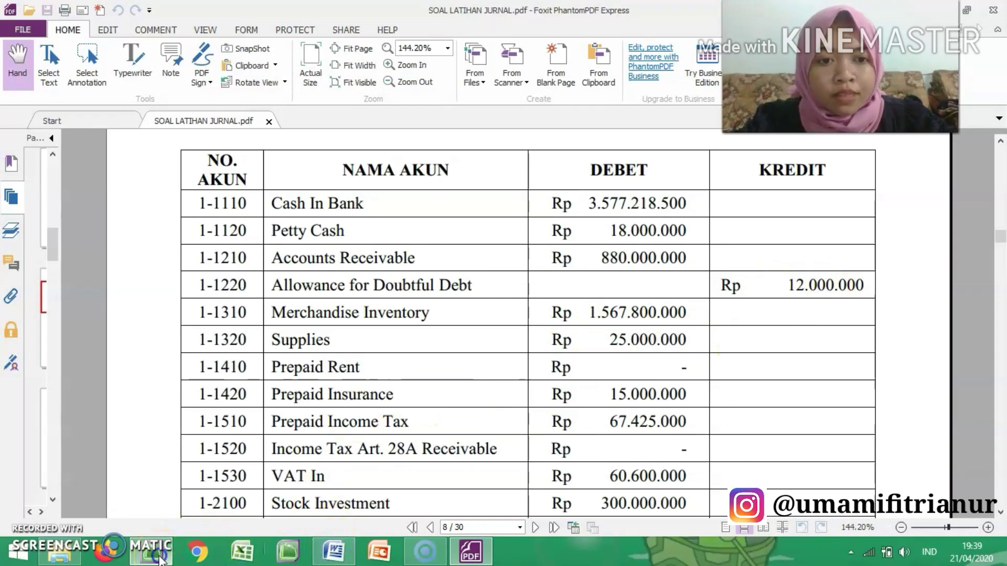
click(151, 551)
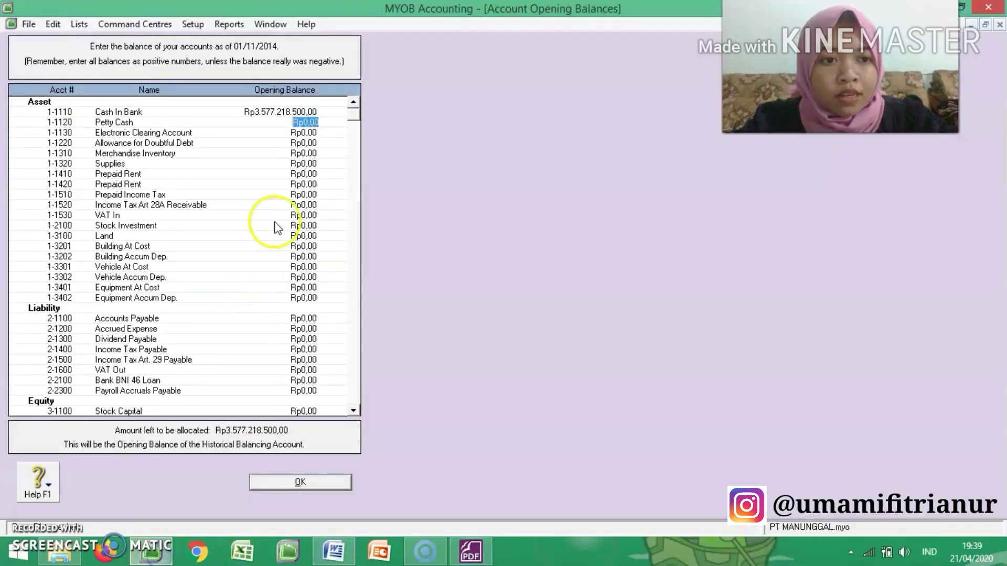
click(303, 145)
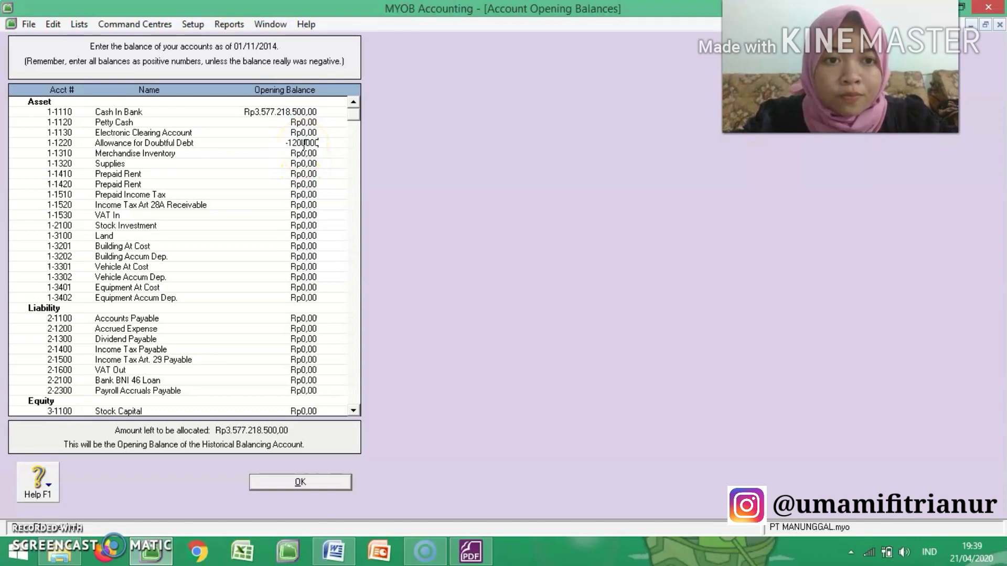
click(305, 153)
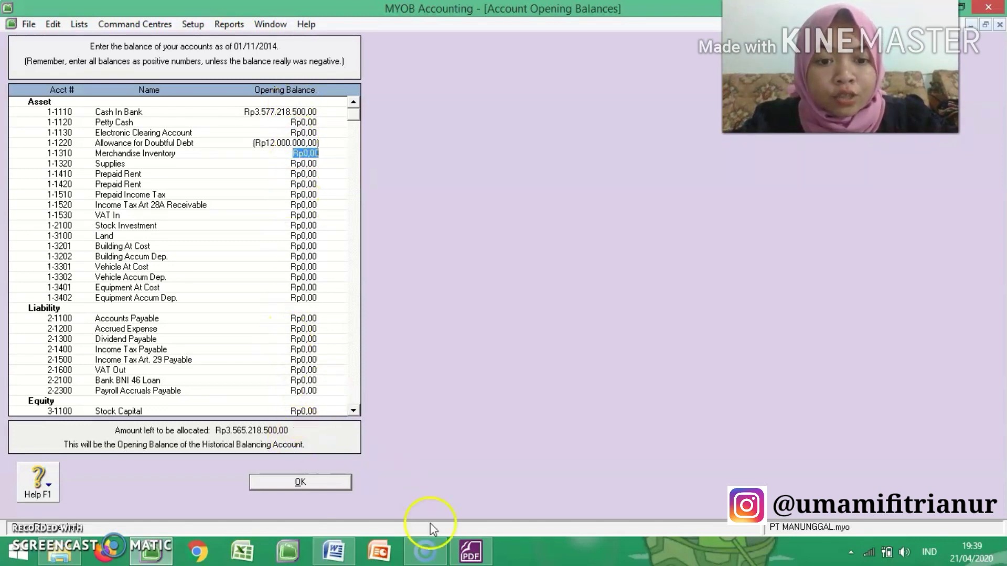
click(472, 551)
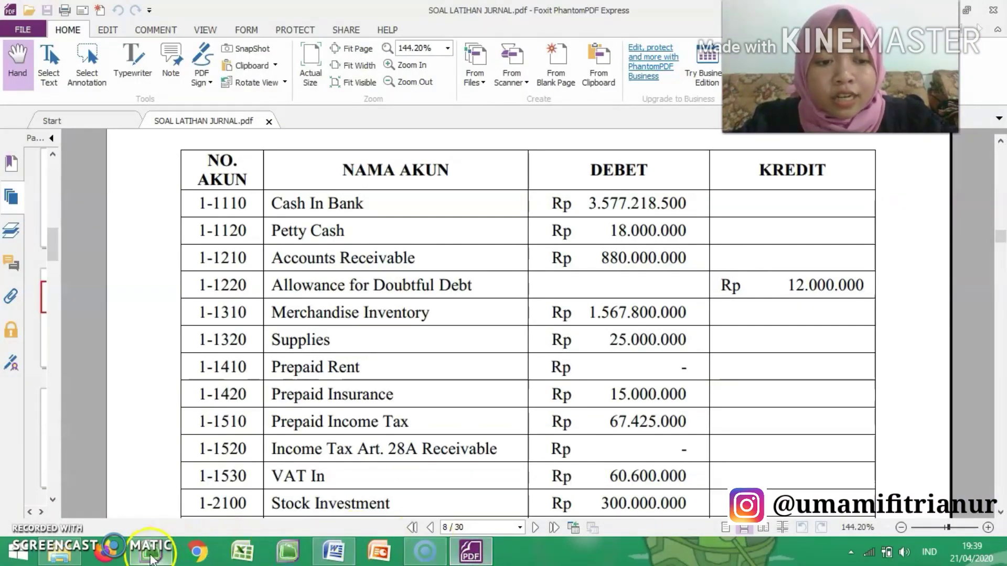
click(151, 555)
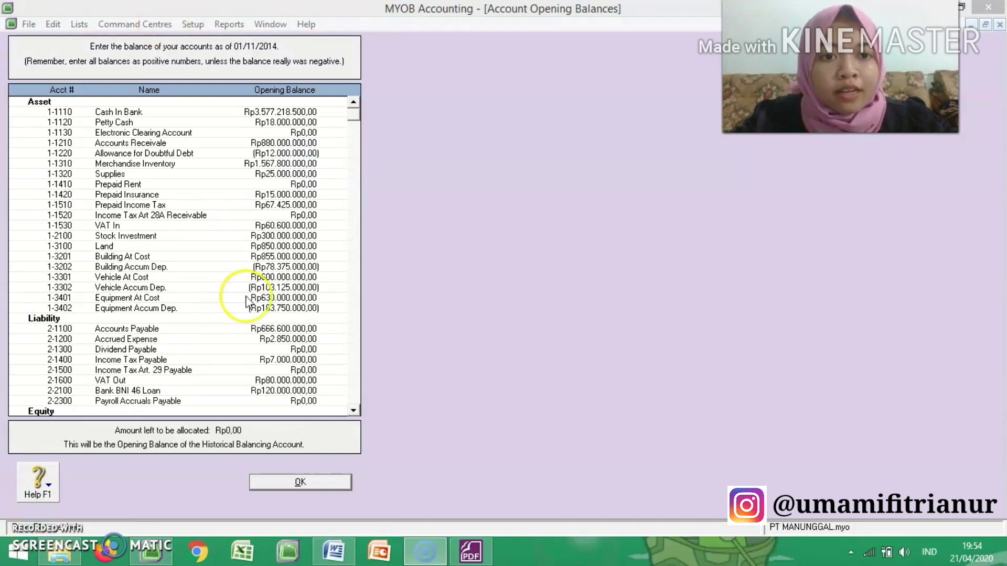
Step: Review the MYOB opening balances from Asset through Other Expense, then compare them with the end of the PDF's trial balance and return to MYOB
click(351, 115)
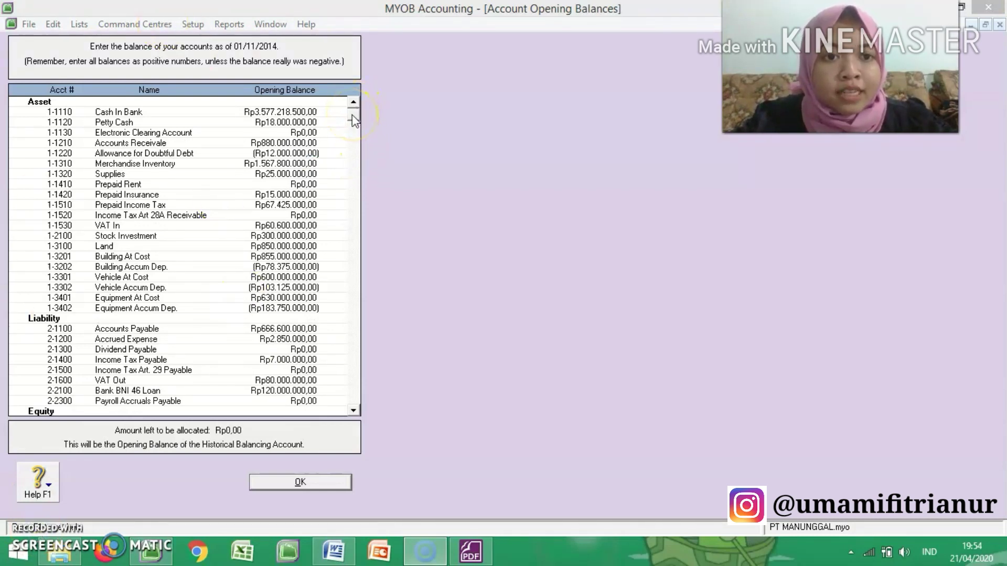
drag(367, 269, 372, 408)
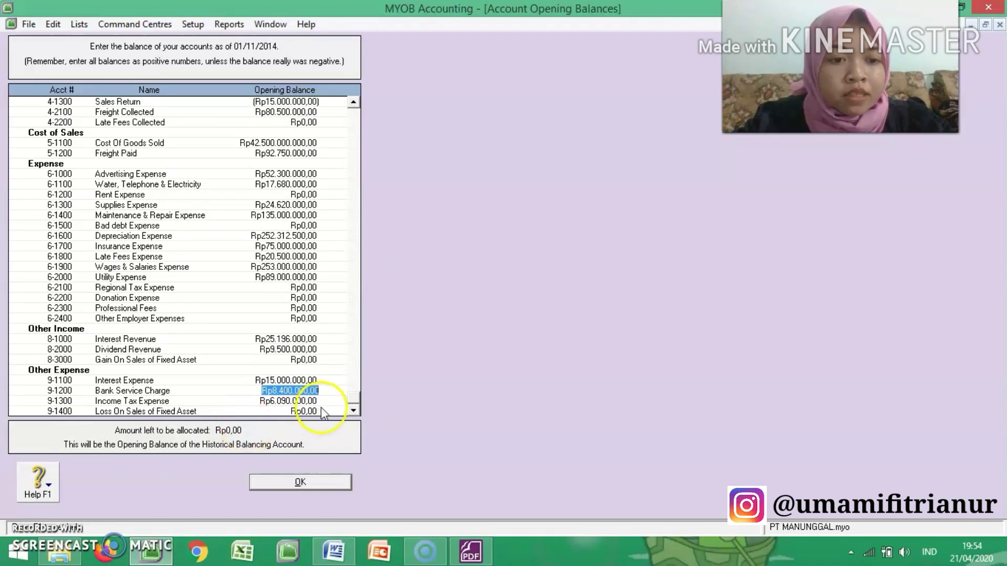
drag(355, 403, 364, 89)
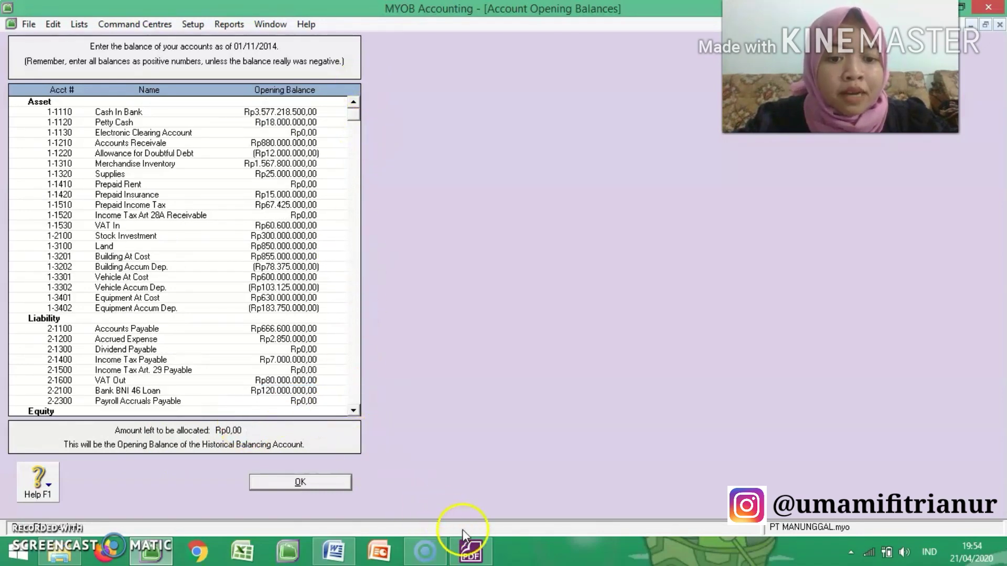
click(470, 551)
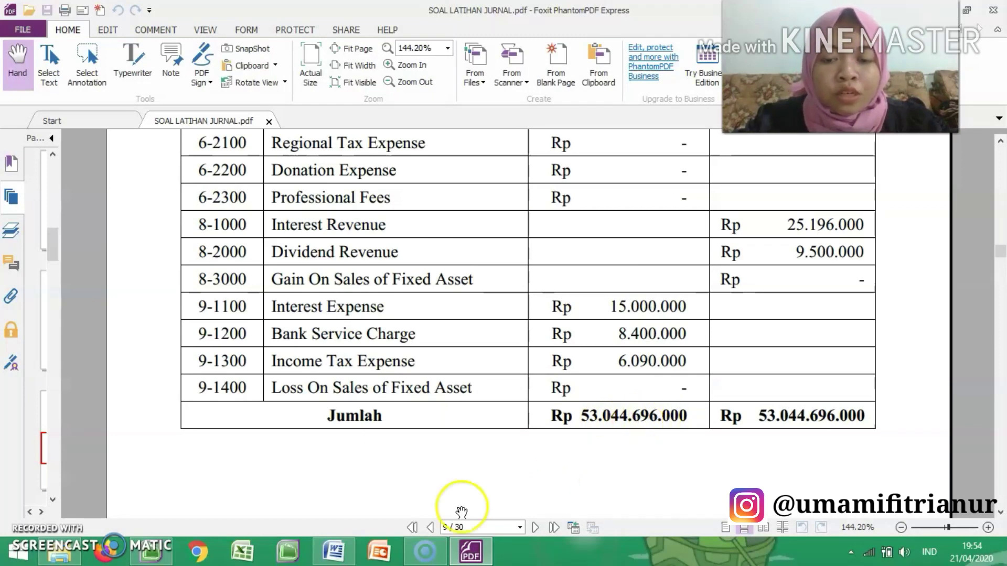
key(alt+Tab)
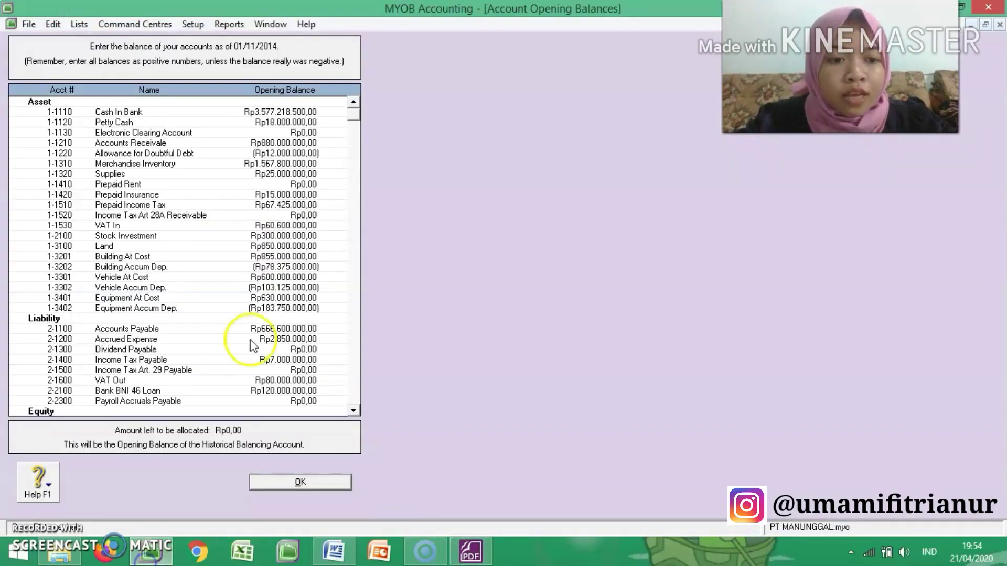
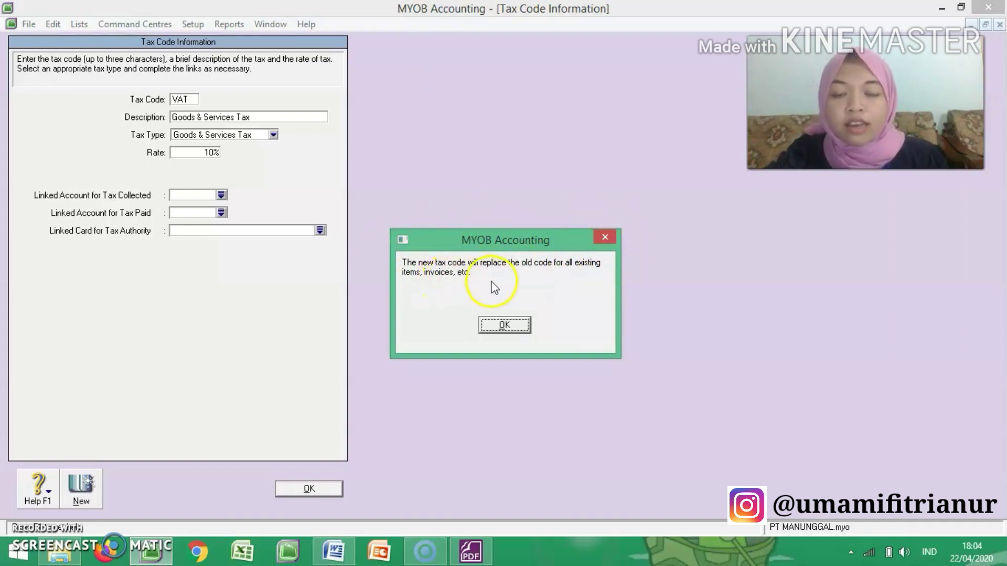
Step: Accept the replacement of the old tax code and set the VAT code's description to "Value Added Tax"
click(504, 325)
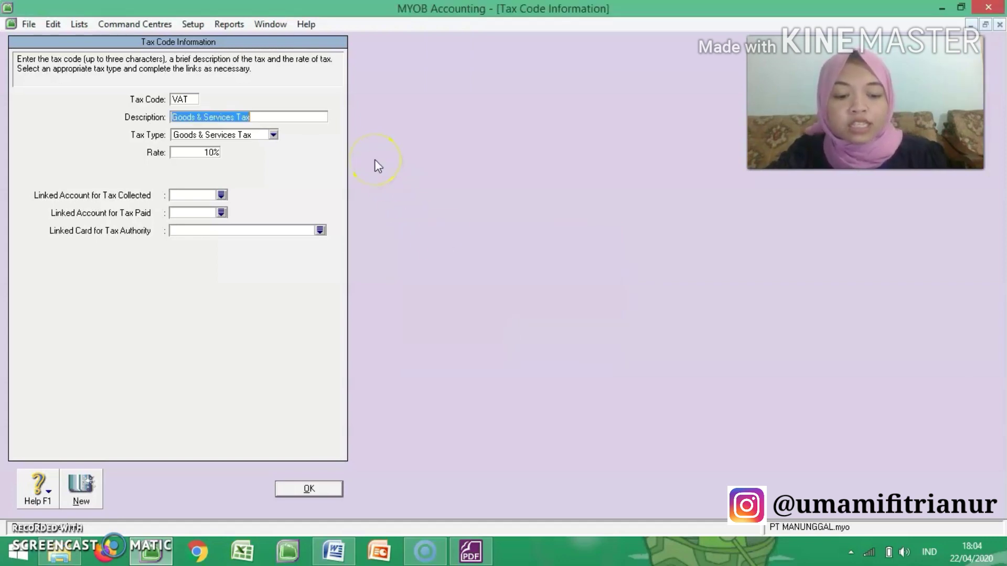
text(C)
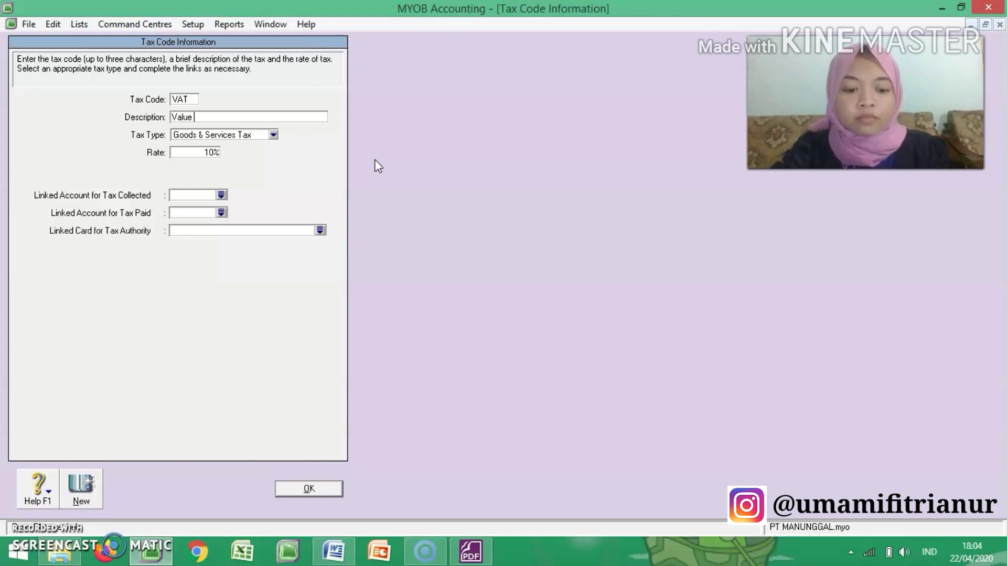
text(alue Added Tax)
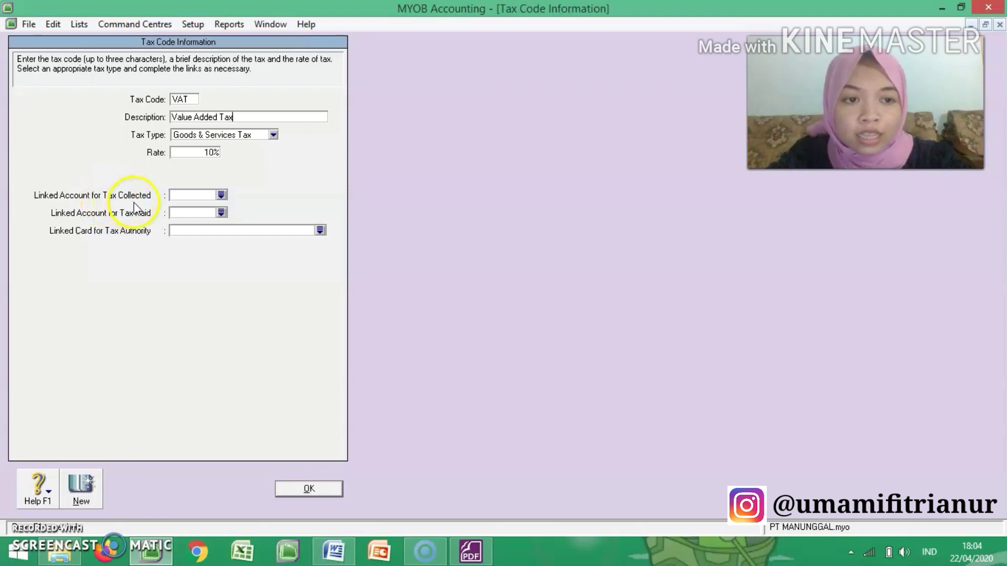
Step: Link the VAT code's tax collected to account 2-1600 VAT Out
click(221, 195)
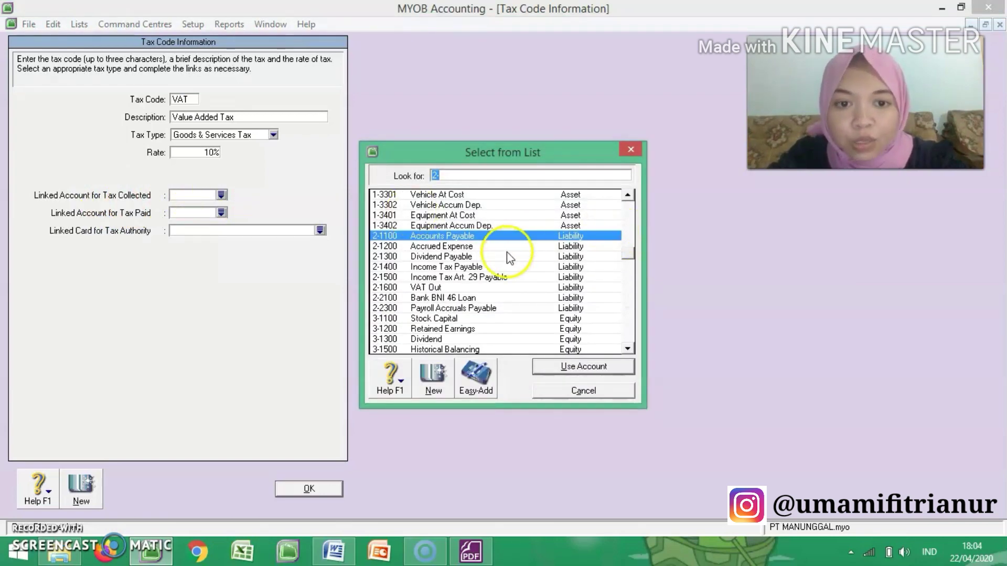
text(2-1600)
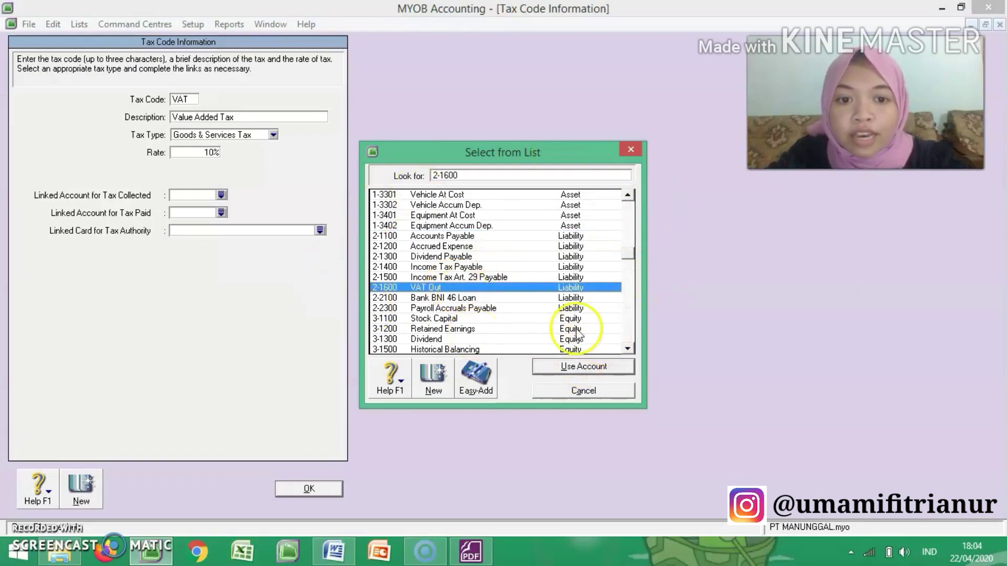
click(598, 369)
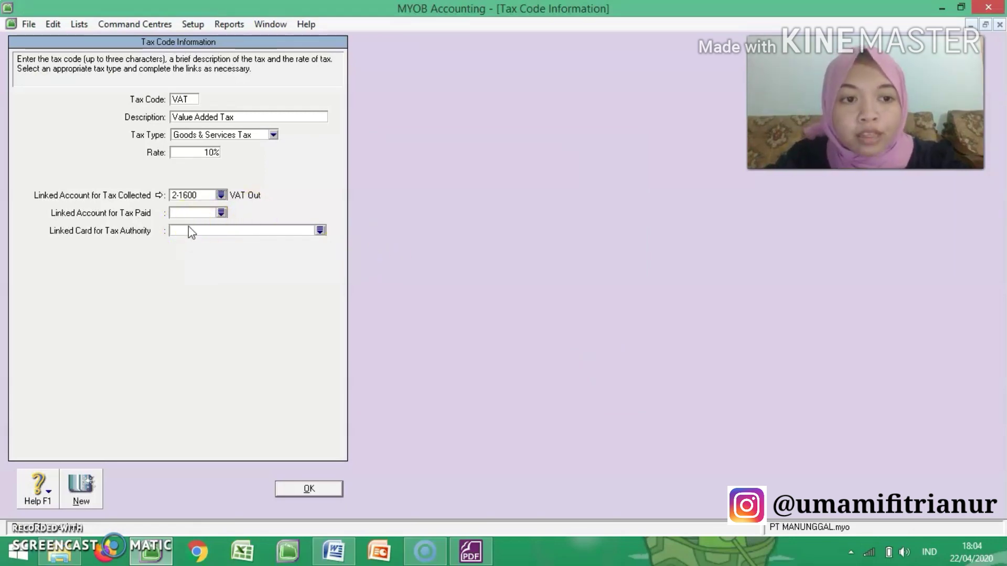
Step: Link the VAT code's tax paid to account 1-1530 VAT In and save the tax code
click(220, 212)
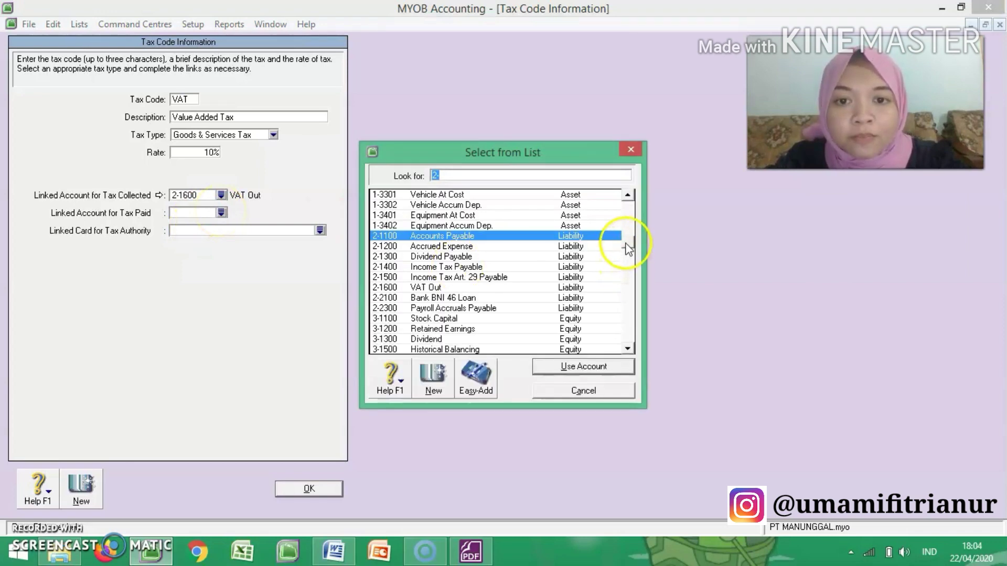
drag(628, 249, 628, 237)
click(531, 218)
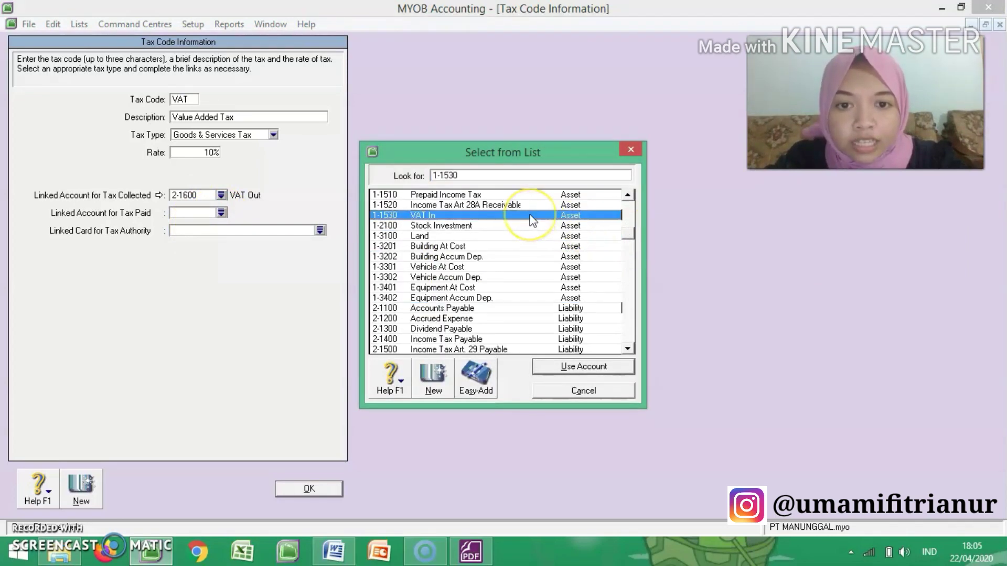
double_click(530, 217)
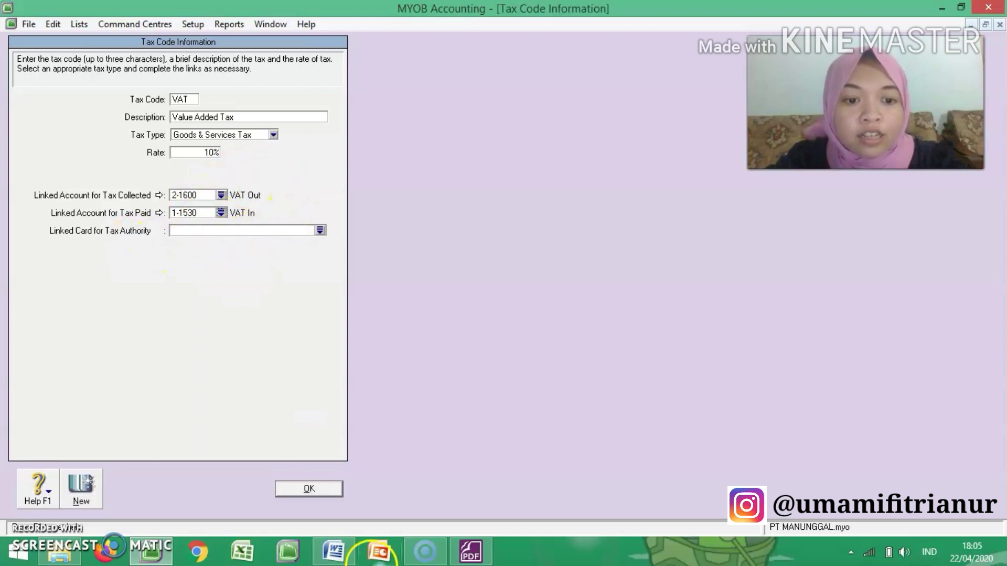
click(319, 488)
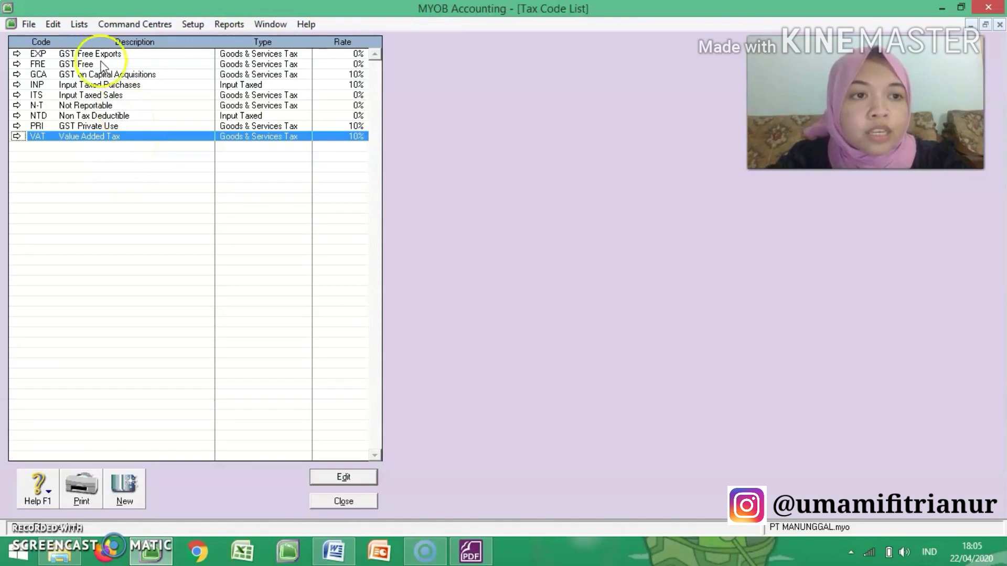
Step: Delete the EXP (GST Free Exports) tax code and close the tax code list
click(18, 54)
click(51, 24)
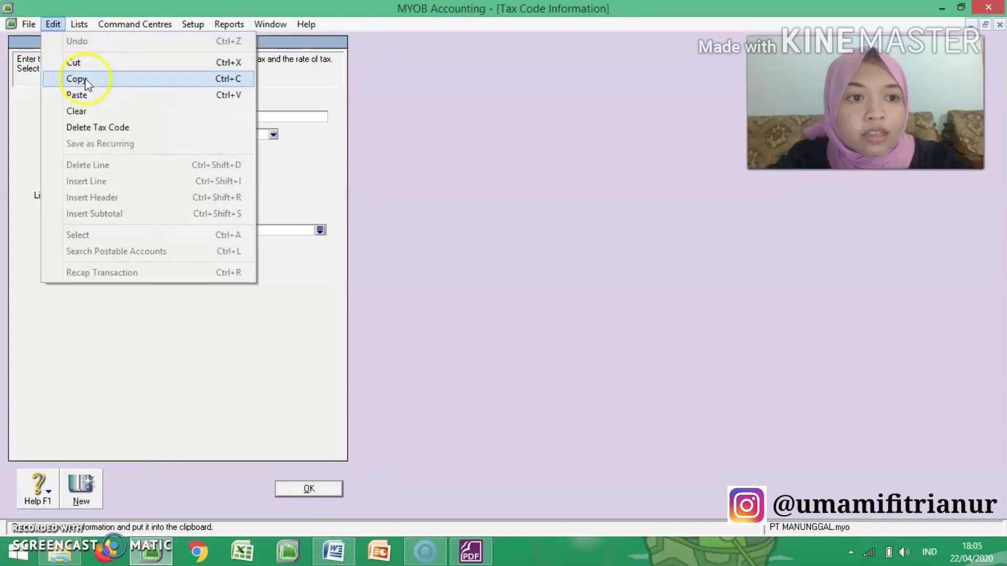
click(111, 127)
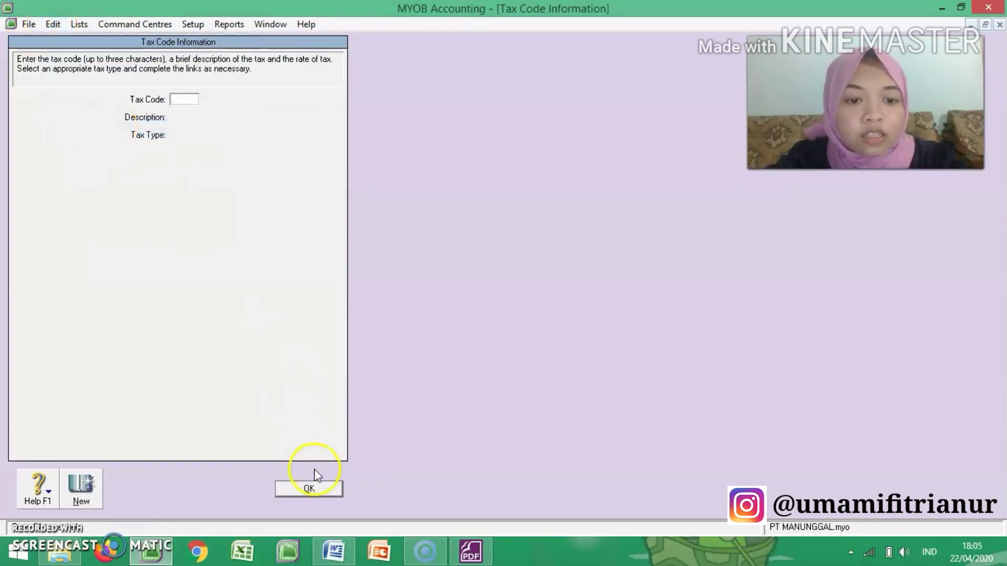
click(312, 488)
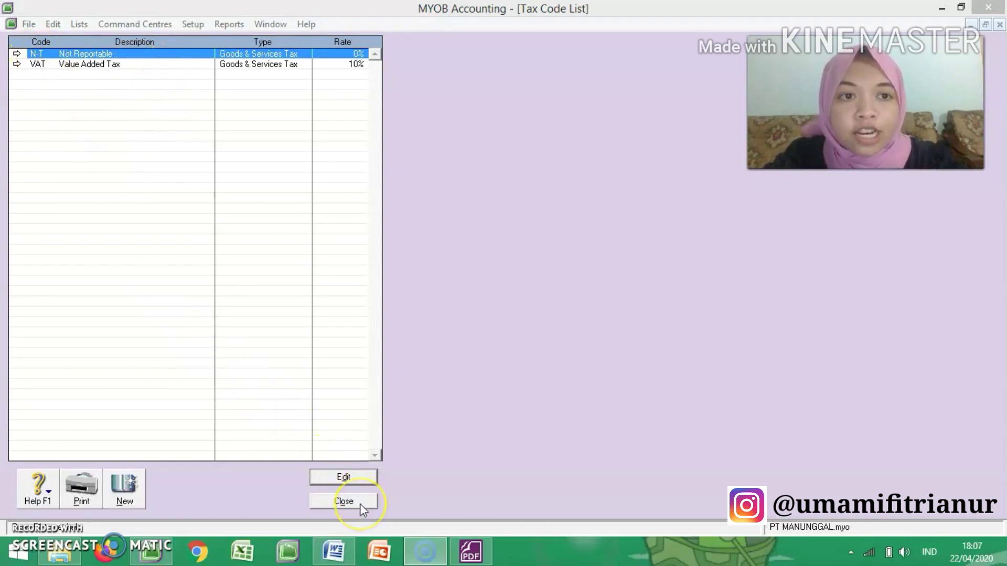
click(343, 502)
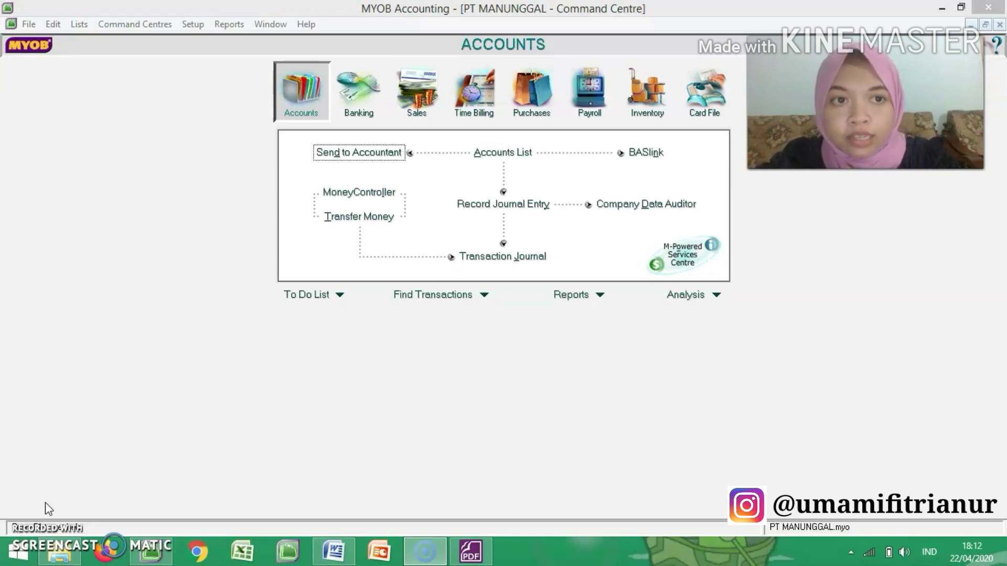
Step: Review the Accounts & Banking linked accounts for historical balancing, electronic payments and undeposited funds, and close them
click(200, 27)
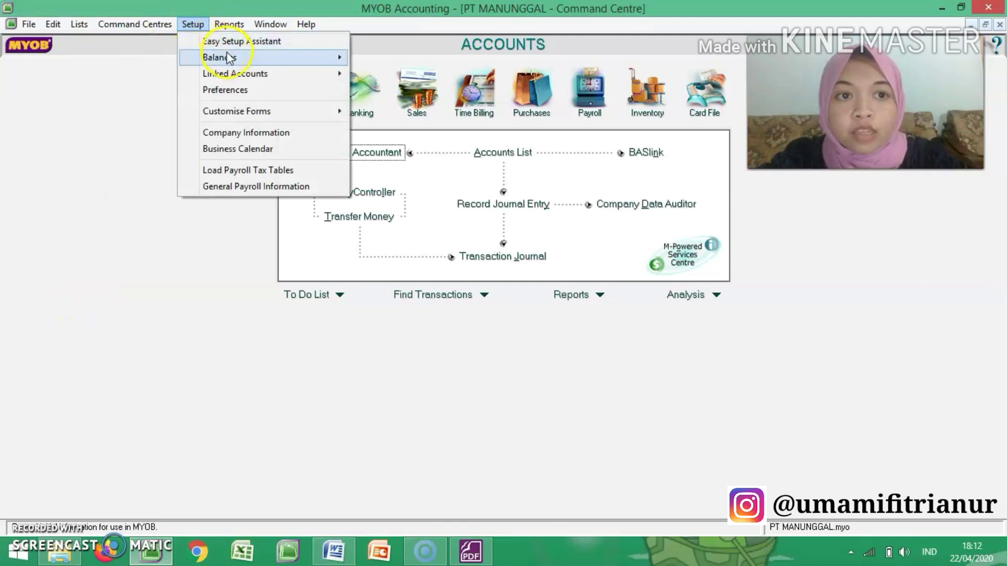
mouse_move(231, 61)
mouse_move(278, 77)
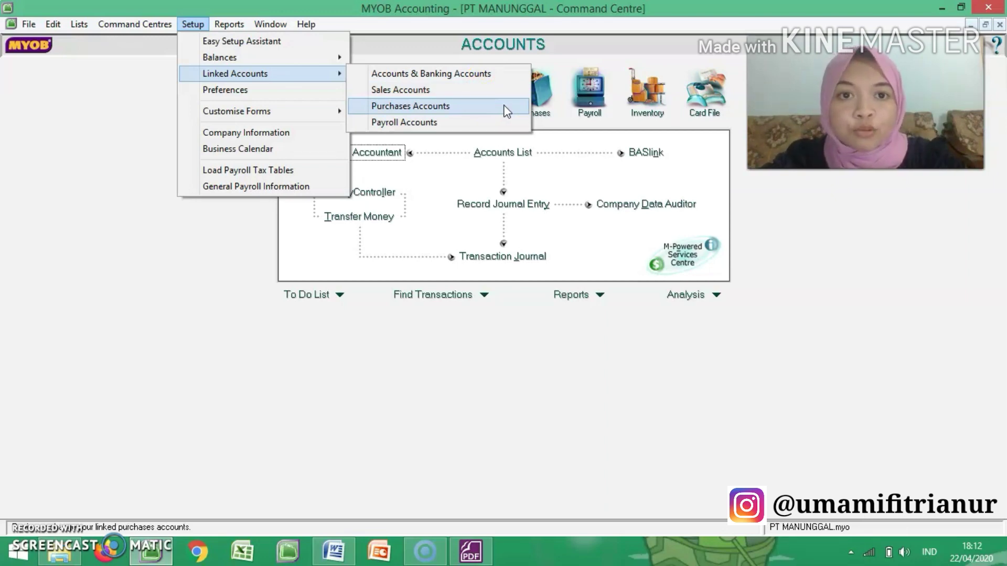
click(486, 84)
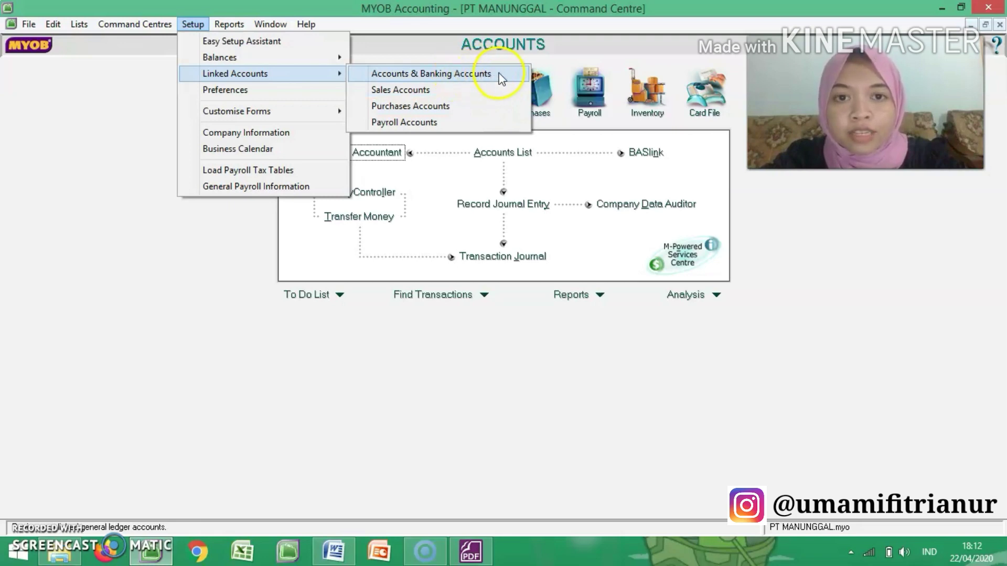
click(498, 74)
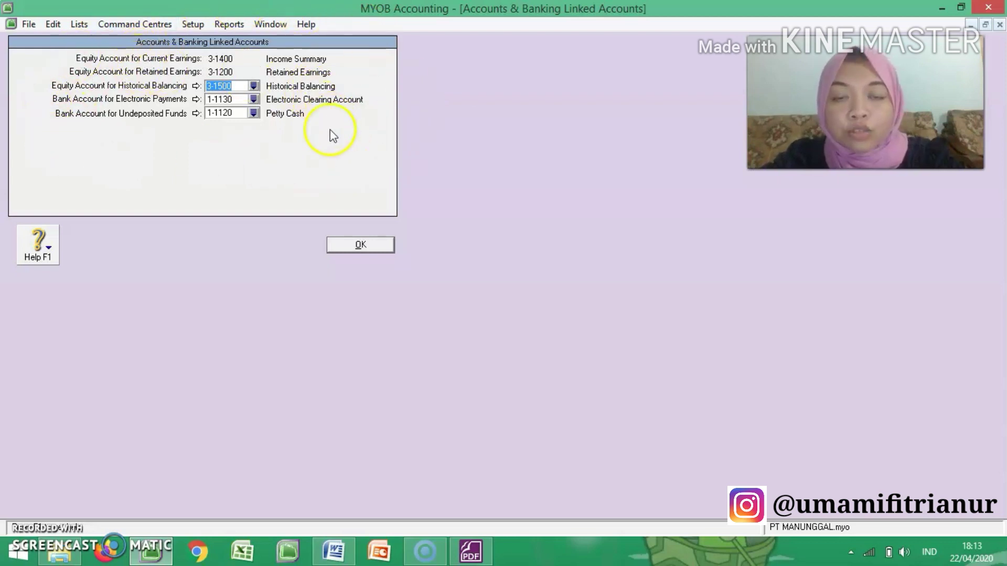
click(372, 246)
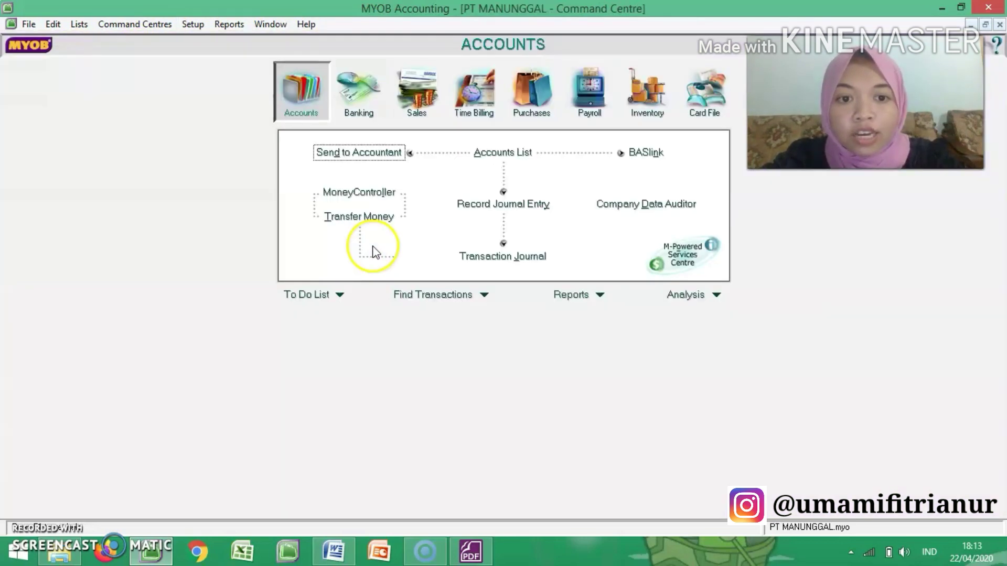
Step: Open the Sales linked accounts to check the accounts for tracking receivables and customer receipts
click(192, 29)
mouse_move(239, 74)
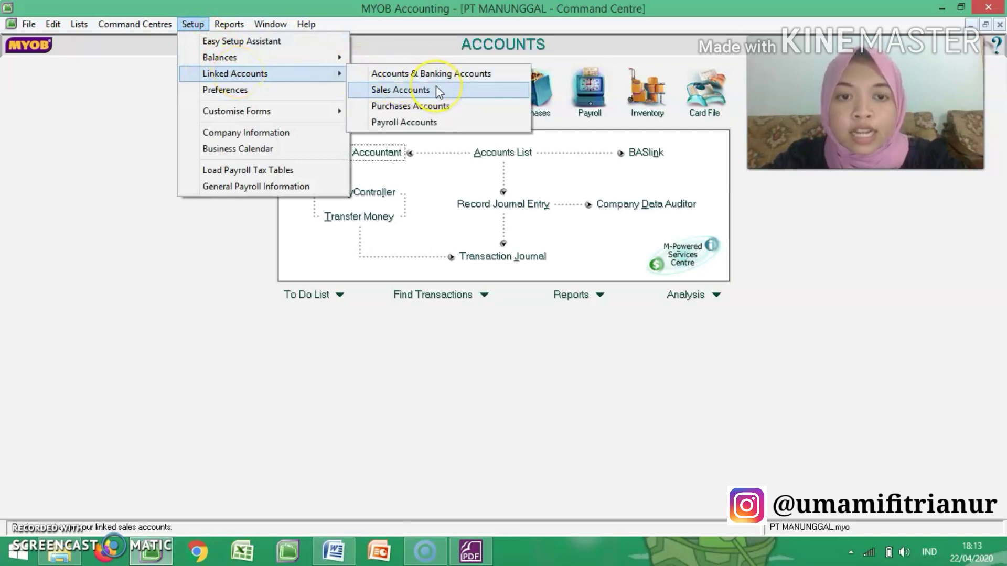
click(400, 90)
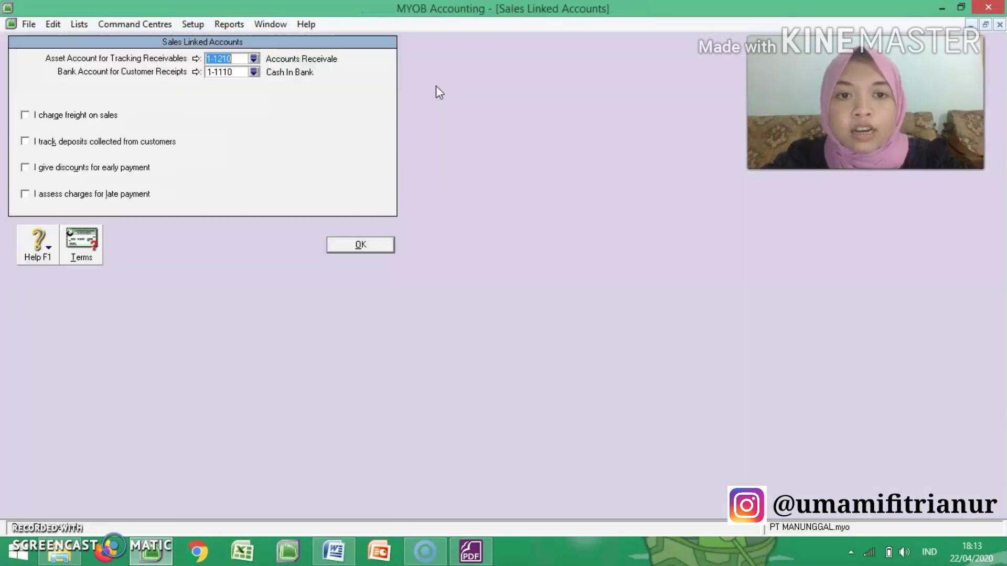
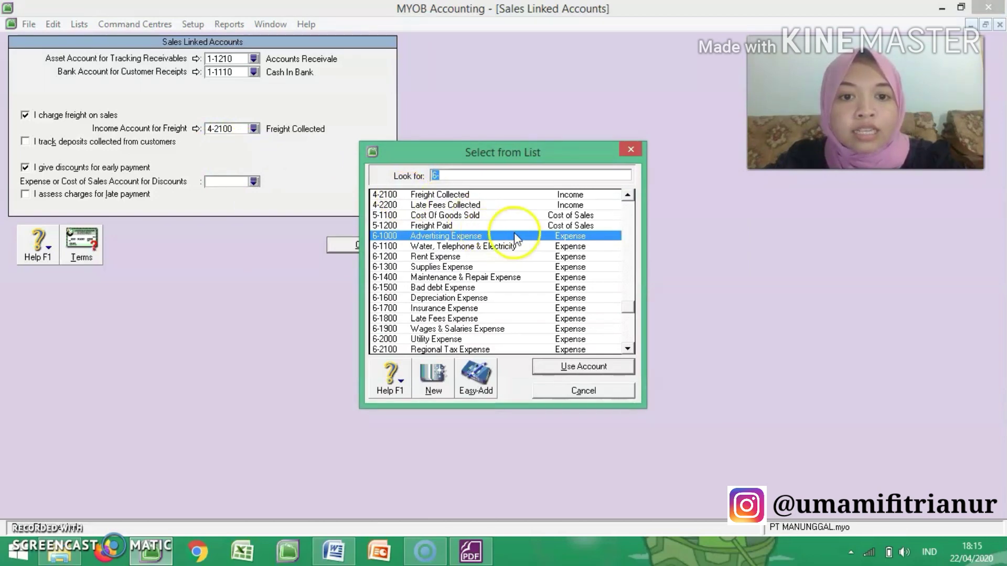
Step: Link early-payment discounts on sales to account 4-1200 Sales Discount and accept the account type notice
click(627, 195)
click(627, 195)
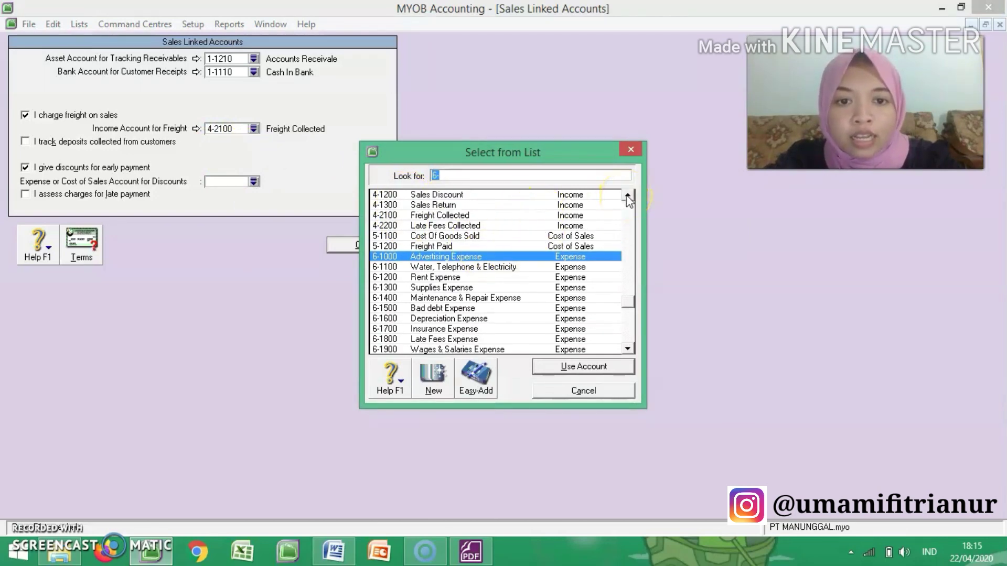
click(505, 198)
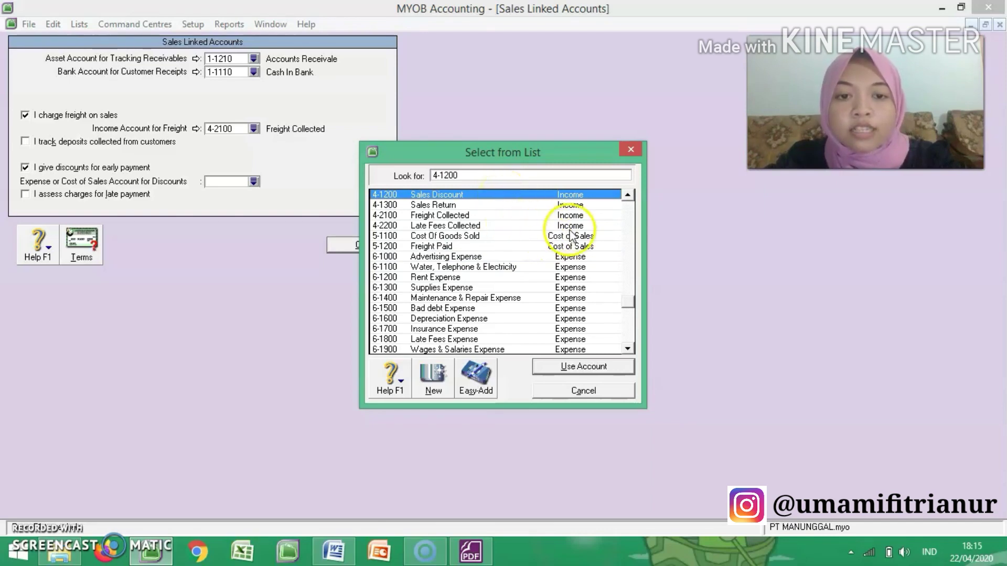
click(591, 366)
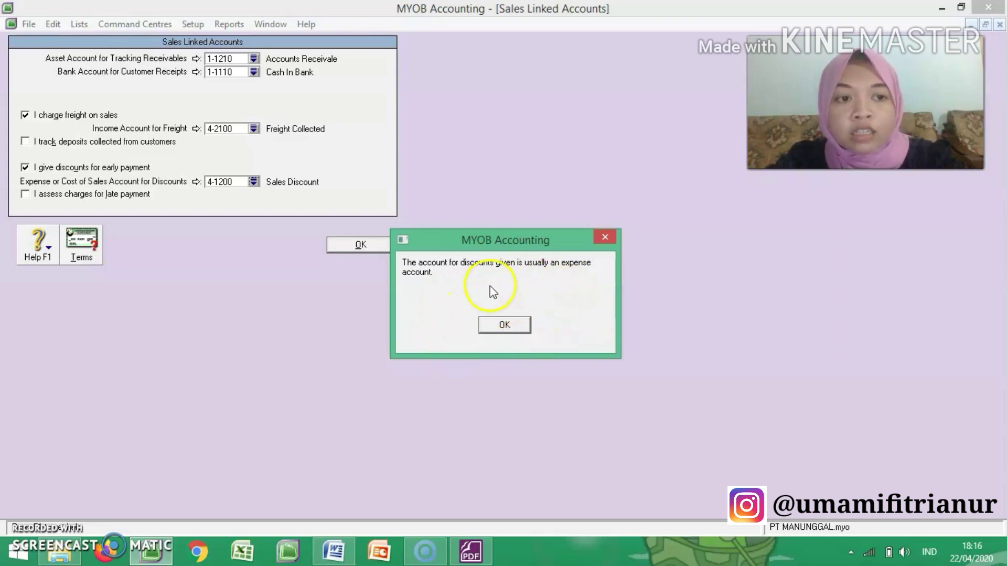
click(505, 325)
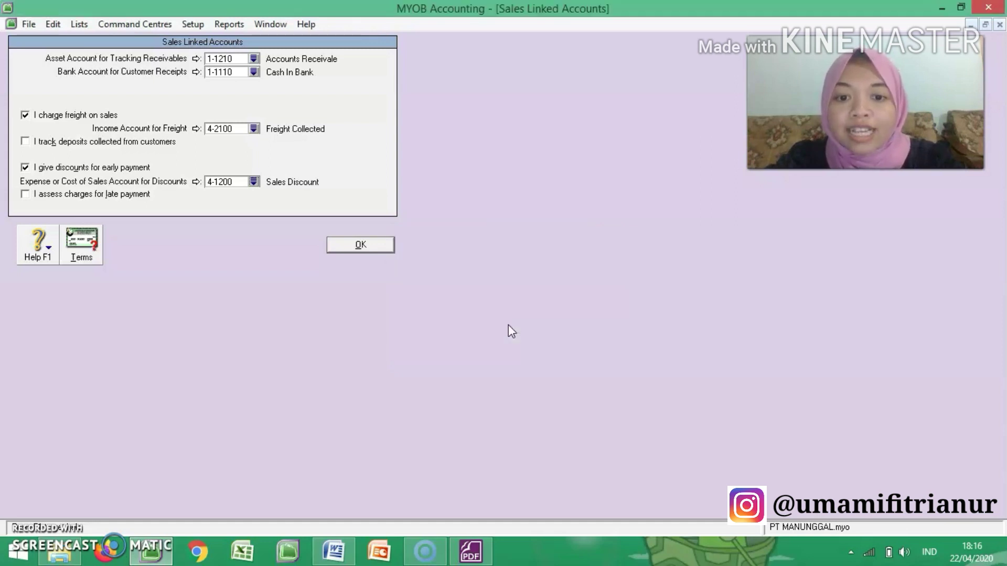
Step: Enable charges for late payment on sales and link their income account to 4-2200 Late Fees Collected
click(25, 194)
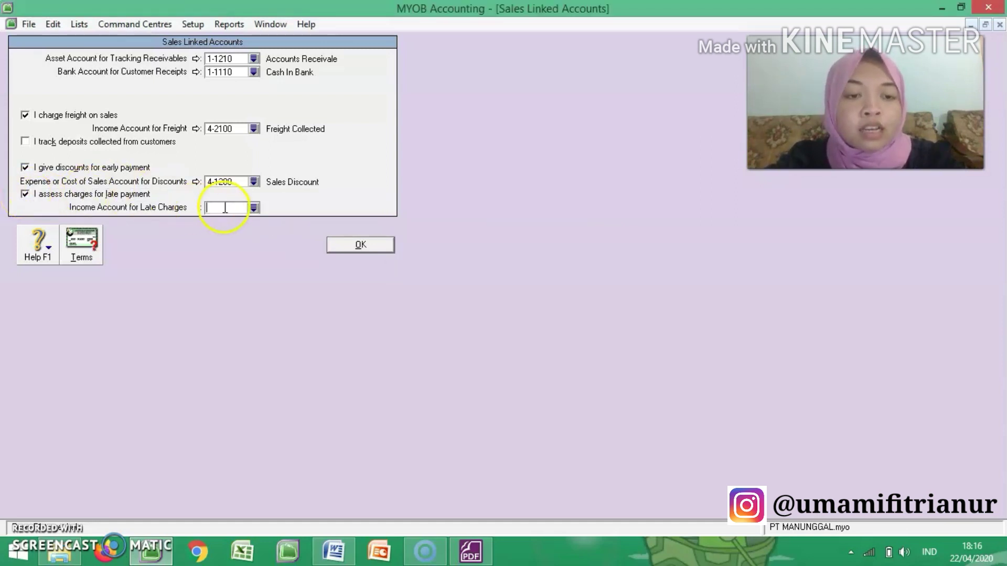
click(254, 207)
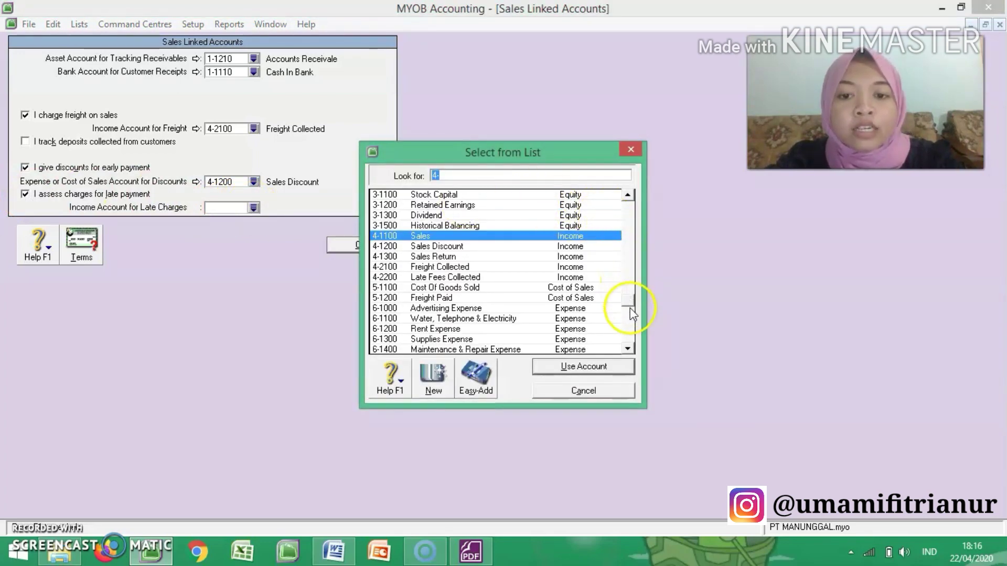
click(631, 344)
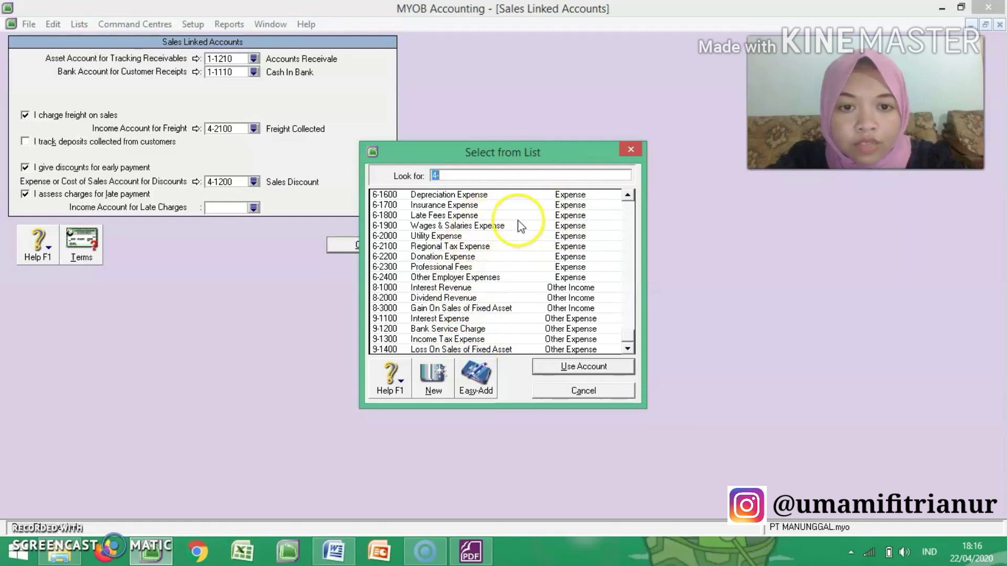
click(627, 196)
click(631, 197)
click(631, 198)
click(632, 197)
click(631, 197)
click(631, 197)
click(631, 197)
click(631, 197)
click(631, 197)
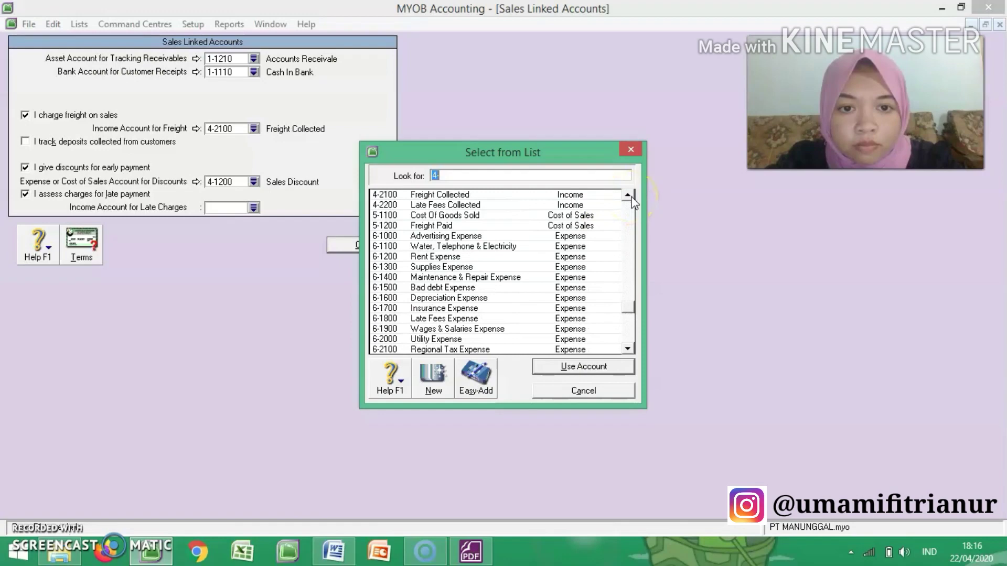
click(524, 205)
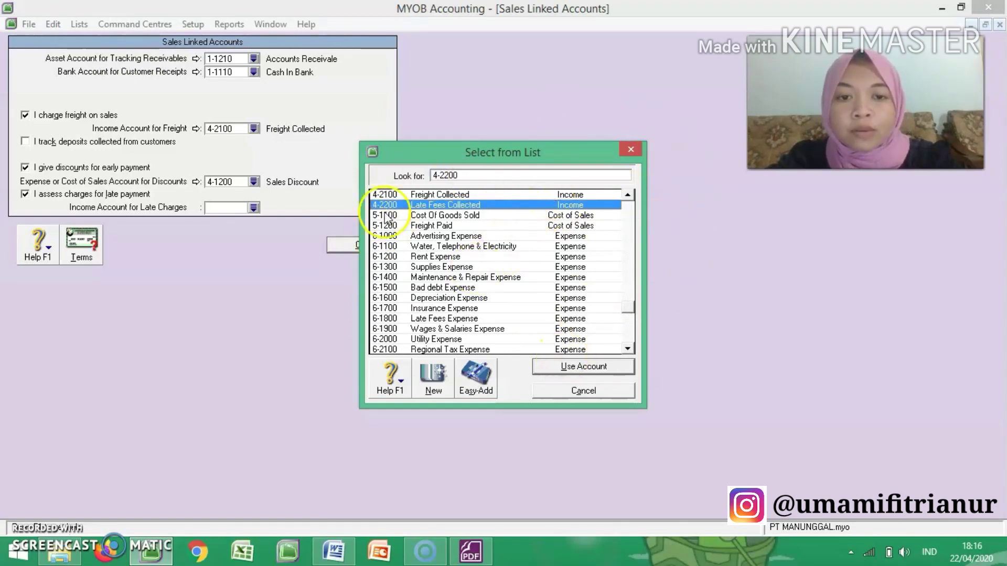
click(595, 372)
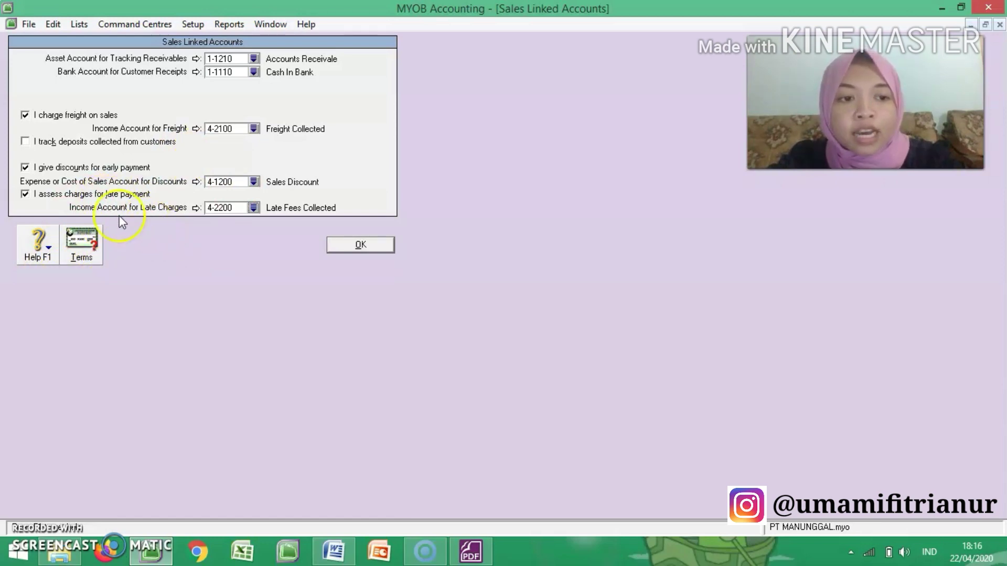
Step: Set the default customer terms from the exercise PDF: In a Given # of Days, 10 discount days, 30 balance due days, 1% early-payment discount
click(81, 242)
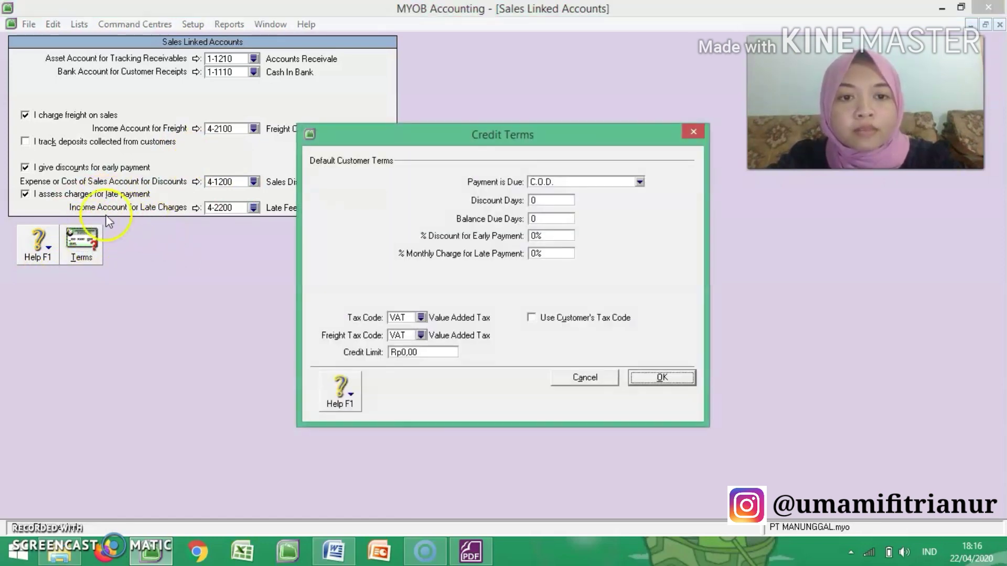
click(615, 183)
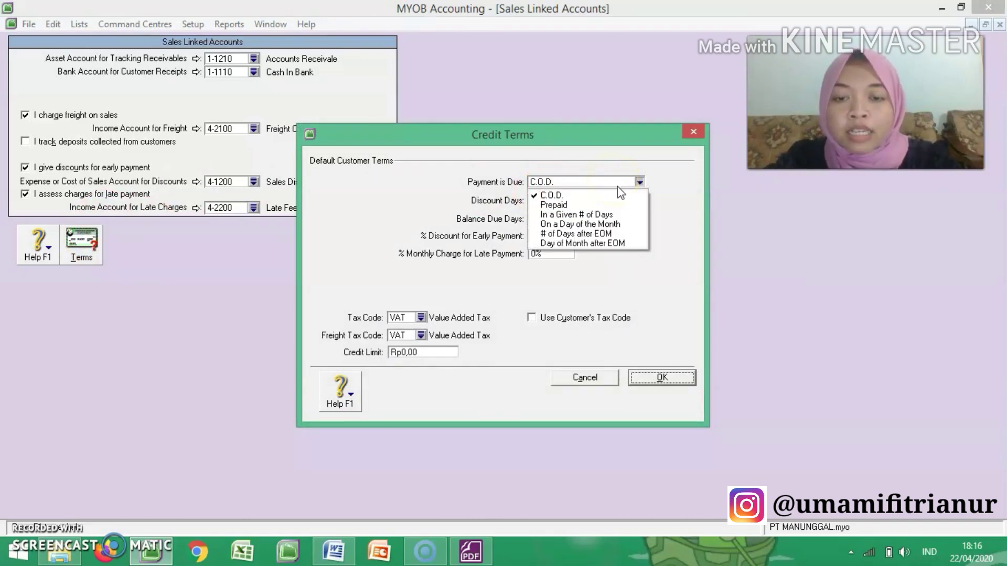
click(624, 215)
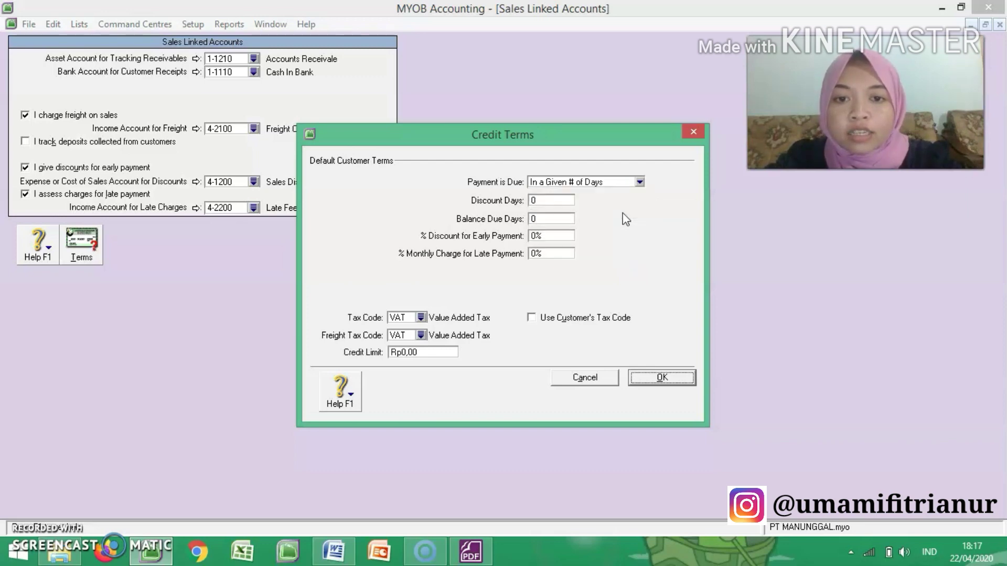
click(490, 551)
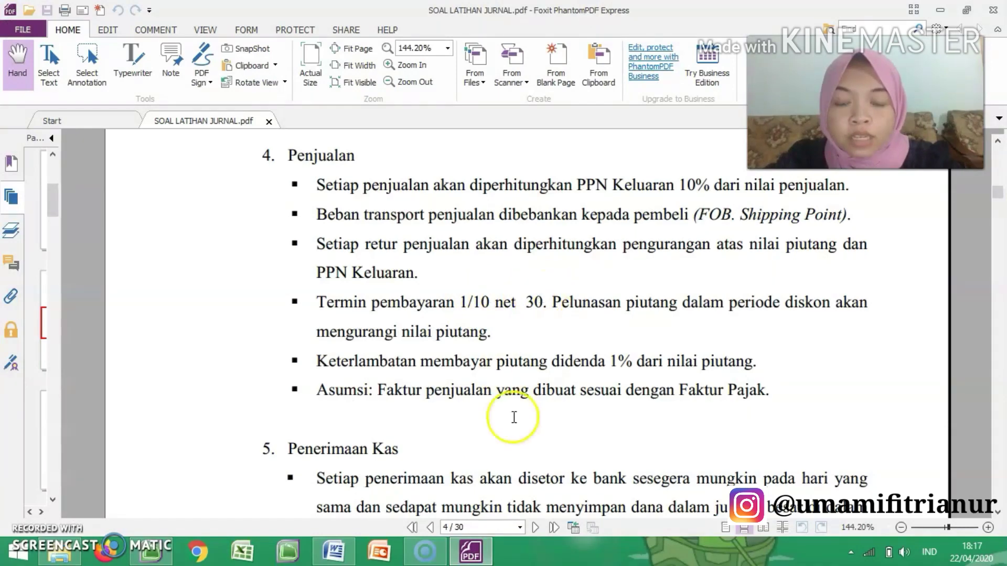
click(160, 557)
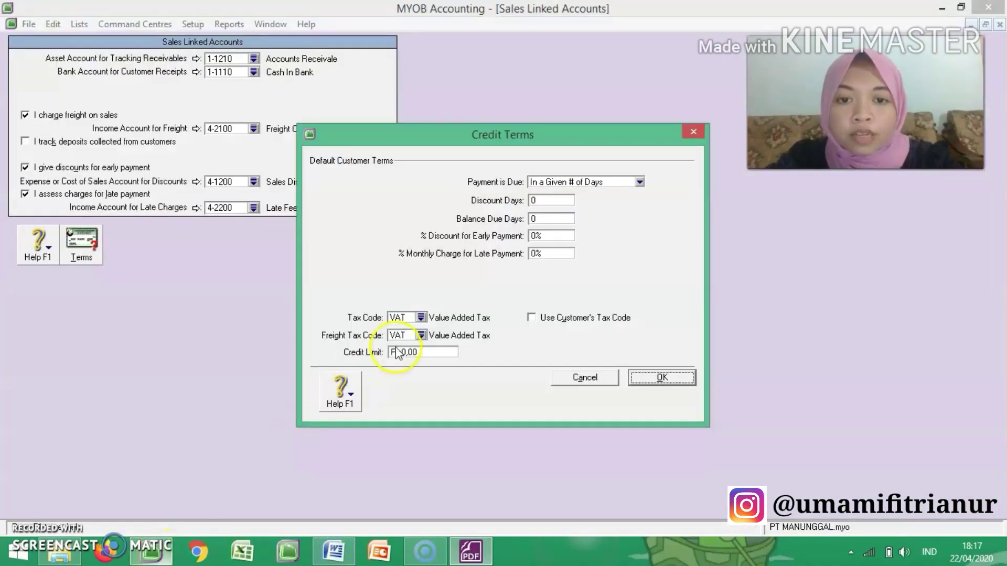
click(537, 204)
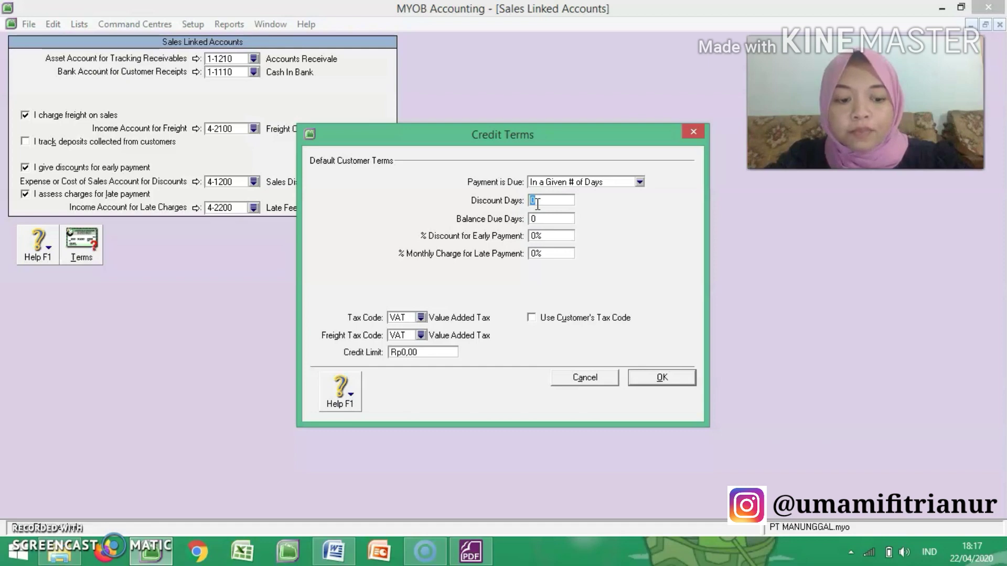
click(522, 221)
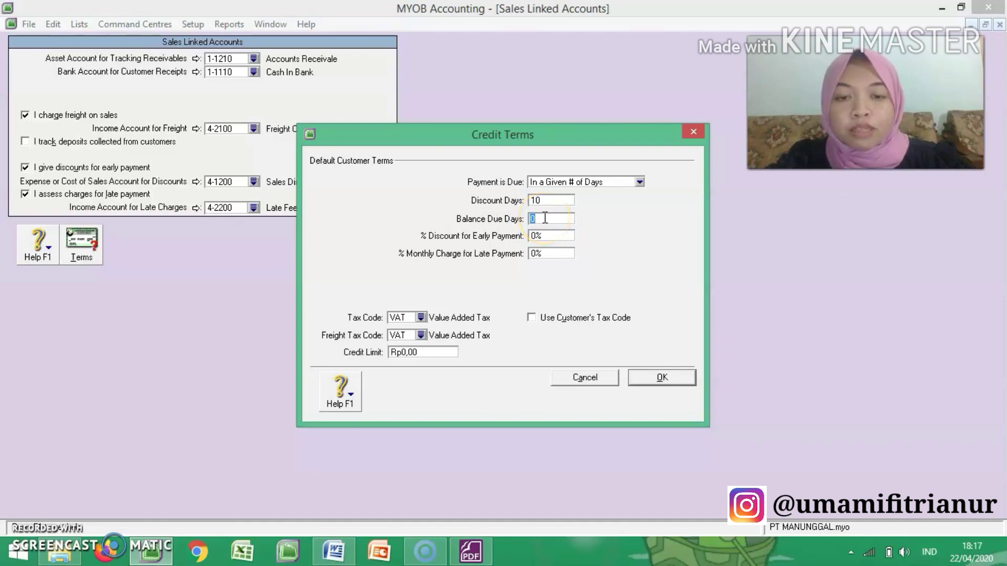
click(535, 236)
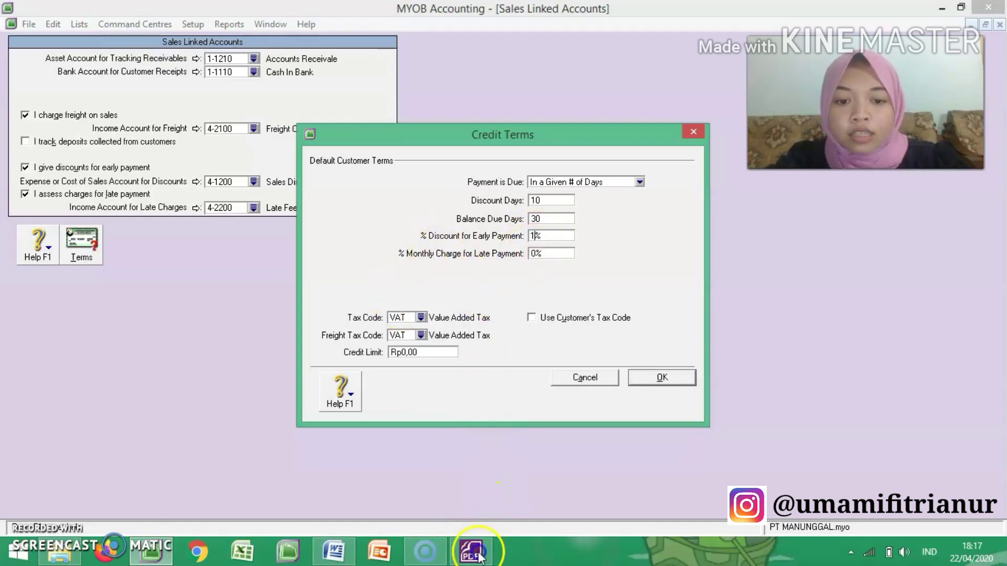
Step: Check the late payment penalty in the exercise PDF and set the customers' monthly charge for late payment to 1%
click(470, 551)
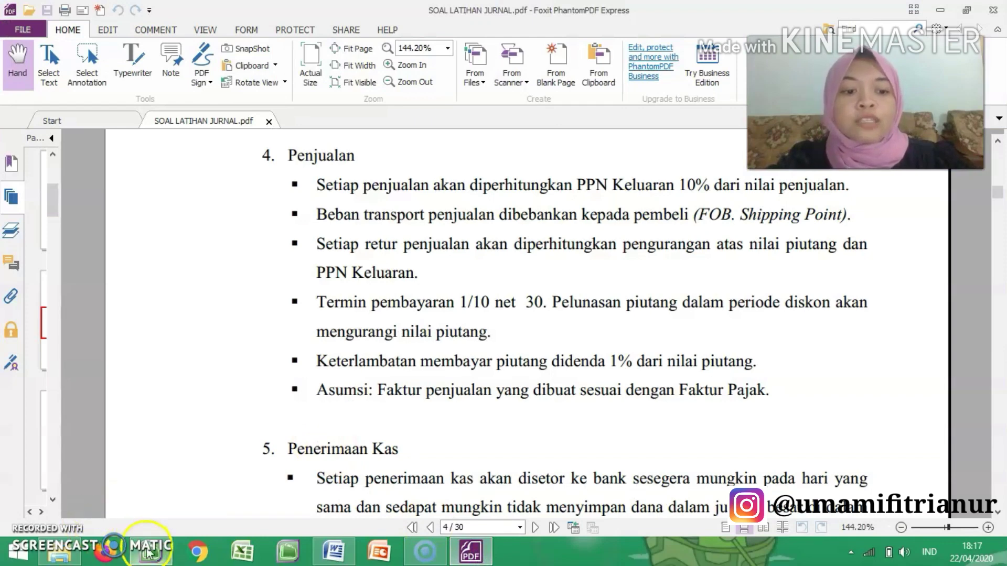
click(151, 551)
click(536, 254)
text(1)
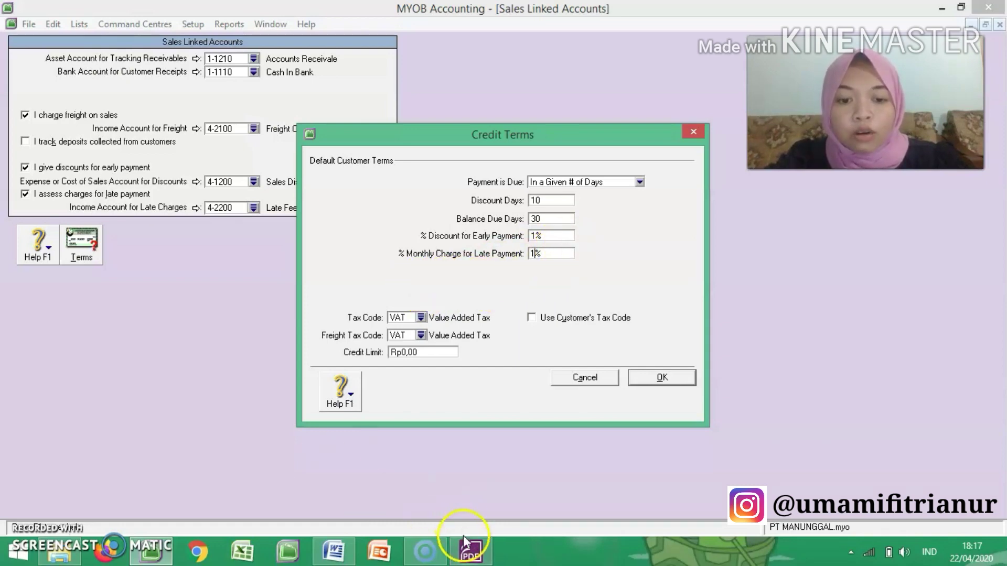
Step: After checking the PDF's sales rules, set the customer freight tax code to N-T, then save the credit terms and Sales linked accounts
click(470, 551)
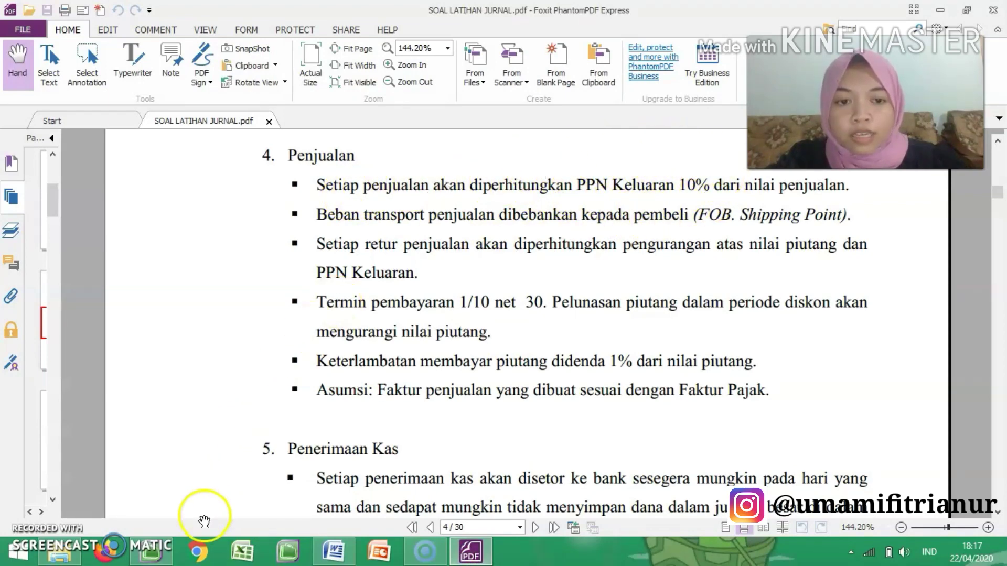
click(151, 551)
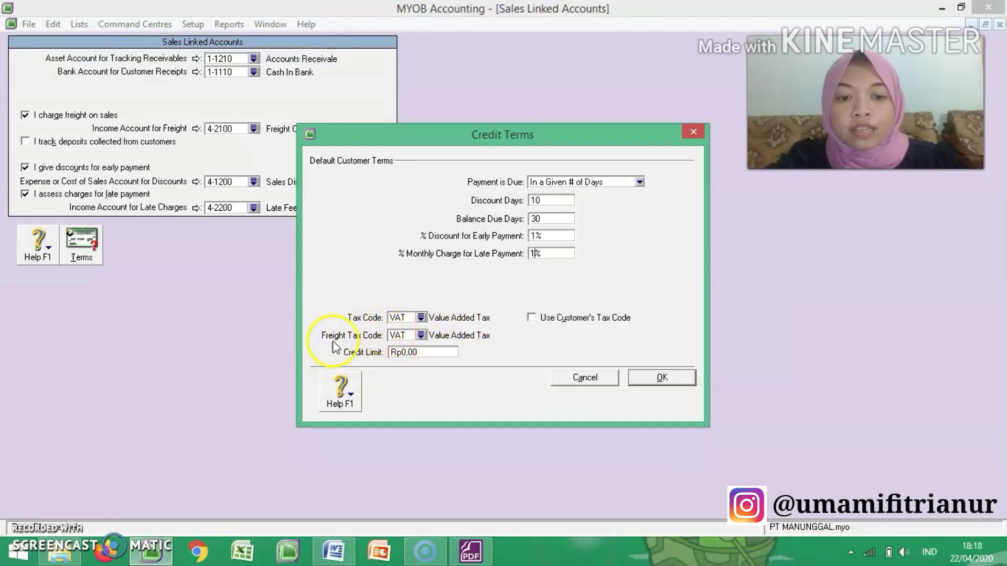
click(420, 335)
double_click(515, 194)
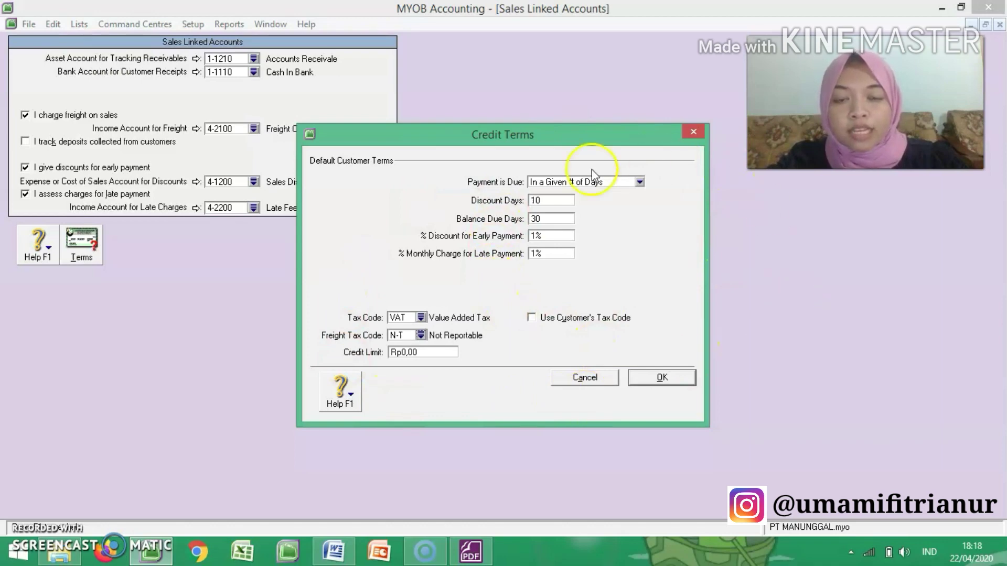
click(663, 379)
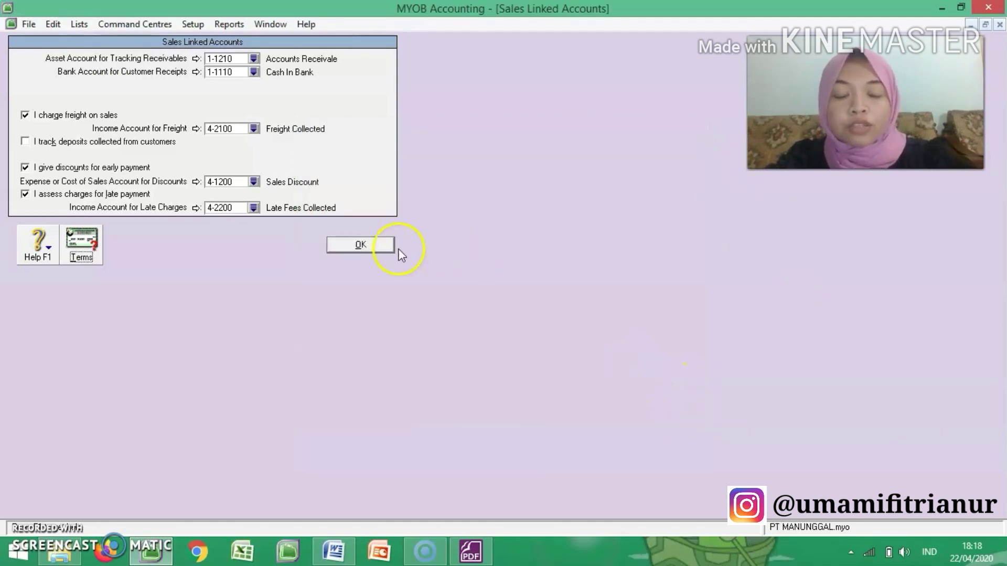
click(361, 245)
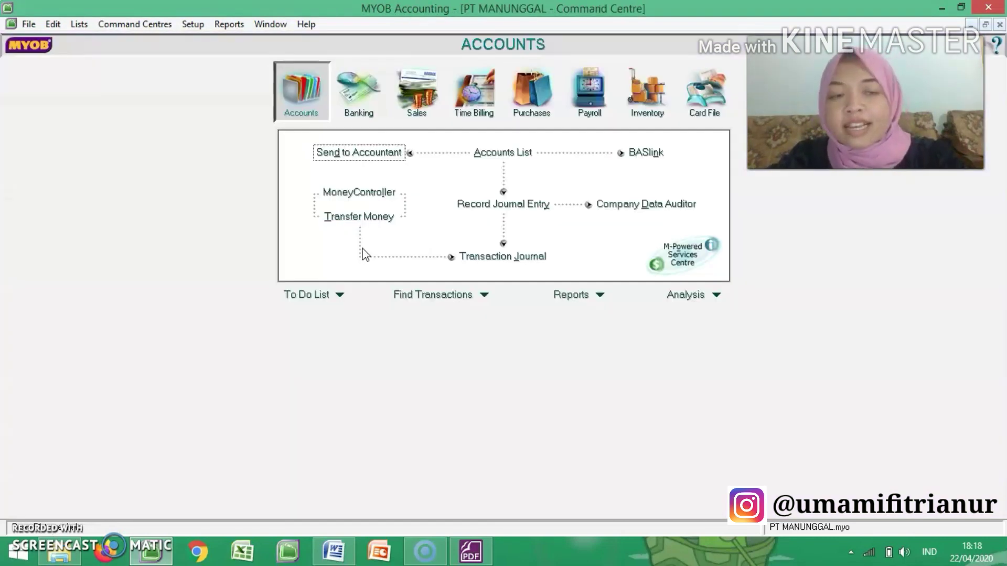
Step: Open the Purchases linked accounts to check the accounts for tracking payables and paying bills
click(188, 26)
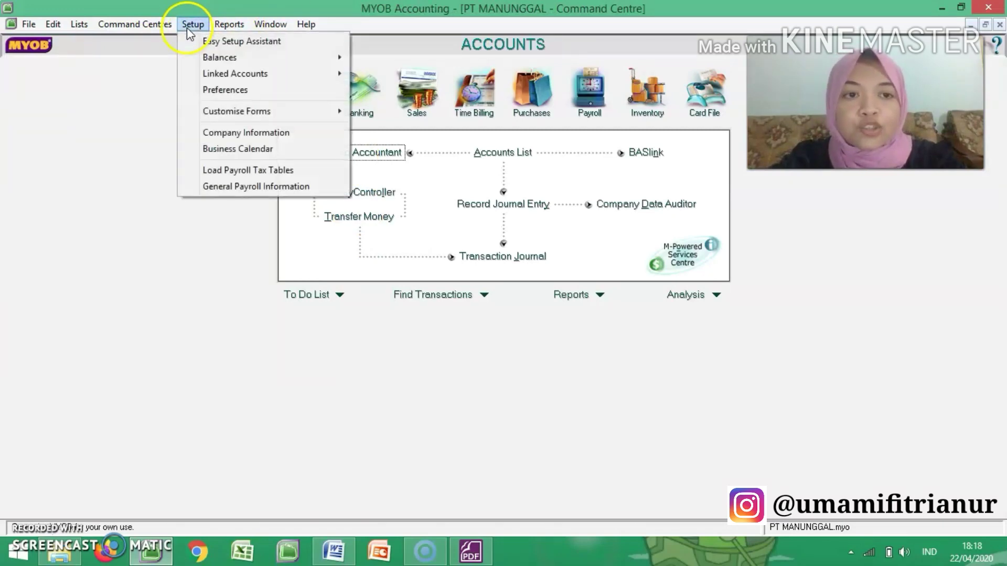
mouse_move(216, 56)
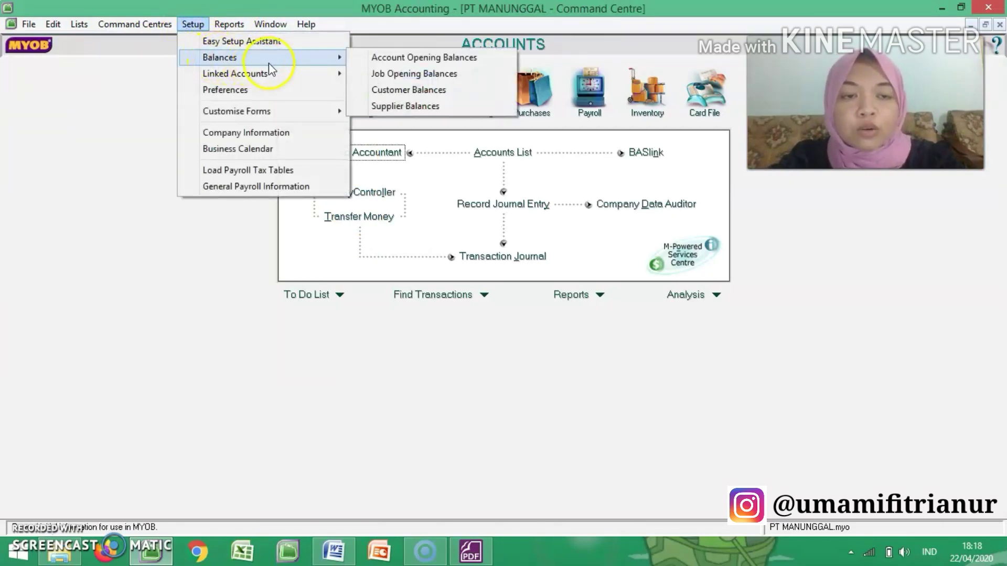
mouse_move(269, 73)
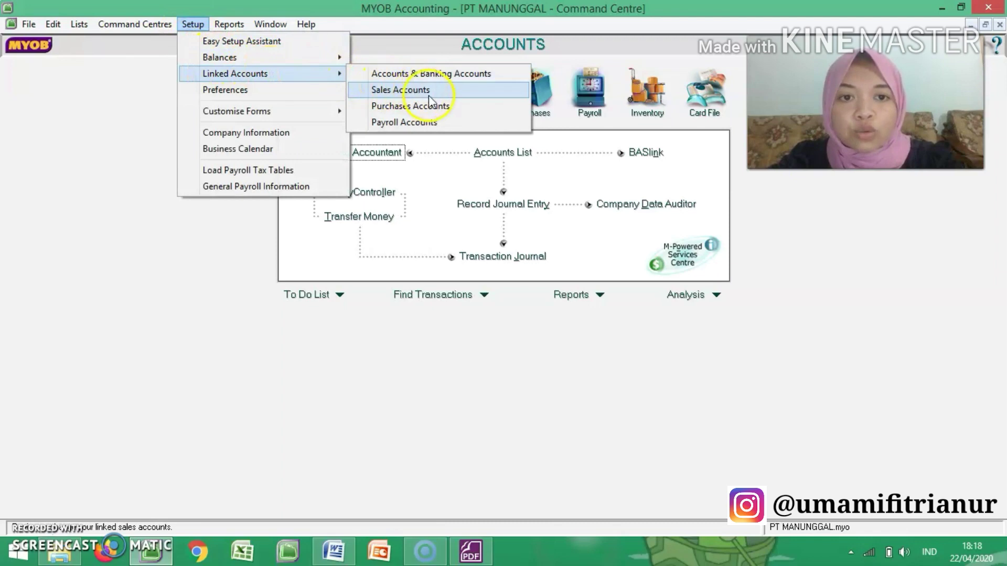
click(448, 106)
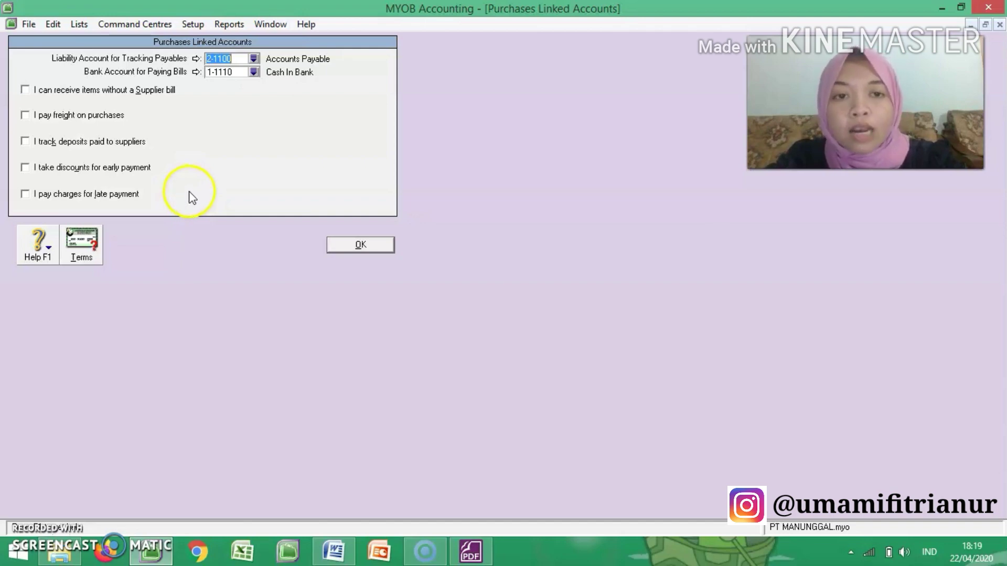
Step: Review the Pembelian (purchases) rules in the exercise PDF for freight, returns, payment terms and late payment penalties
click(474, 557)
scroll(476, 563, up, 20)
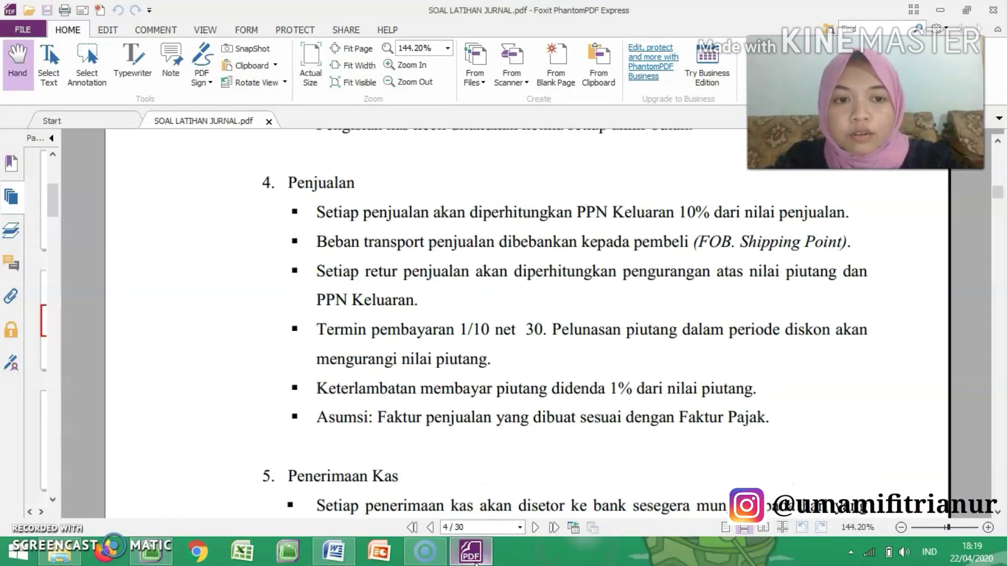
scroll(475, 564, up, 2)
scroll(476, 563, down, 2)
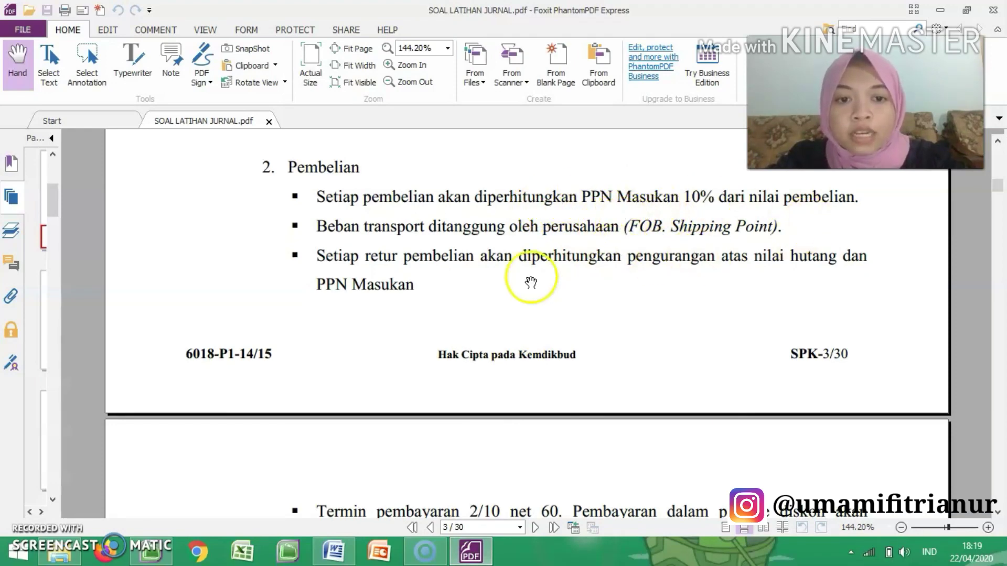
scroll(449, 273, down, 1)
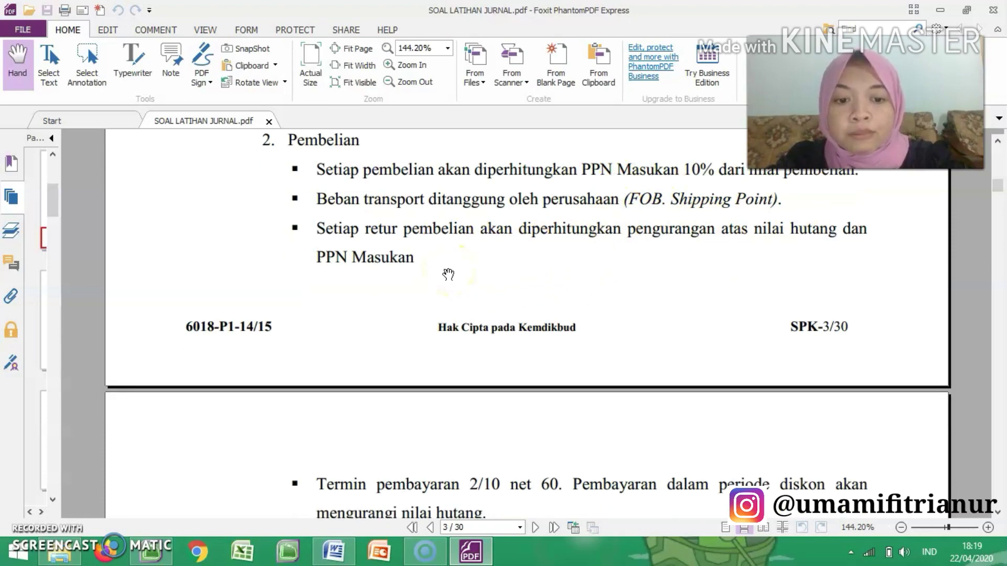
scroll(448, 273, down, 5)
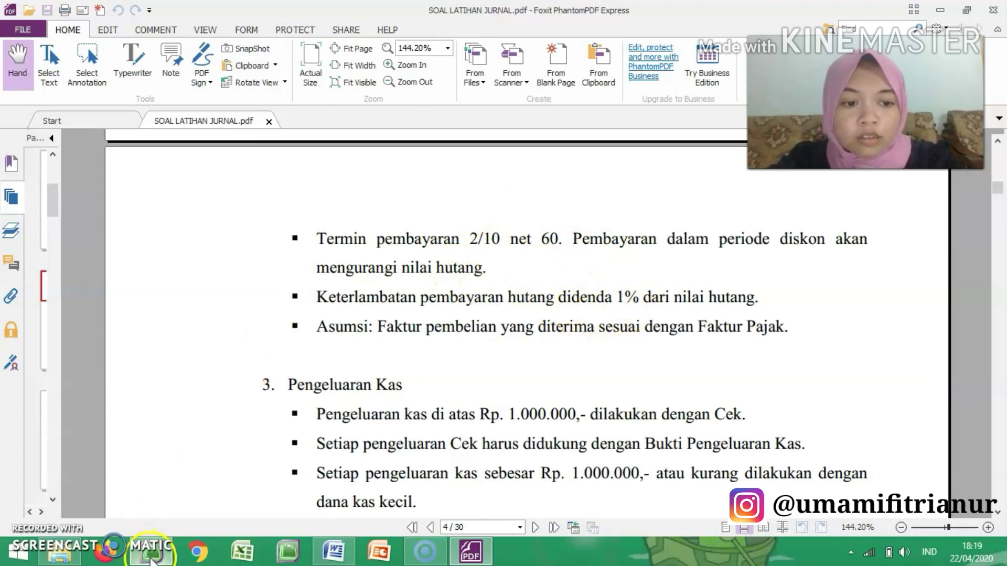
Step: Back in MYOB, enable paying freight on purchases and link it to account 5-1200 Freight Paid
click(150, 554)
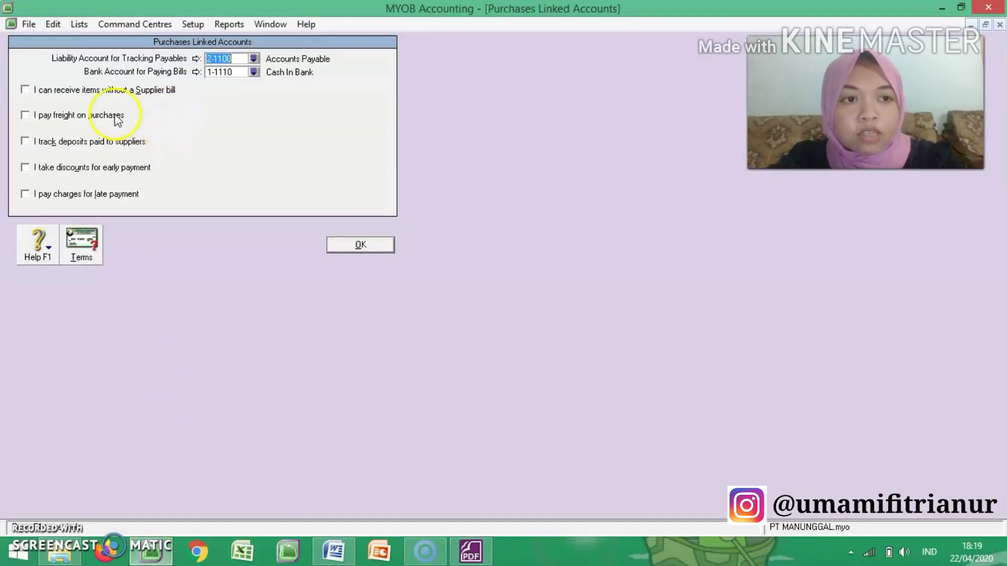
click(25, 116)
click(252, 129)
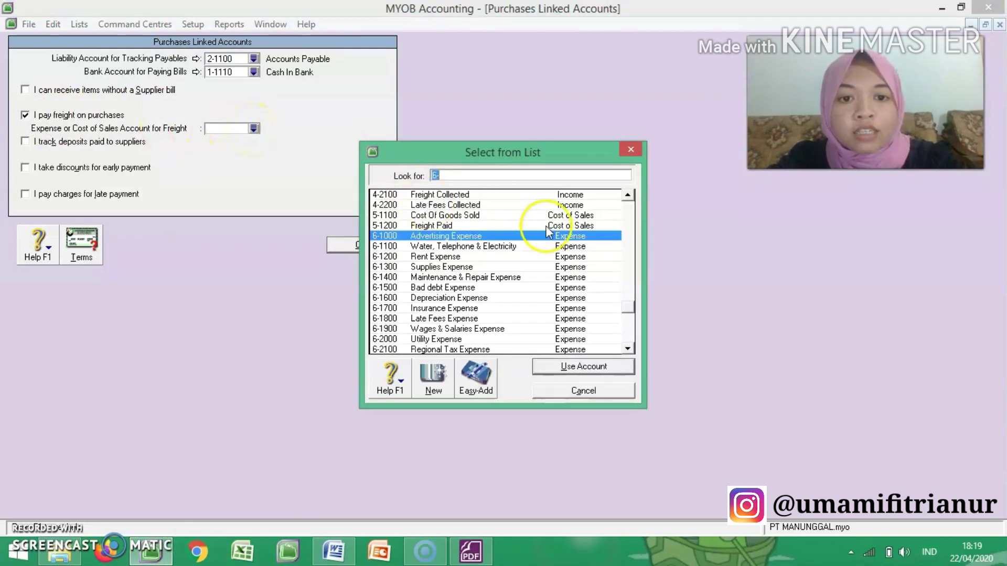
click(532, 226)
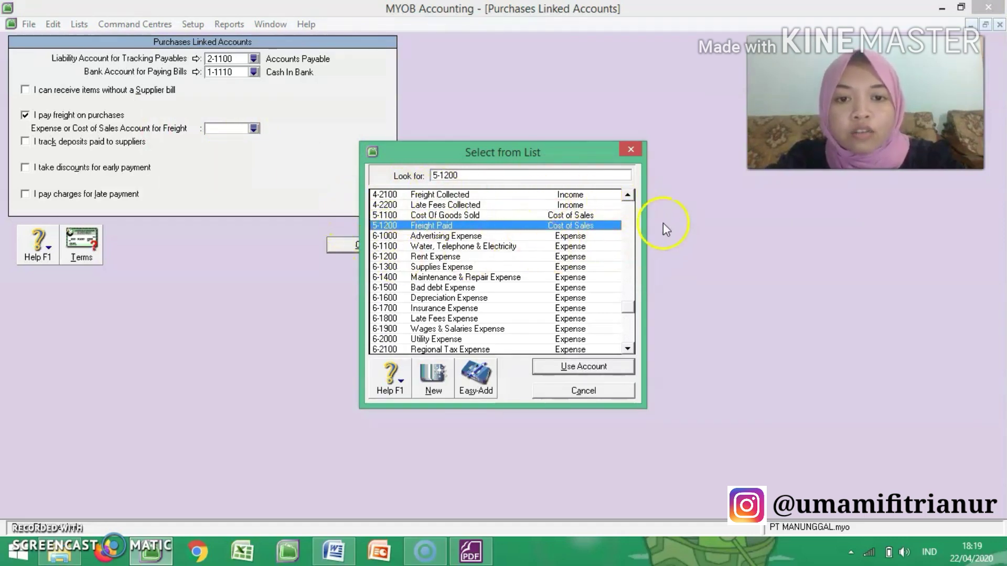
click(579, 365)
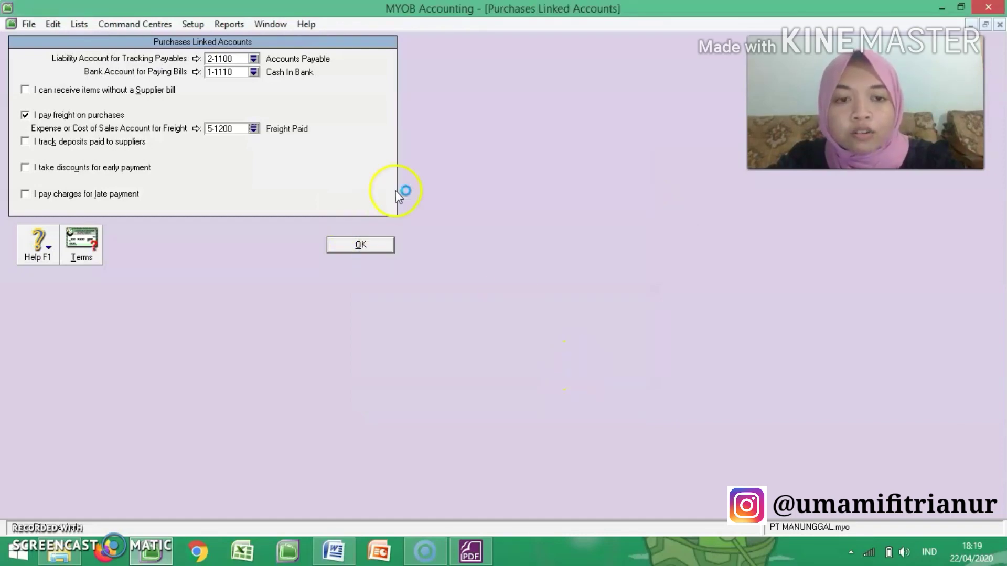
Step: Enable discounts for early payment on purchases, check the PDF's payment terms, and link discounts to account 5-1100 Cost Of Goods Sold
click(26, 168)
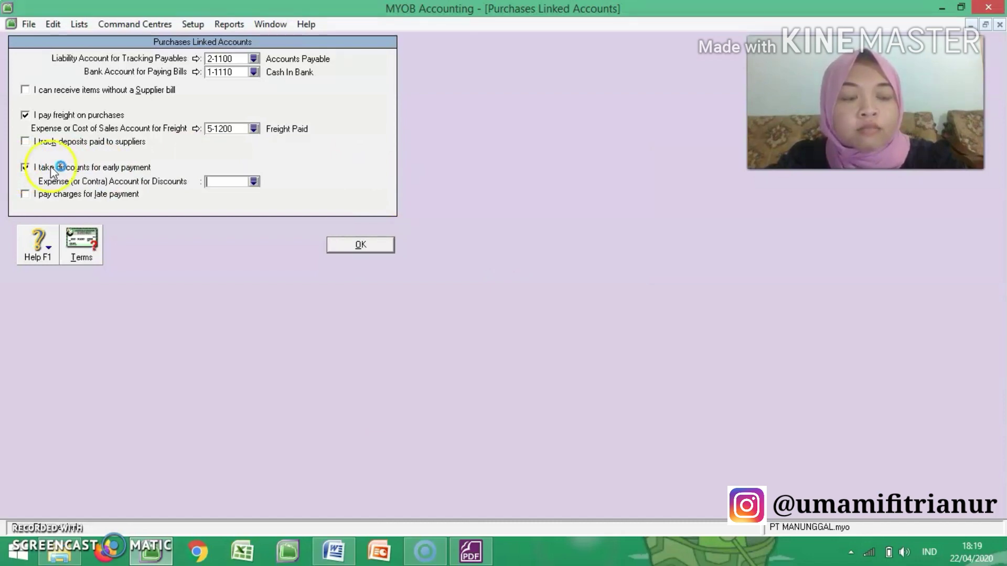
click(466, 554)
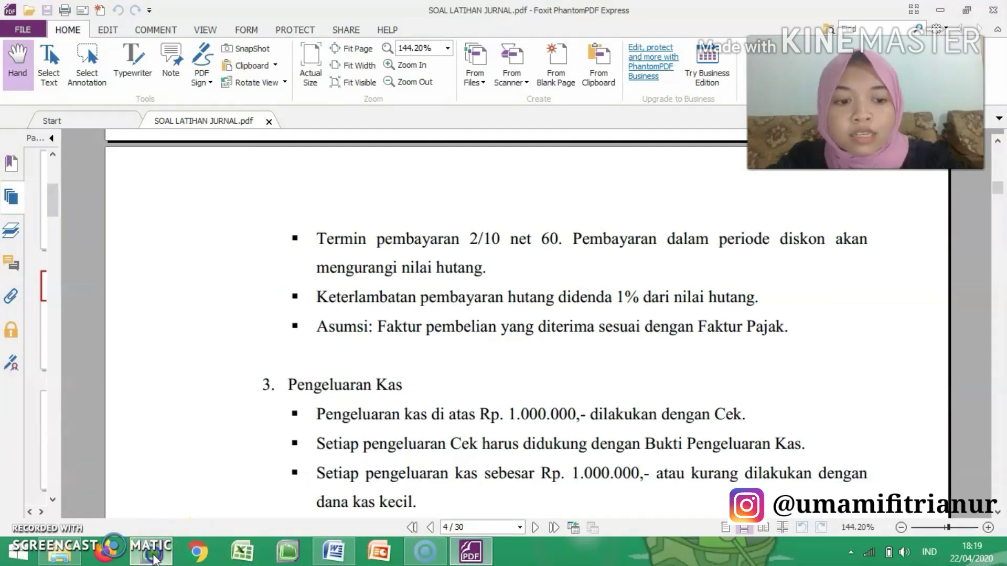
click(151, 550)
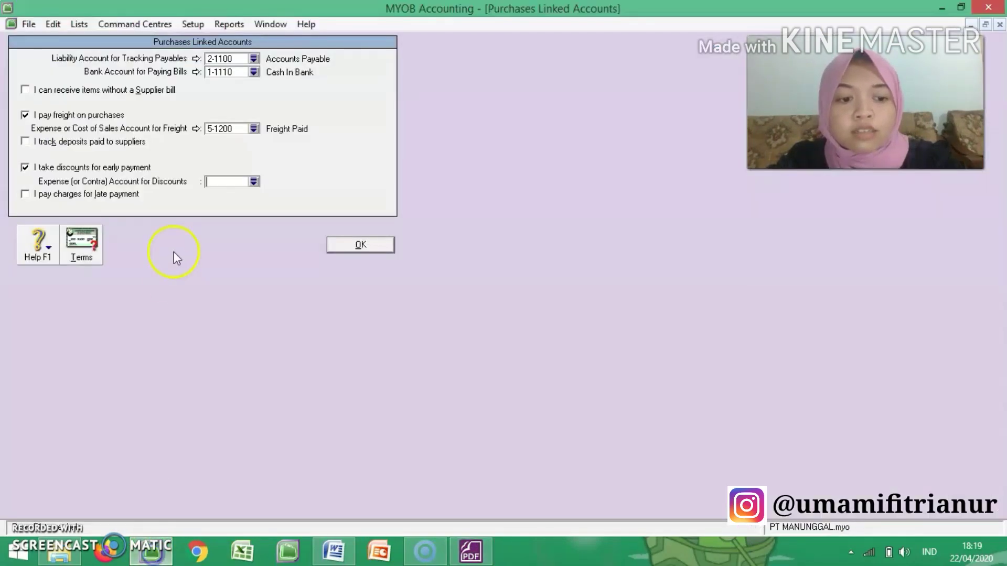
click(254, 182)
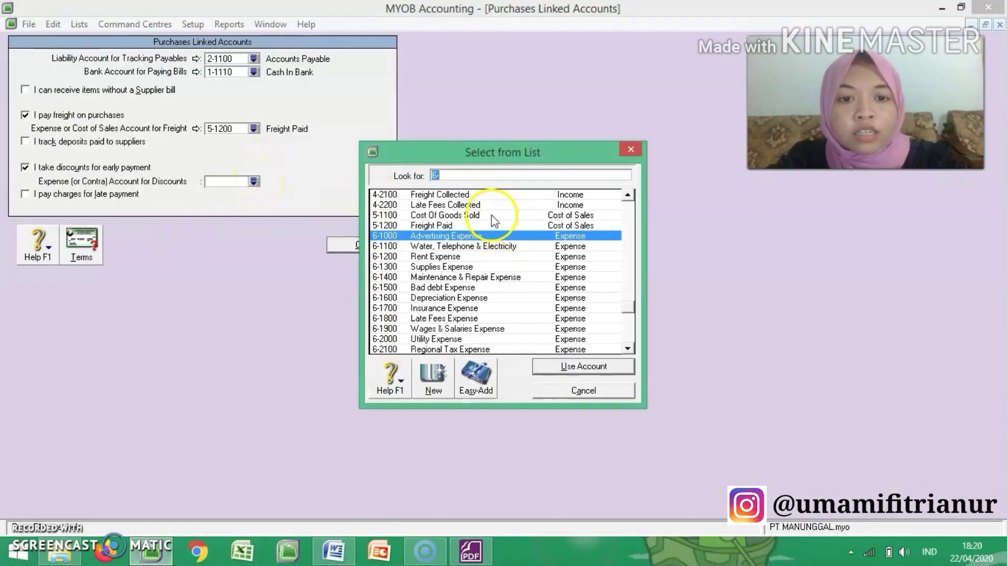
text(5-1100)
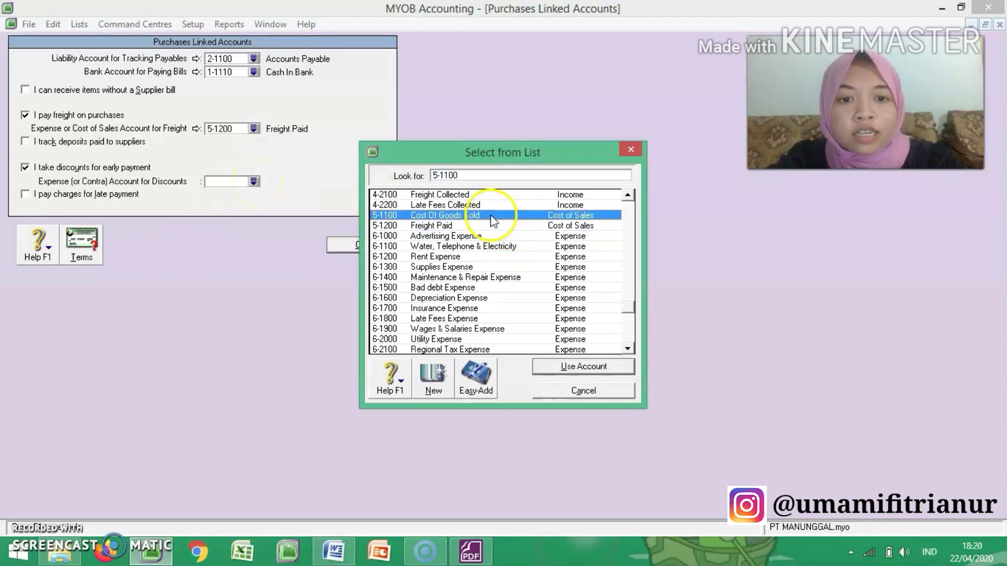
click(596, 367)
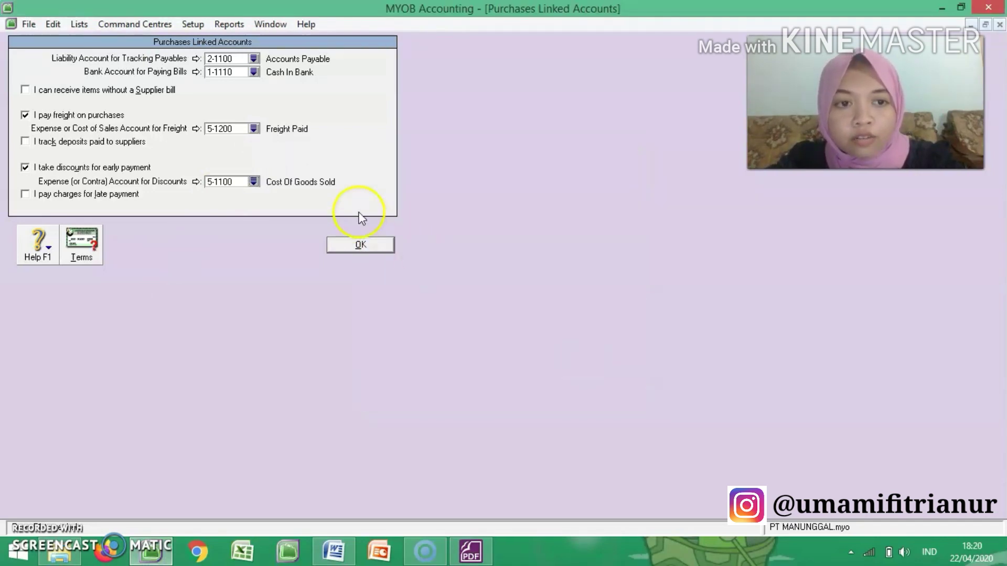
Step: Enable charges for late payment on purchases and link them to account 6-1800 Late Fees Expense
click(26, 195)
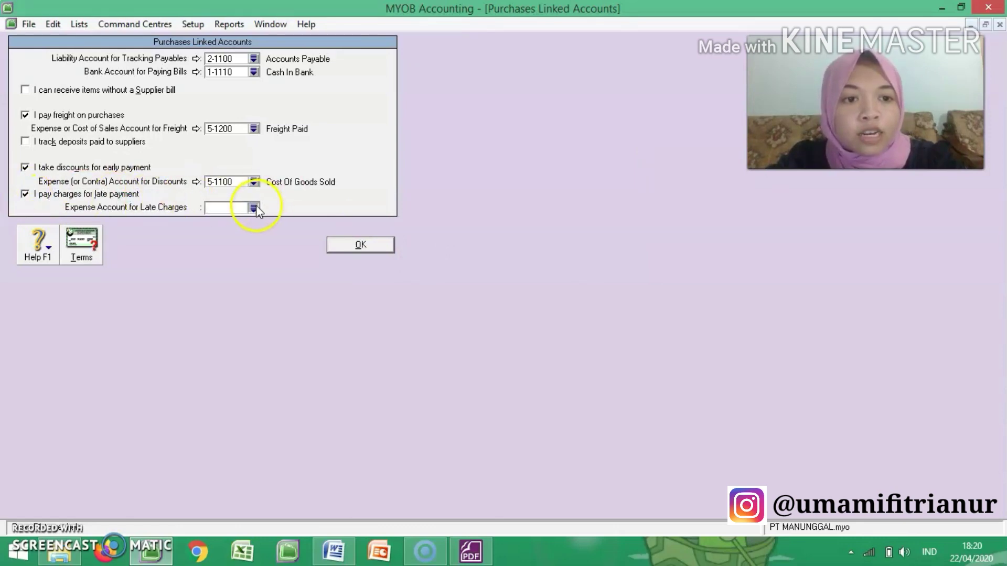
click(253, 208)
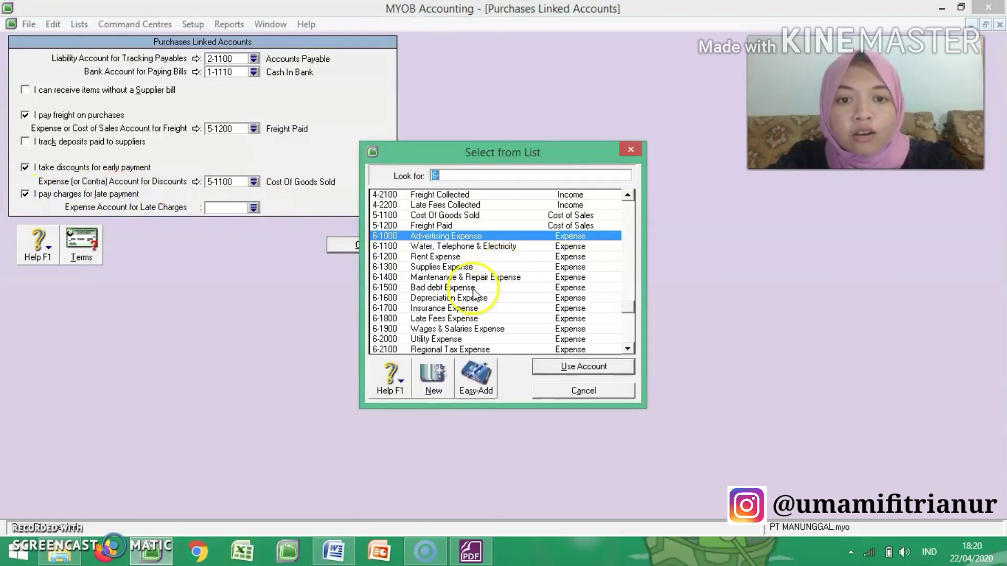
click(486, 319)
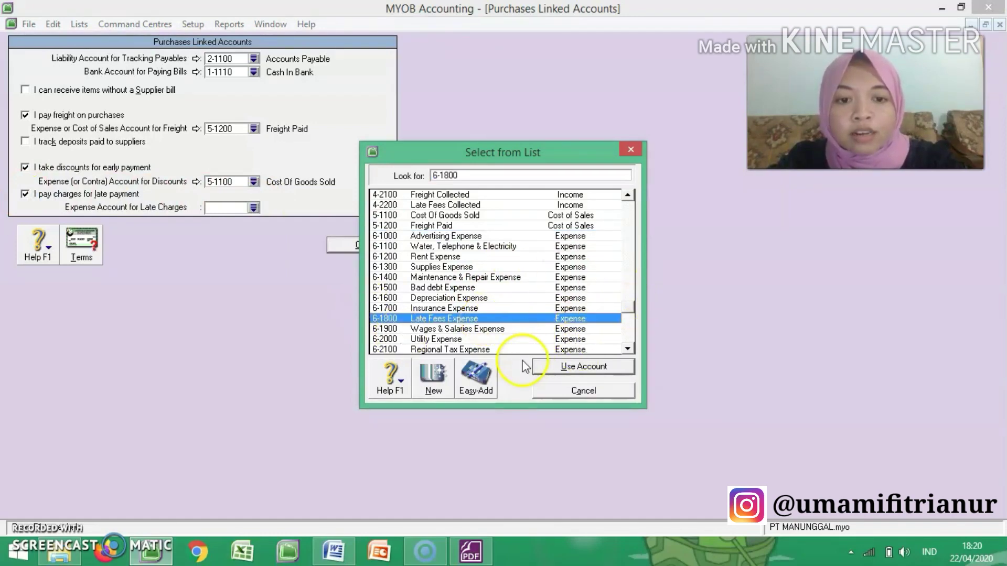
click(582, 366)
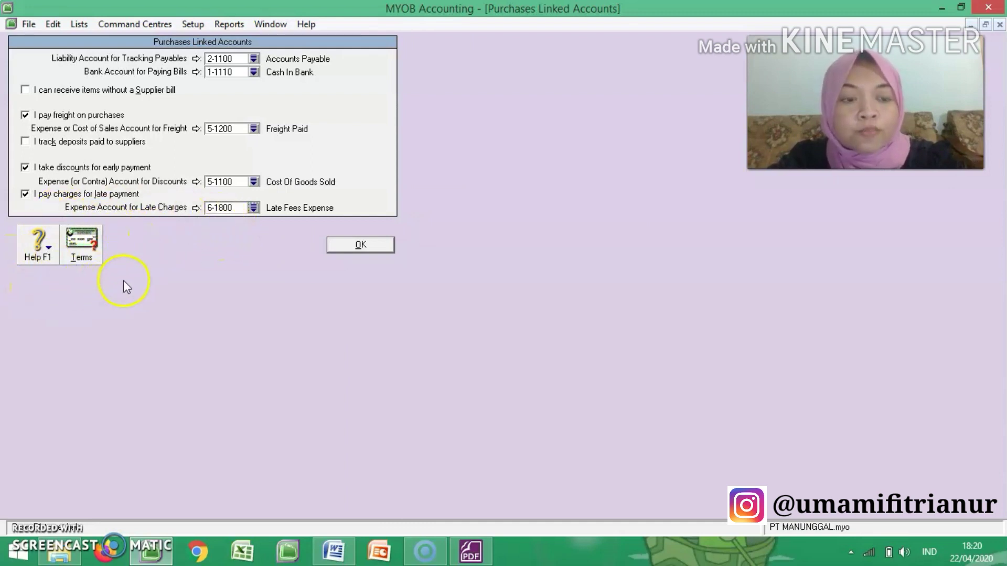
Step: In the default supplier credit terms, set payment due to In a Given # of Days with 10 discount days
click(85, 234)
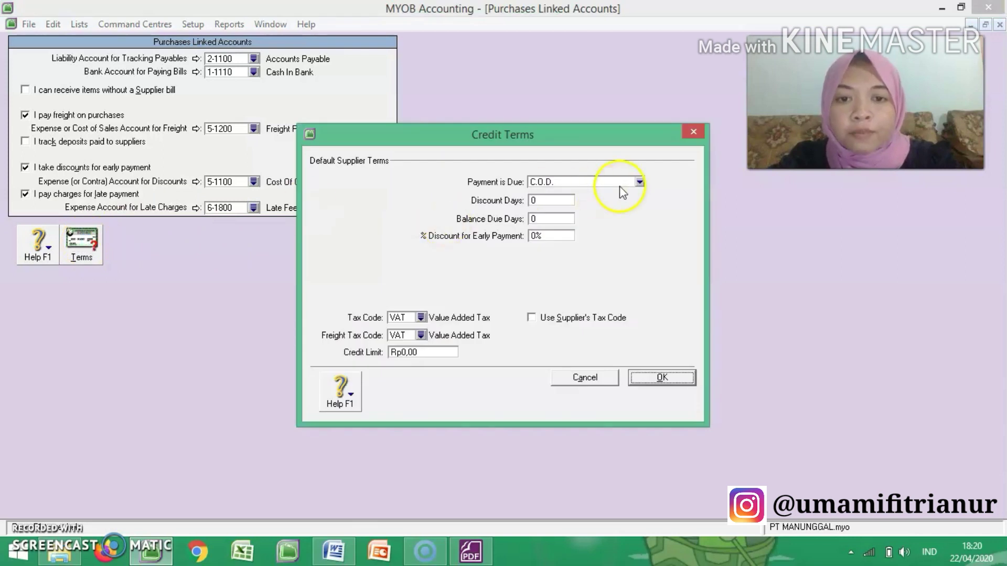
click(639, 182)
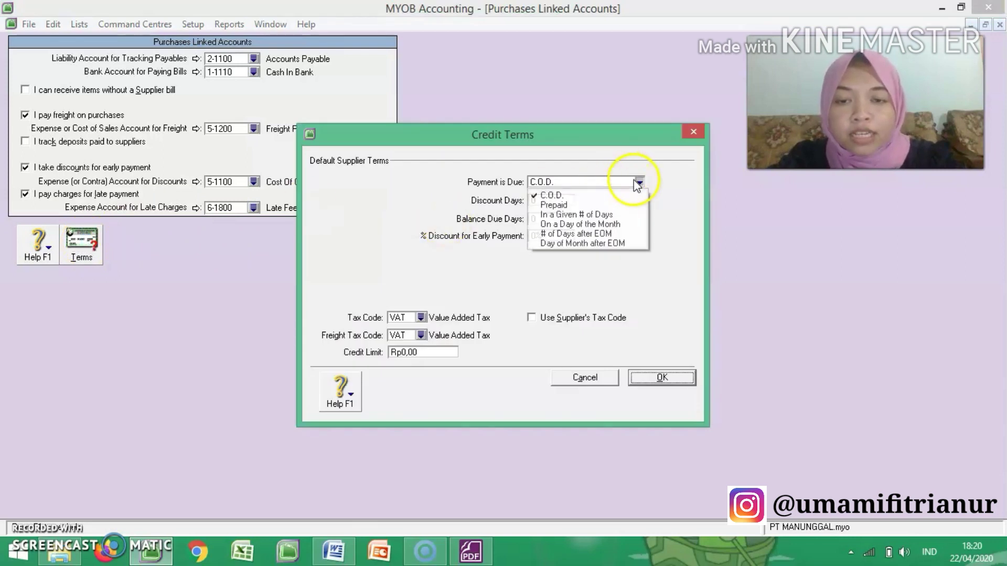
click(606, 216)
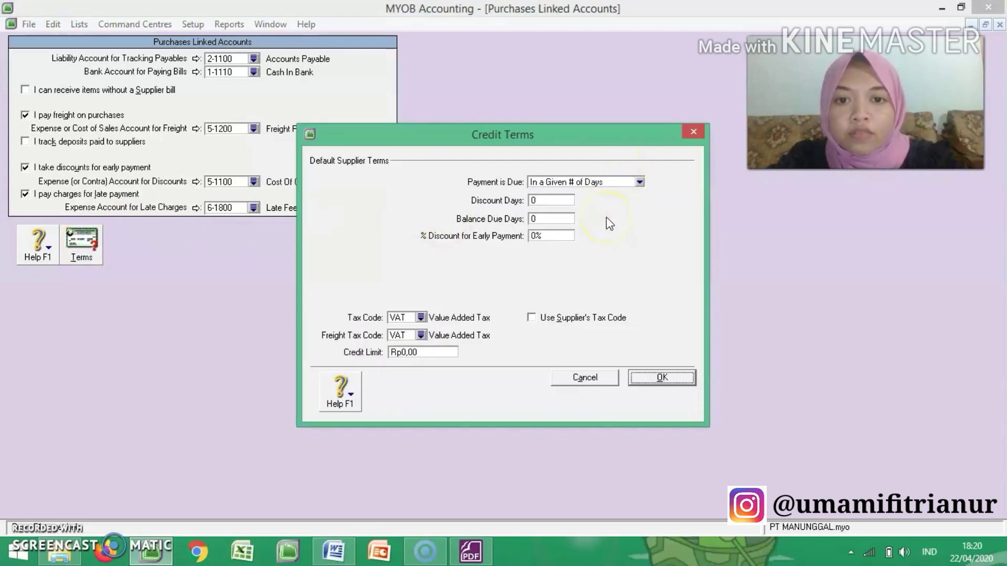
click(549, 200)
text(10)
key(Tab)
Step: After checking the purchase terms in the exercise PDF, set the suppliers' balance due days to 60 and early payment discount to 2%
click(487, 554)
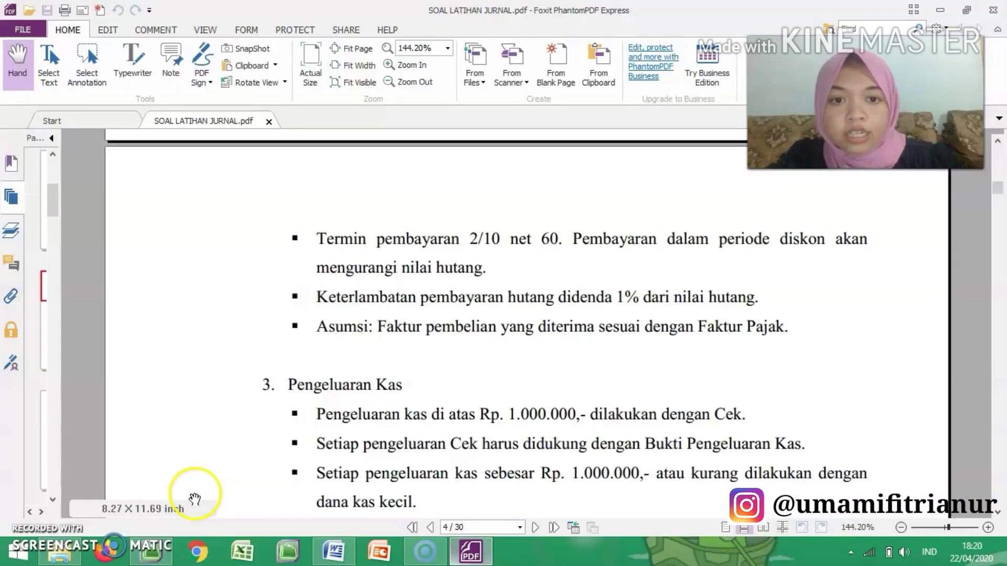
click(152, 555)
text(60)
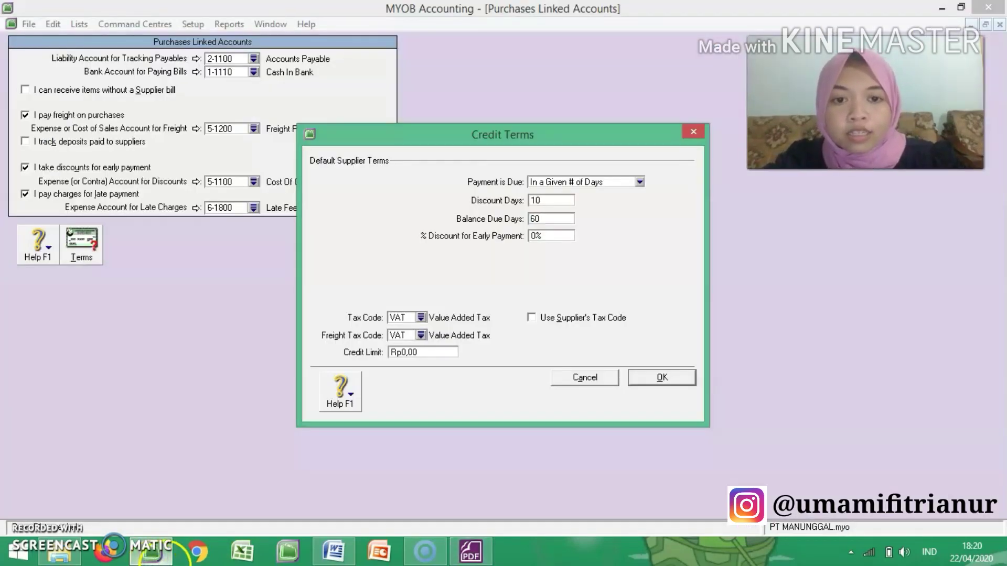
click(538, 236)
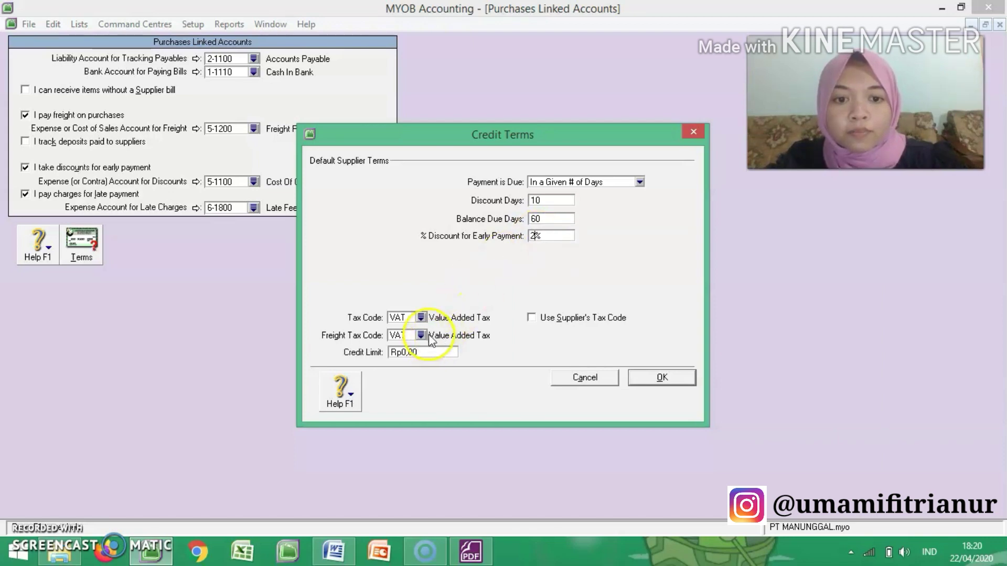
Step: Set the supplier freight tax code to N-T, then save the credit terms and the Purchases linked accounts
click(421, 336)
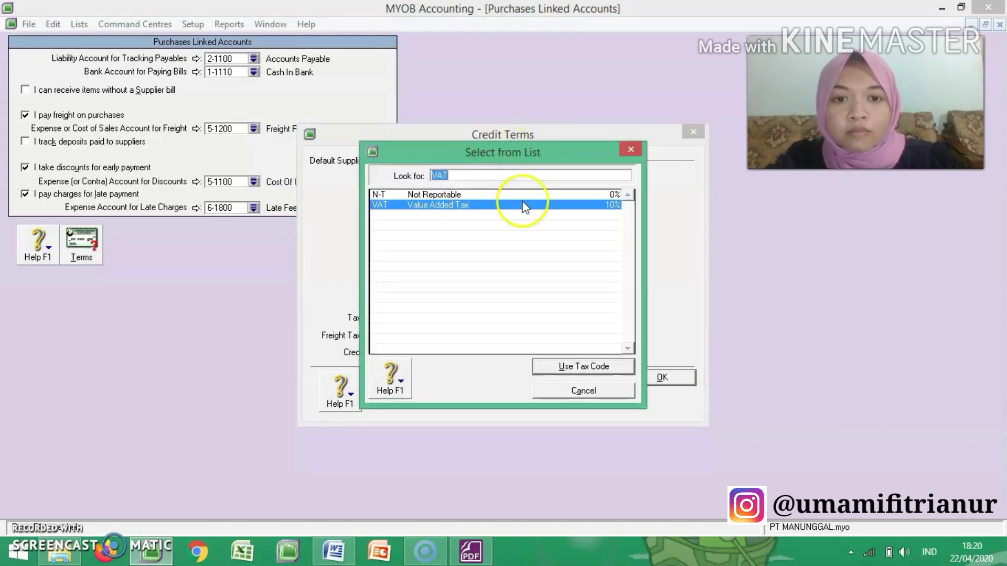
double_click(508, 195)
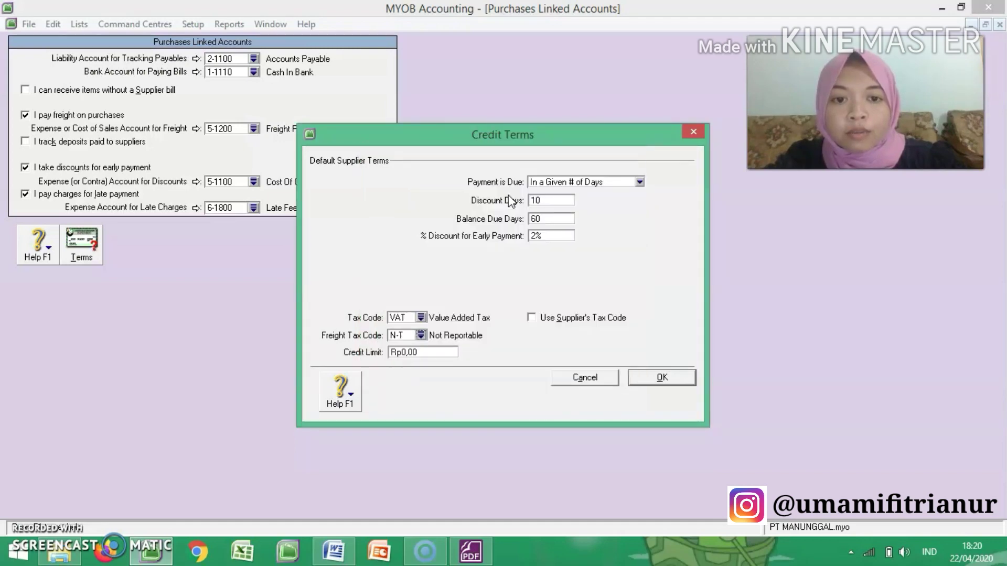
click(663, 378)
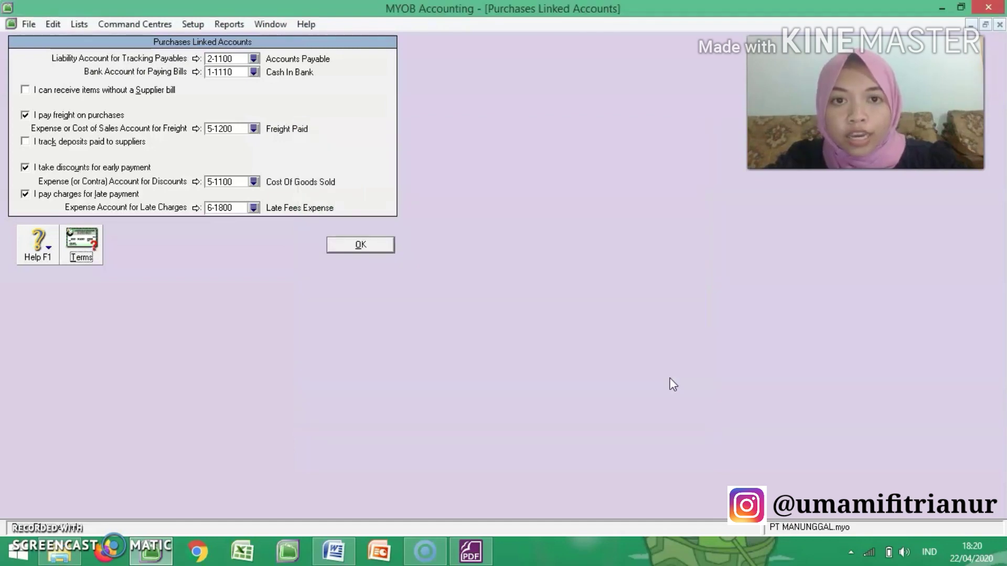
click(354, 246)
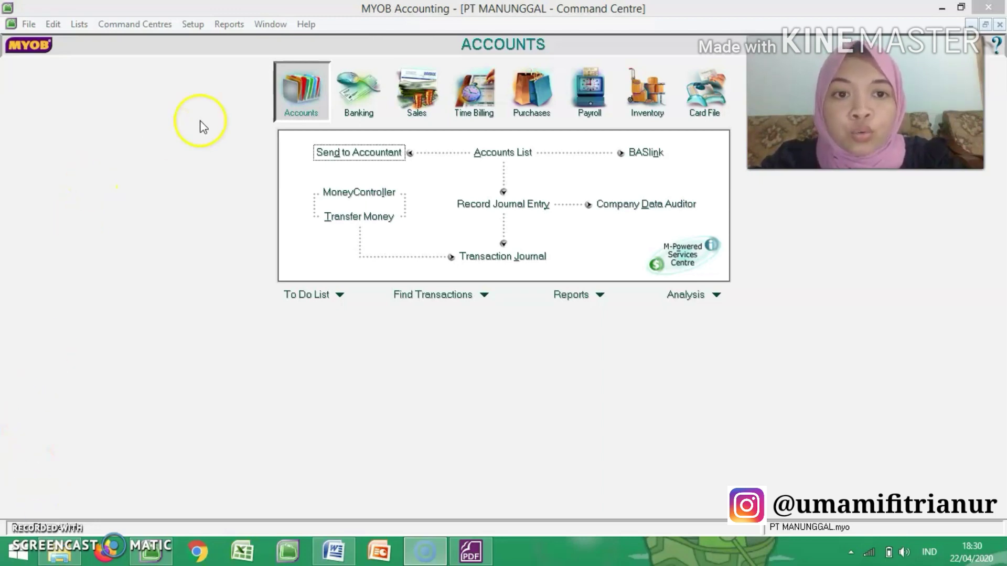
Step: Open the Card File's Cards List, show the customer cards, and start a new customer card
click(716, 108)
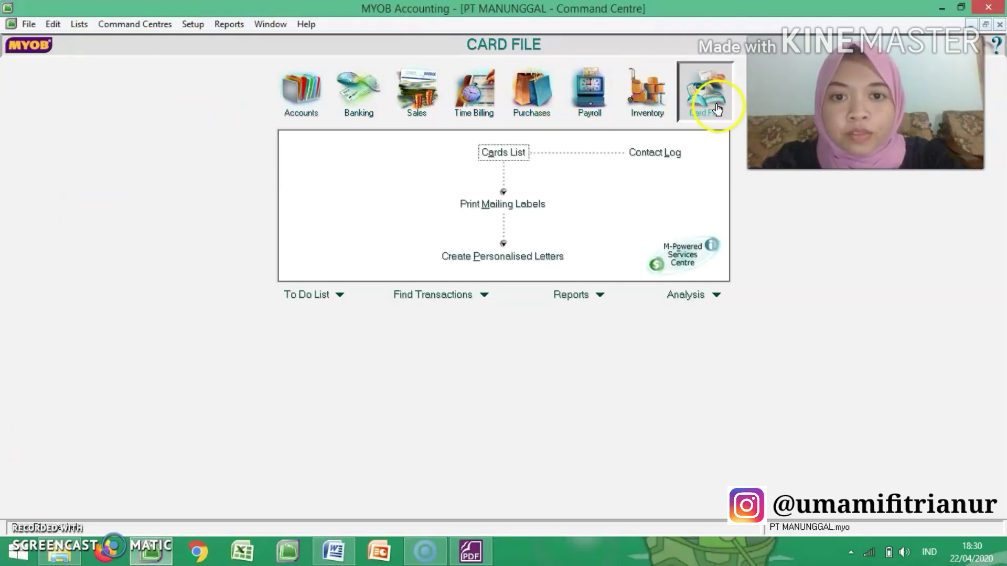
click(508, 153)
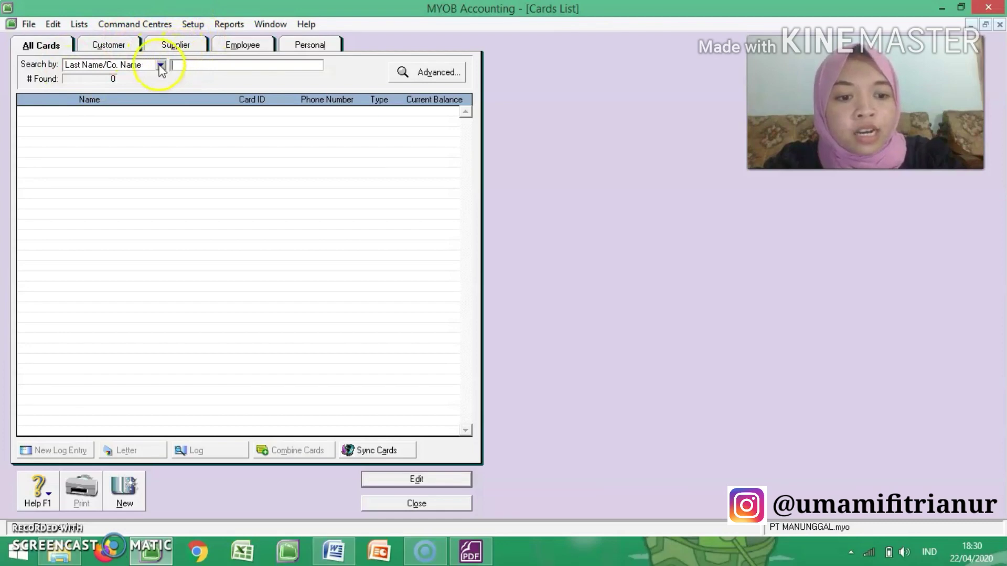
click(109, 48)
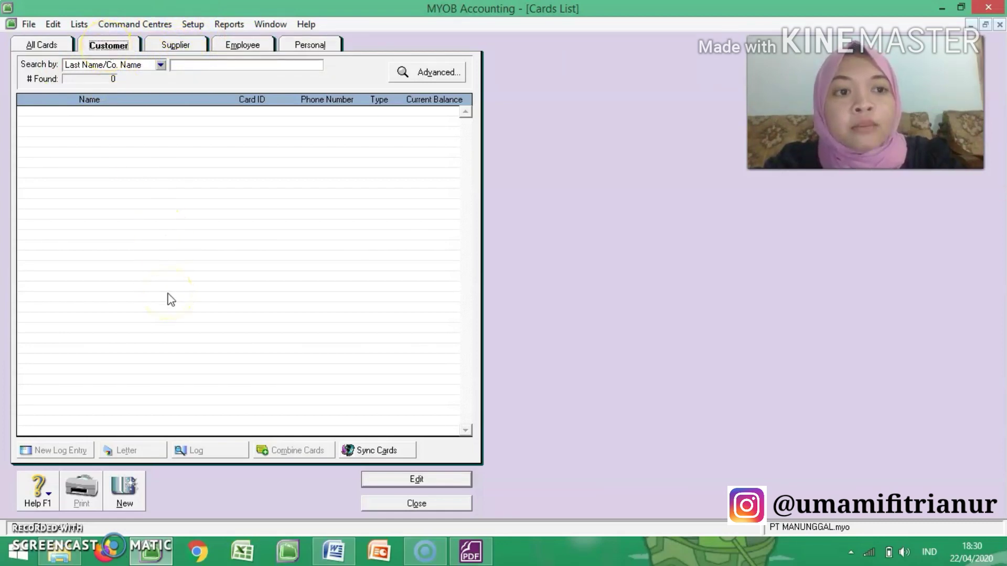
click(129, 489)
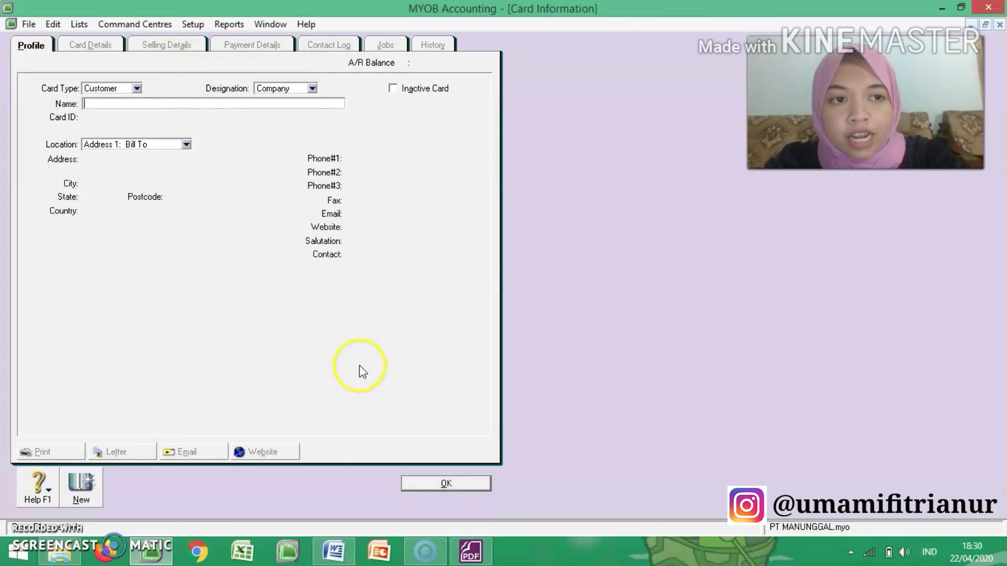
Step: Examine the accounts receivable details and the Daftar Customer table in the exercise PDF for the customers' card data
click(475, 548)
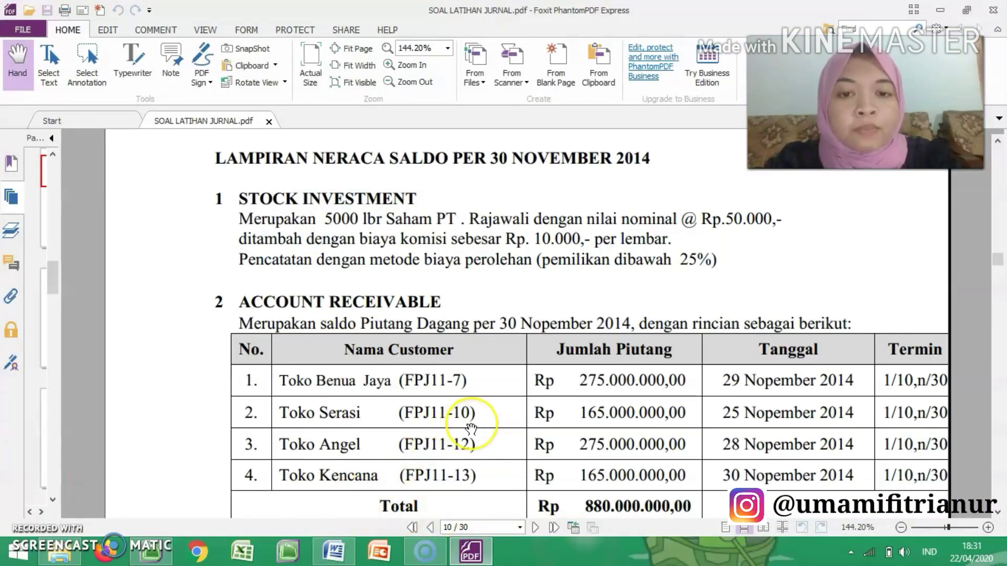
scroll(472, 423, down, 1)
scroll(472, 423, down, 1)
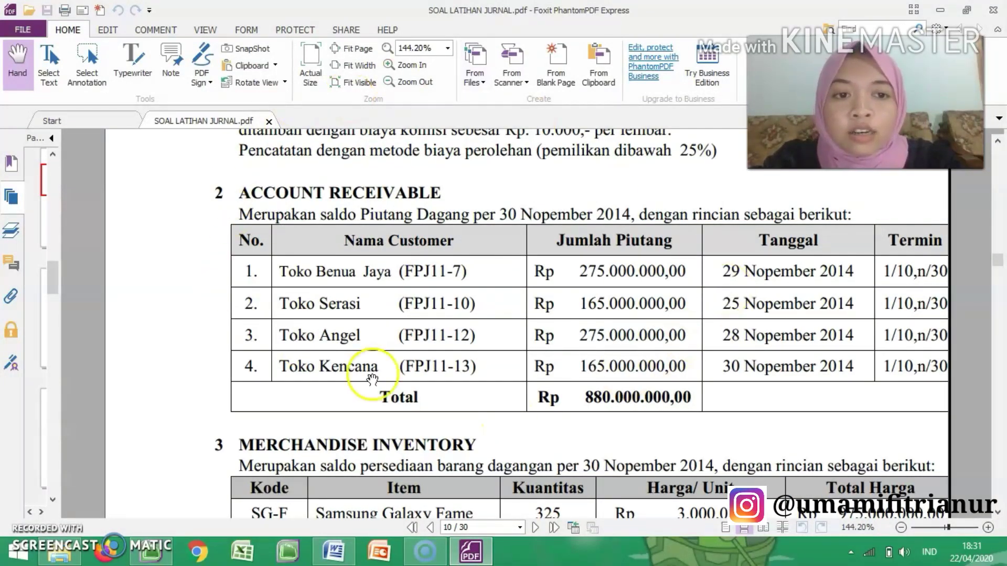
scroll(514, 239, down, 1)
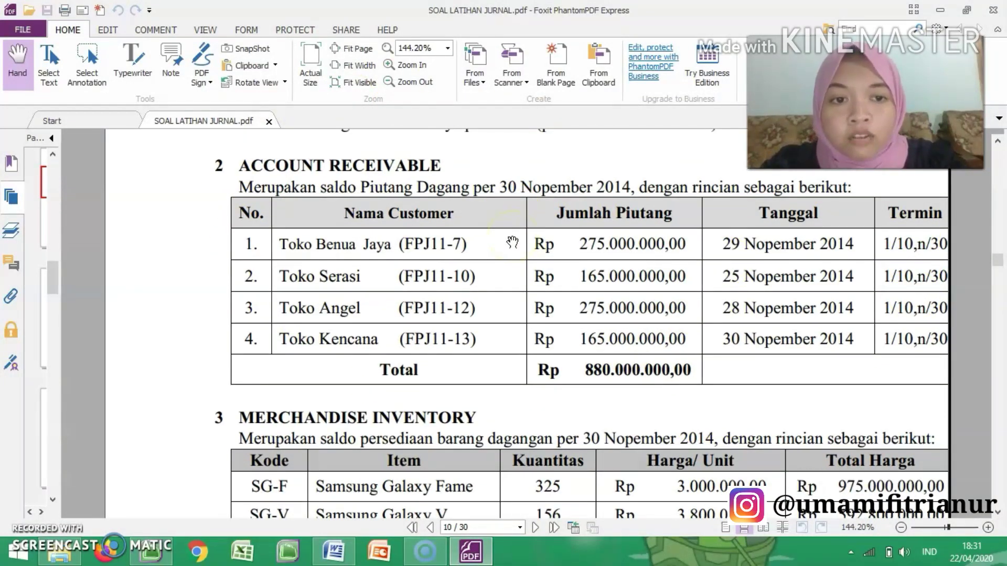
scroll(512, 241, down, 5)
scroll(512, 241, down, 12)
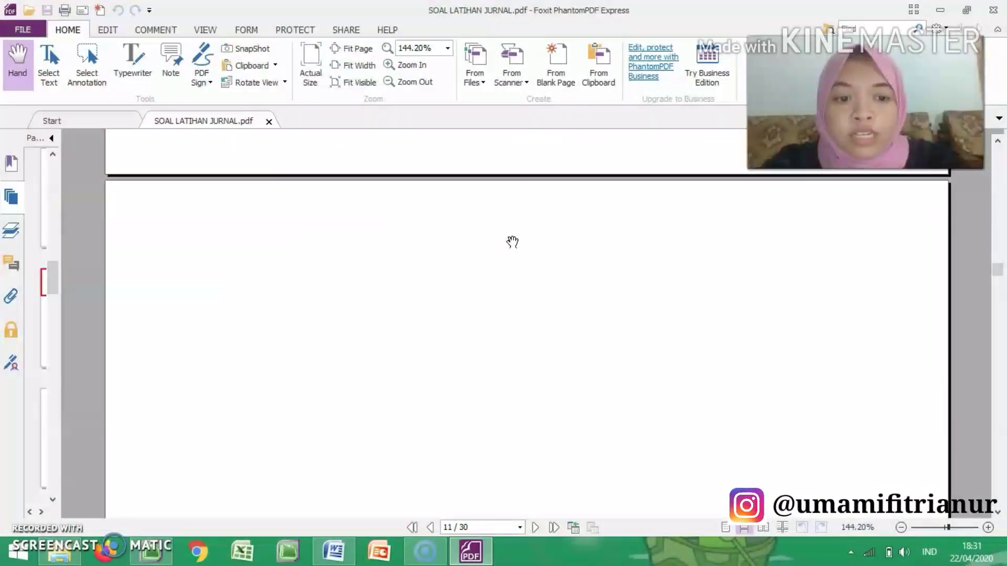
scroll(512, 241, down, 5)
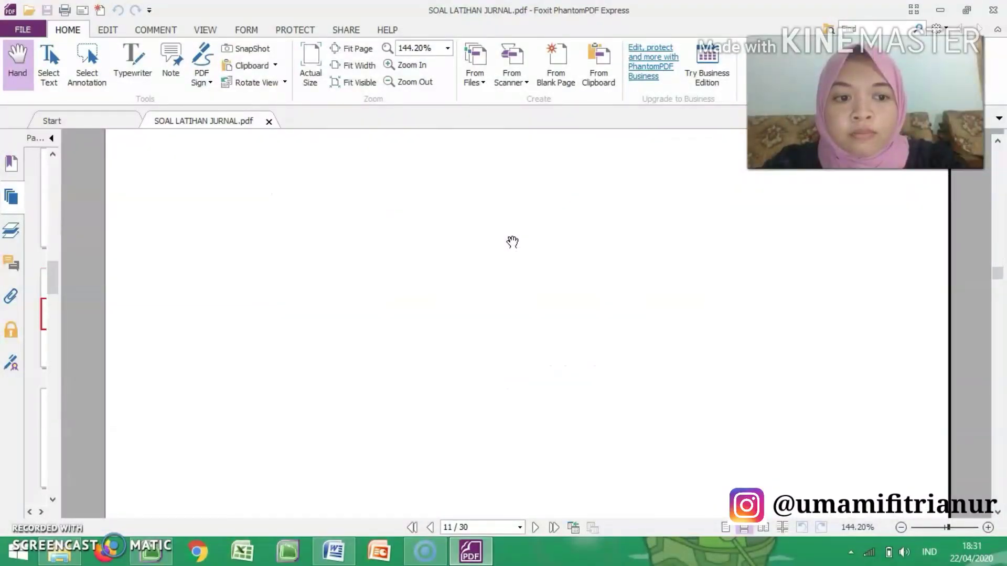
scroll(513, 241, down, 10)
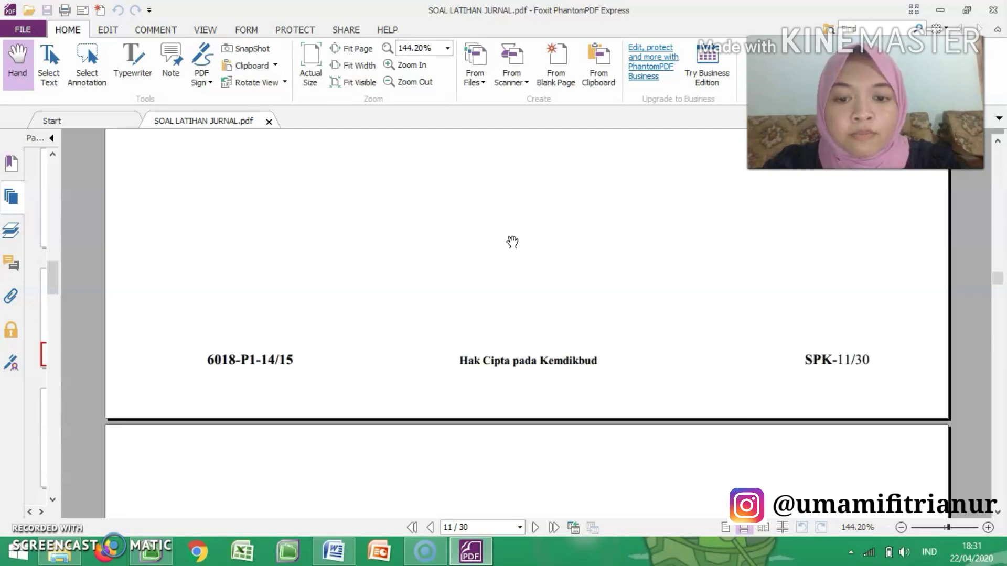
scroll(512, 242, up, 1)
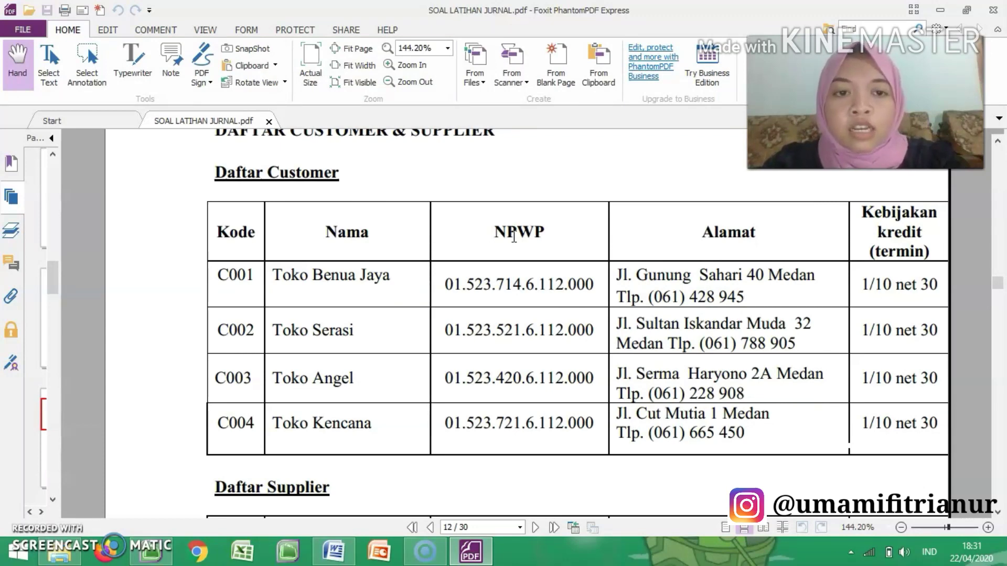
Step: Place the exercise PDF beside the accounting window and zoom it out to 84.36% so the Daftar Customer table is readable
scroll(513, 237, up, 1)
scroll(513, 237, down, 1)
scroll(513, 237, up, 1)
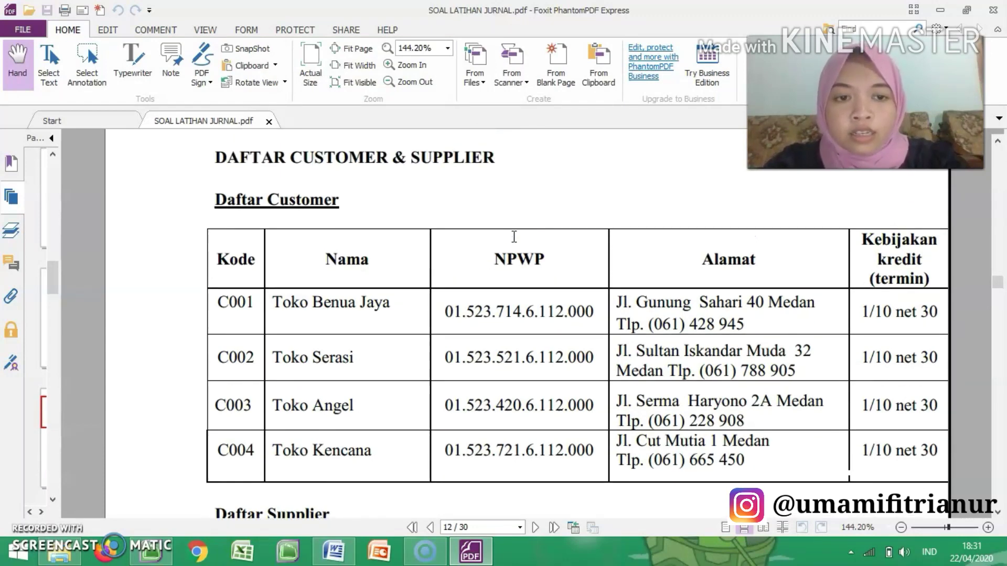
click(150, 550)
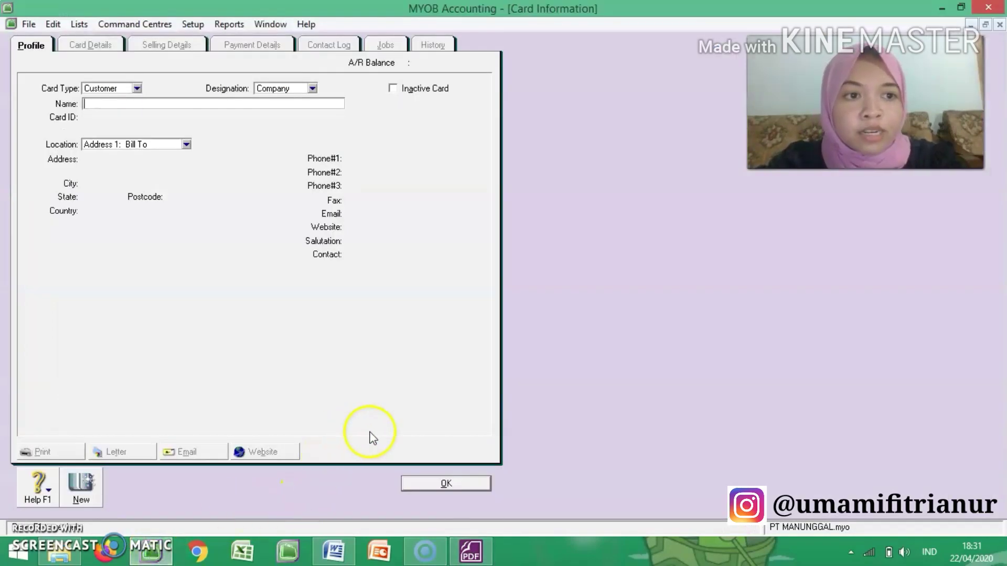
click(474, 554)
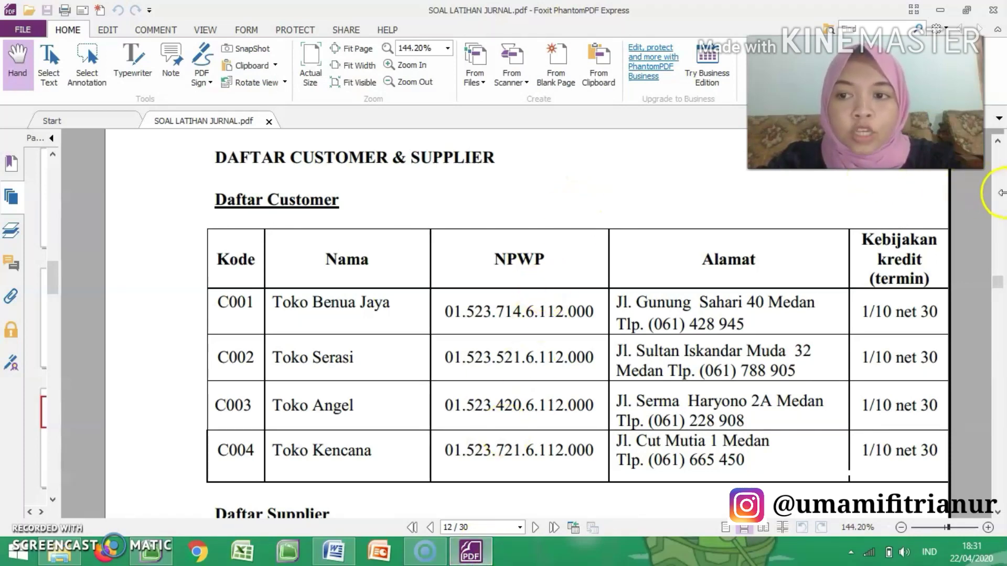
drag(1005, 198, 757, 237)
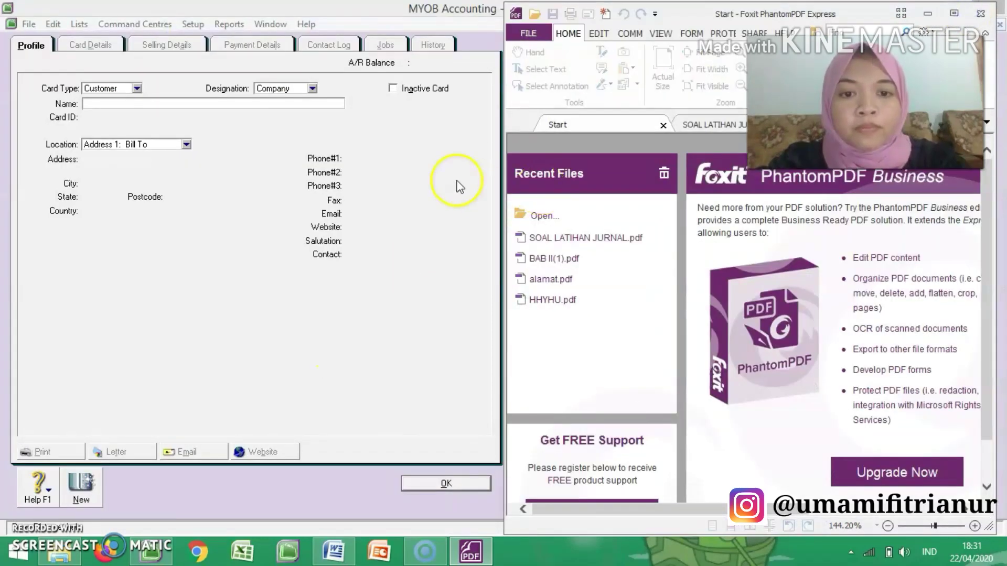
click(703, 127)
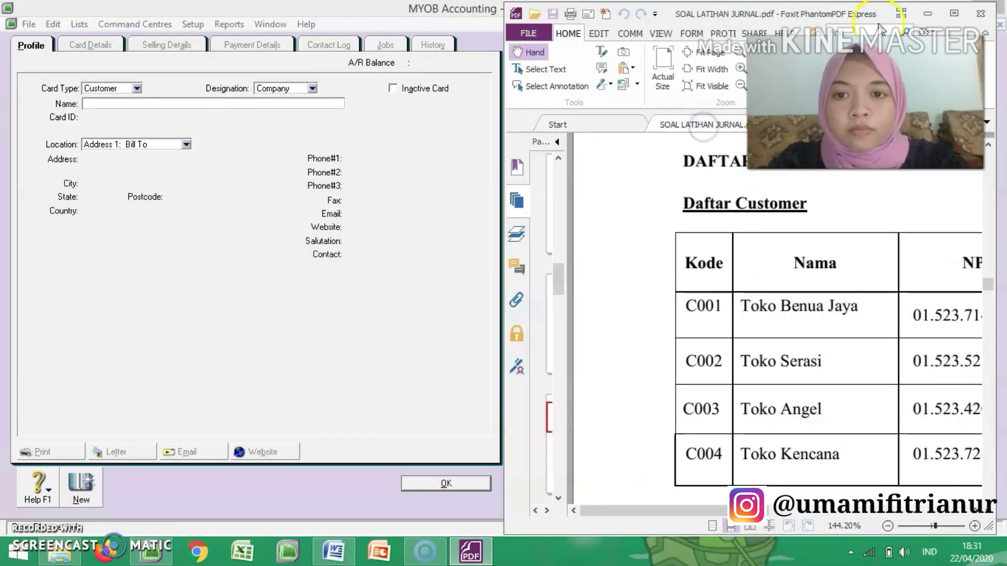
click(886, 526)
click(887, 526)
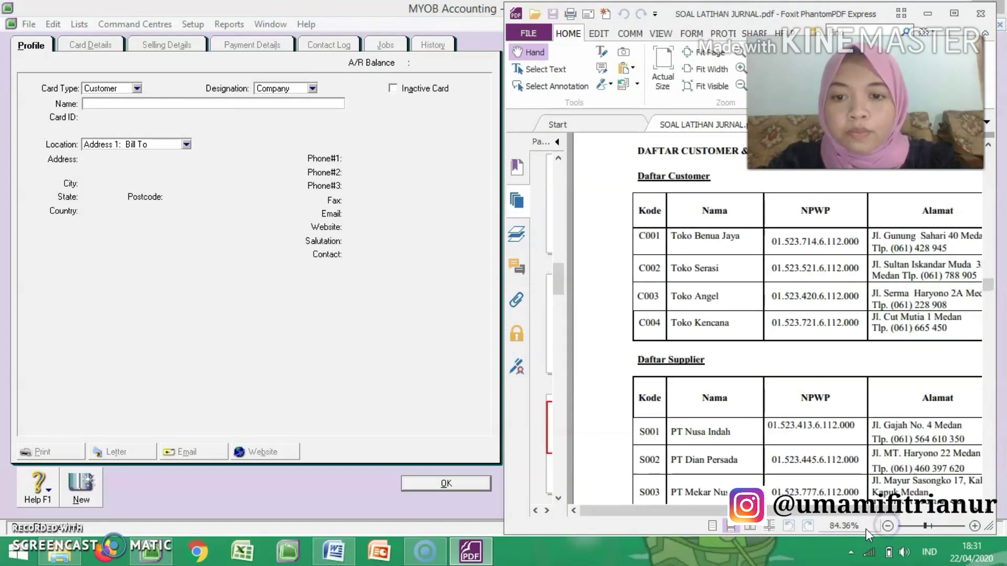
drag(817, 508, 858, 512)
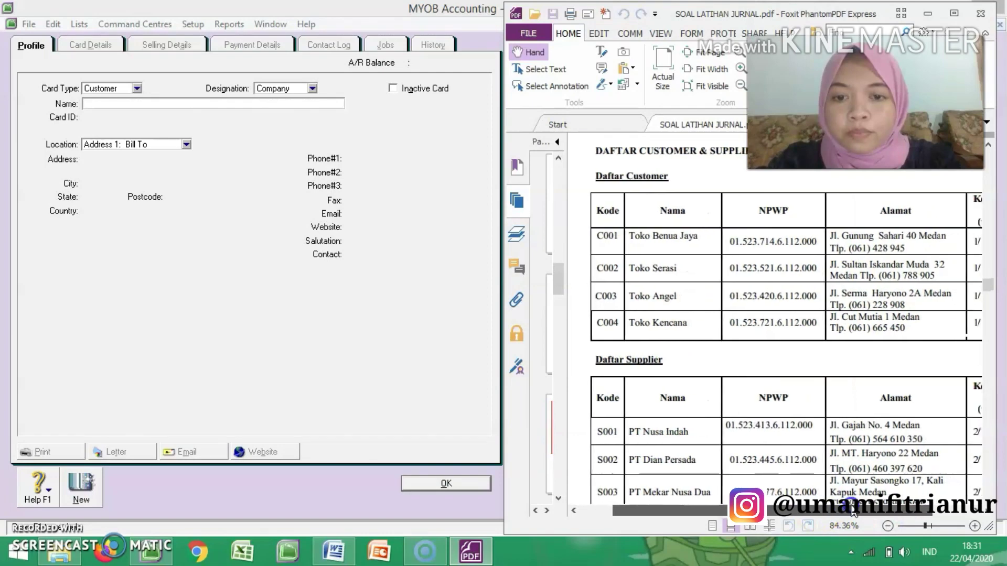
Step: Restore and narrow the MYOB window so the blank customer card fits next to the exercise PDF
click(372, 14)
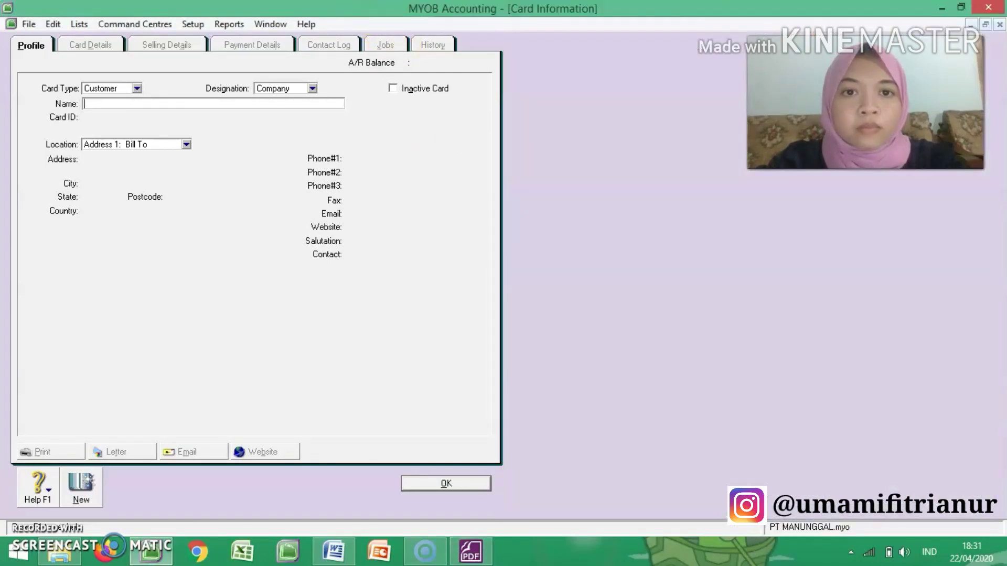
click(963, 7)
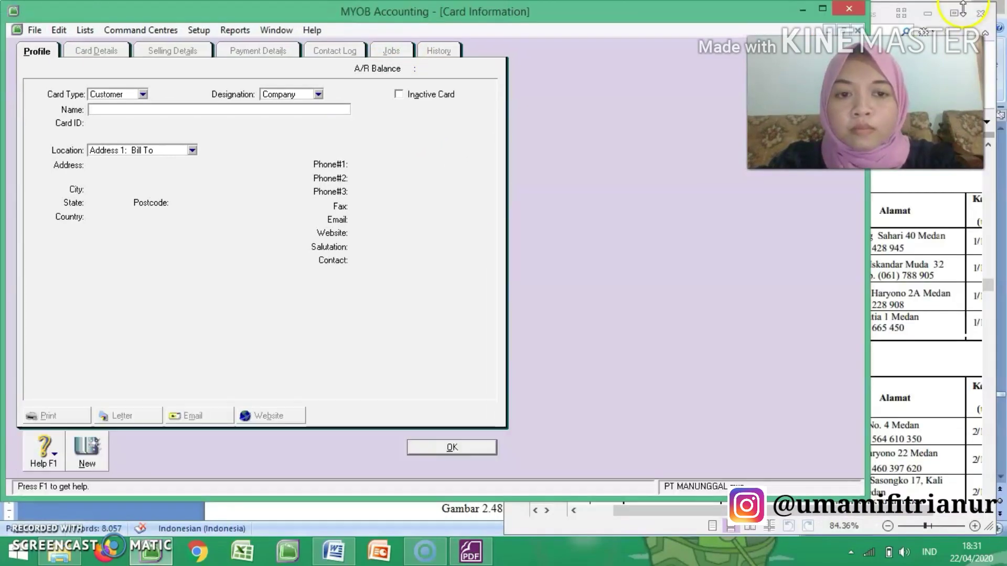
drag(873, 268, 535, 294)
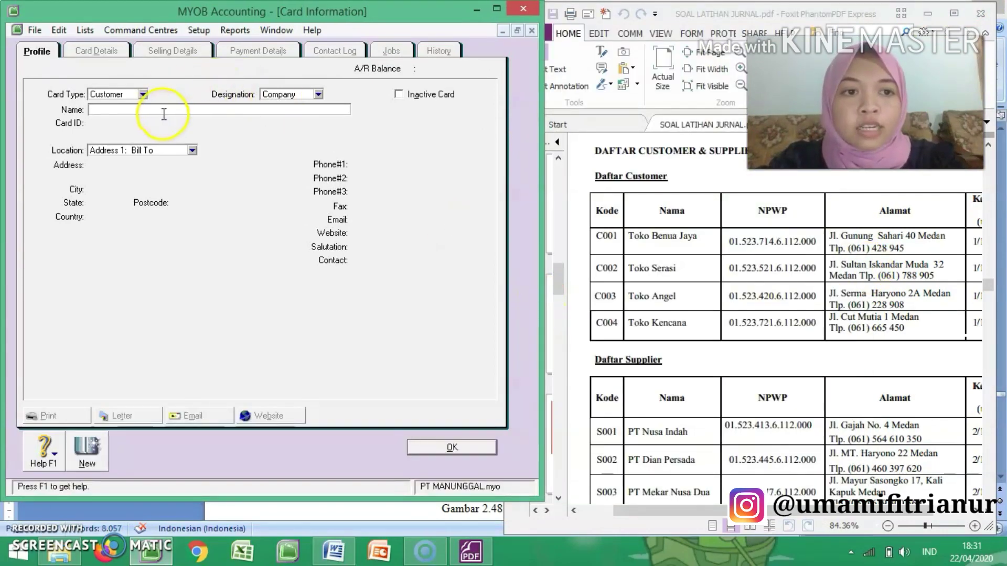
Step: Name the new customer card Toko Benua Jaya and enter its customer code from the Daftar Customer table as the card ID
text(Toko Benua Jaya)
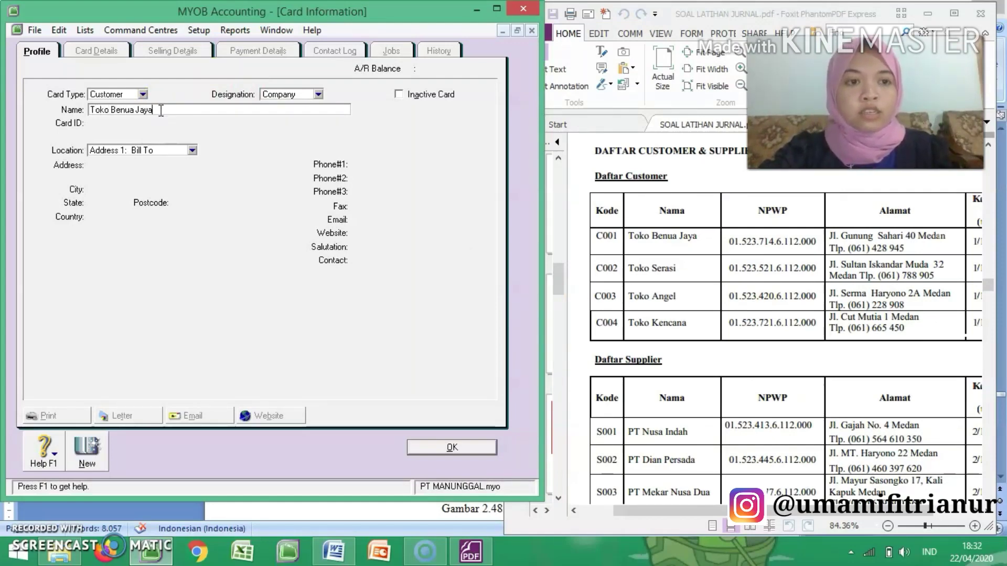
key(Tab)
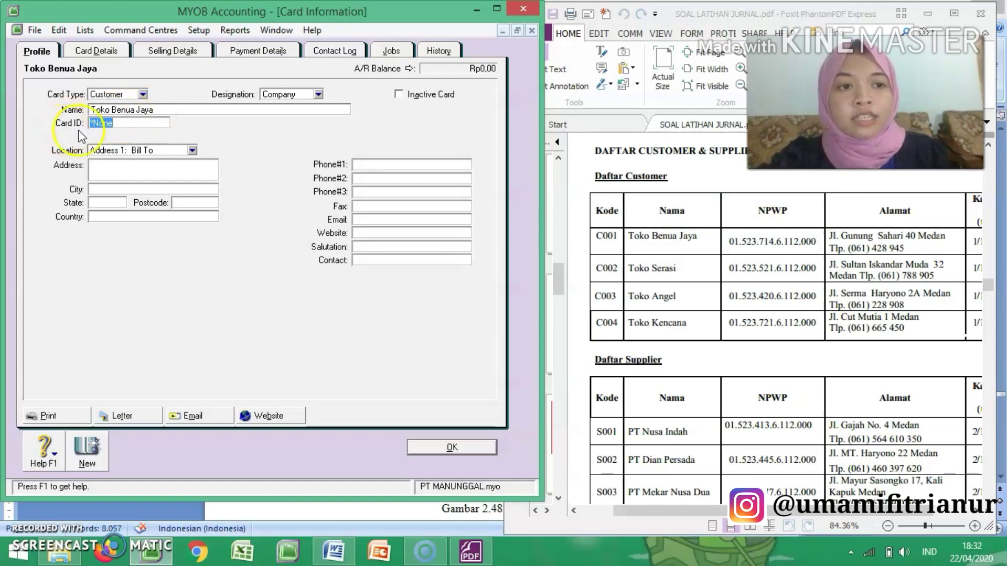
text(C001)
Step: Fill in Toko Benua Jaya's billing street address and city from the Daftar Customer table
click(180, 174)
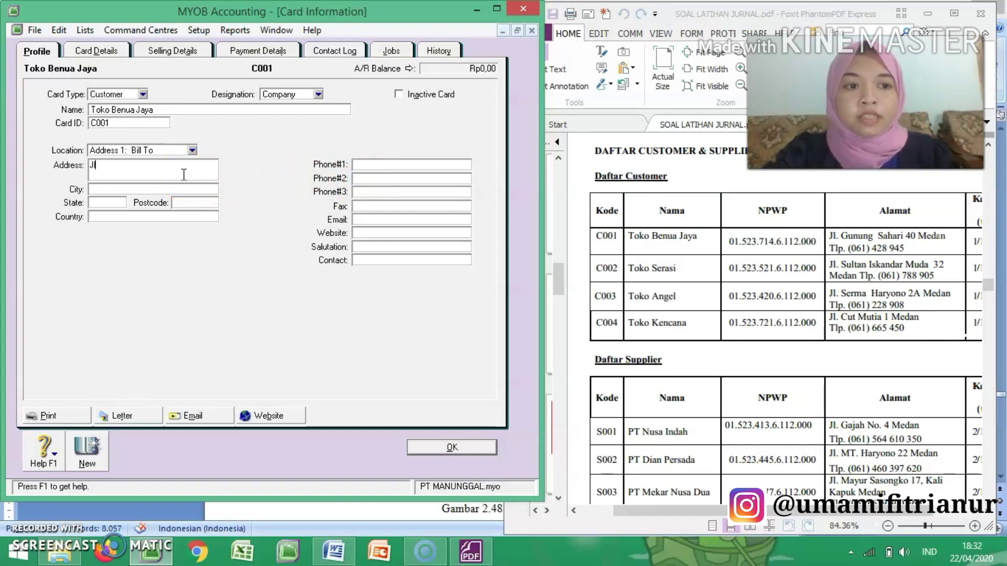
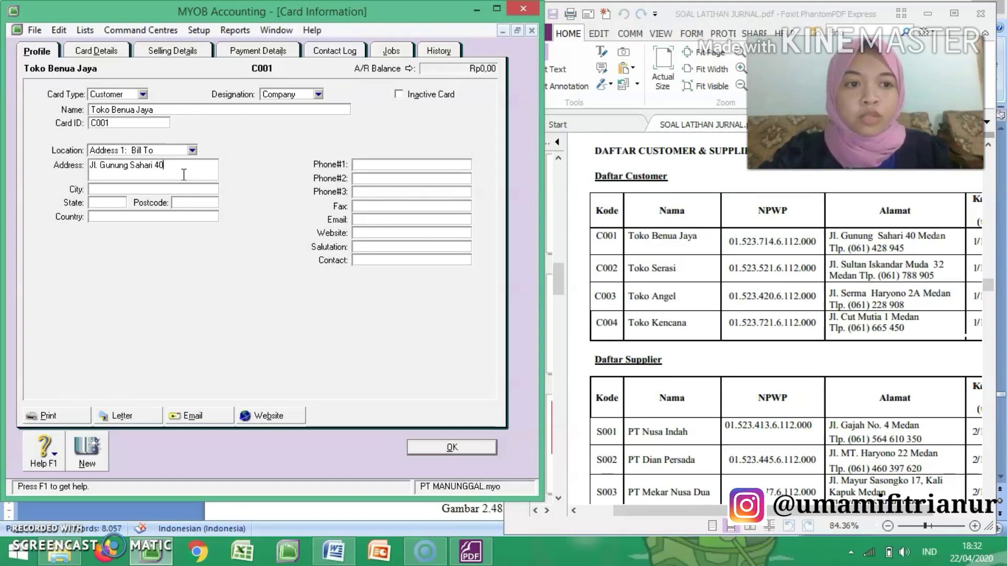
click(166, 186)
text(Medan)
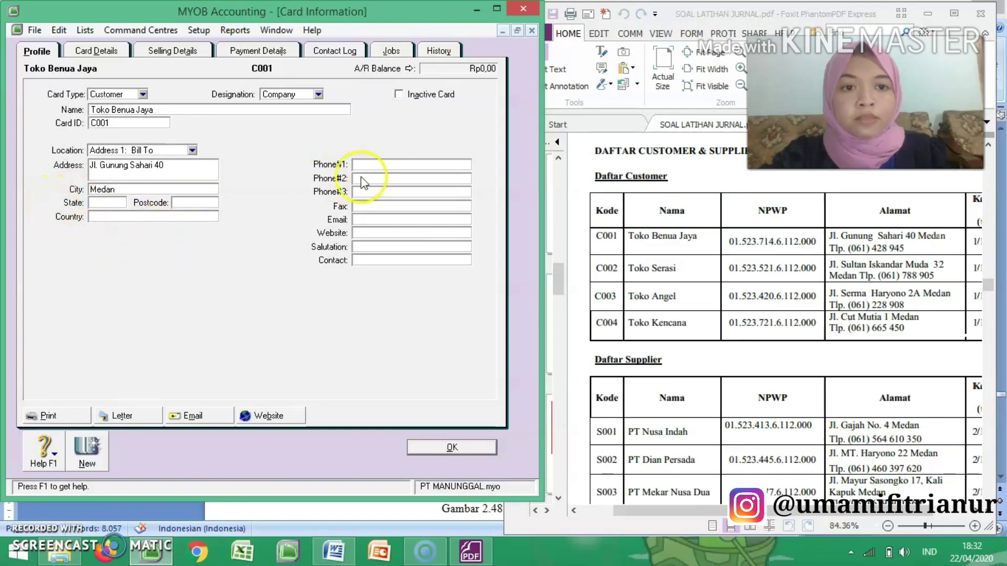
click(379, 167)
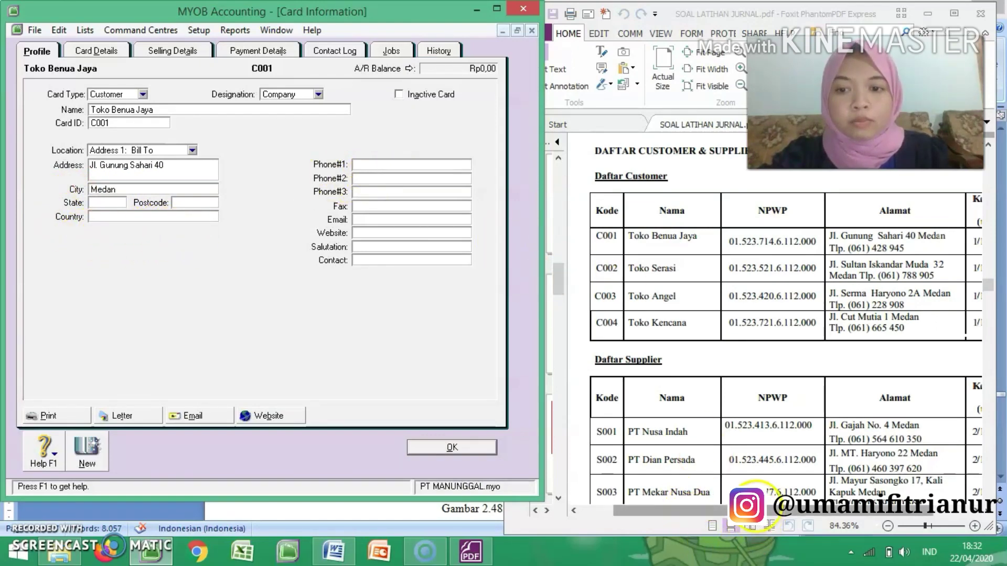
click(754, 496)
drag(755, 506, 788, 506)
click(376, 166)
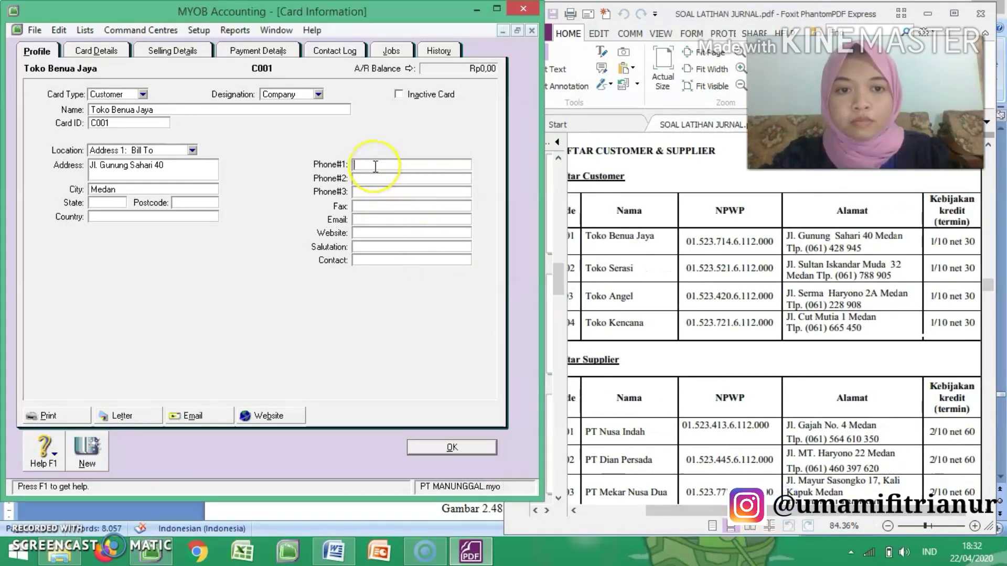
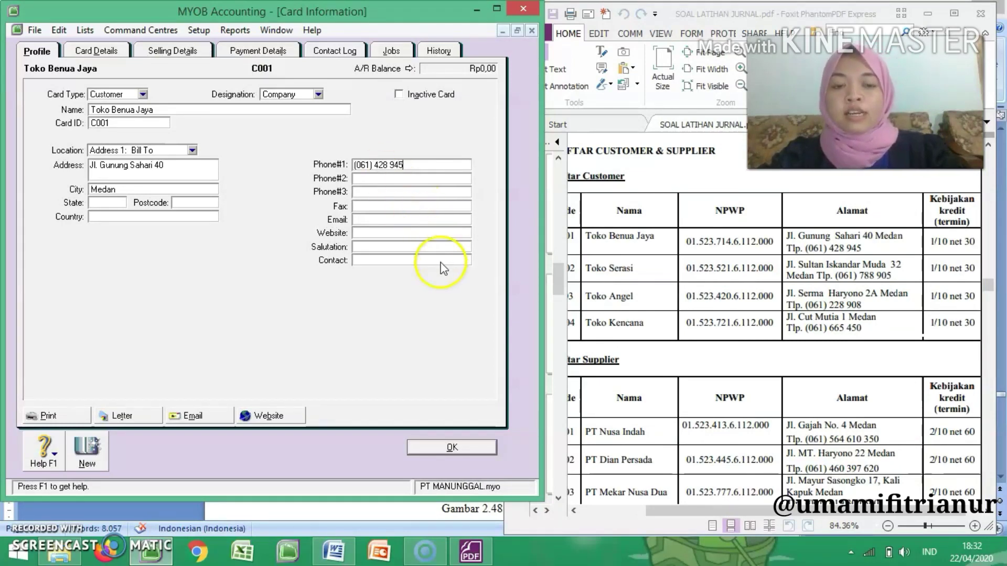
Step: Set the sale layout in Toko Benua Jaya's selling details to Item
click(96, 51)
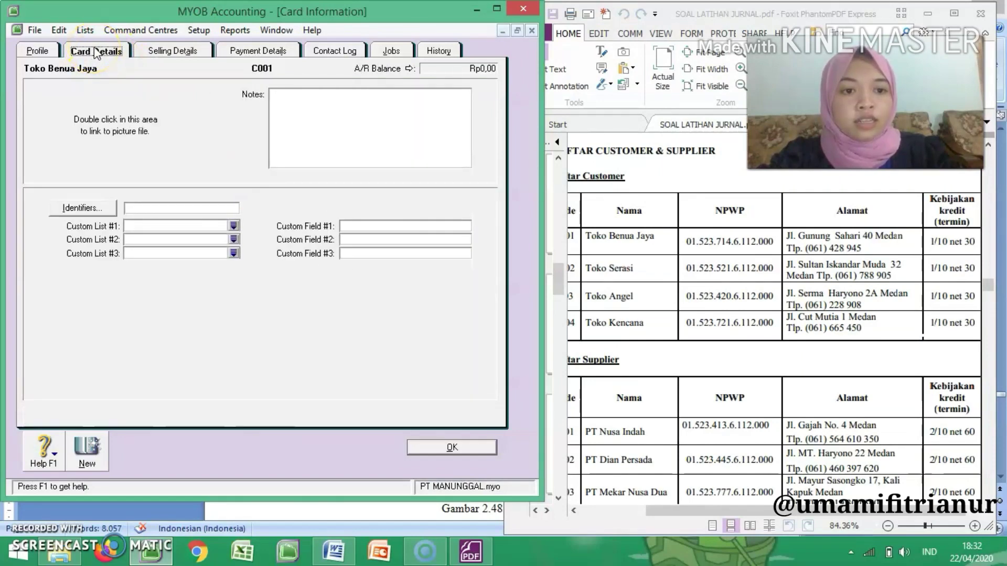
click(171, 52)
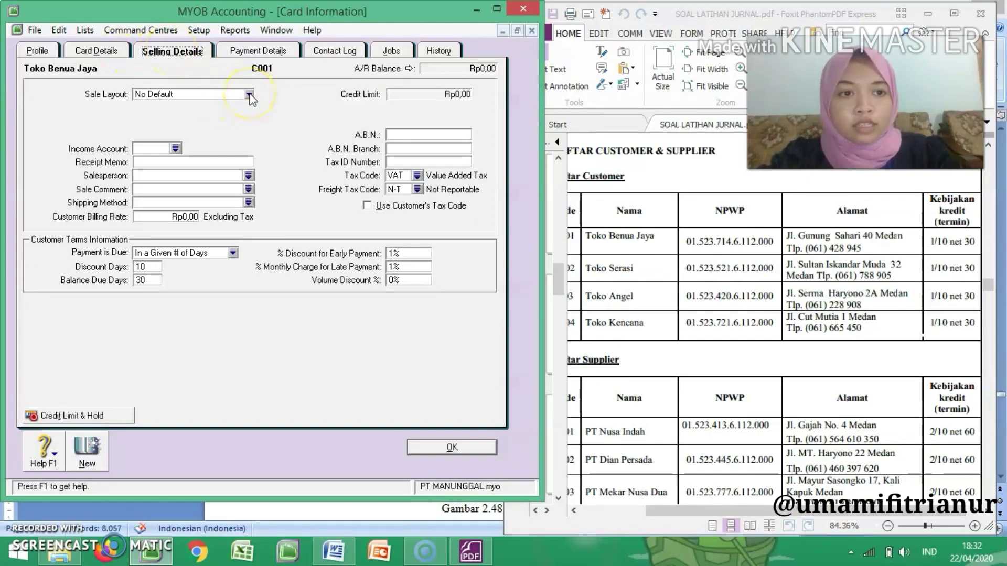
click(250, 95)
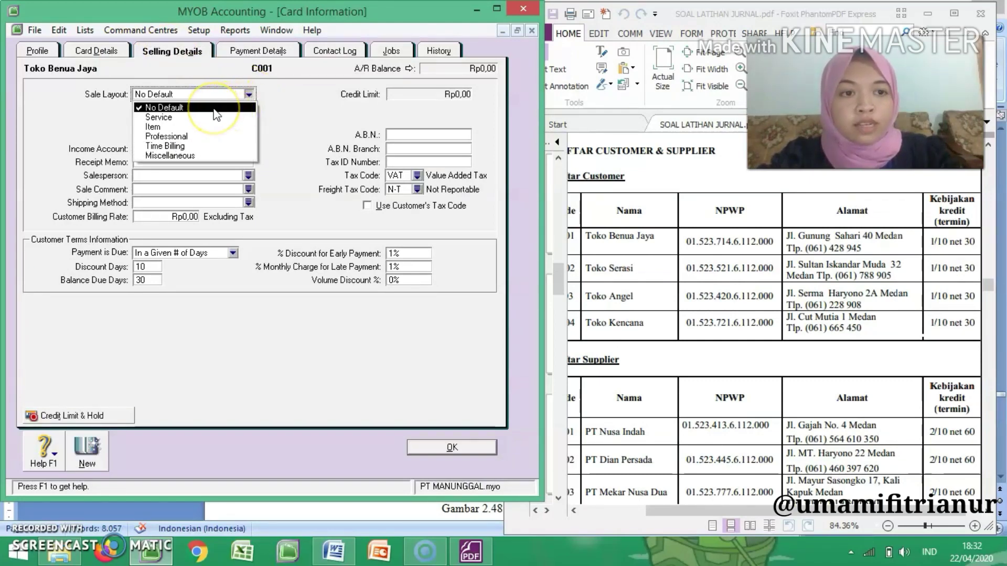
click(197, 128)
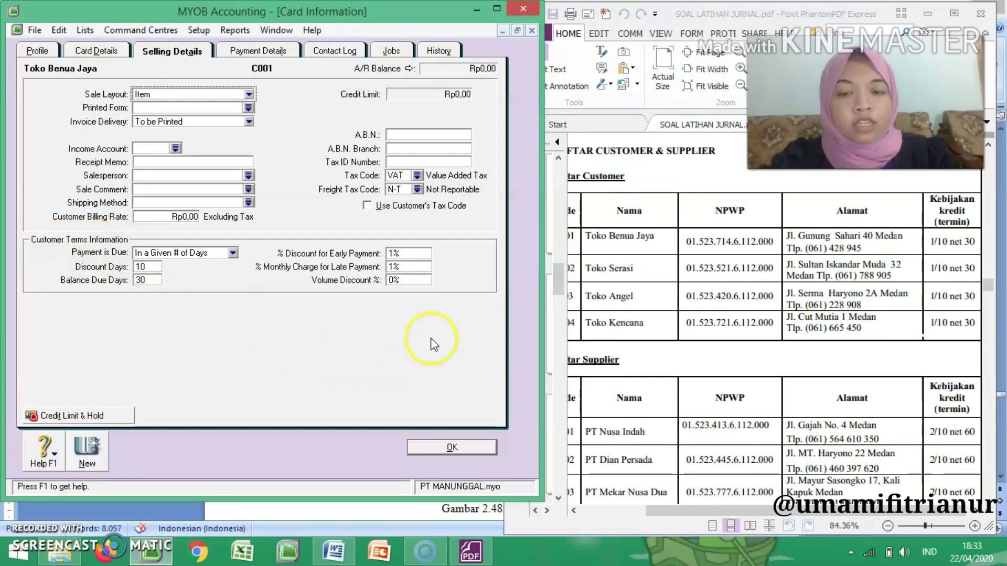
Step: Enter Toko Benua Jaya's NPWP from the exercise PDF as the tax ID number, without the dots
click(398, 162)
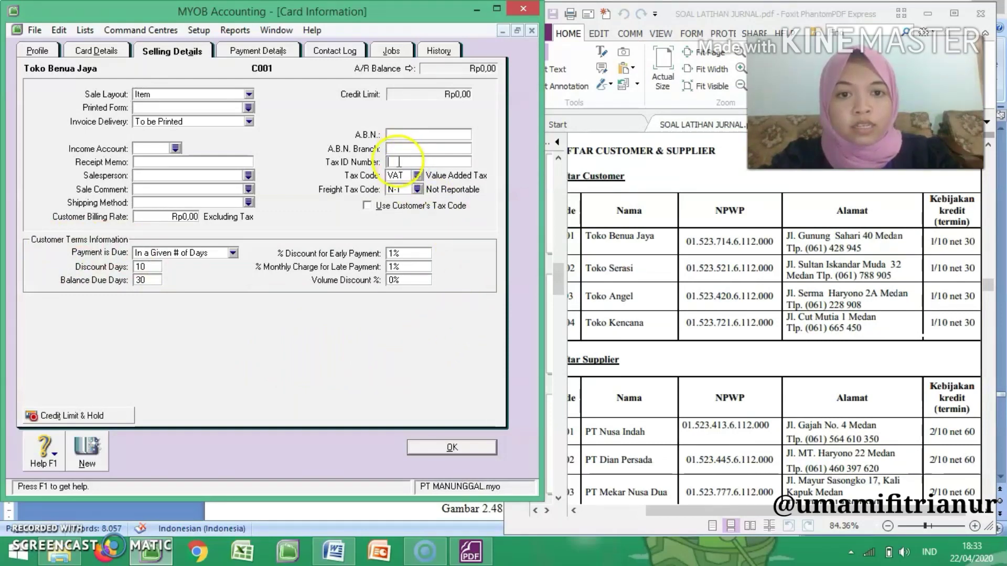
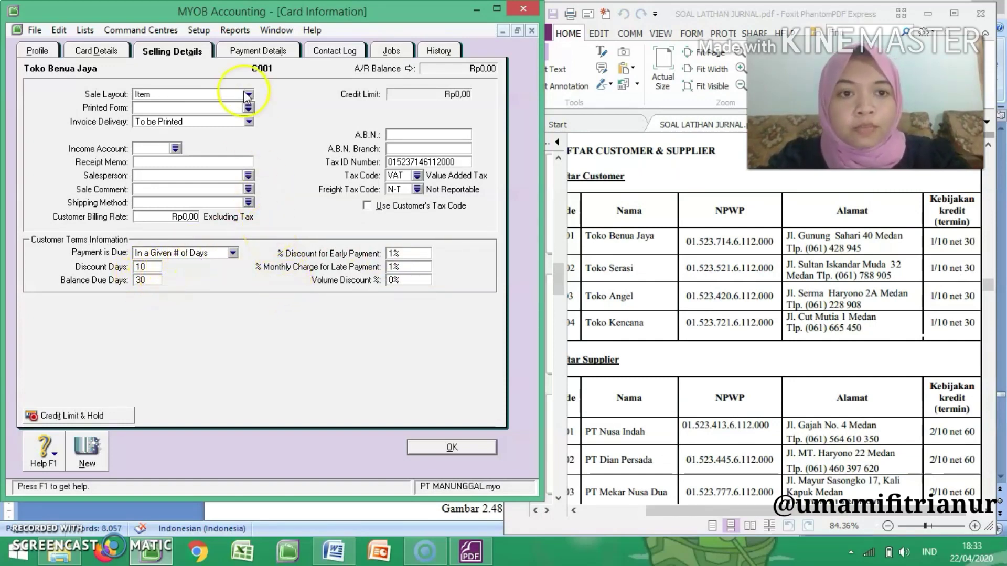
Step: Review Toko Benua Jaya's payment details, contact log, jobs and history, and return to the card's profile
click(254, 55)
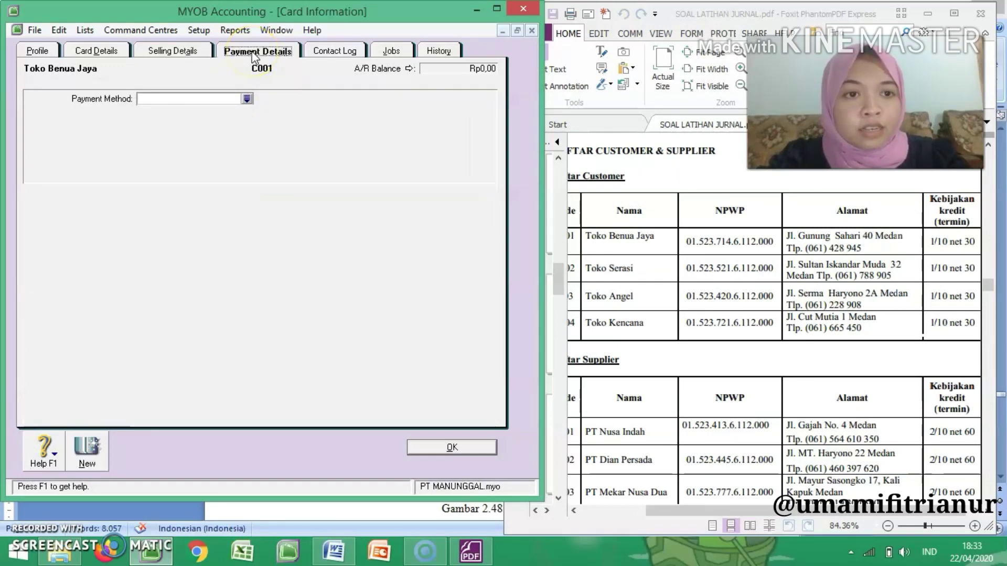
click(336, 51)
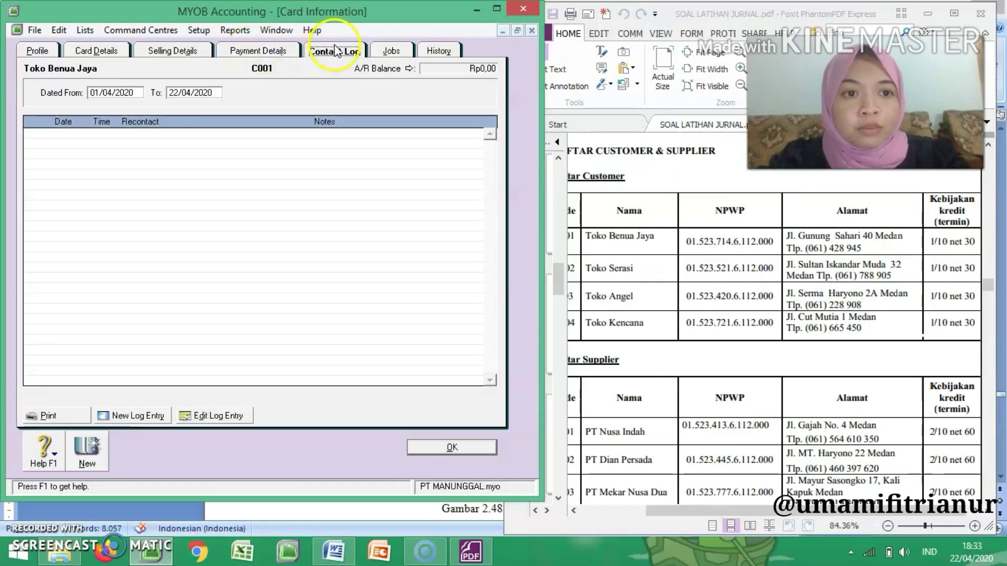
click(391, 50)
click(431, 53)
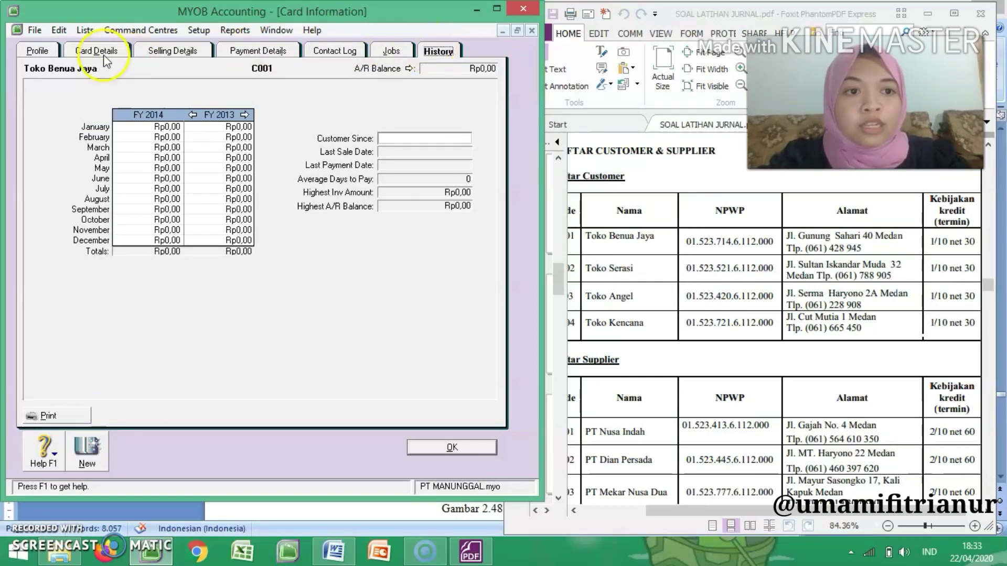
click(37, 51)
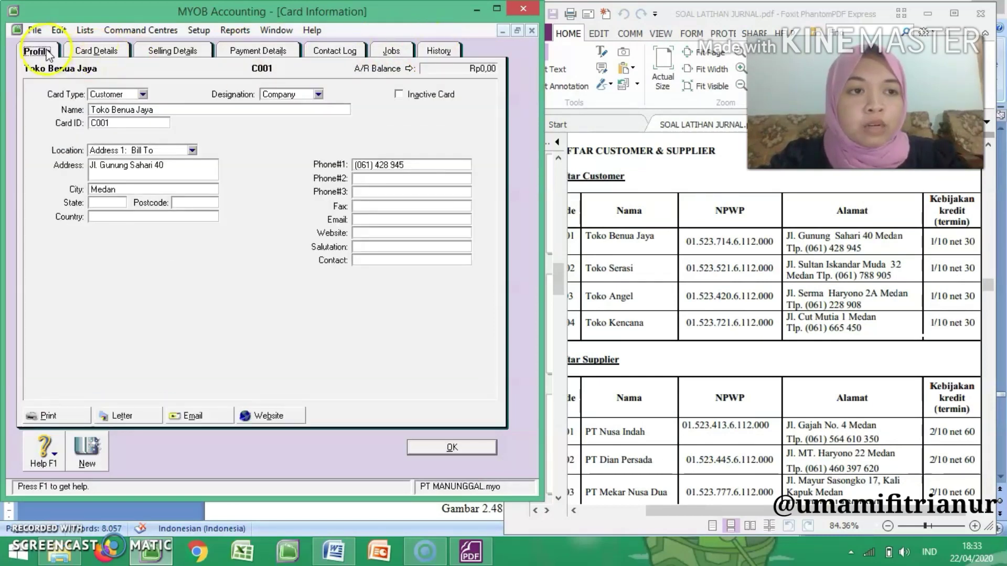
Step: Create a new customer card named Toko Serasi with card ID C002
click(87, 450)
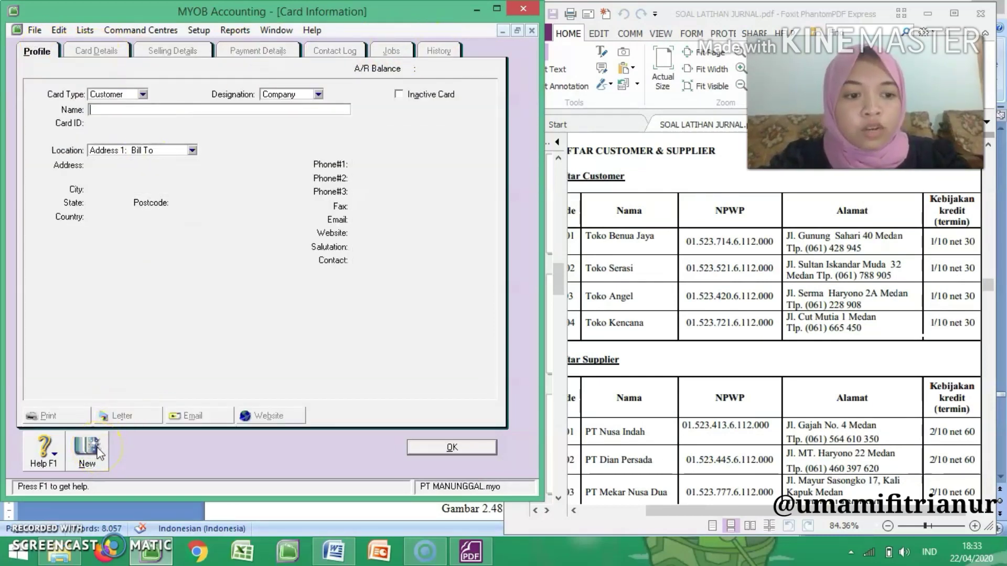
click(125, 109)
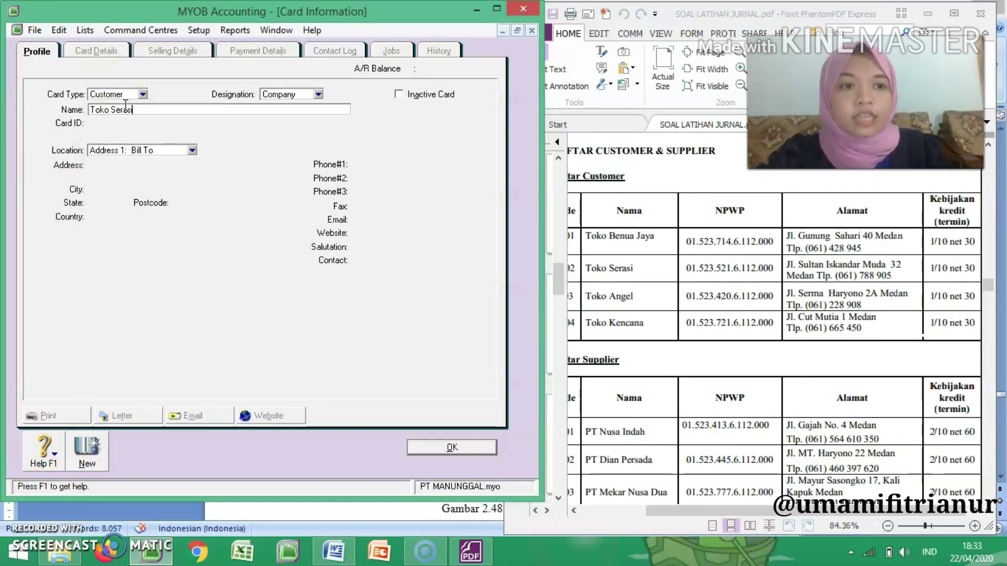
key(Tab)
text(C002)
key(Tab)
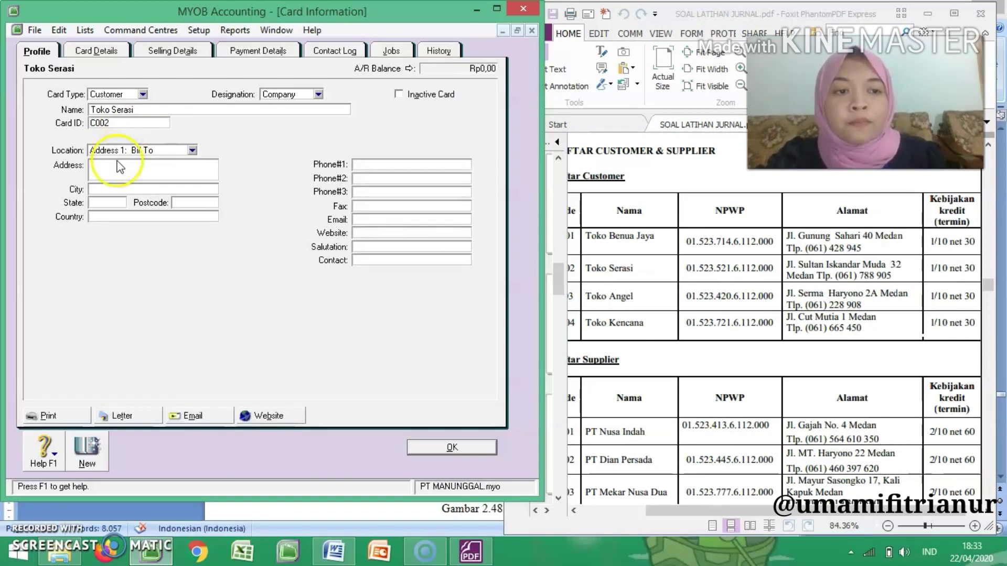
Step: Fill in Toko Serasi's billing street address, city and first phone number from the Daftar Customer table
click(119, 162)
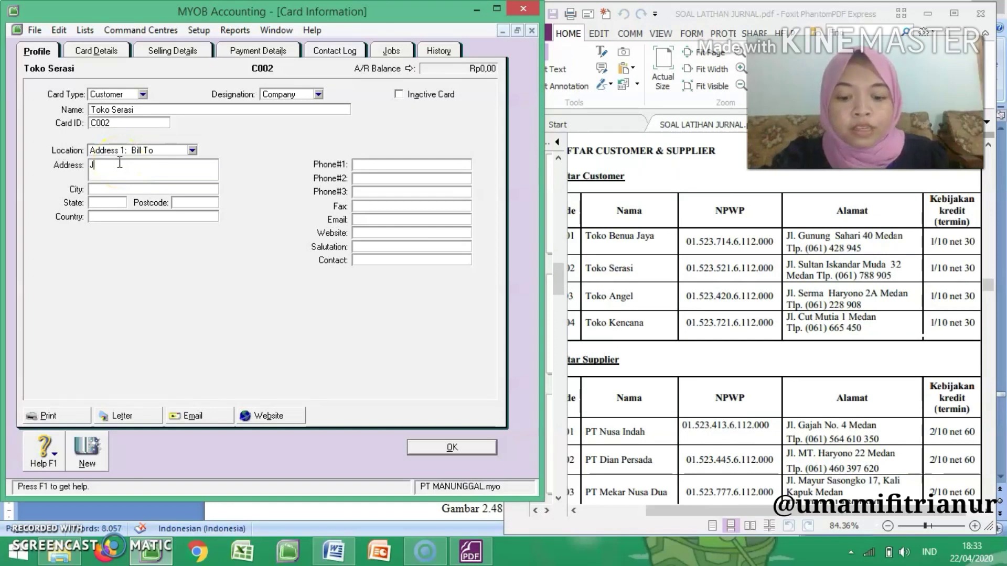
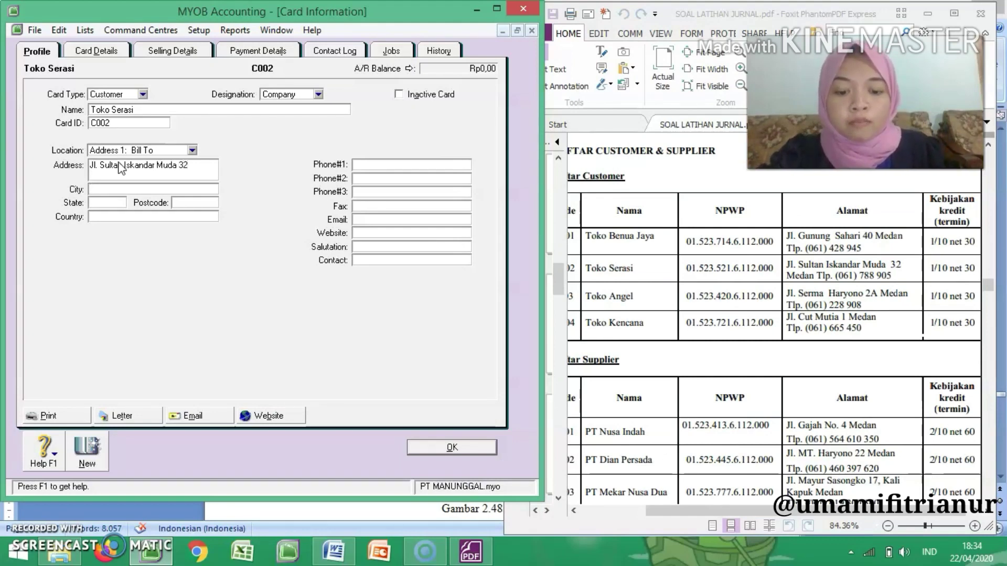
text(Medan)
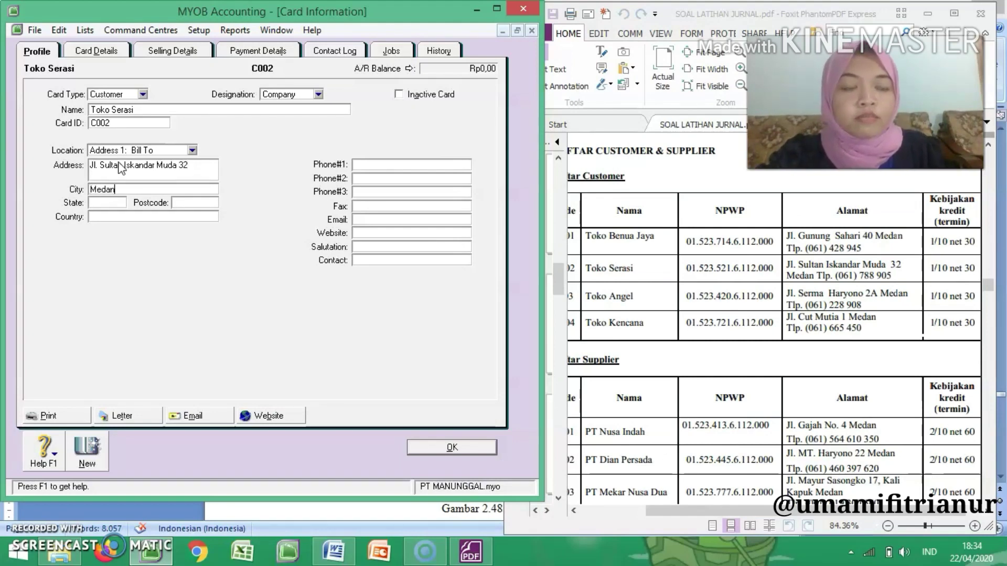
click(364, 164)
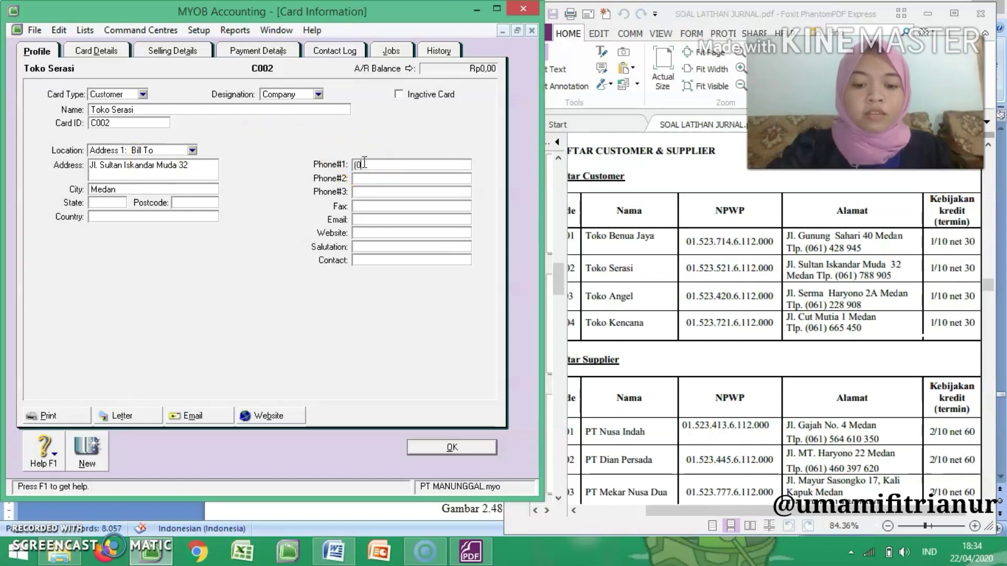
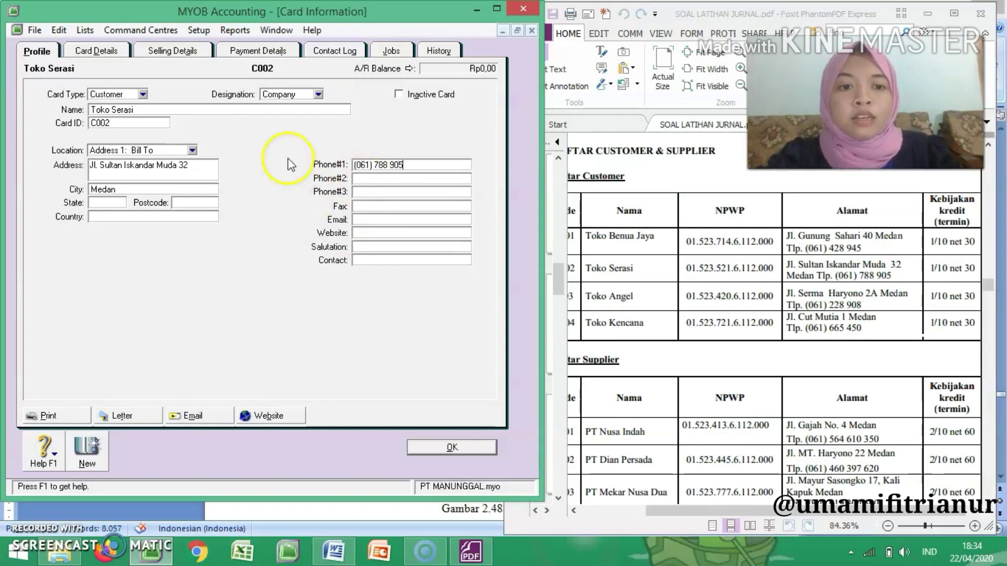
Step: Set Toko Serasi's sale layout to Item and enter its NPWP from the exercise PDF as the tax ID number, without the dots
click(147, 55)
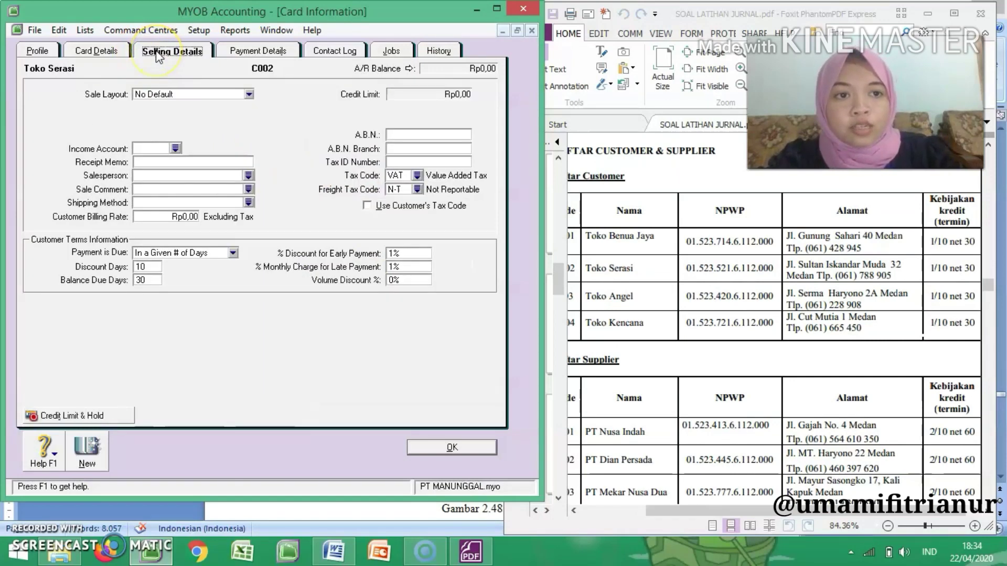
click(230, 95)
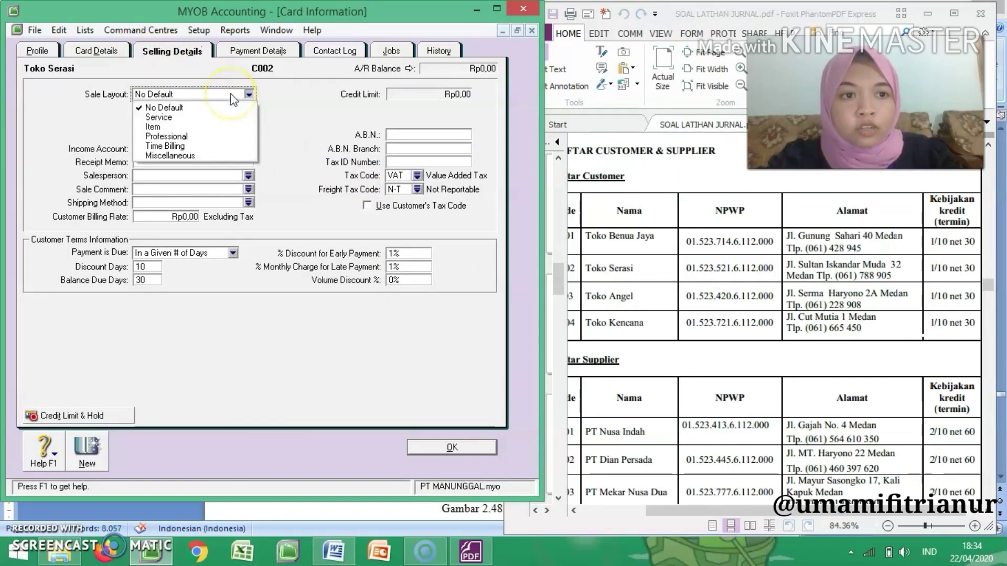
click(224, 129)
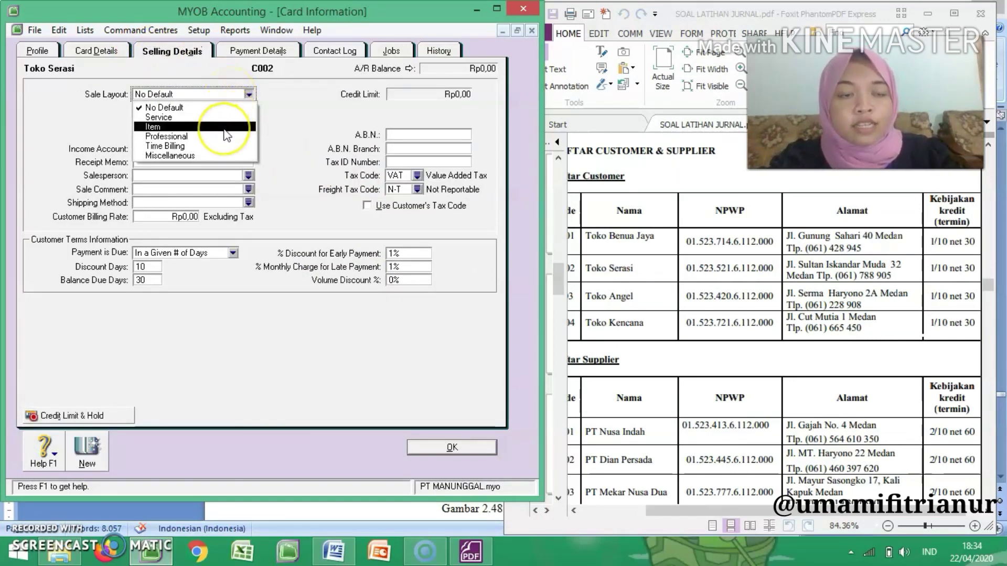
click(431, 162)
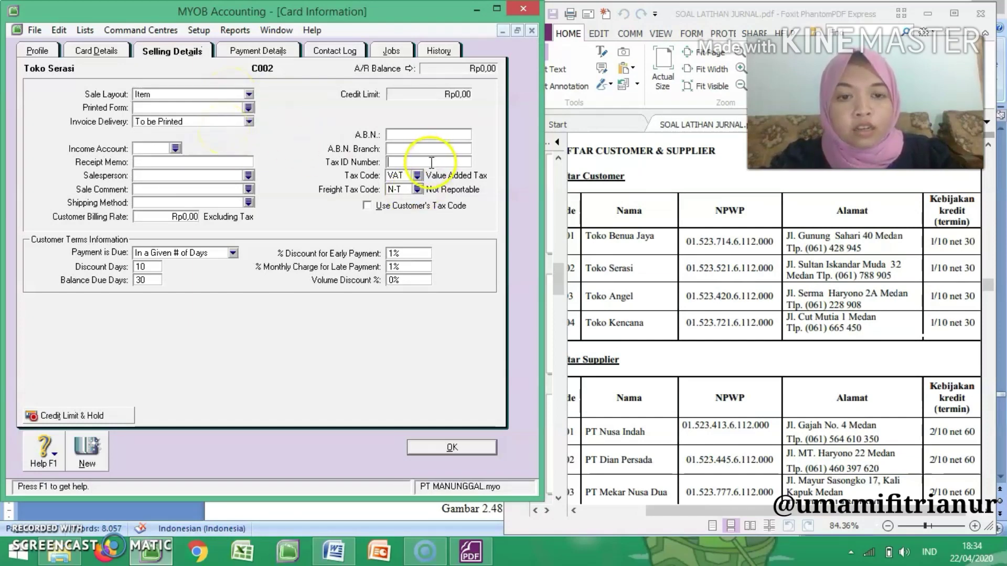
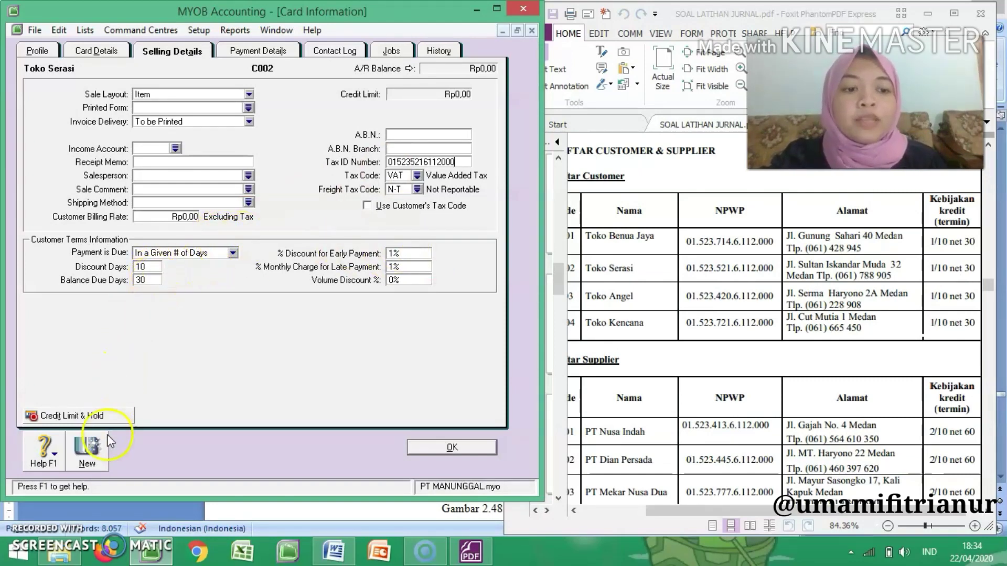
Step: Create a new customer card named Toko Angel with card ID C003
click(91, 451)
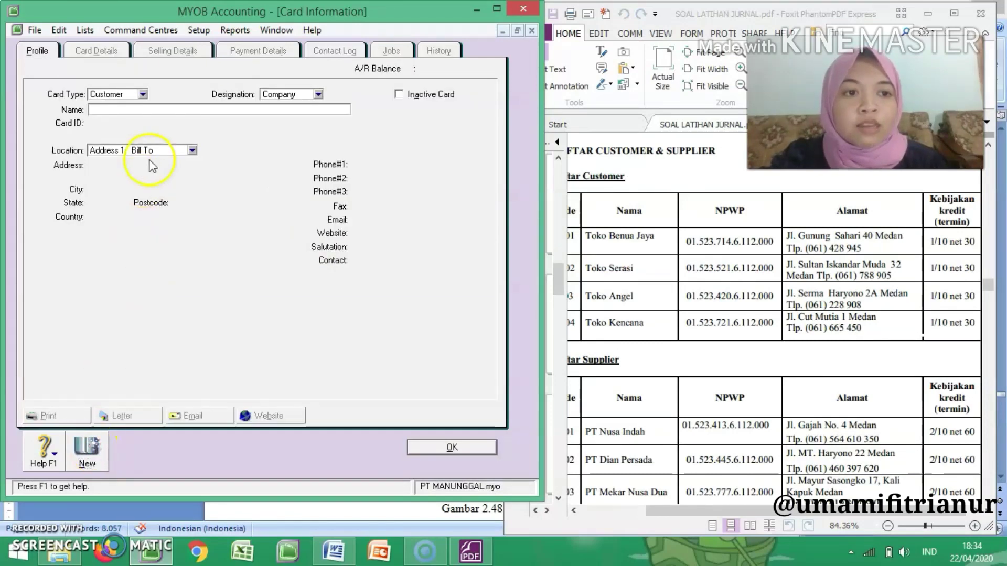
text(To)
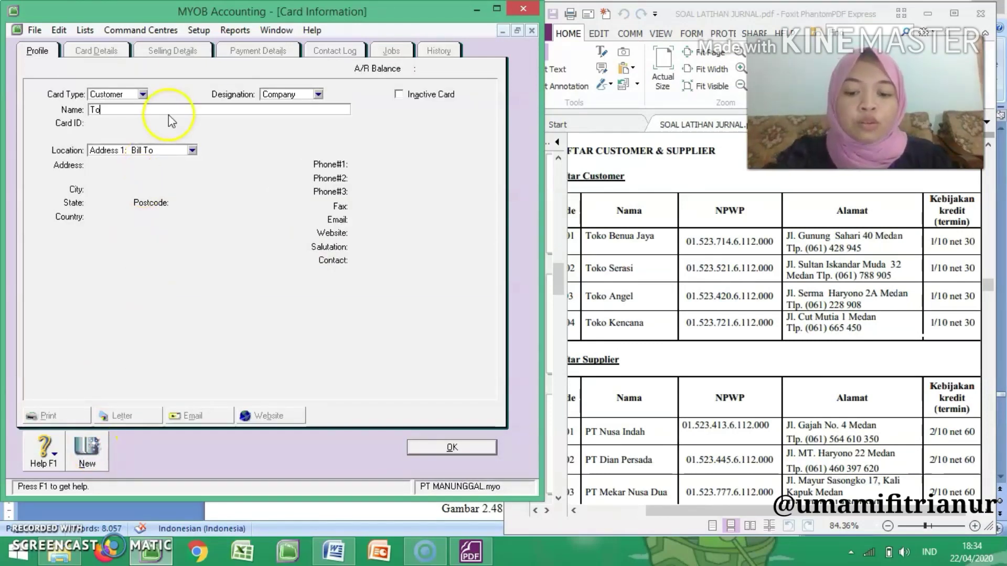
text(ko Angel)
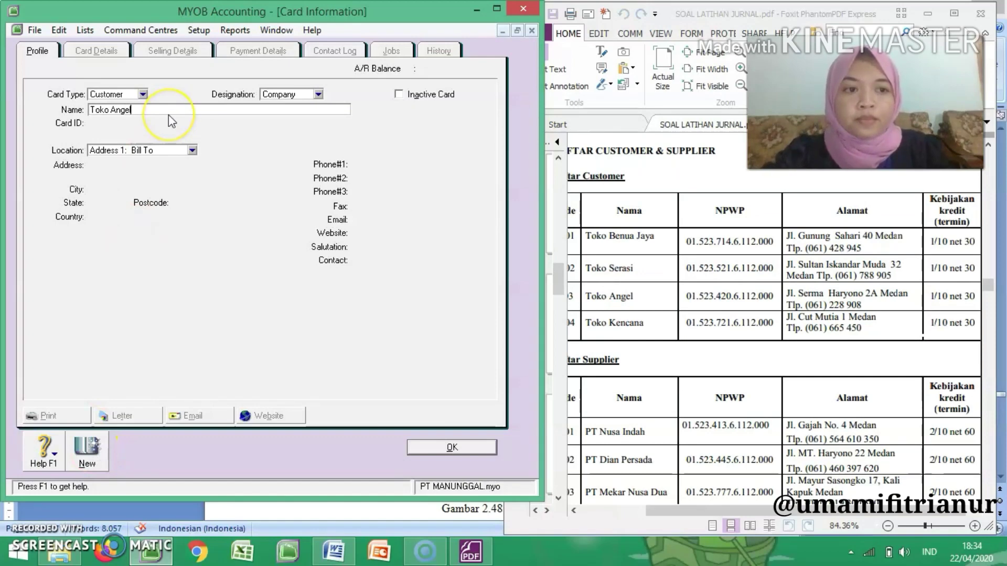
key(Tab)
text(C003)
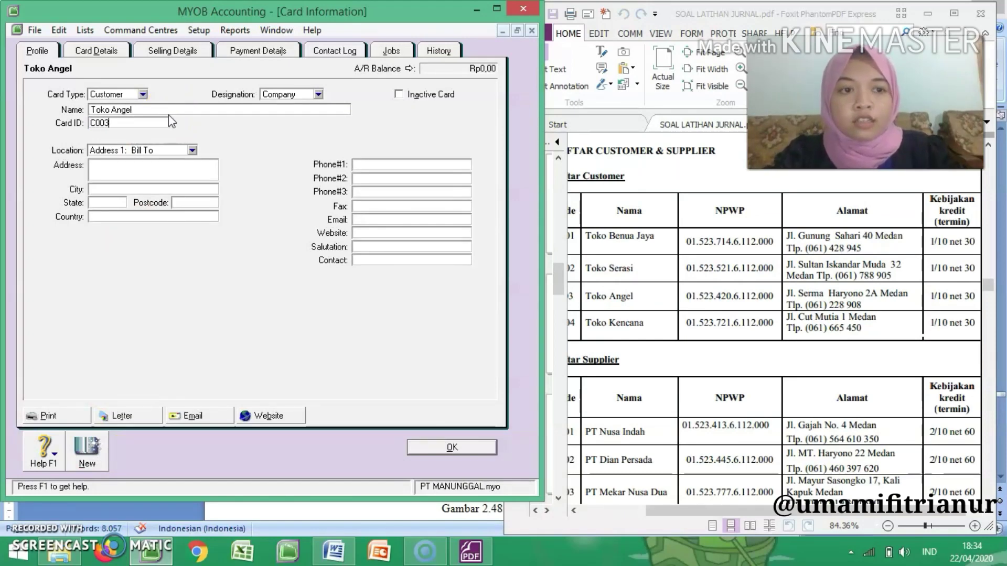
Step: Fill in Toko Angel's billing street address, city and first phone number from the Daftar Customer table
click(146, 170)
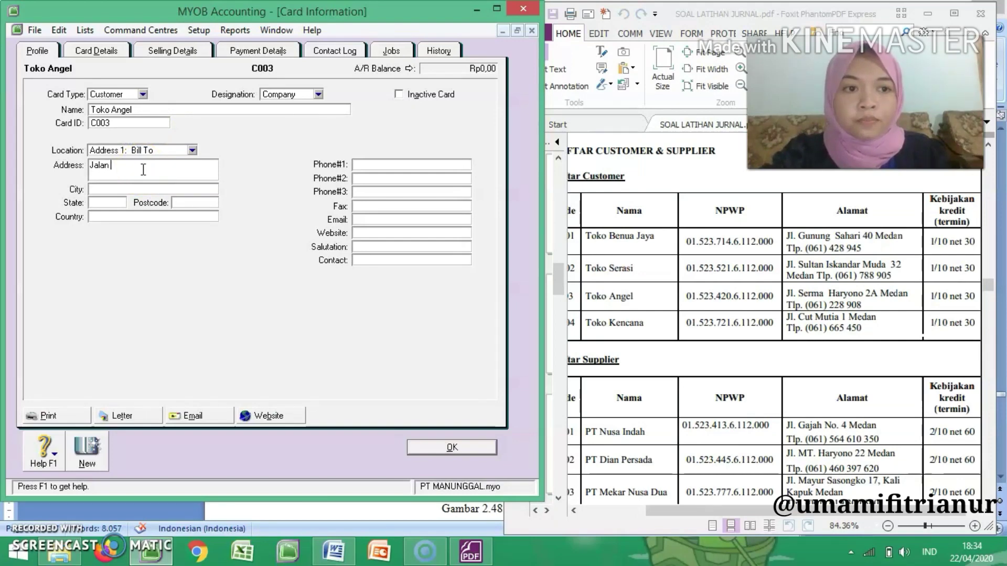
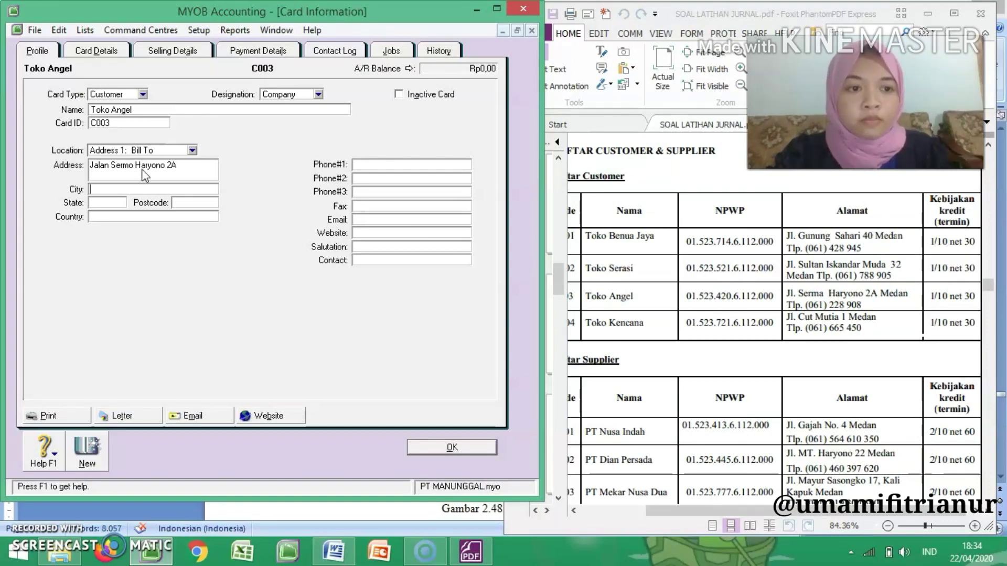
text(Medan)
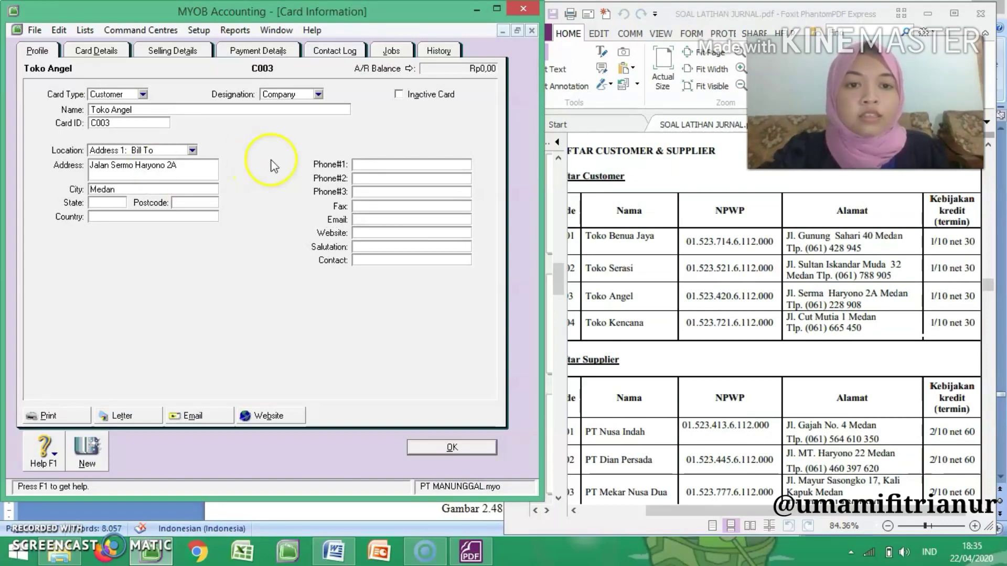
click(374, 164)
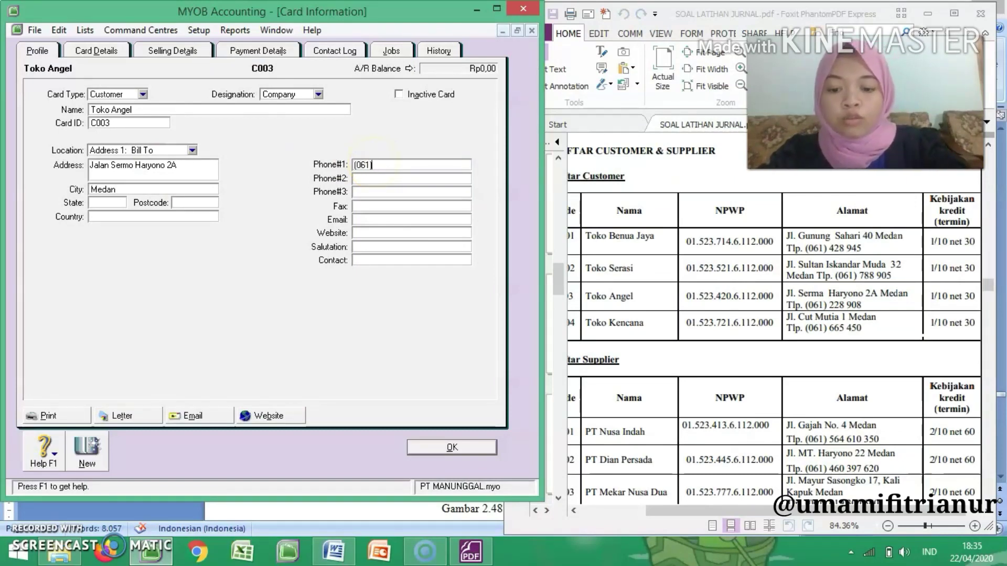
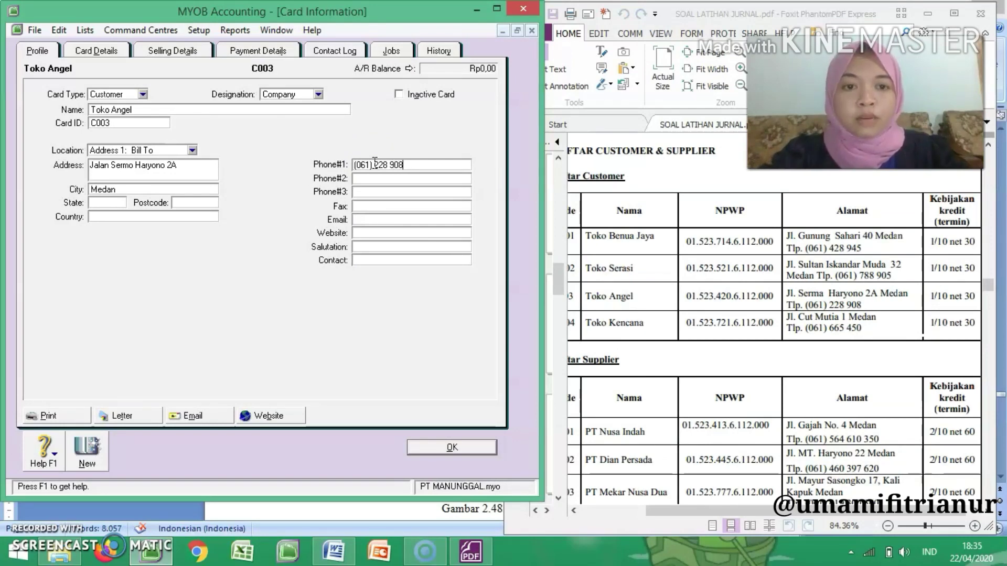
Step: Set Toko Angel's sale layout to Item and enter its NPWP from the exercise PDF as the tax ID number, without the dots
click(195, 53)
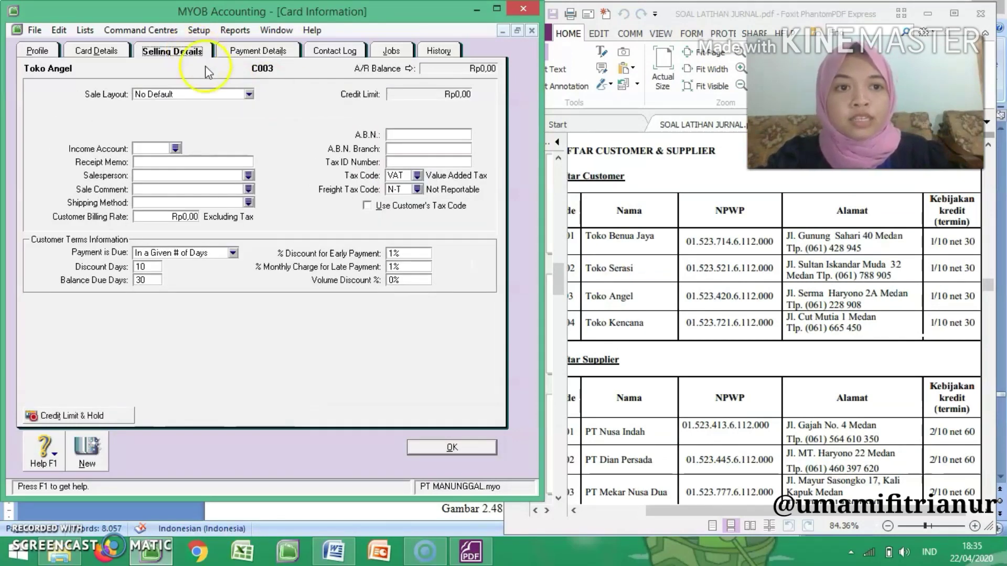
click(215, 94)
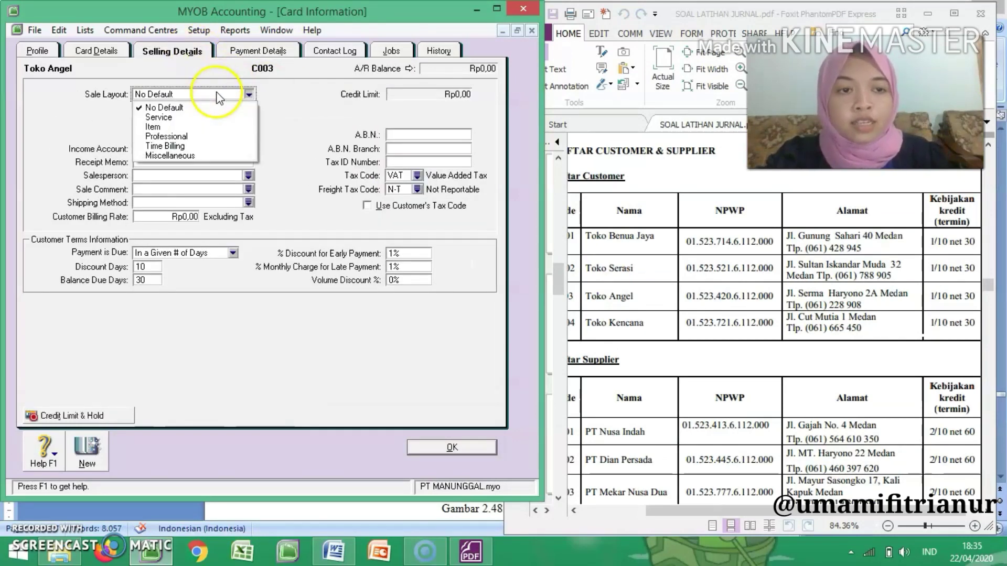
click(216, 127)
click(401, 163)
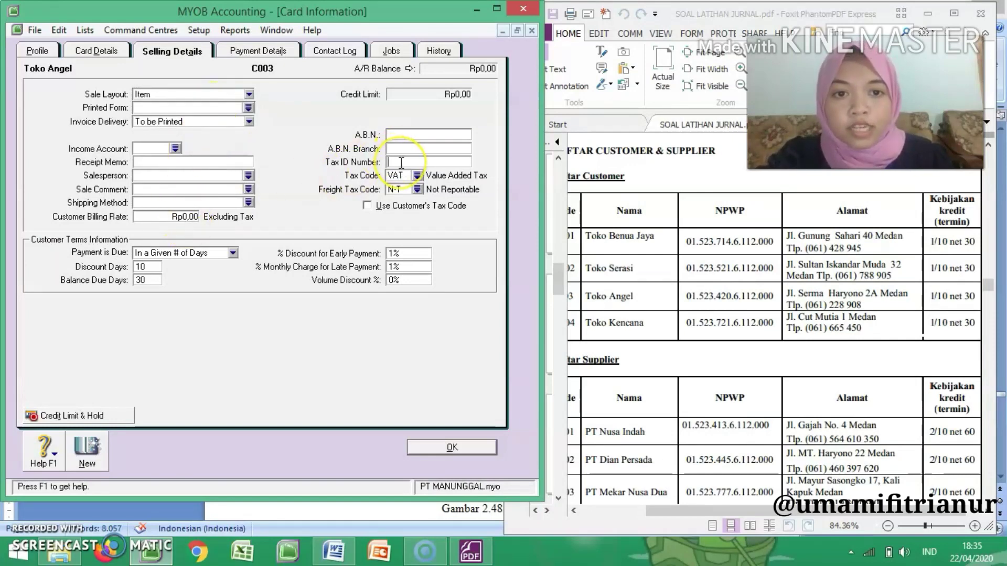
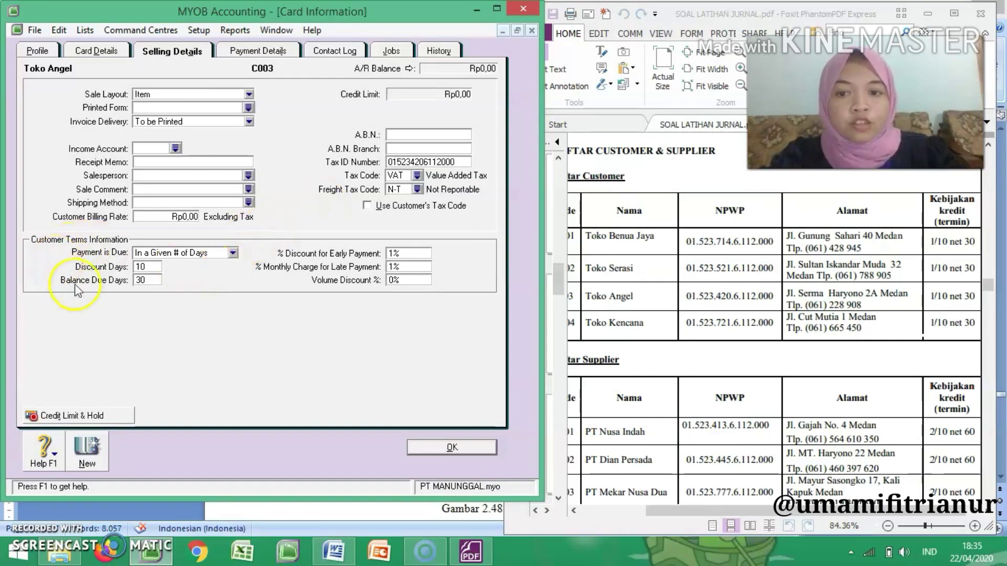
Step: Create a new customer card named Toko Kencana with card ID C004
click(83, 451)
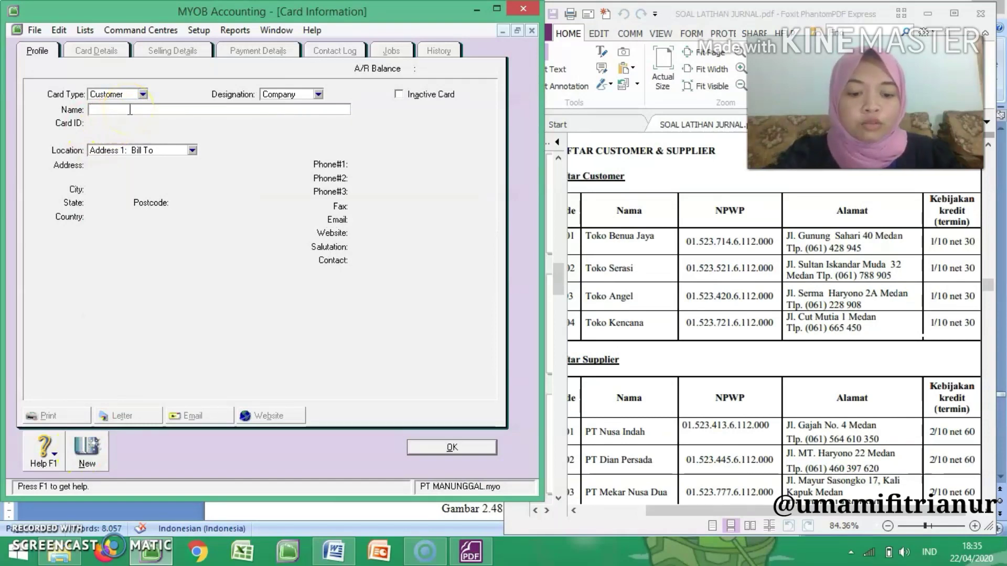
text(Toko Kencama)
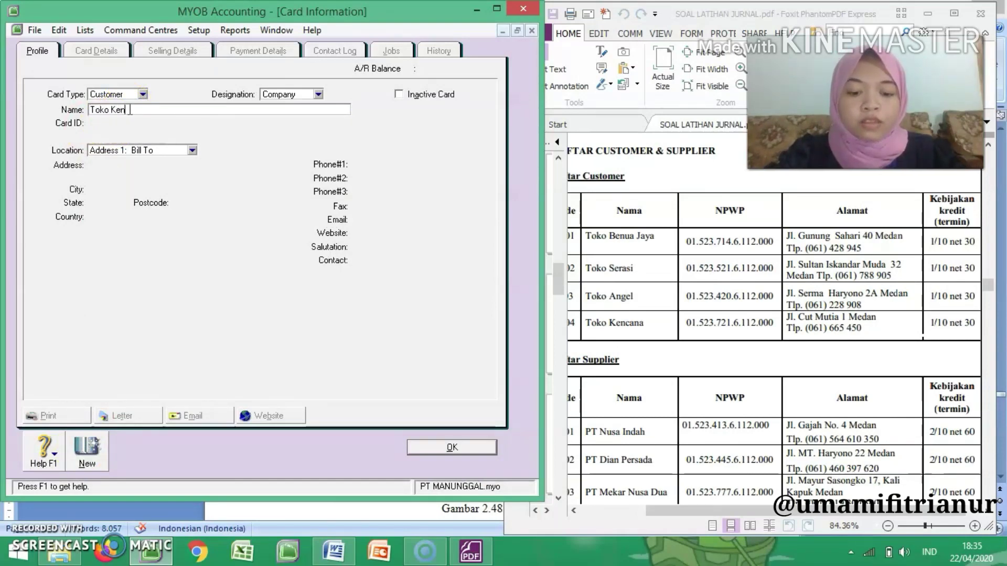
key(Tab)
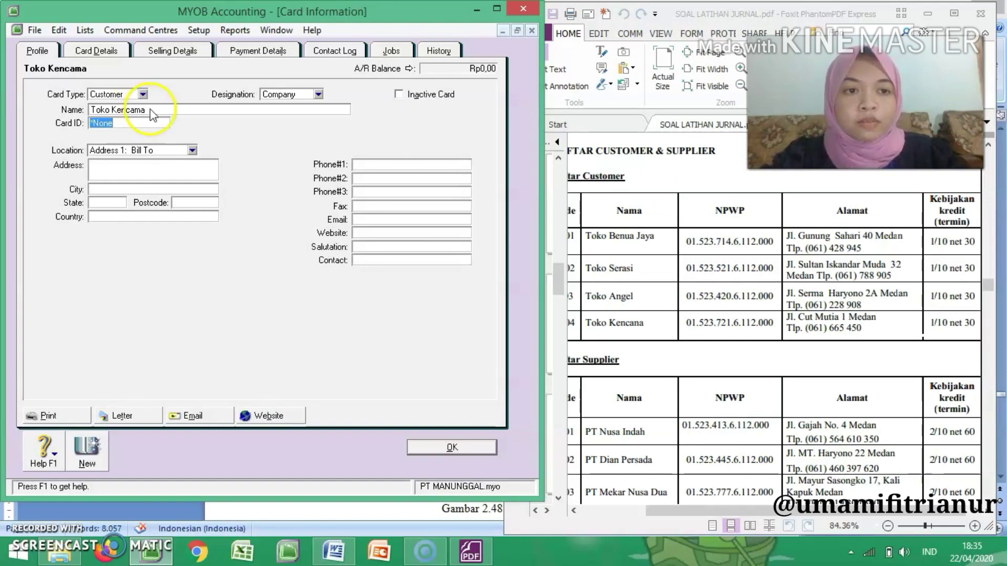
click(151, 110)
click(152, 110)
key(BackSpace)
key(BackSpace)
text(na)
key(Tab)
text(C004)
key(Tab)
key(Tab)
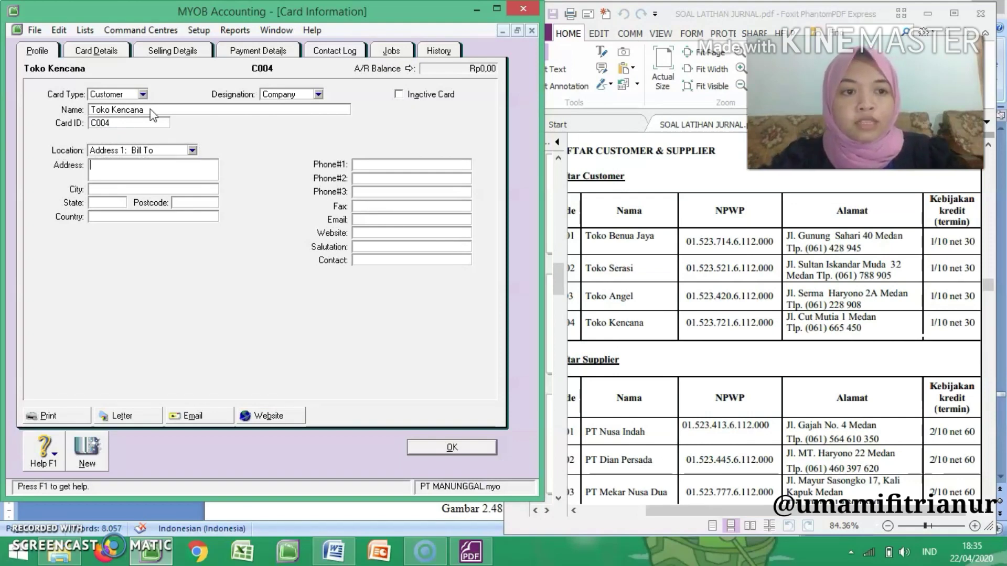
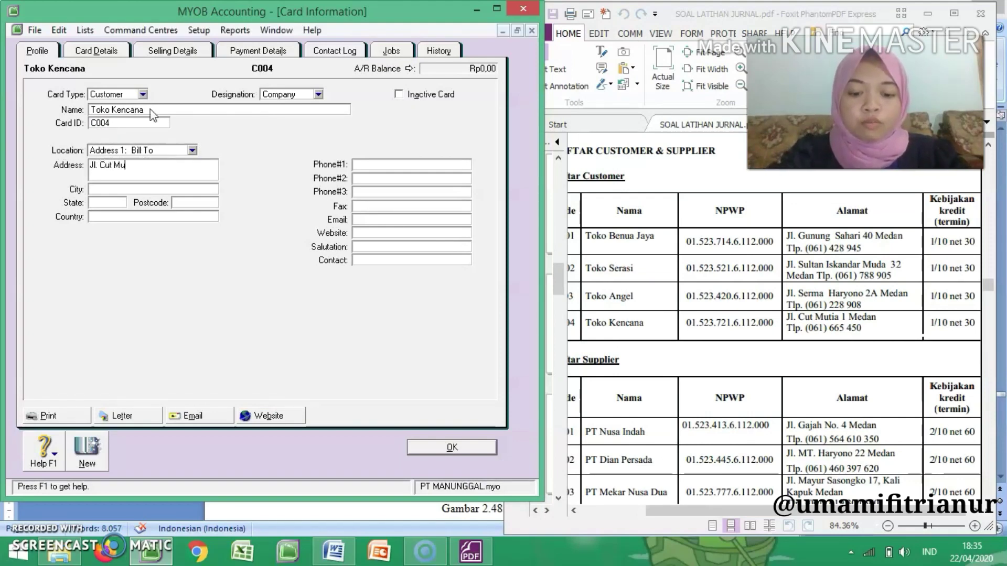
Step: Fill in Toko Kencana's billing street address, city and first phone number from the Daftar Customer table
click(357, 165)
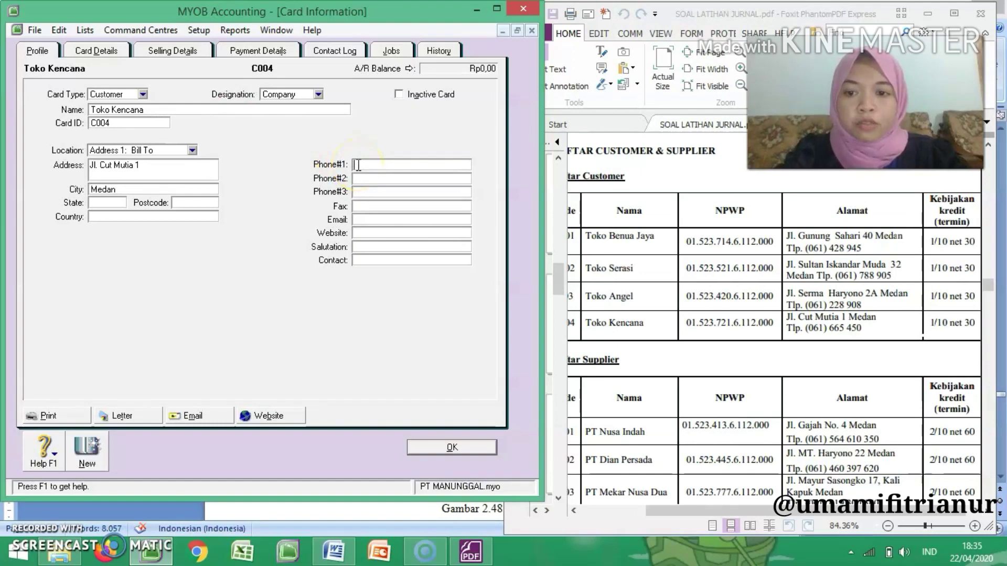
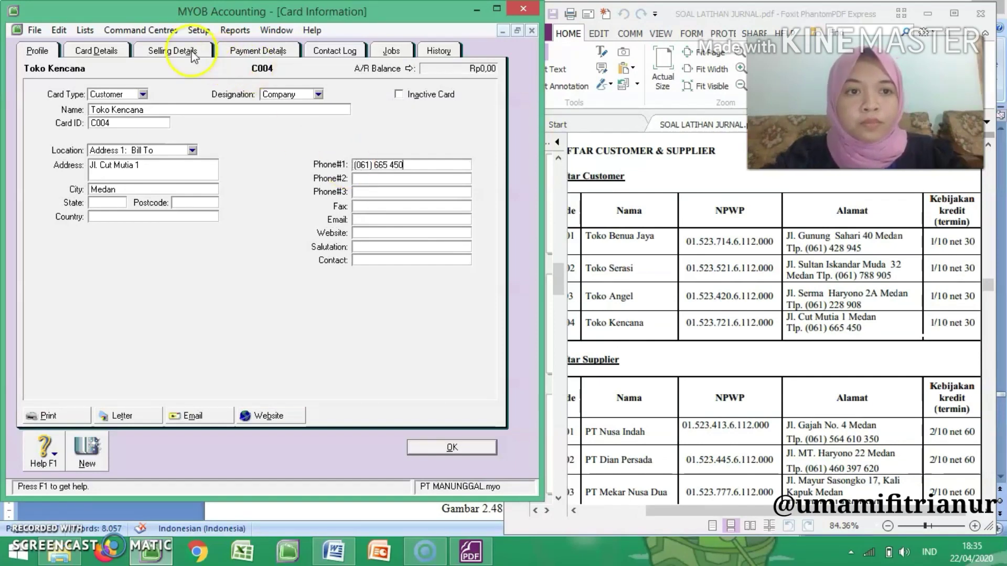
Step: Set Toko Kencana's sale layout to Item, enter its NPWP without the dots as the tax ID number, and save the card
click(174, 51)
click(212, 99)
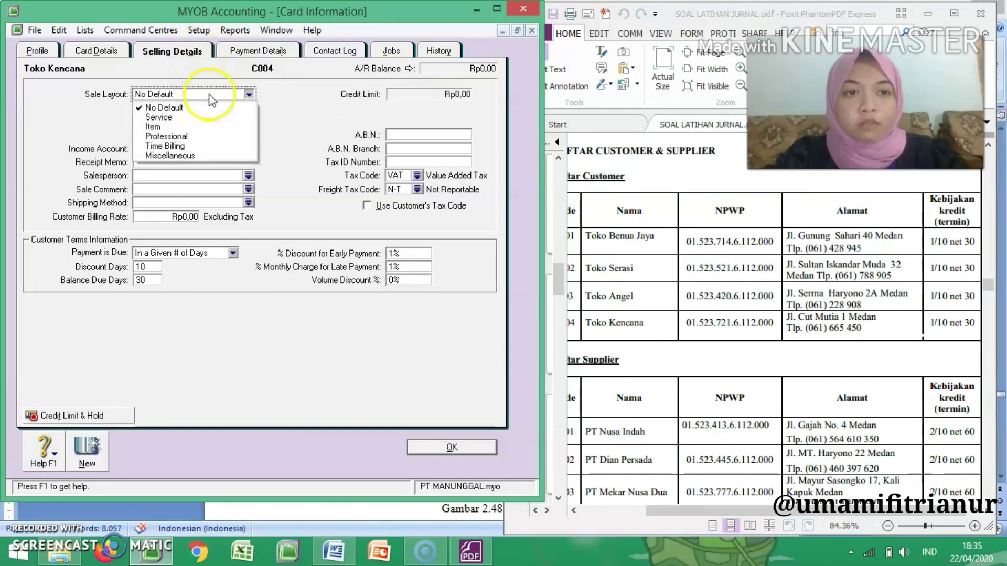
click(215, 123)
click(404, 162)
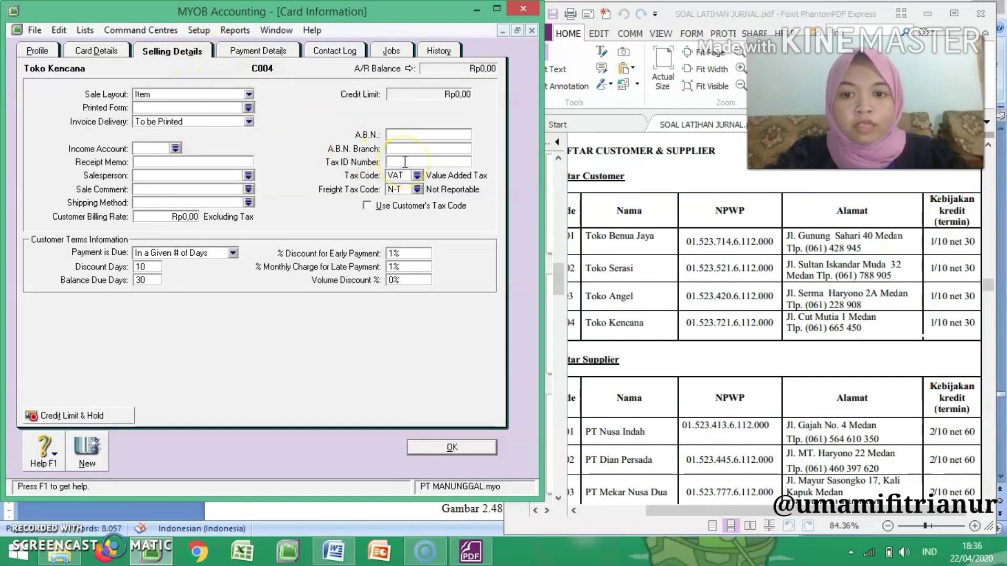
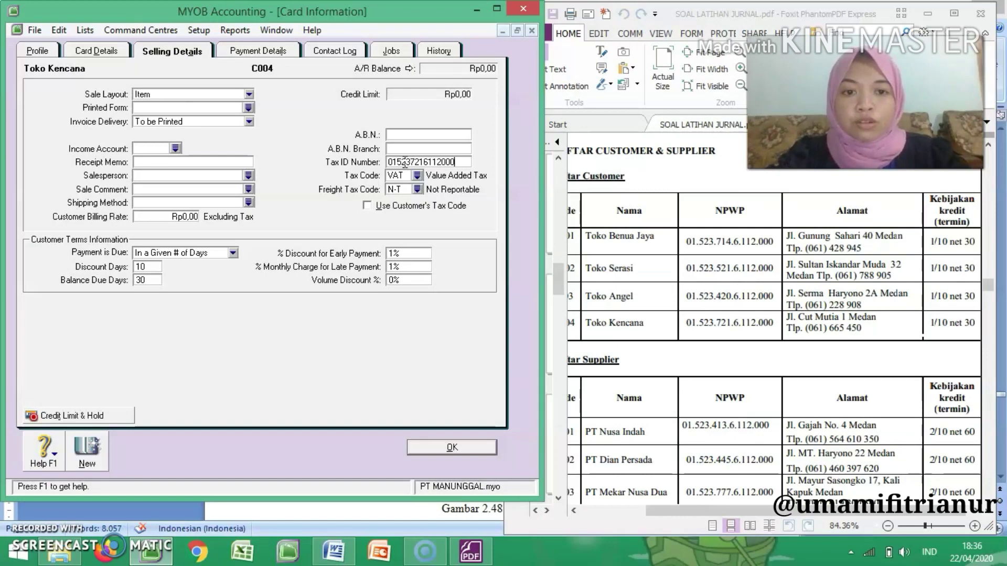
click(450, 447)
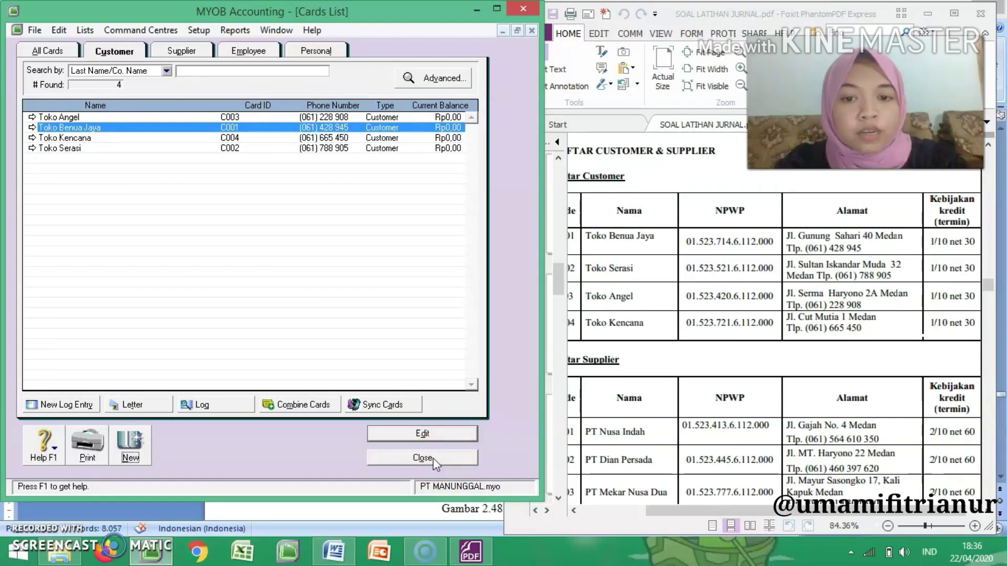
Step: Check the customer cards in the Cards List and return to the Card File command centre
click(562, 284)
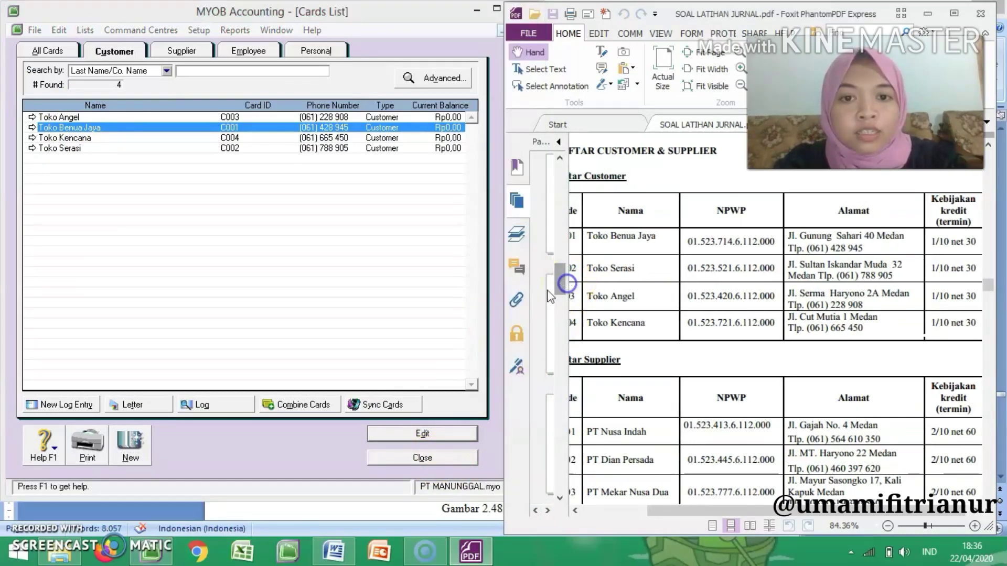
click(414, 457)
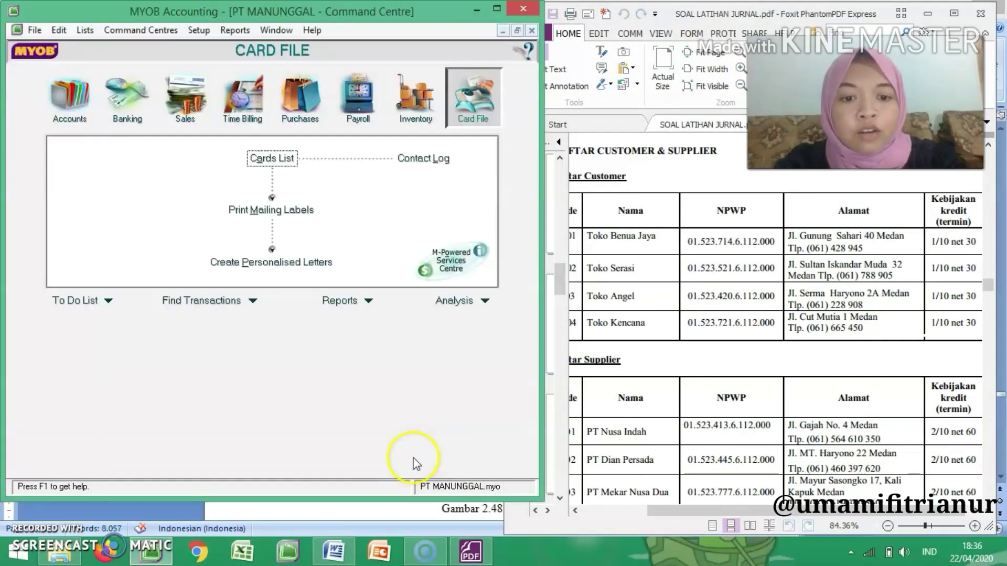
click(286, 159)
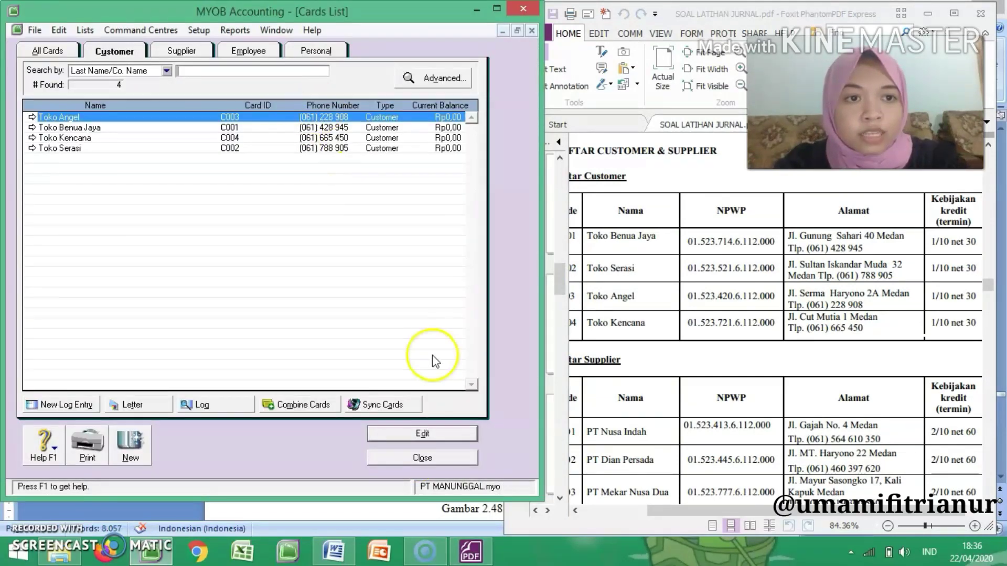
click(432, 462)
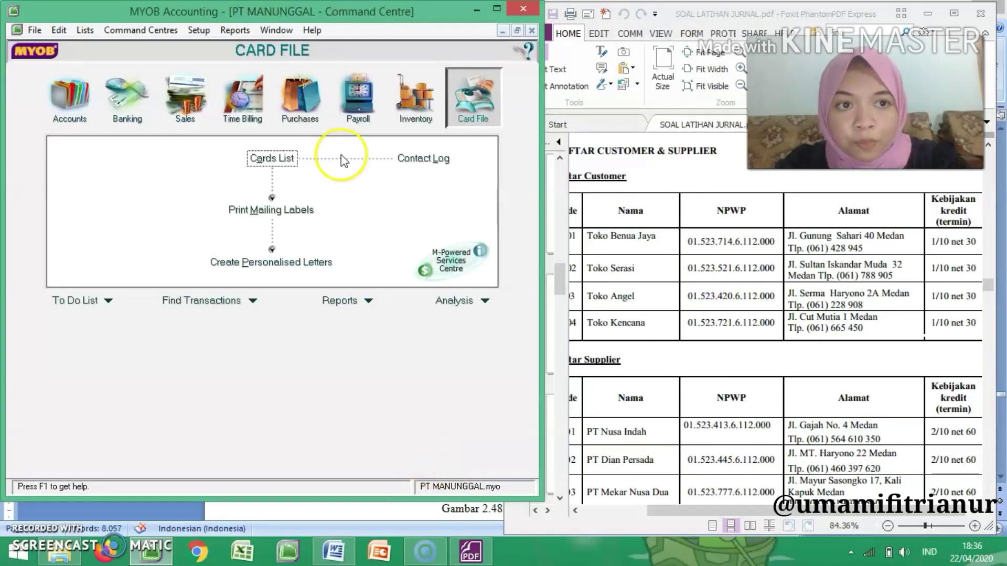
Step: Open the Customer Balances setup to enter the customers' opening receivables
click(207, 31)
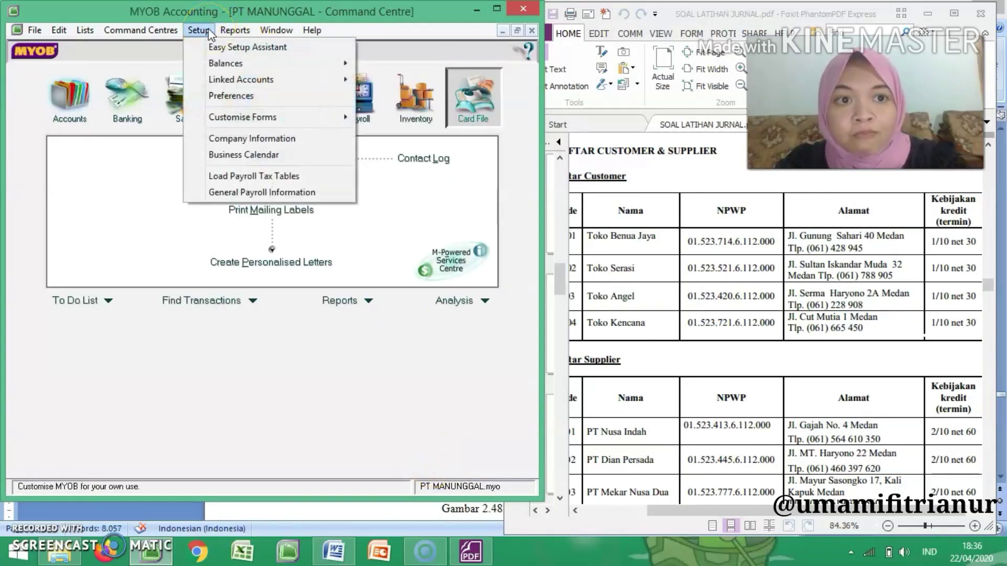
mouse_move(242, 65)
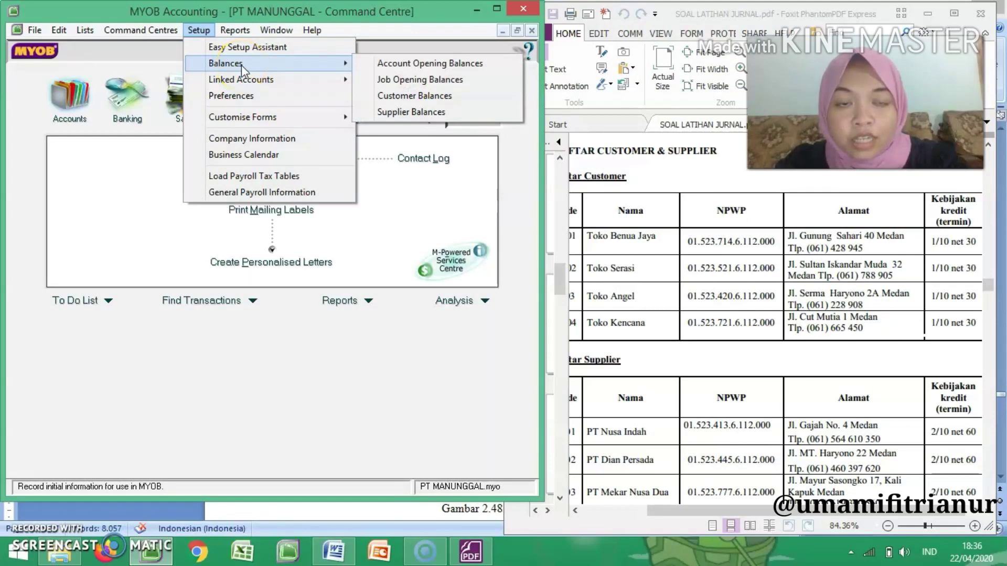
click(411, 98)
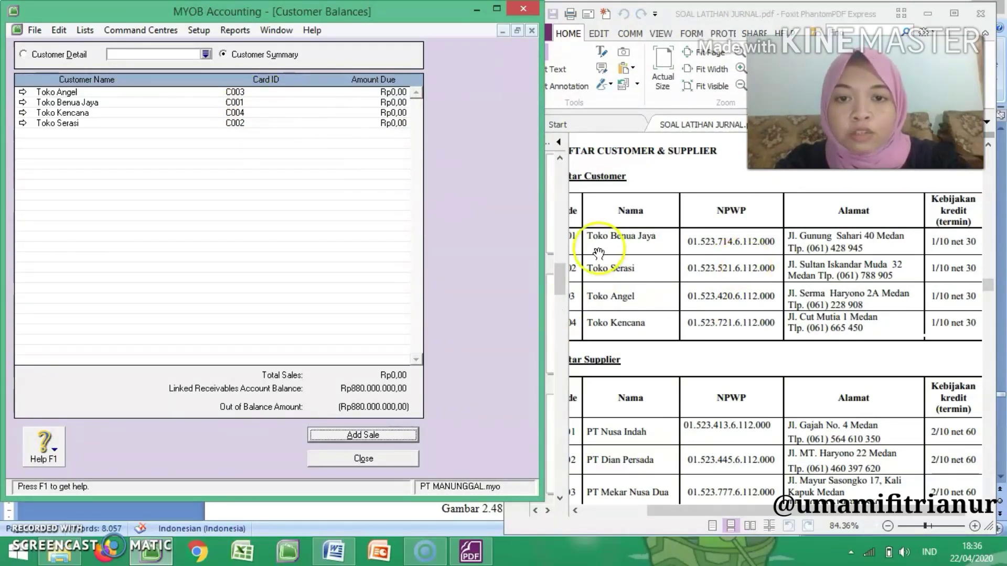
Step: Find the Account Receivable table in the exercise PDF and add a historical sale for Toko Benua Jaya
drag(543, 233, 506, 233)
drag(848, 339, 848, 339)
scroll(848, 341, up, 10)
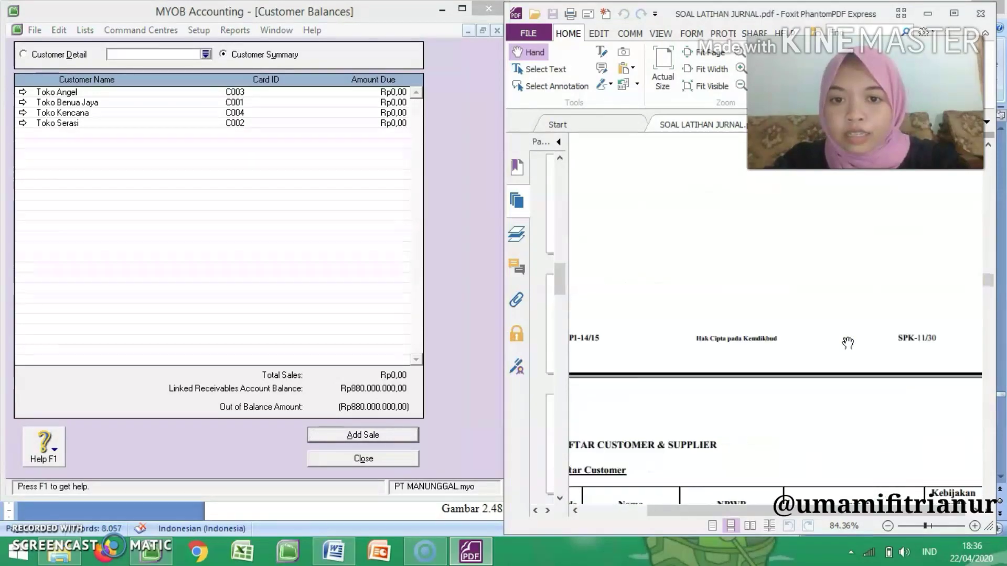
scroll(847, 343, up, 10)
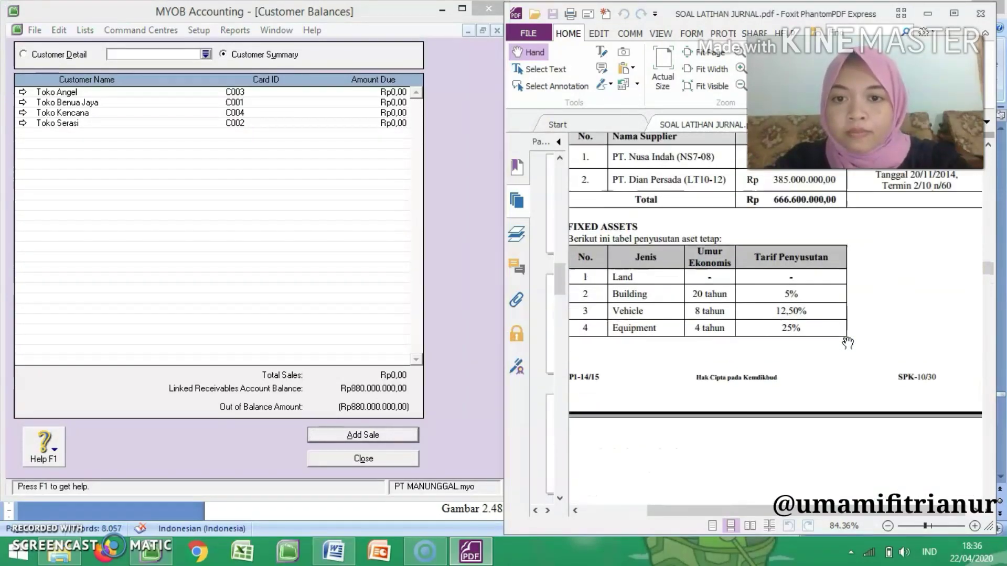
scroll(848, 342, up, 5)
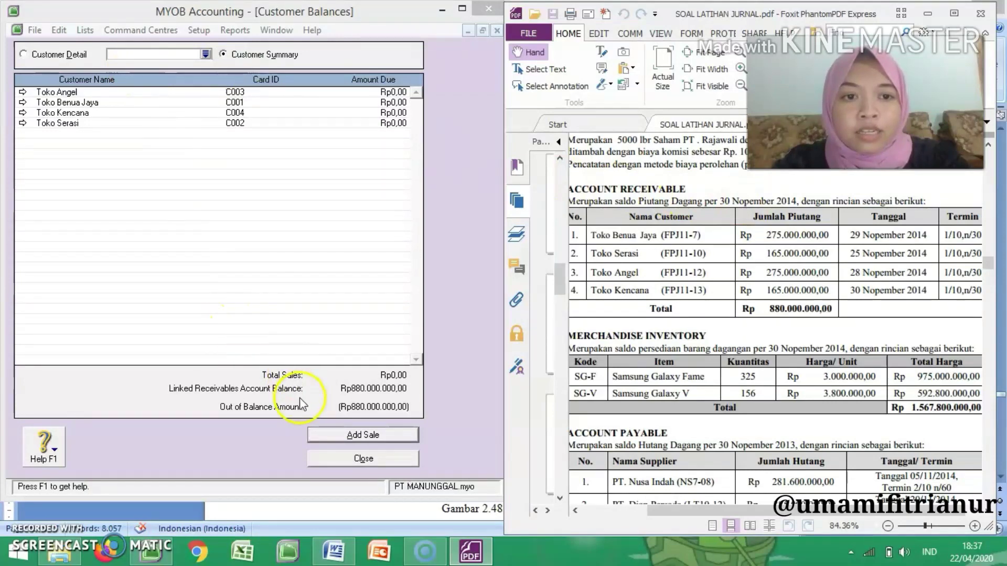
click(357, 437)
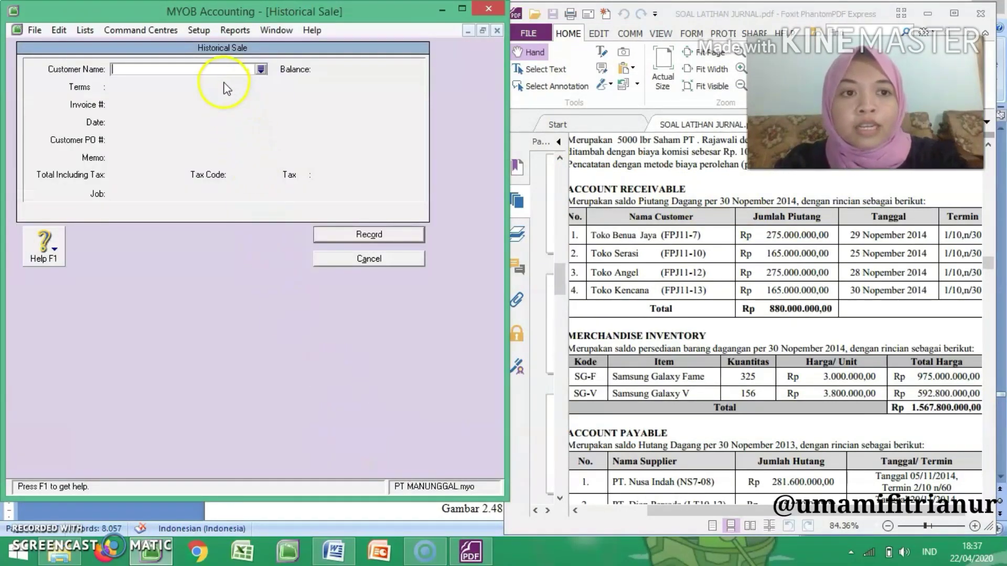
key(Return)
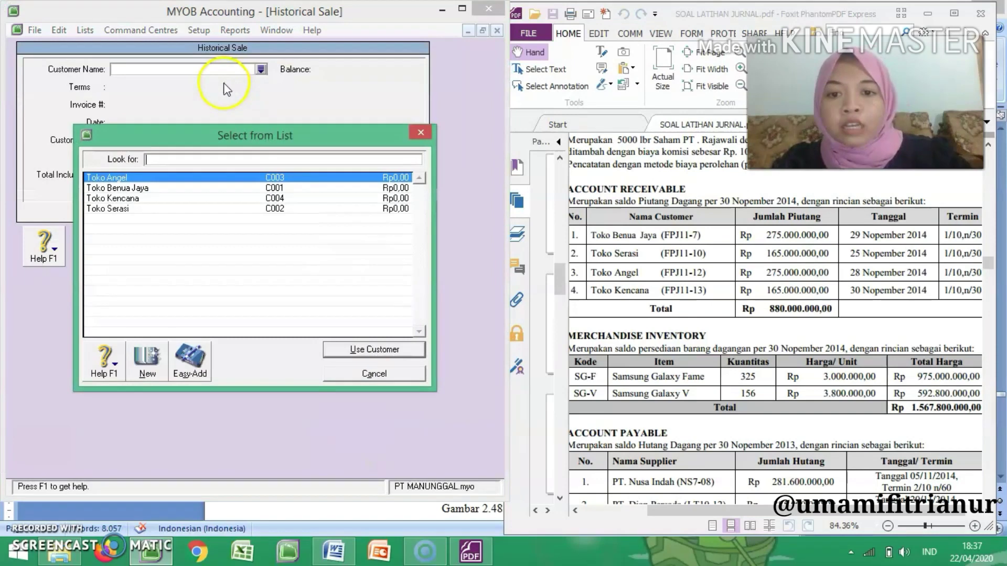
click(244, 189)
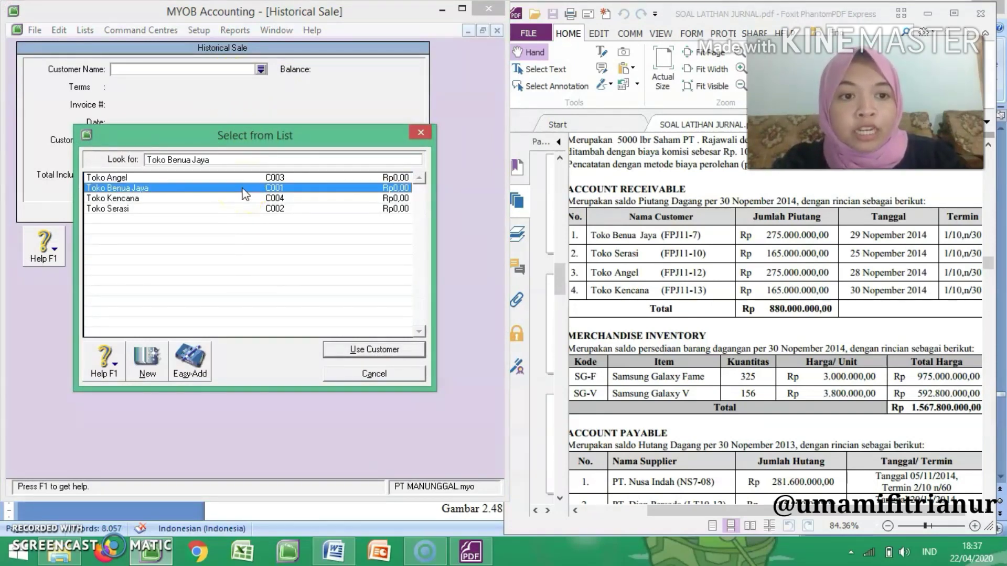
click(391, 351)
Step: Set the historical sale's invoice number to FPJ11-7 and its date to 29/11/2014
click(146, 105)
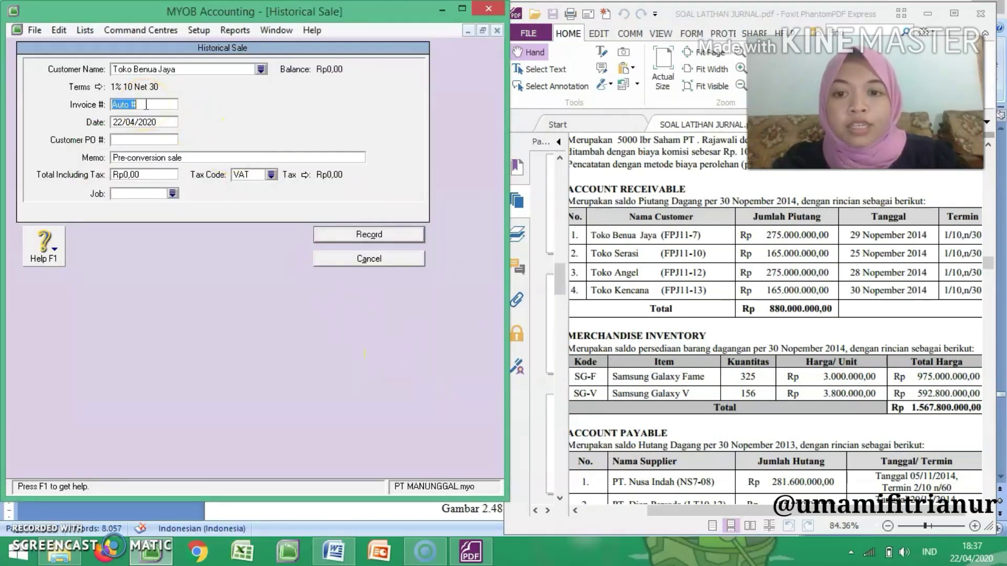
text(FPJ11-7)
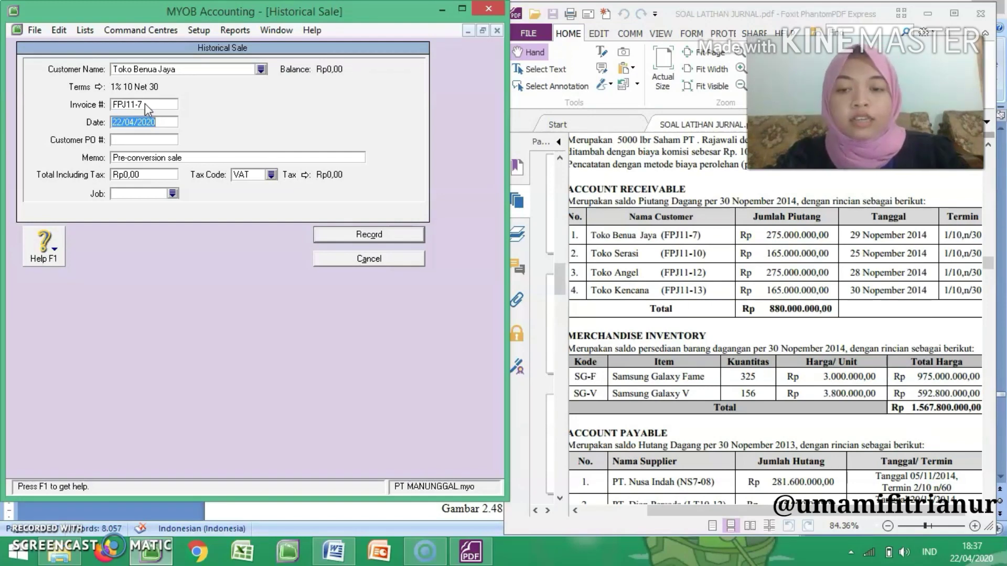
text(0)
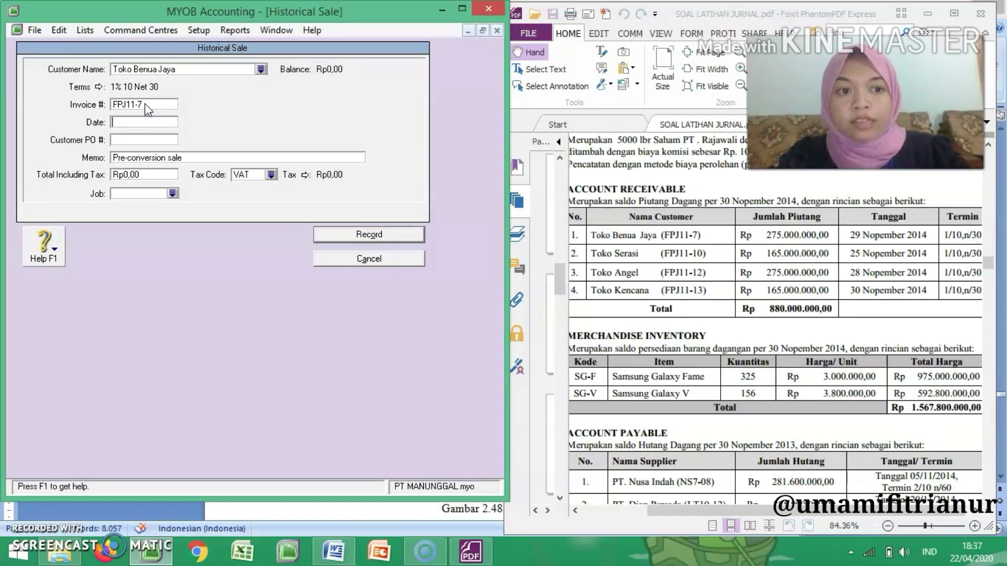
text(29)
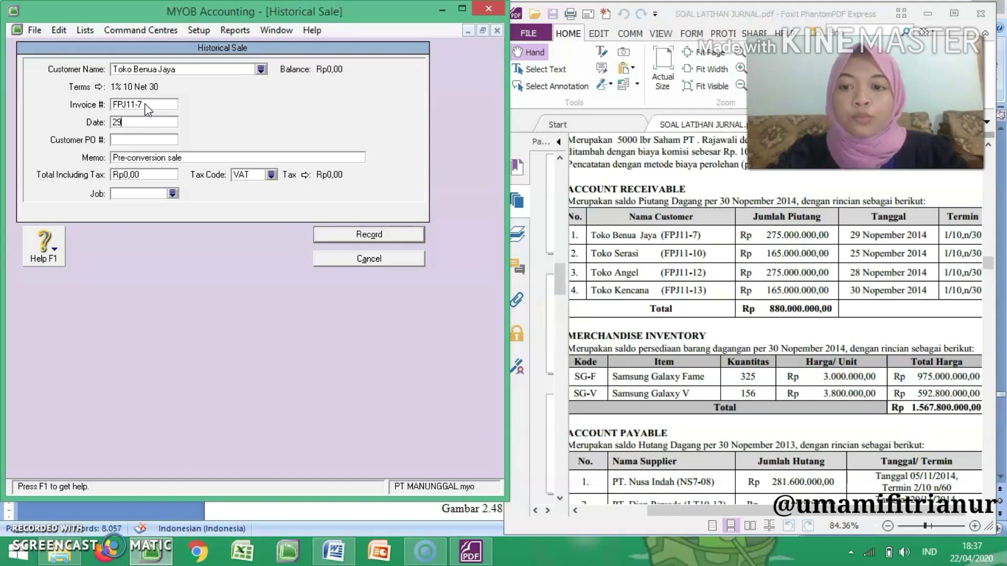
key(space)
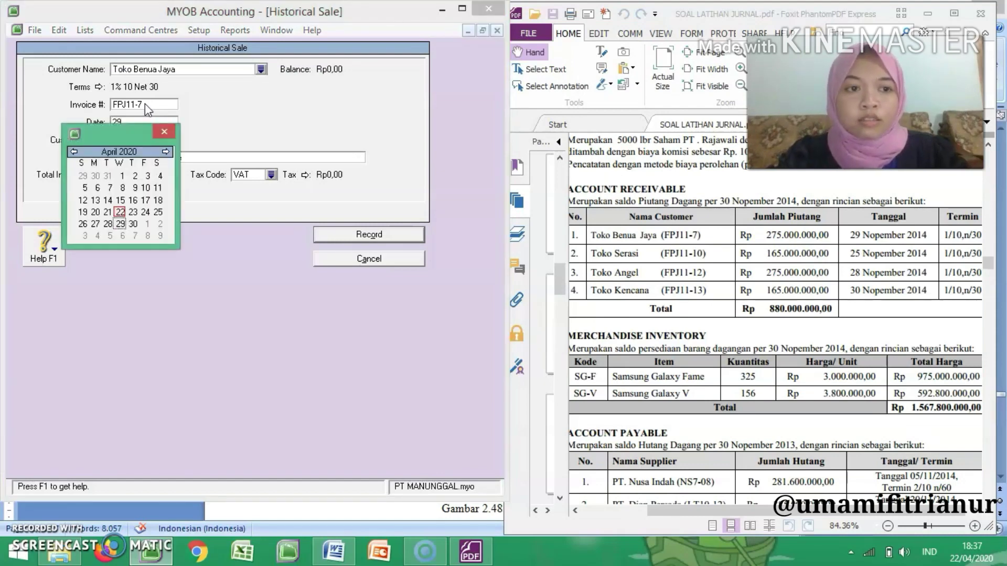
click(165, 132)
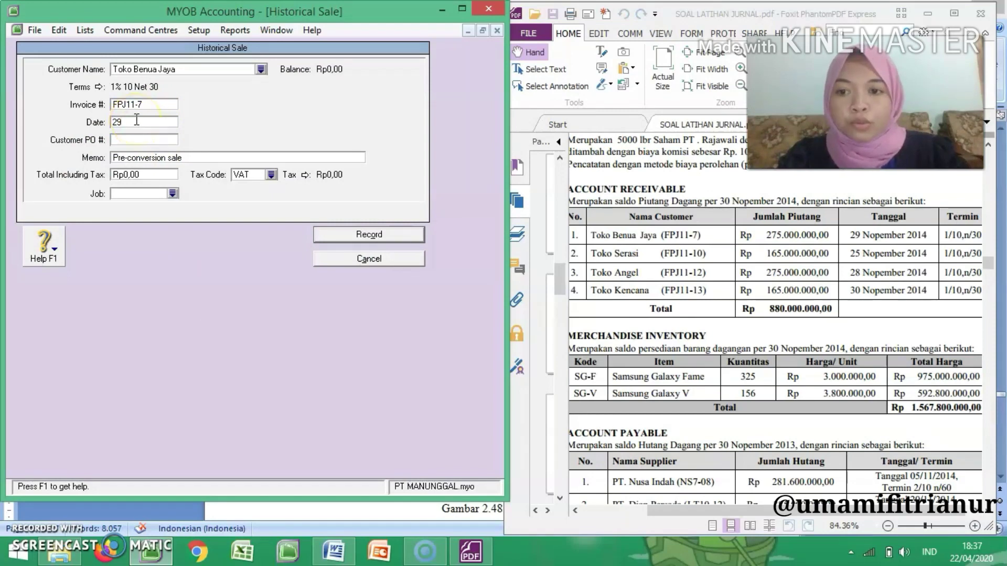
text(/11/2014)
key(Tab)
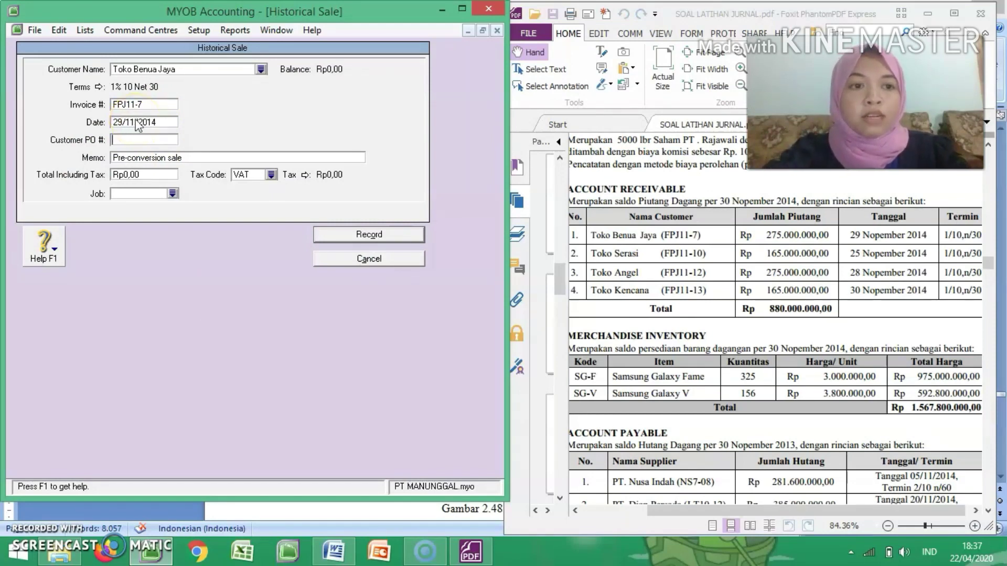
Step: Set the memo of Toko Benua Jaya's historical sale to "Saldo Awal Piutang Dagang PT Benua Jaya"
key(Tab)
text(S)
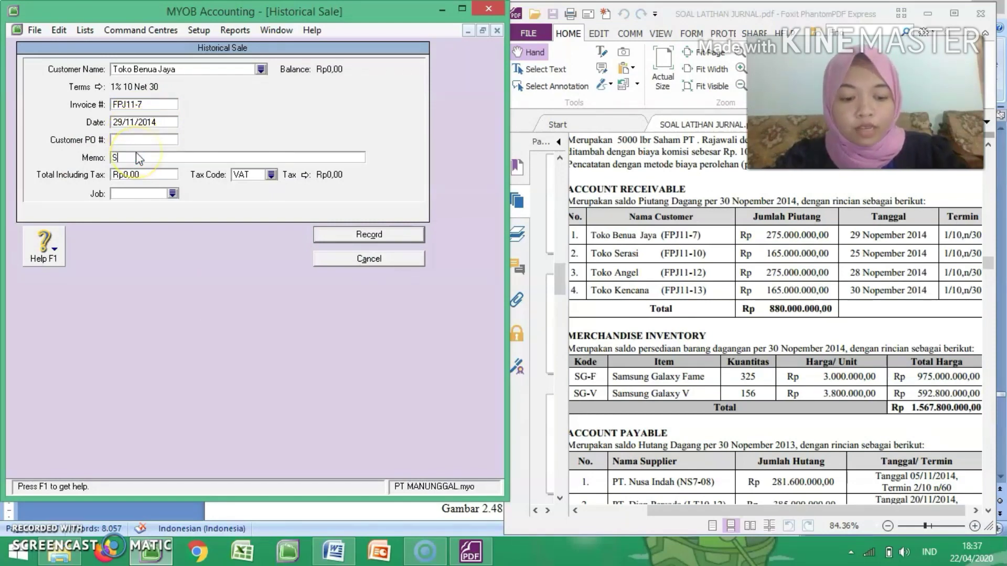
text(aldo Awal Piutang Dagang PT Benua Jaya)
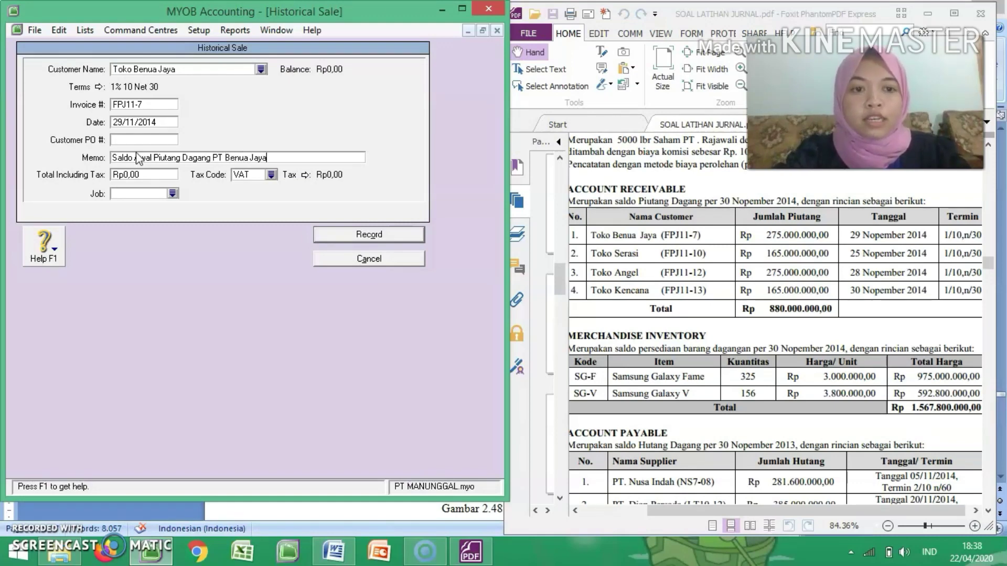
Step: Set the sale's total including tax to 275000000 with tax code N-T, and record it
click(154, 174)
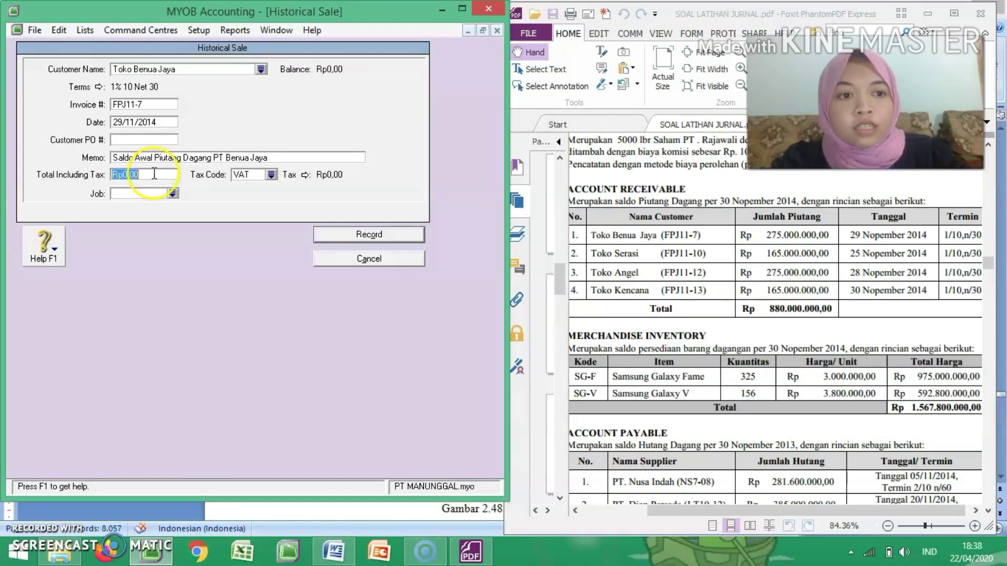
text(27)
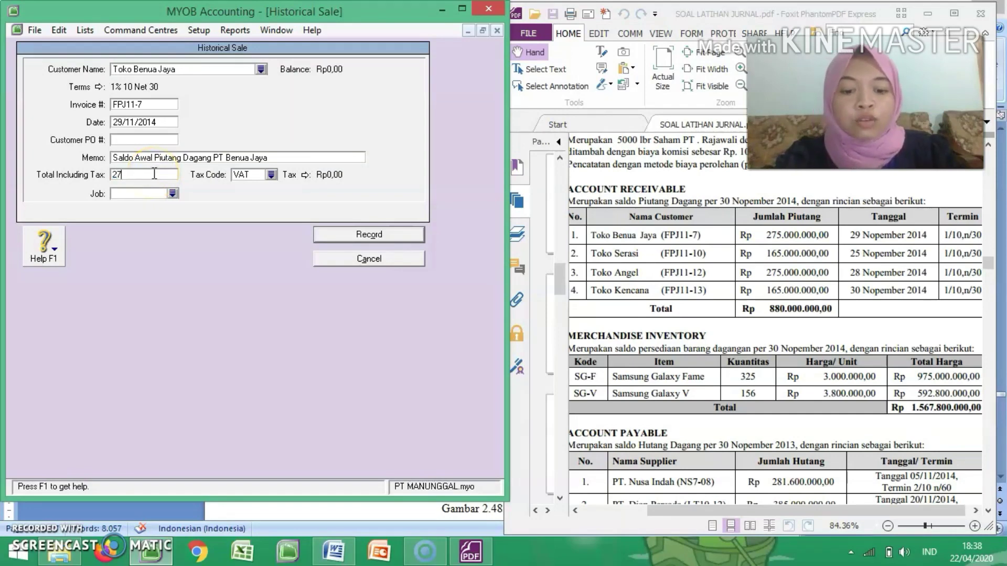
text(5000000)
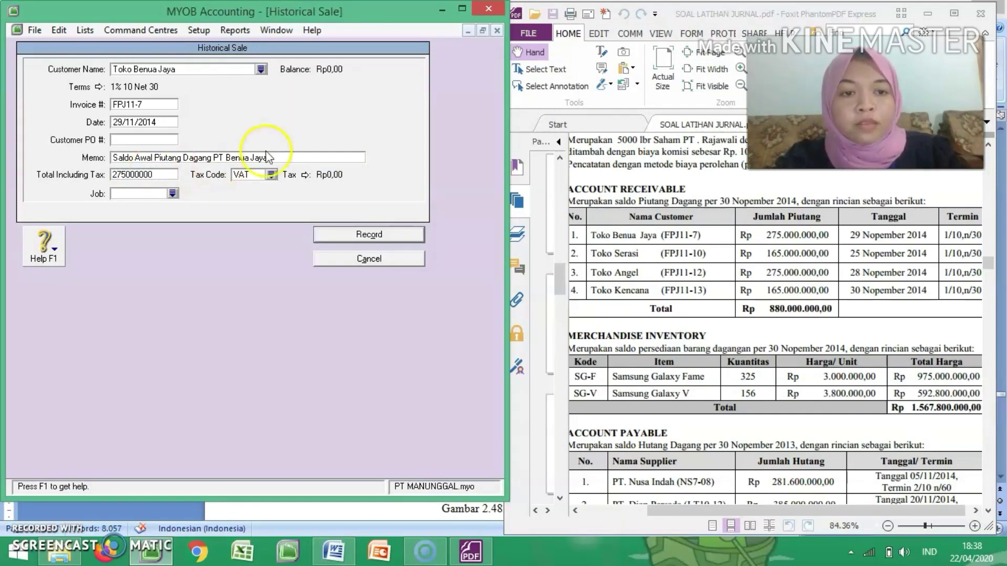
click(271, 178)
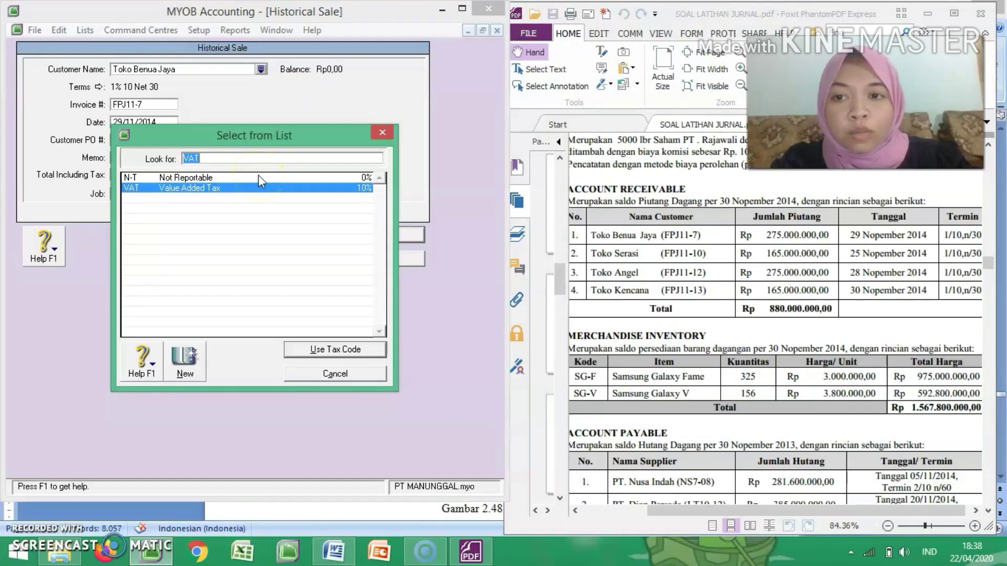
click(259, 178)
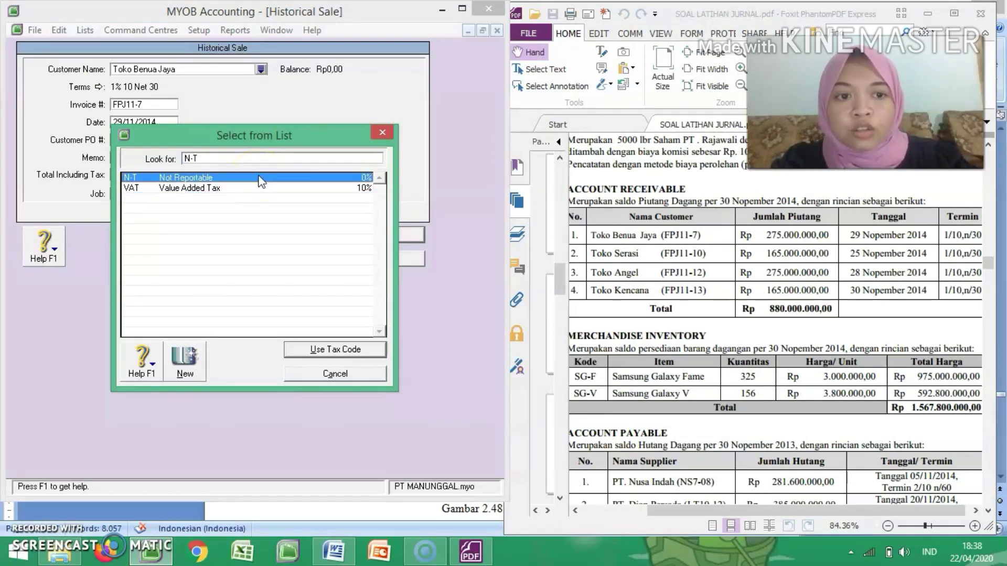
click(344, 352)
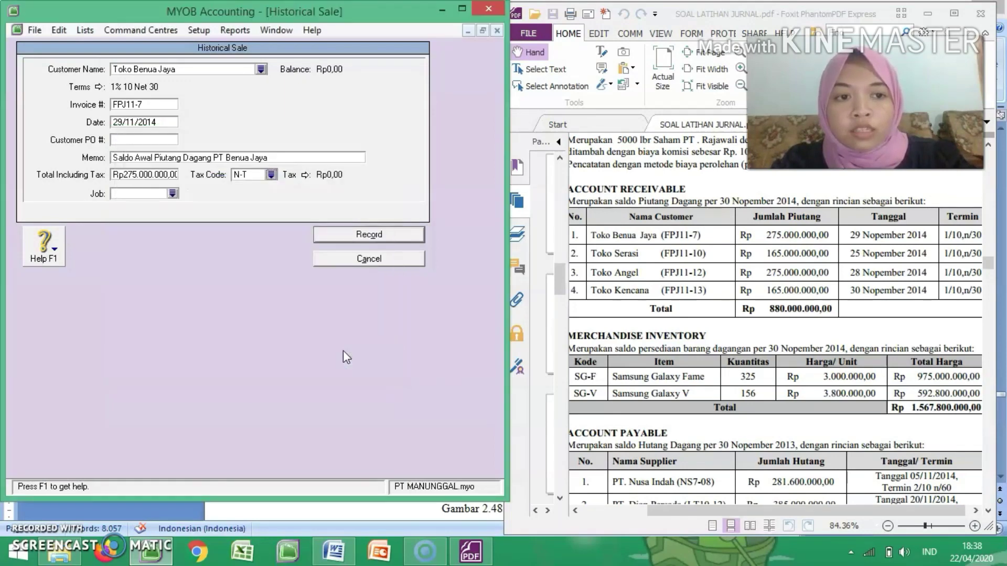
click(368, 236)
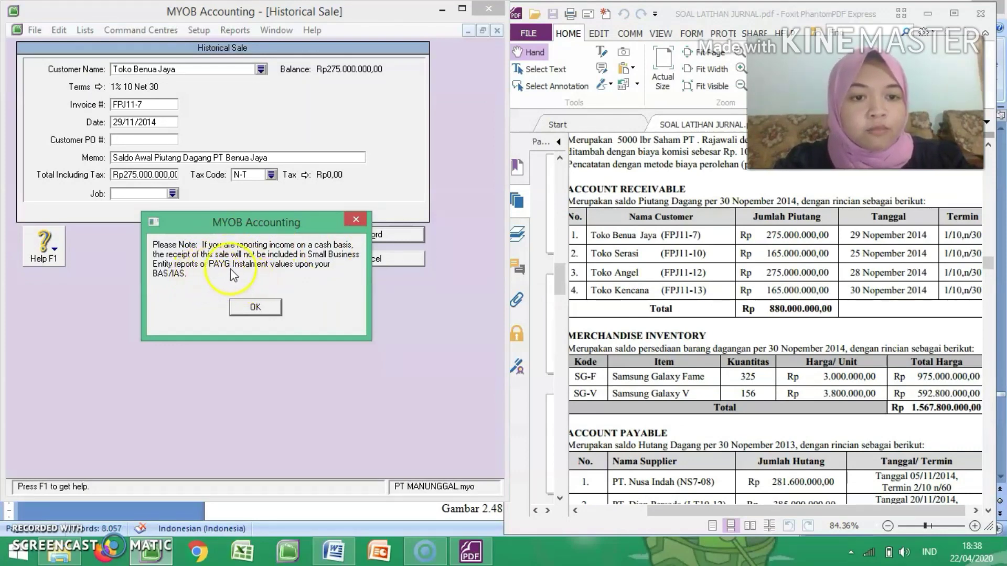
click(266, 305)
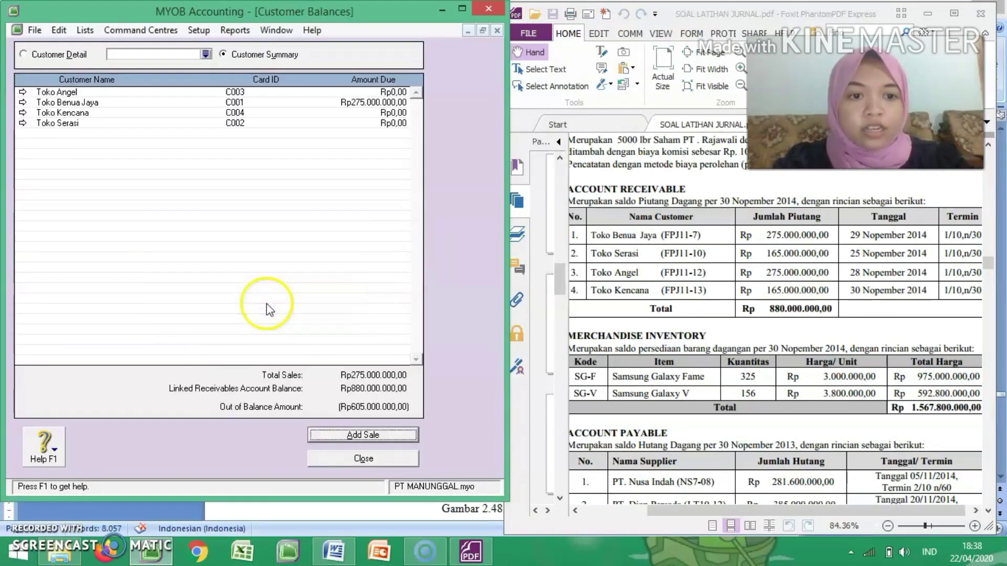
Step: Add a historical sale for Toko Serasi with invoice number FPJ11-10 and date 25/11/2014
click(368, 434)
key(Tab)
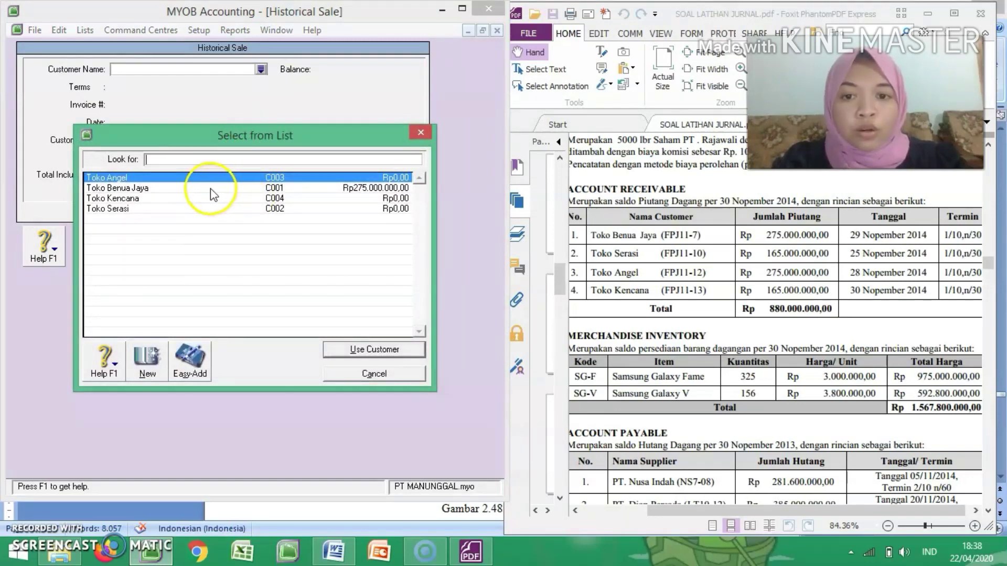
double_click(219, 209)
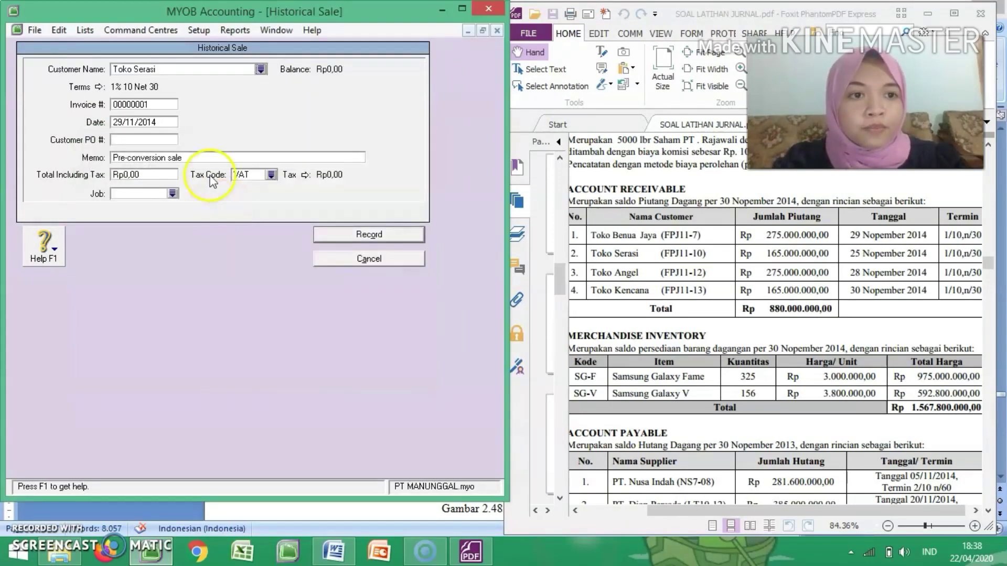
click(150, 106)
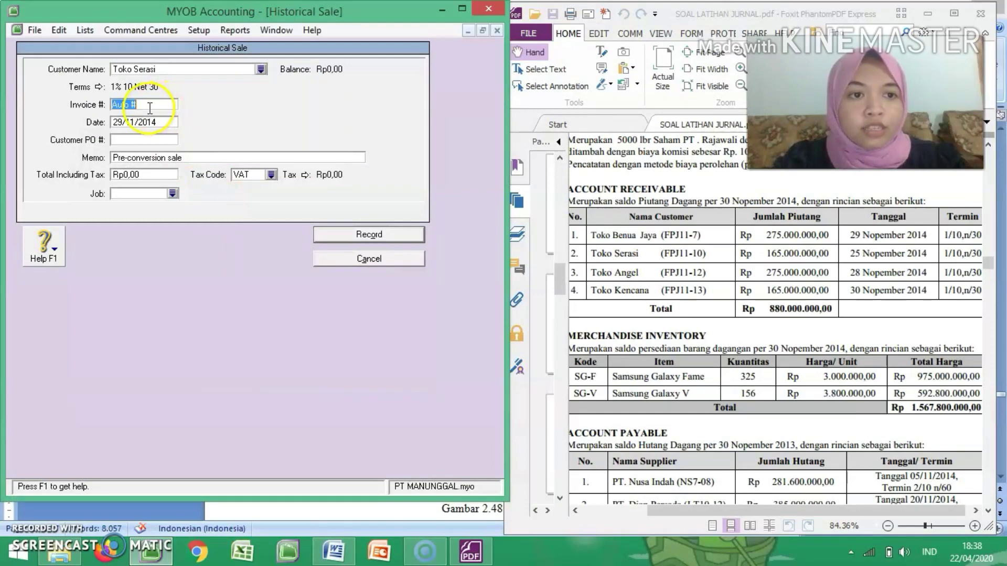
text(FPJ11-10)
key(Tab)
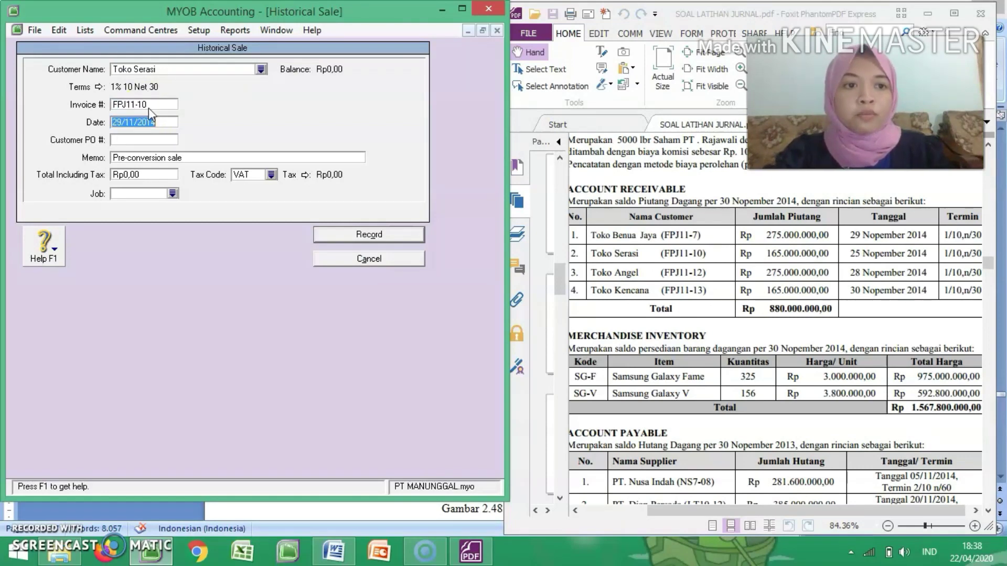
click(123, 122)
key(BackSpace)
text(5)
key(Tab)
key(Tab)
Step: Set the memo of Toko Serasi's historical sale to "Saldo Awal Piutang Dagang Toko Serasi"
text(Daldo )
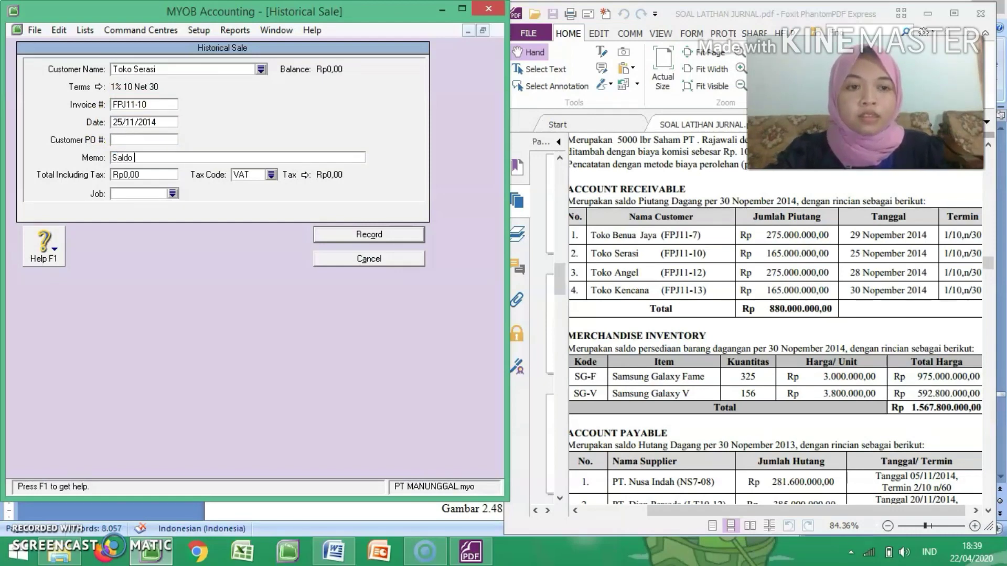
text(Awal Piutang Dagan)
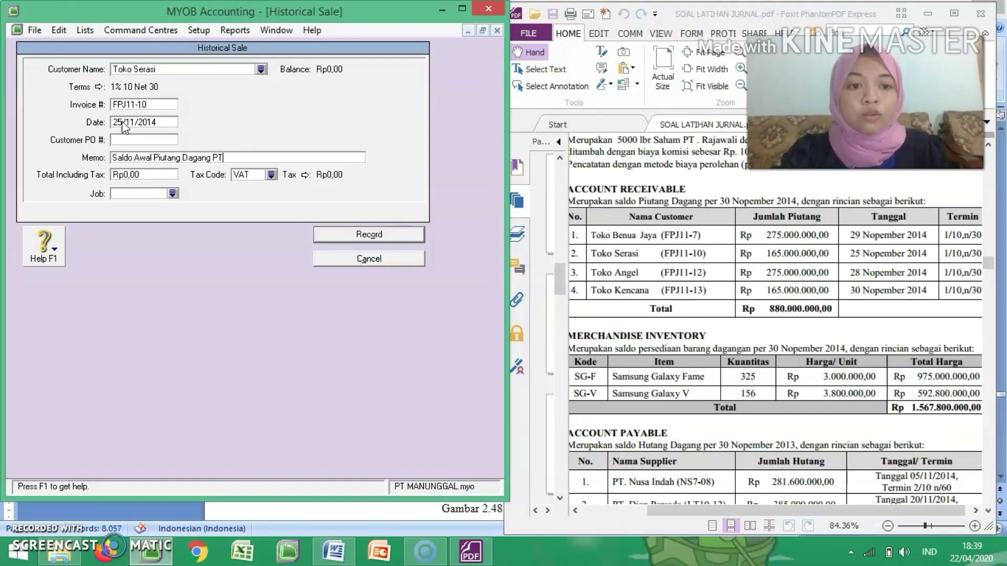
text(g Toko Serasi)
Step: Give the Toko Serasi sale tax code N-T and a total including tax of 165000000, and record it
click(265, 177)
double_click(234, 181)
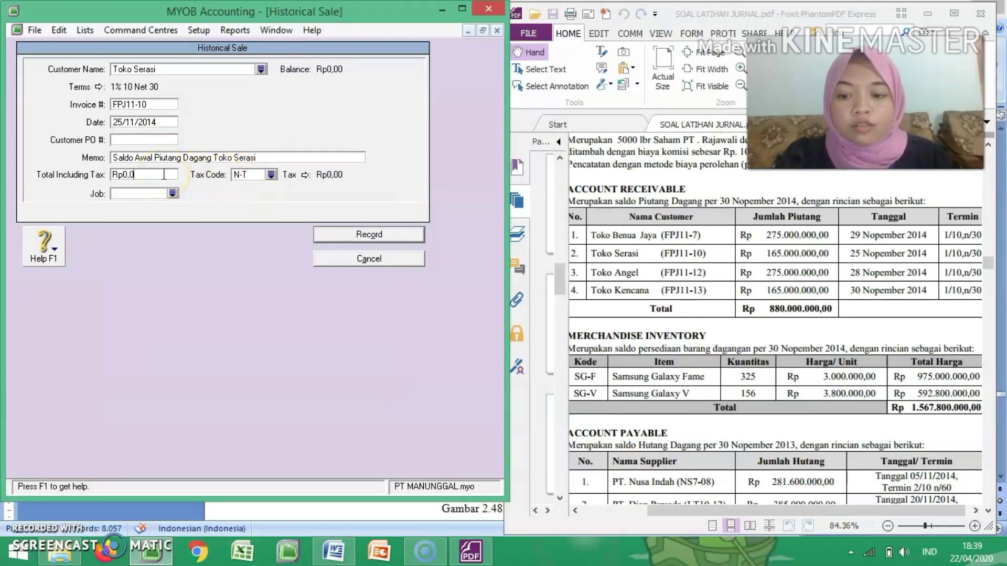
key(BackSpace)
key(BackSpace)
key(BackSpace)
key(BackSpace)
key(BackSpace)
text(16500000)
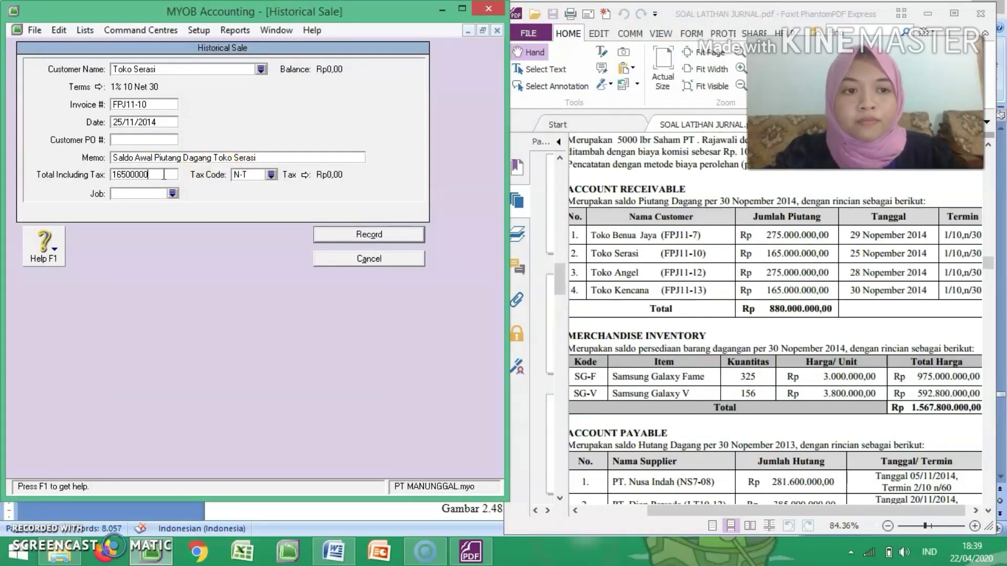
key(Tab)
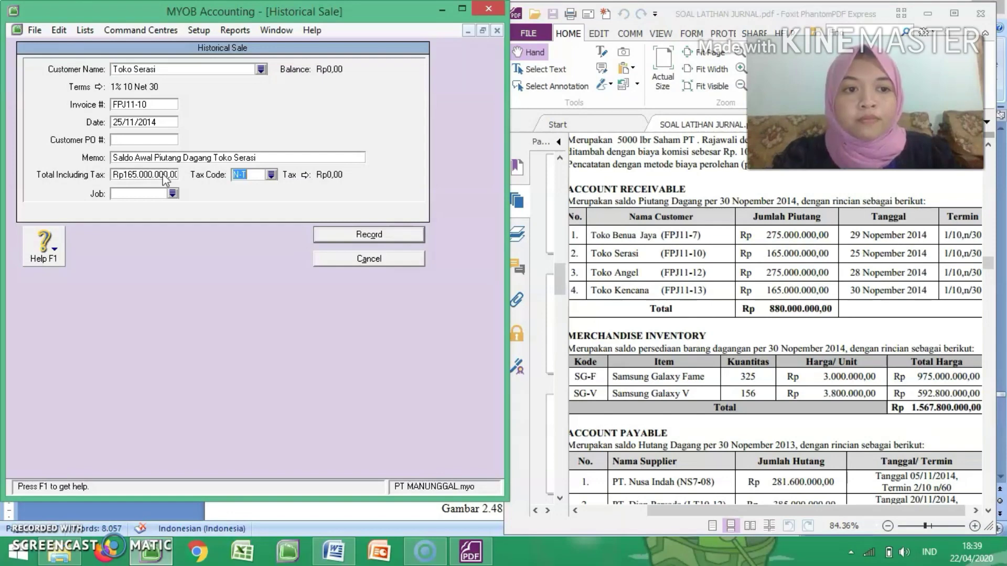
click(375, 231)
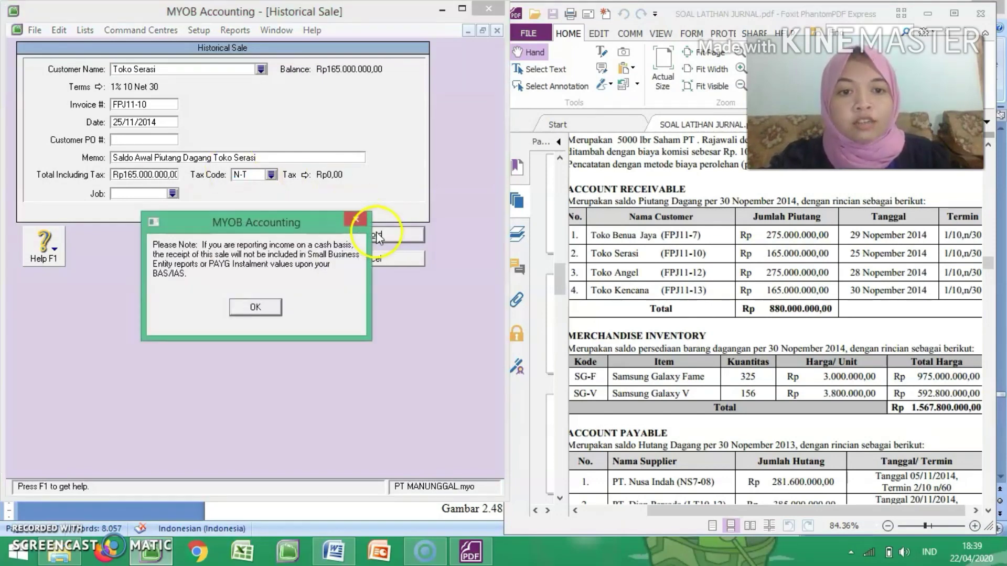
click(256, 309)
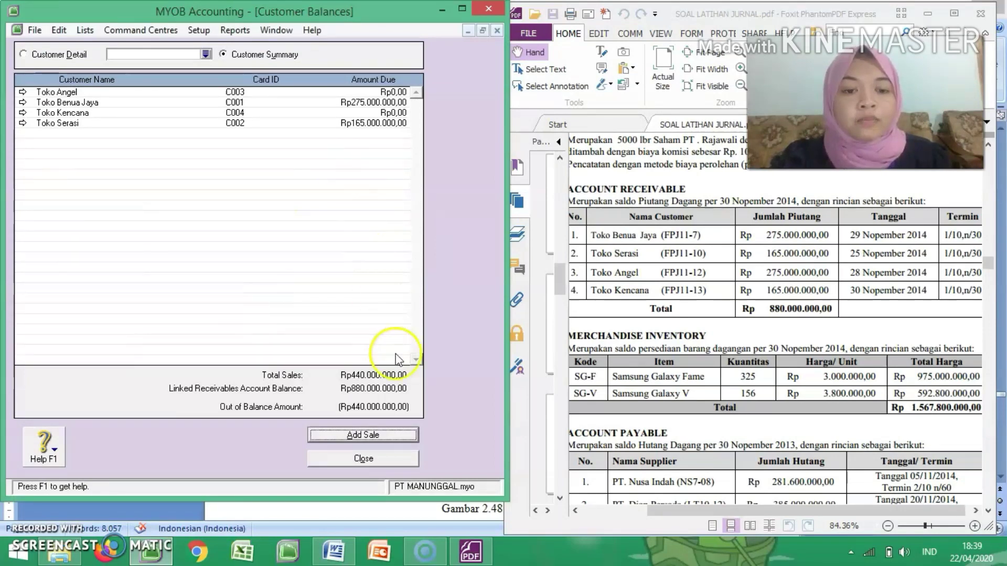
Step: Add a historical sale for Toko Angel with invoice number FPJ11-12 and date 28/11/2014
click(373, 435)
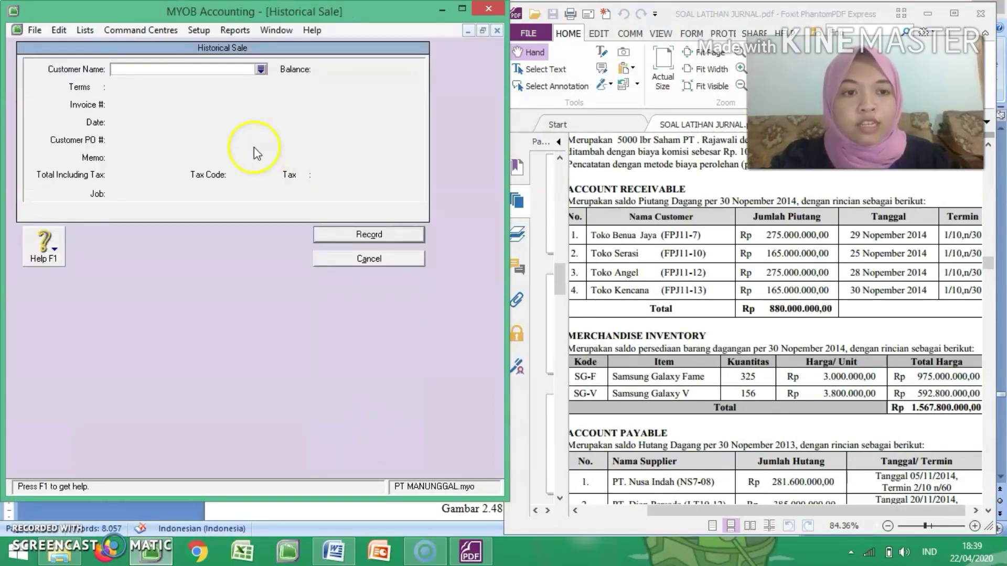
click(261, 69)
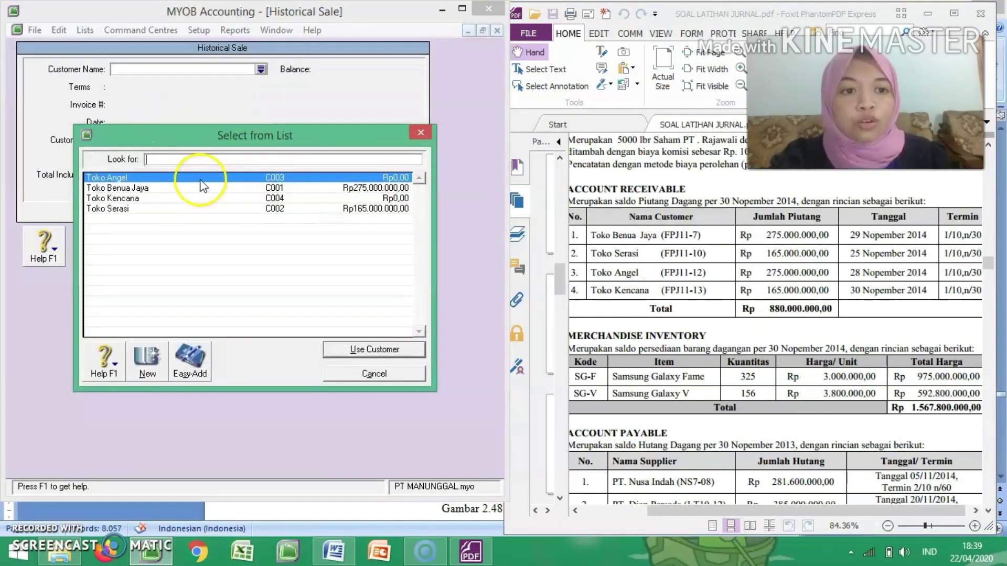
double_click(202, 179)
click(159, 104)
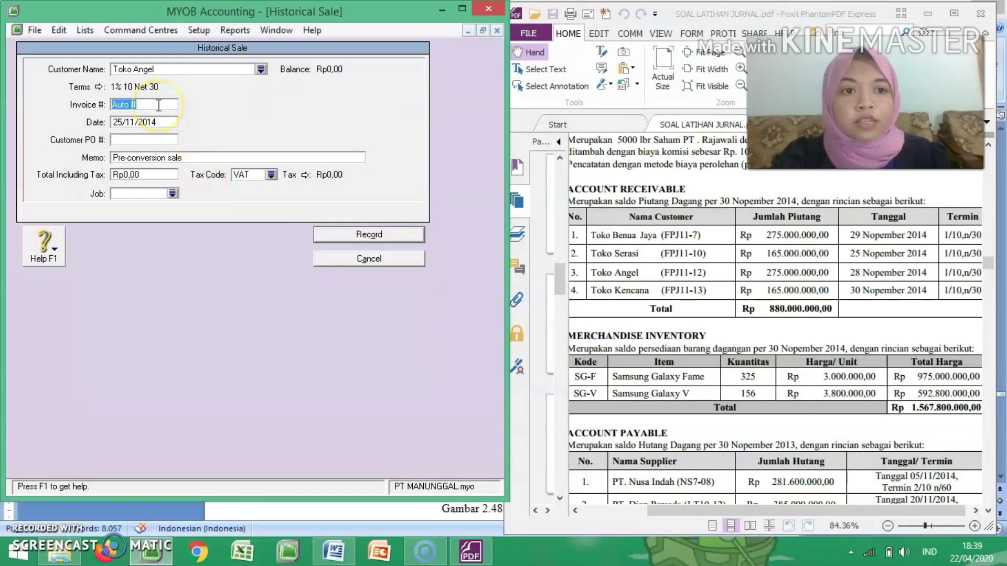
text(FPJ)
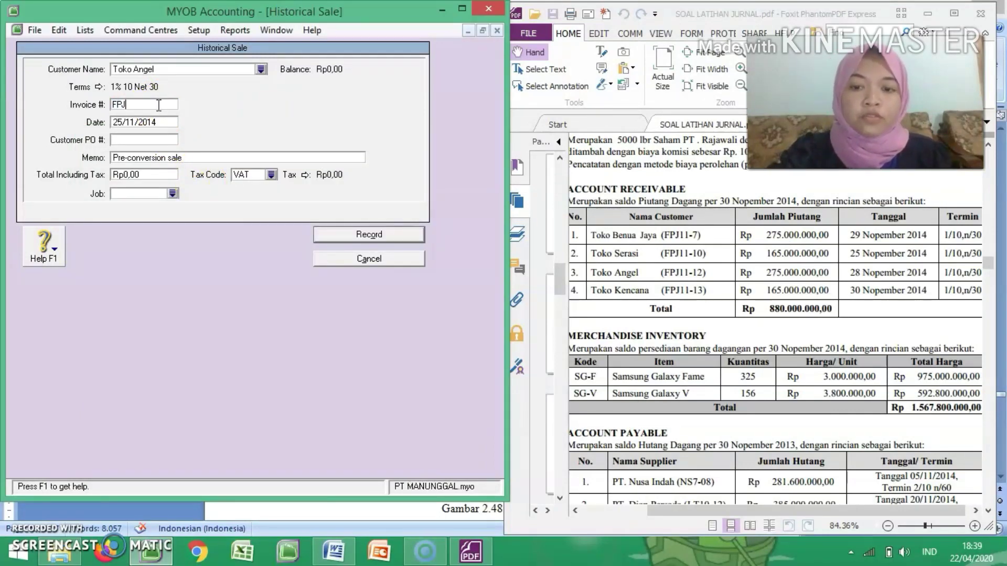
text(11-12)
key(Tab)
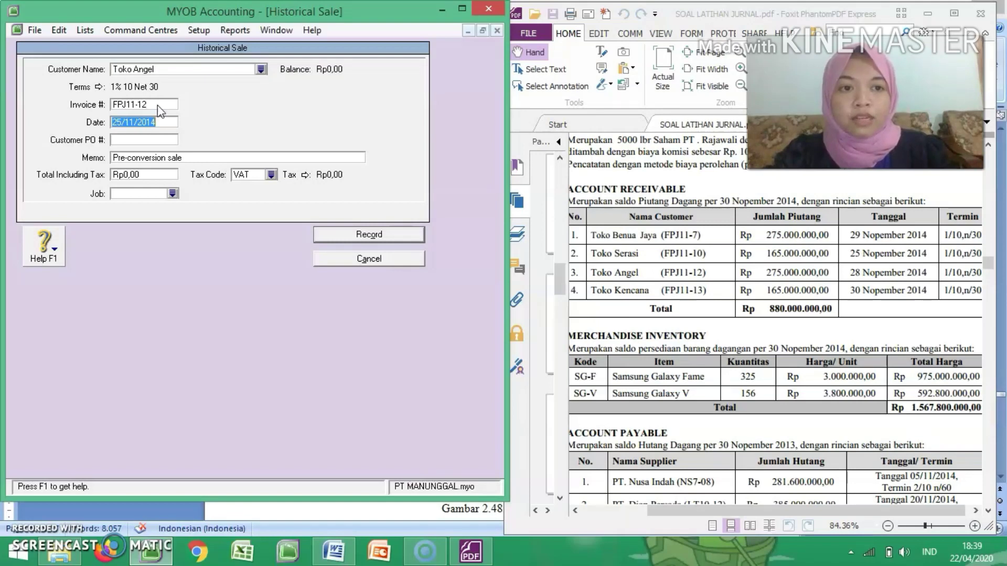
text(28/11/2014)
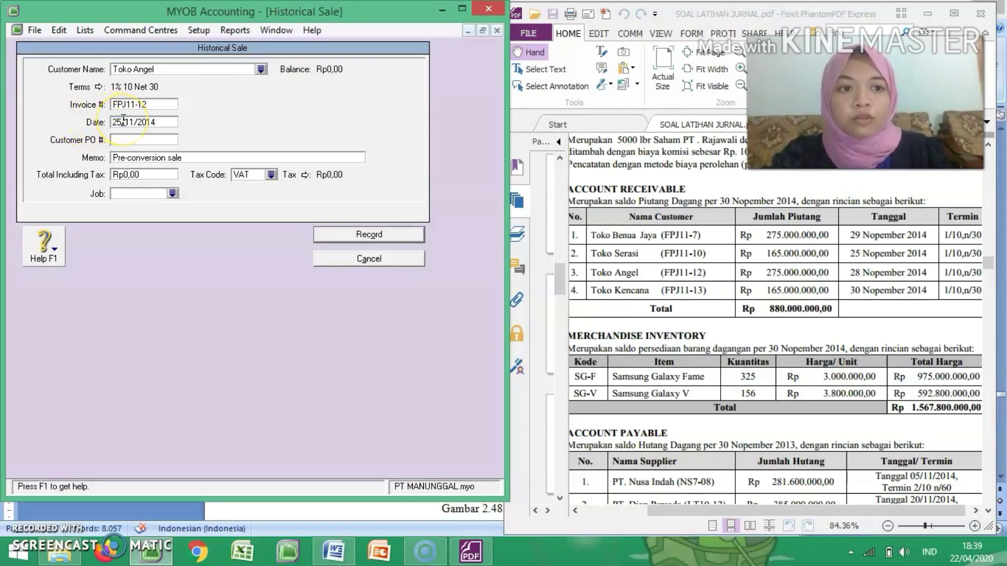
Step: Set the memo of Toko Angel's historical sale to "Saldo Awal Piutang Dagang Toko Angel"
key(Tab)
key(Tab)
text(Saldo Awal Piutang Dagang T)
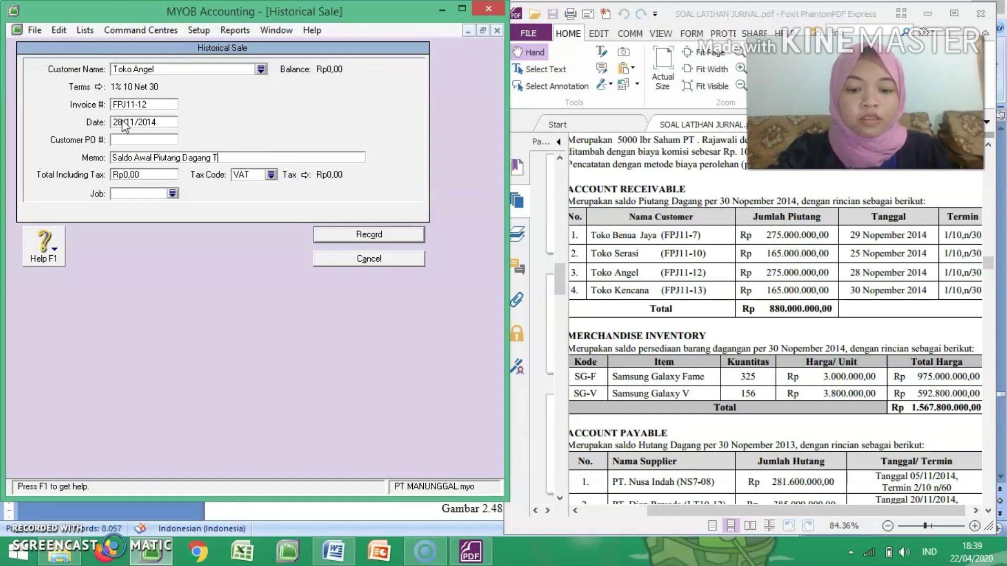
text(oko Angel)
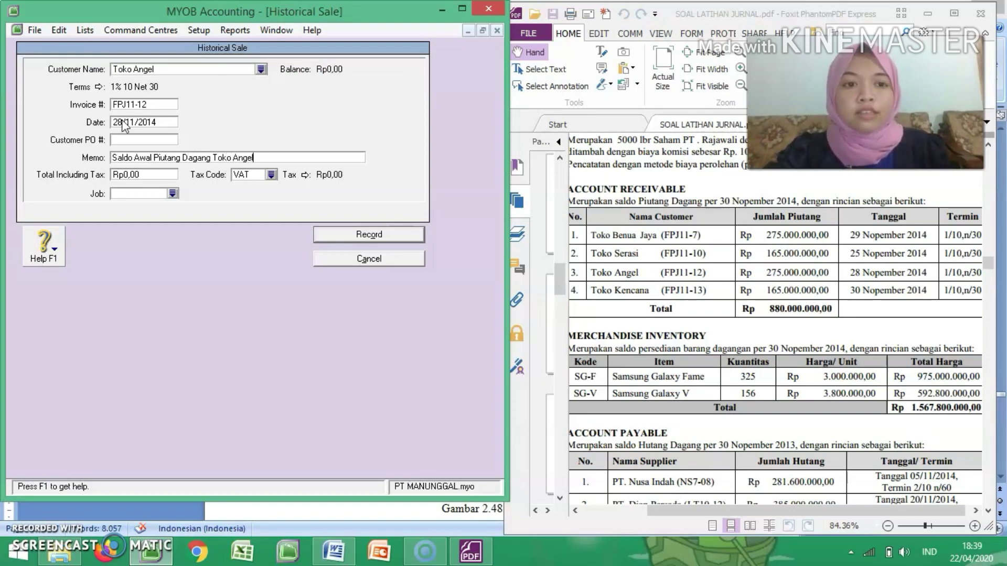
Step: Give the Toko Angel sale tax code N-T and a total including tax of 275.000.000, and record it
click(270, 175)
double_click(217, 179)
click(160, 174)
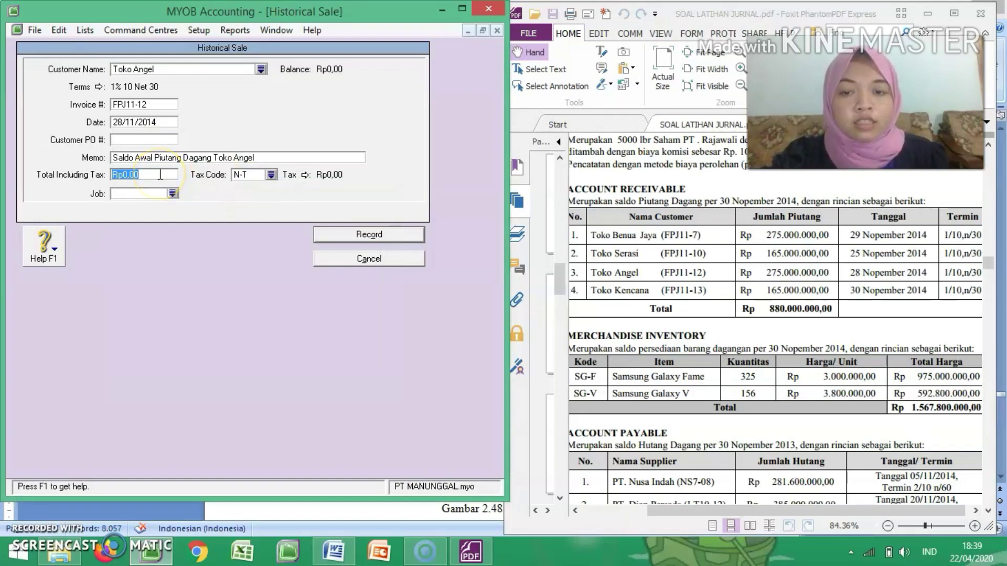
text(27)
text(5.000.000)
key(Tab)
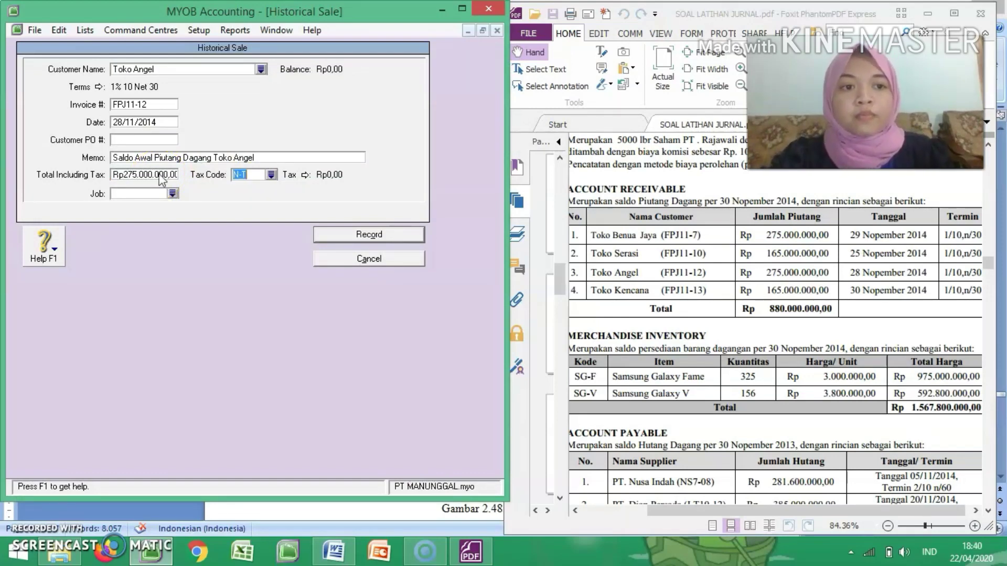
click(352, 234)
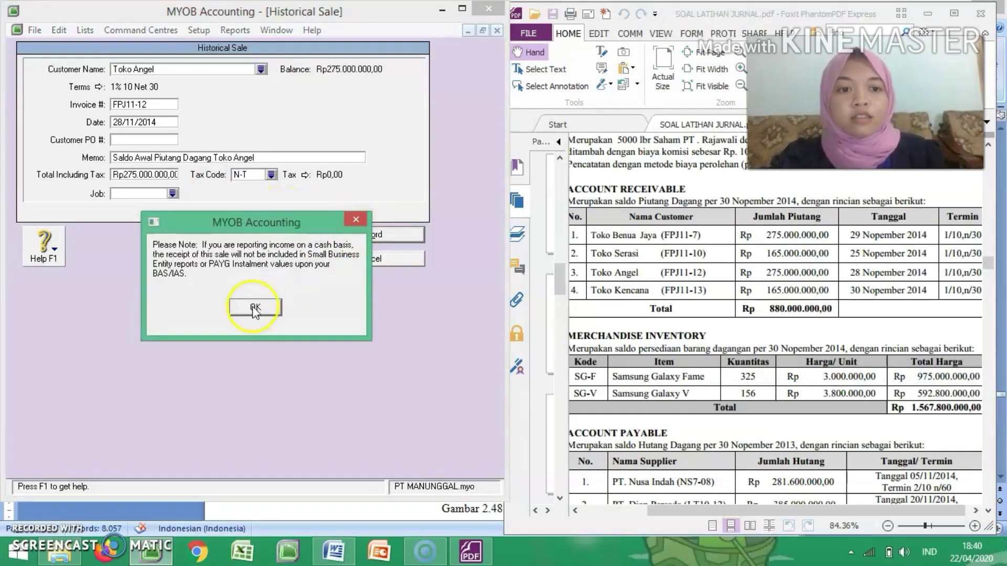
click(254, 308)
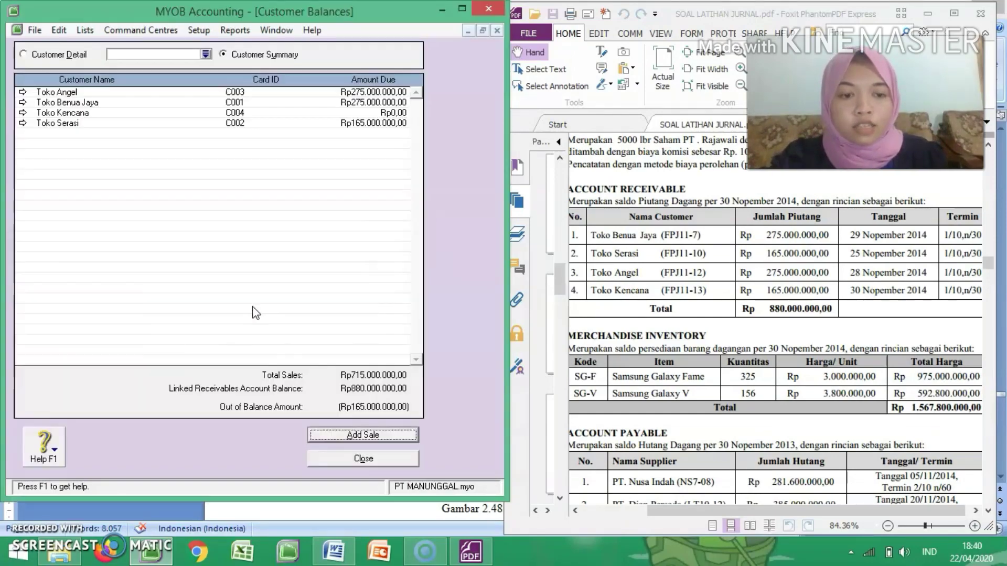
Step: Add a historical sale for Toko Kencana with invoice number FPJ11-13 and date 30/11/2014
click(354, 436)
key(Tab)
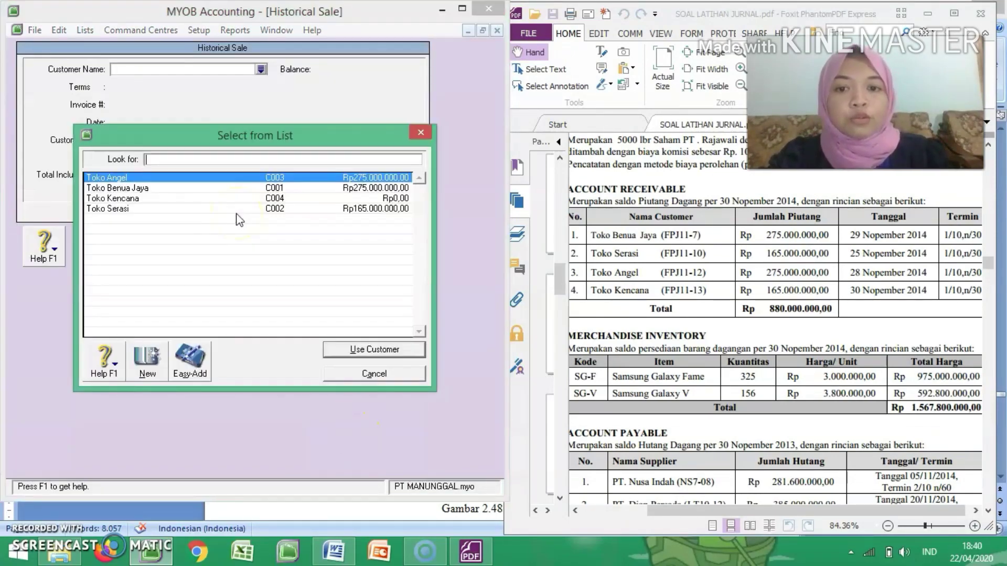
double_click(228, 195)
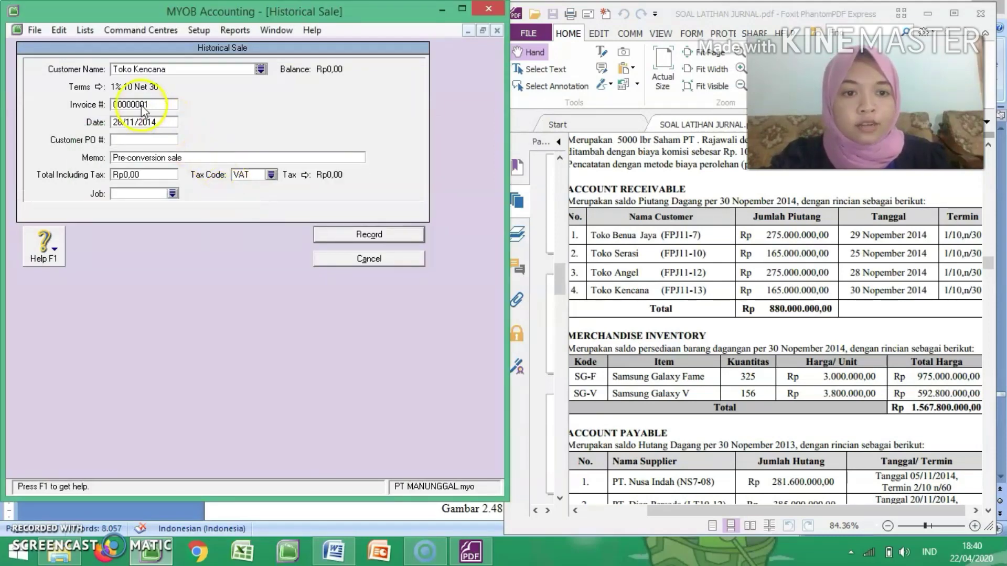
text(FP)
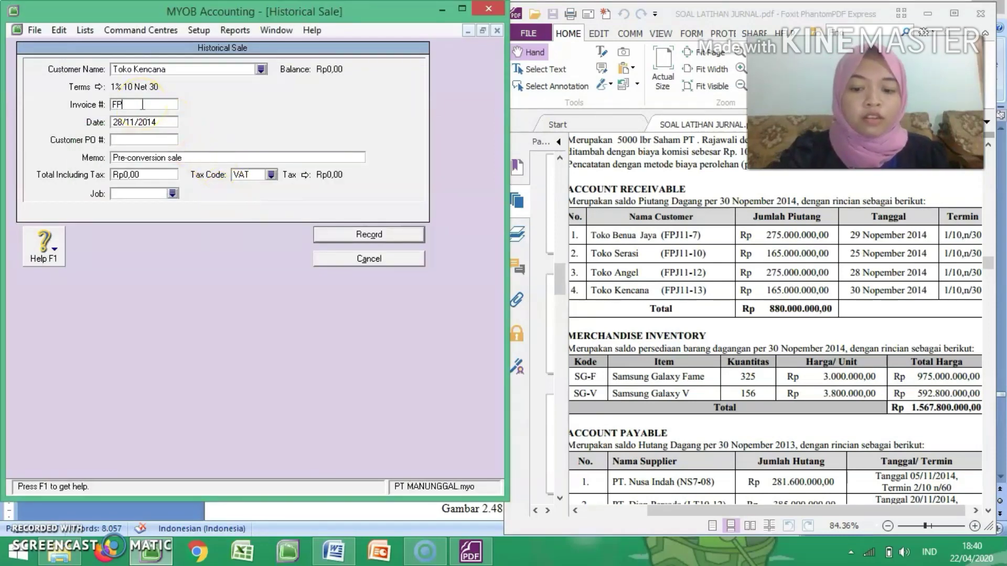
text(J11-13)
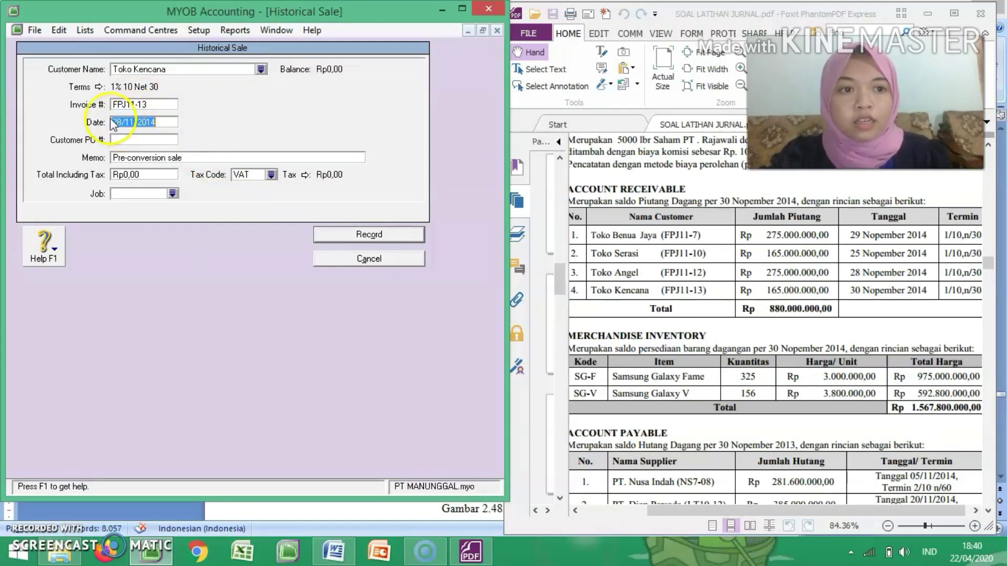
click(123, 122)
key(BackSpace)
key(BackSpace)
text(3)
Step: Set the memo of Toko Kencana's historical sale to "Saldo Awal Piutang Dagang Toko Kencana"
key(Tab)
text(Saldo Awal Piutang Dagang Toko Kencana)
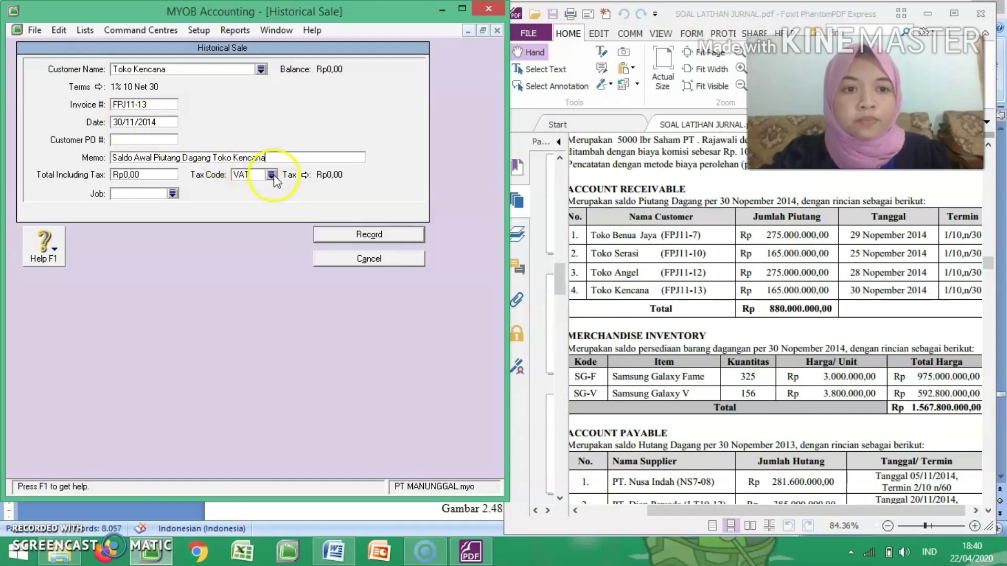
Step: Give the Toko Kencana sale tax code N-T and a total including tax of 165.000.000, and record it
click(271, 175)
double_click(254, 174)
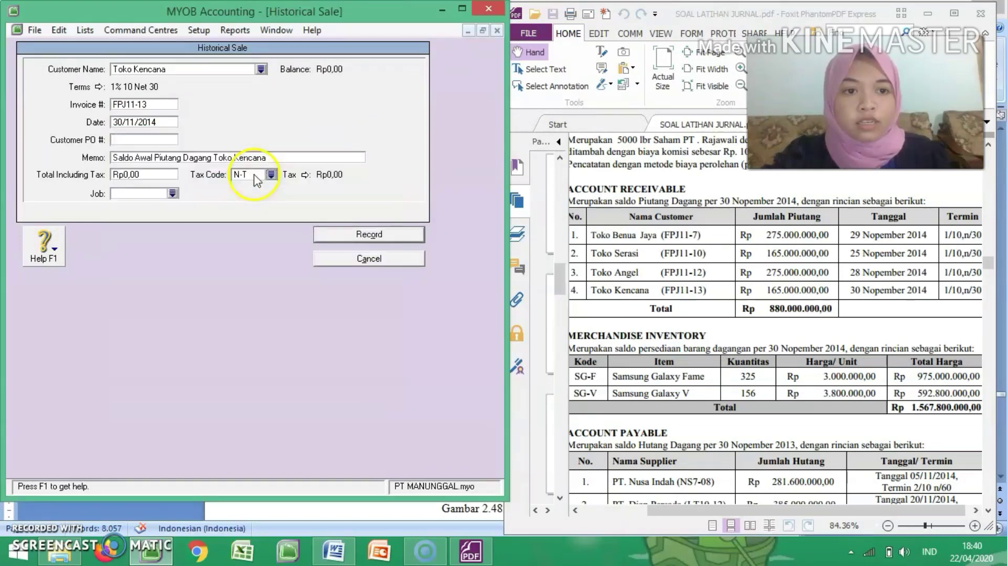
click(169, 174)
text(1)
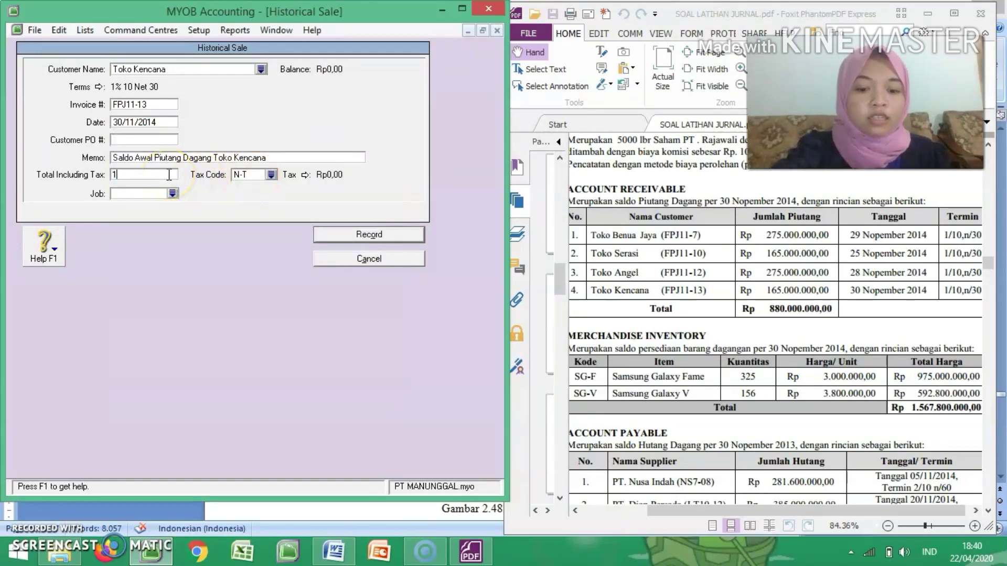
text(65.000.000)
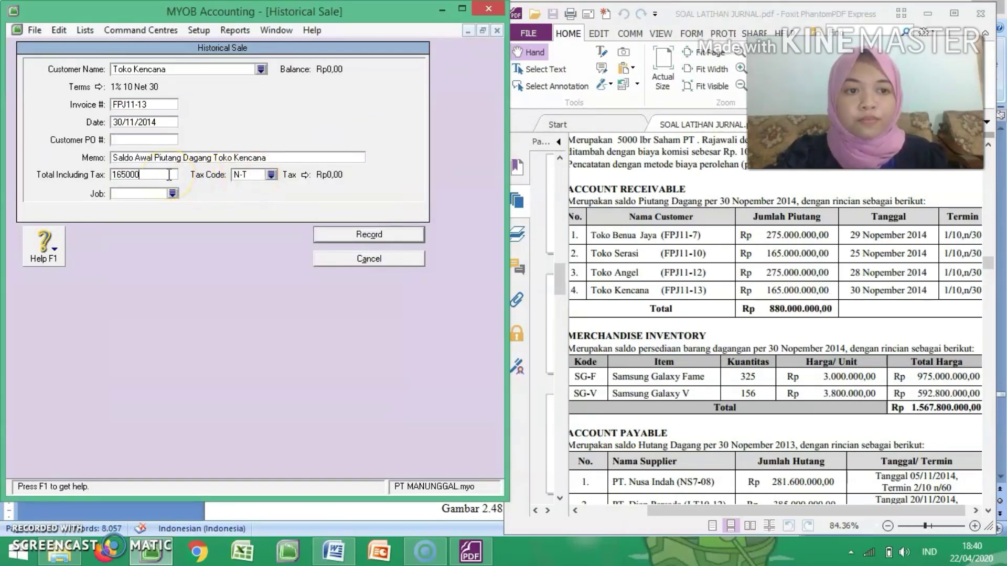
key(Tab)
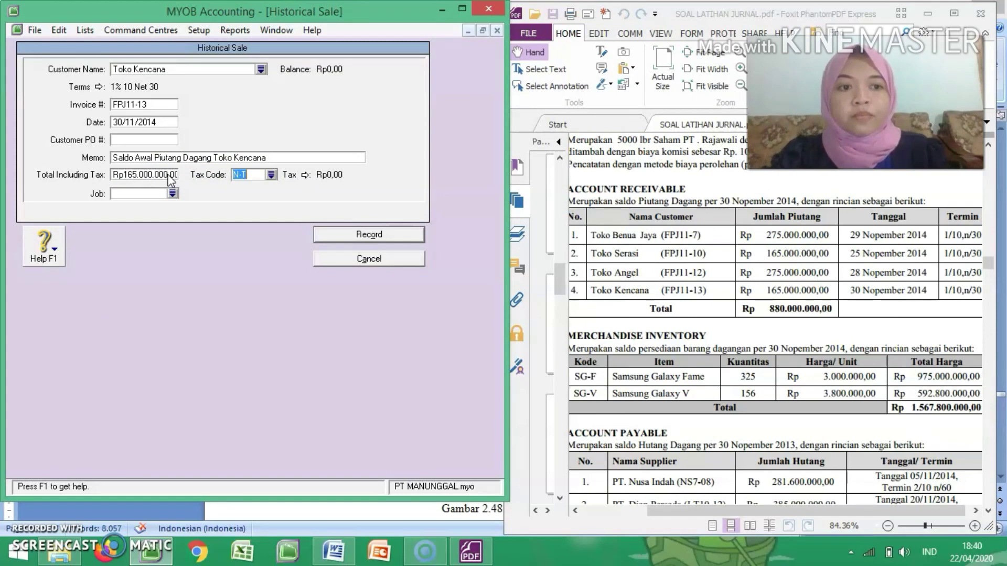
click(340, 234)
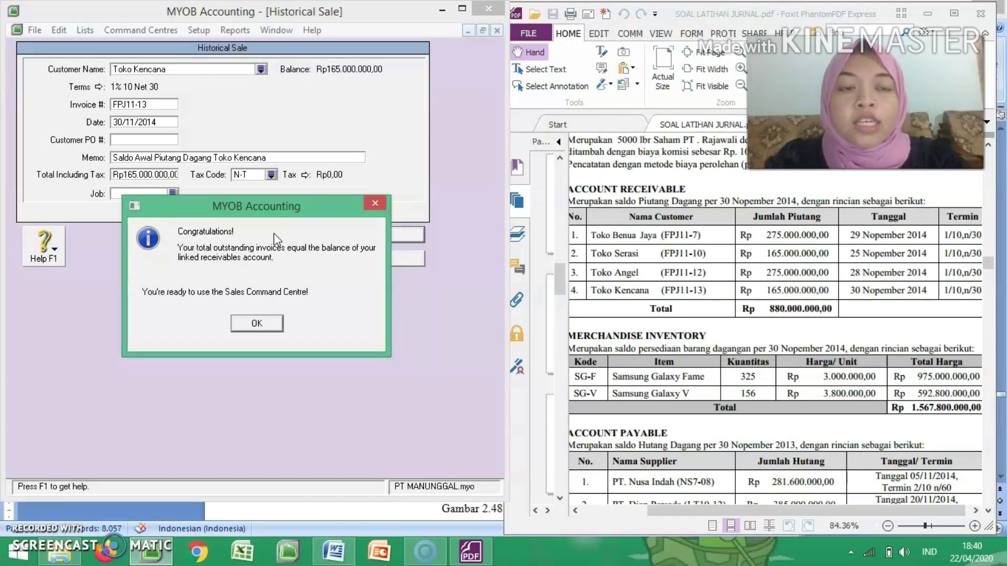
click(262, 322)
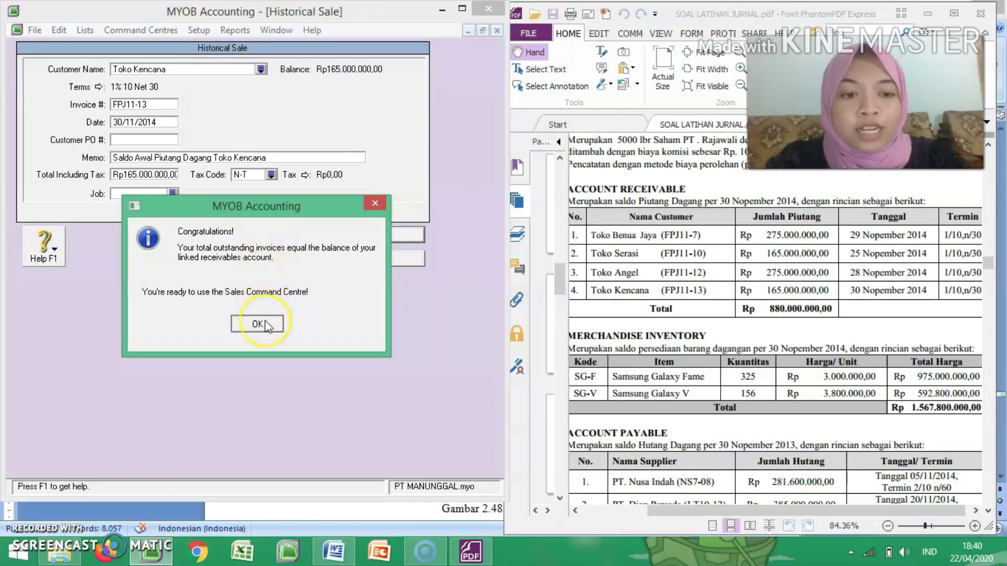
click(266, 308)
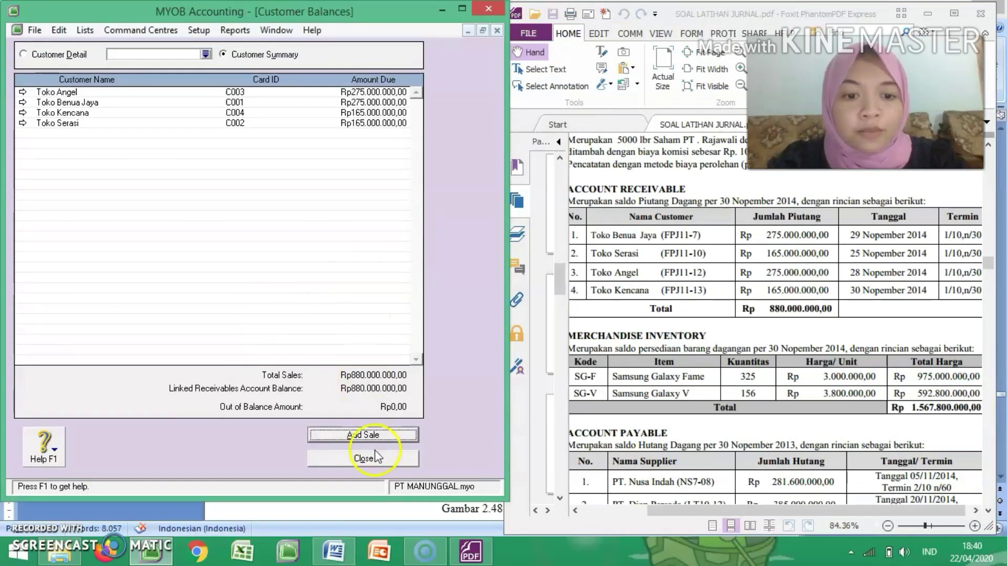
Step: Close the customer balances and start a new supplier card from the cards list
click(364, 460)
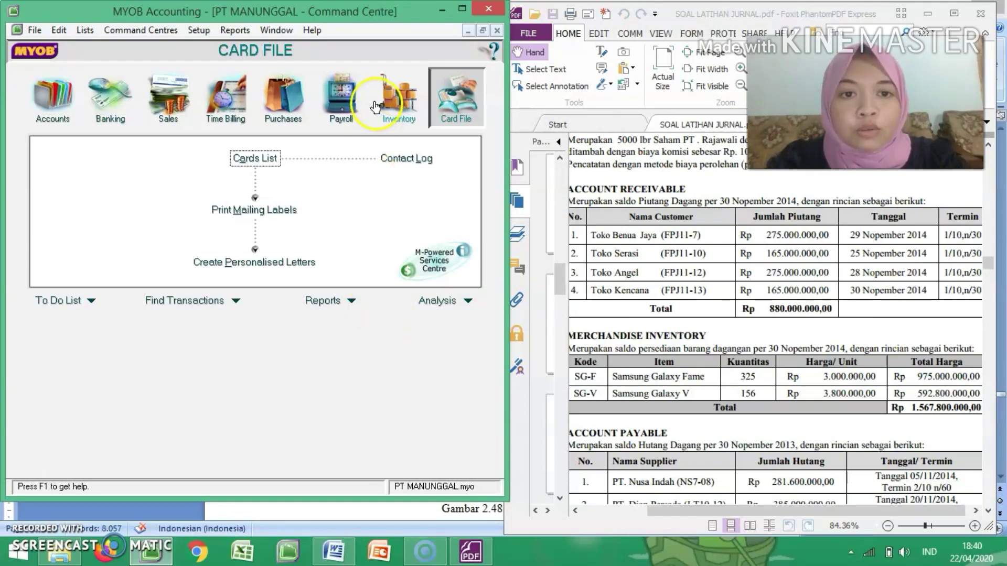
click(264, 158)
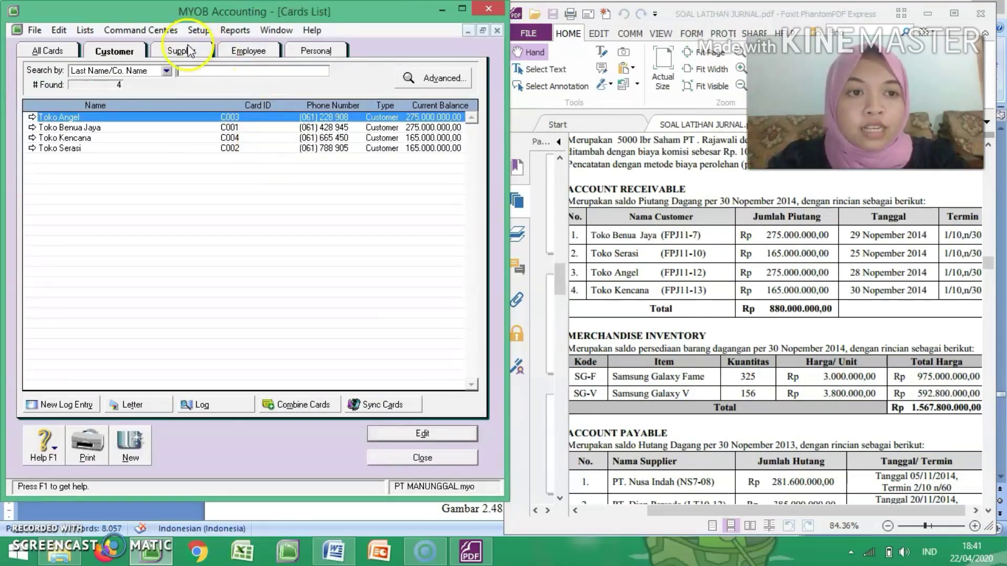
click(195, 49)
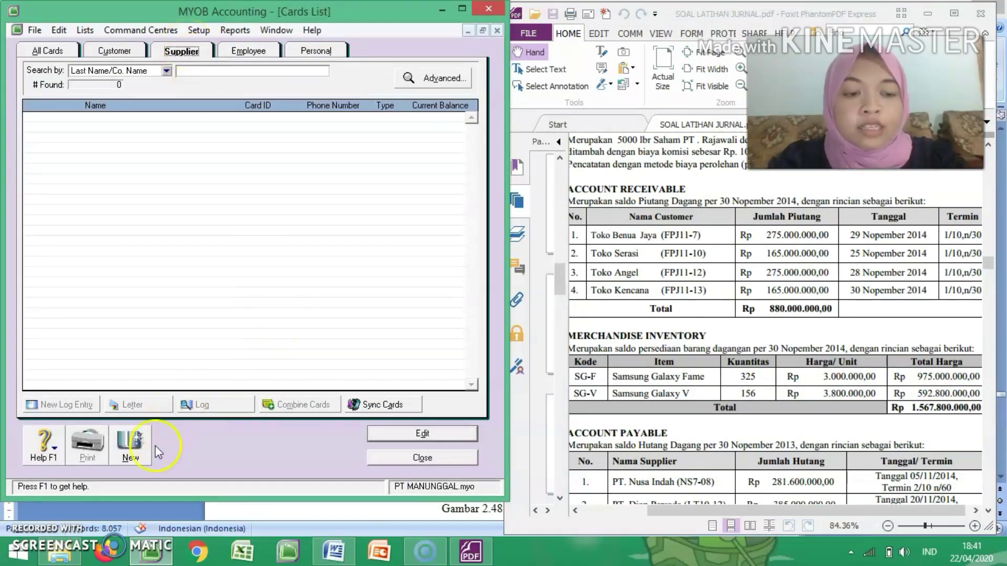
click(130, 444)
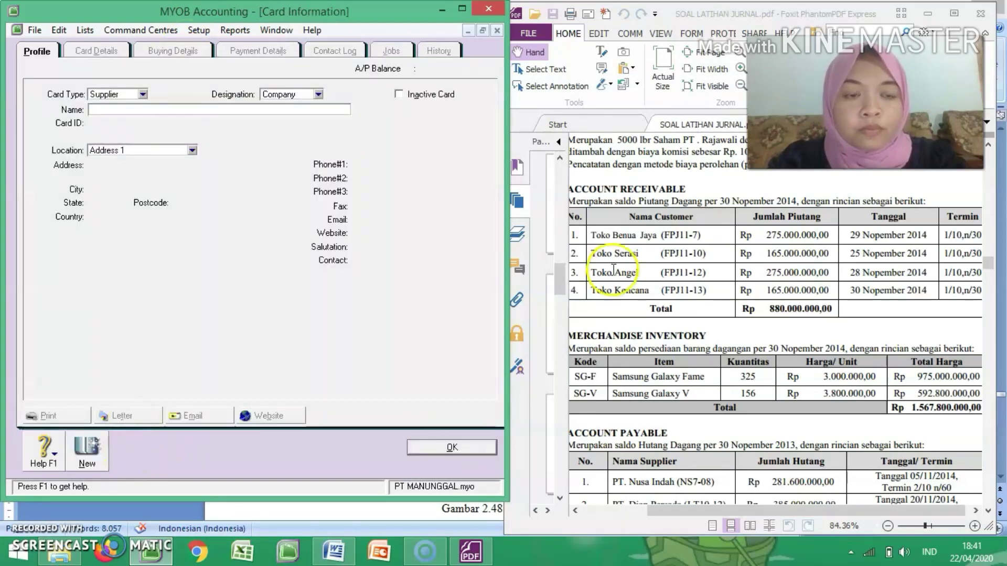
Step: Find the Daftar Supplier table in the exercise PDF and examine the supplier codes, names and addresses
click(686, 325)
scroll(693, 340, down, 1)
scroll(693, 340, down, 15)
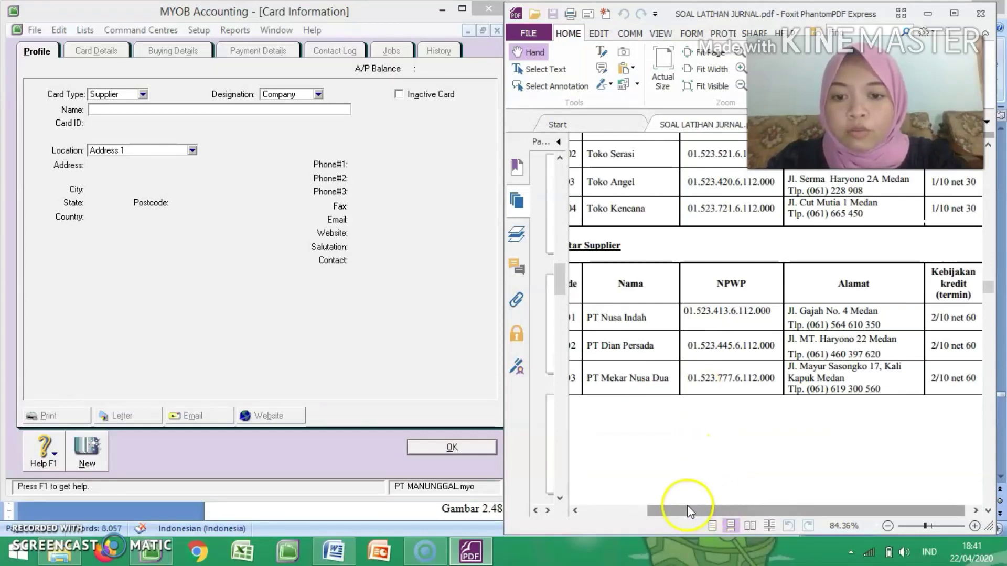
drag(672, 505, 631, 506)
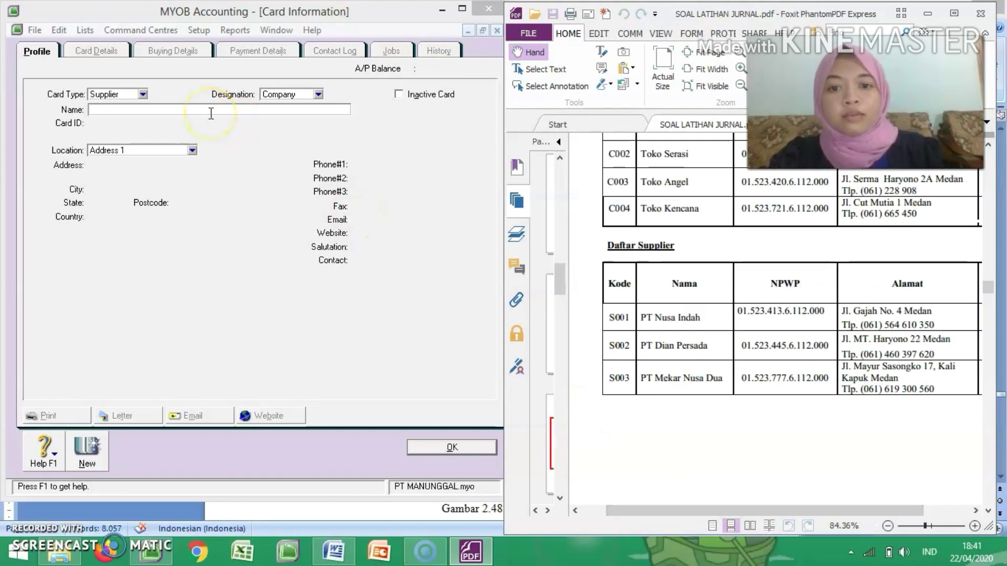
key(Page_Down)
key(Page_Down)
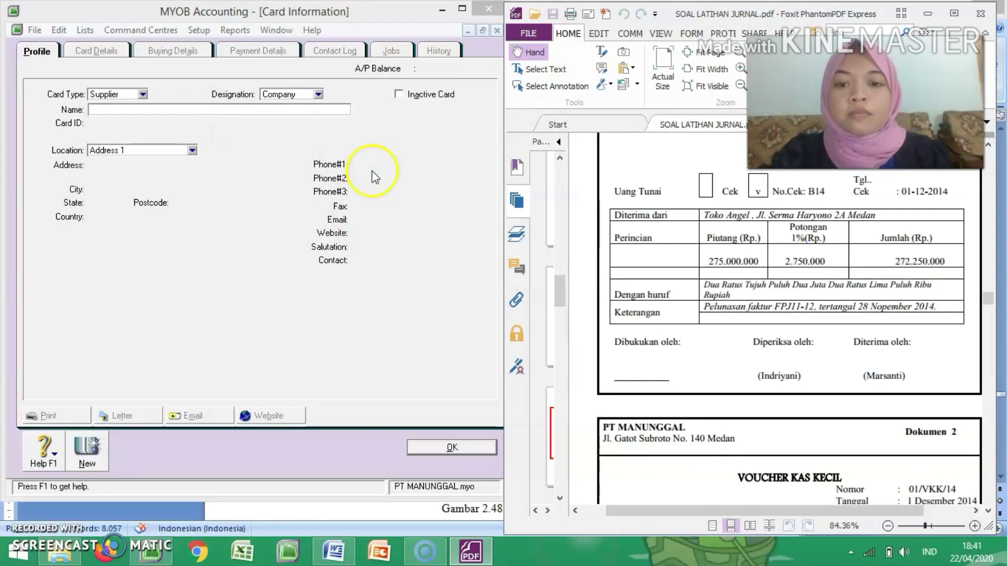
scroll(621, 287, up, 5)
scroll(620, 287, up, 8)
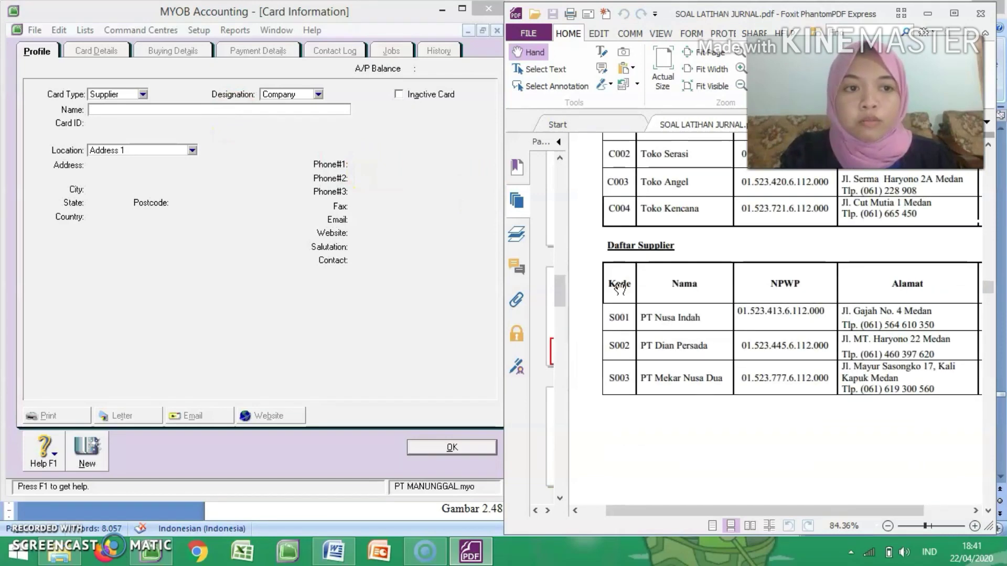
scroll(621, 287, down, 4)
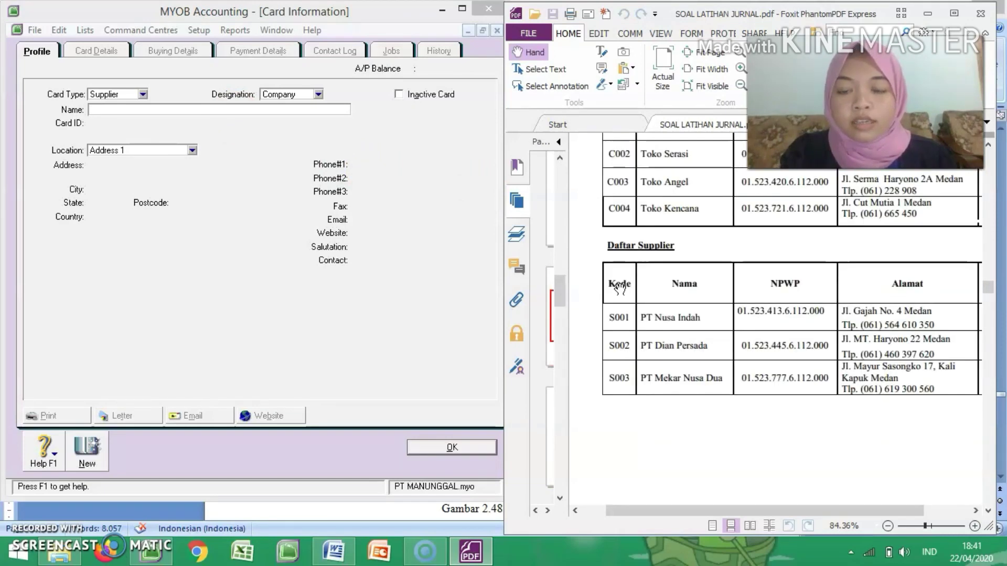
Step: Name the new supplier card PT Nusa Indah and give it card ID S001
click(140, 109)
text(PT)
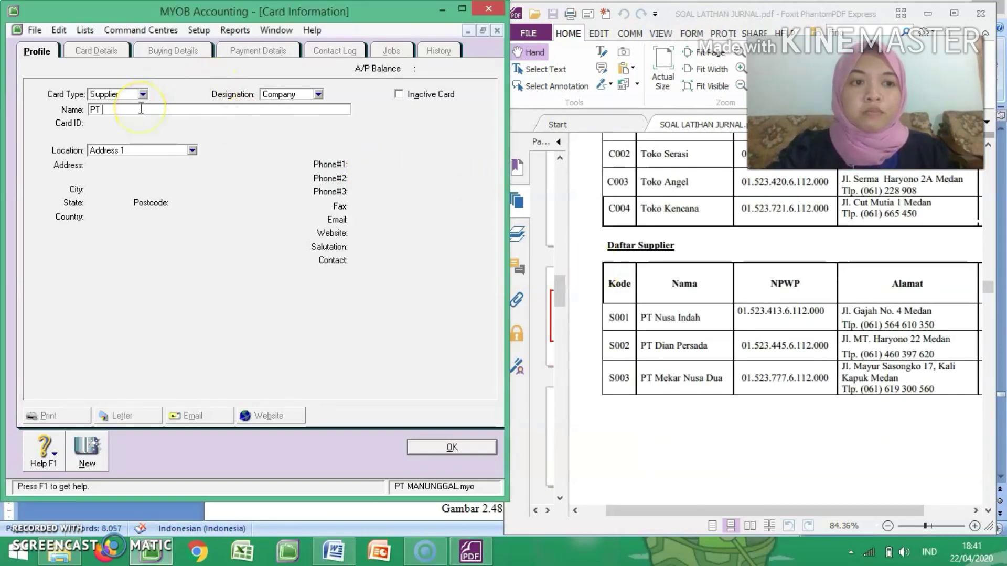
text( Nusa Indah)
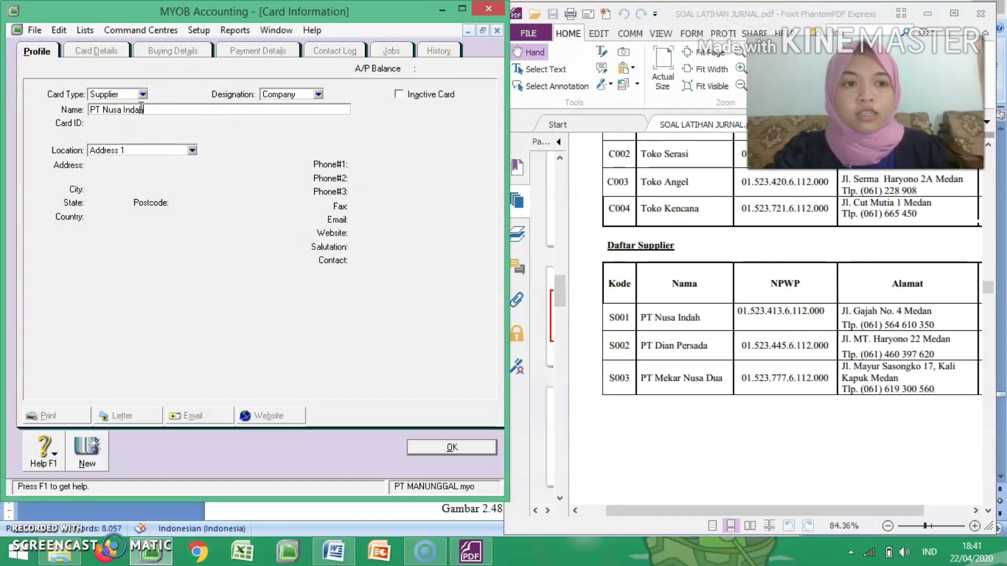
key(Tab)
text(S001)
Step: Enter PT Nusa Indah's street address, city and first phone number as listed in the supplier table
key(Tab)
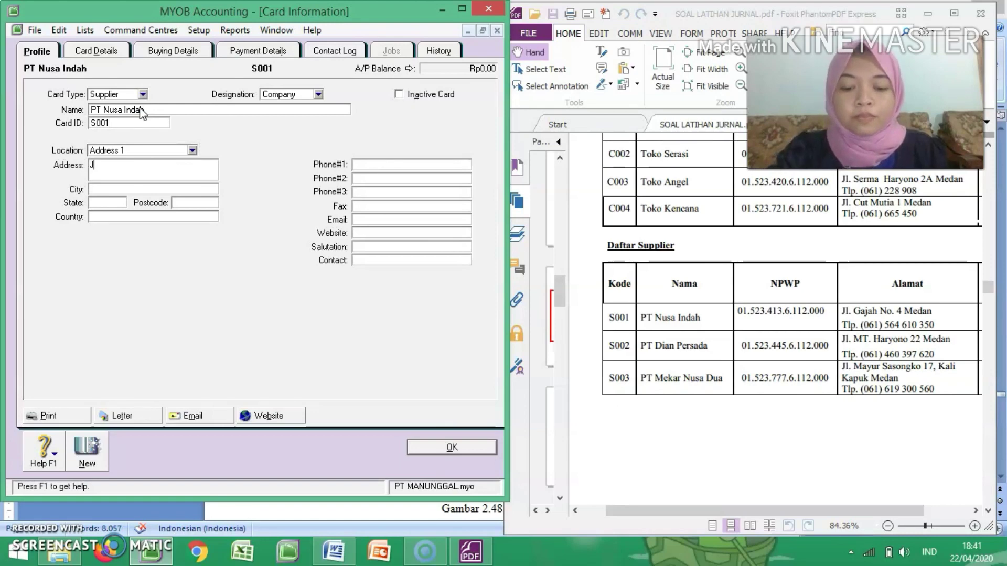
text(Medan)
click(369, 164)
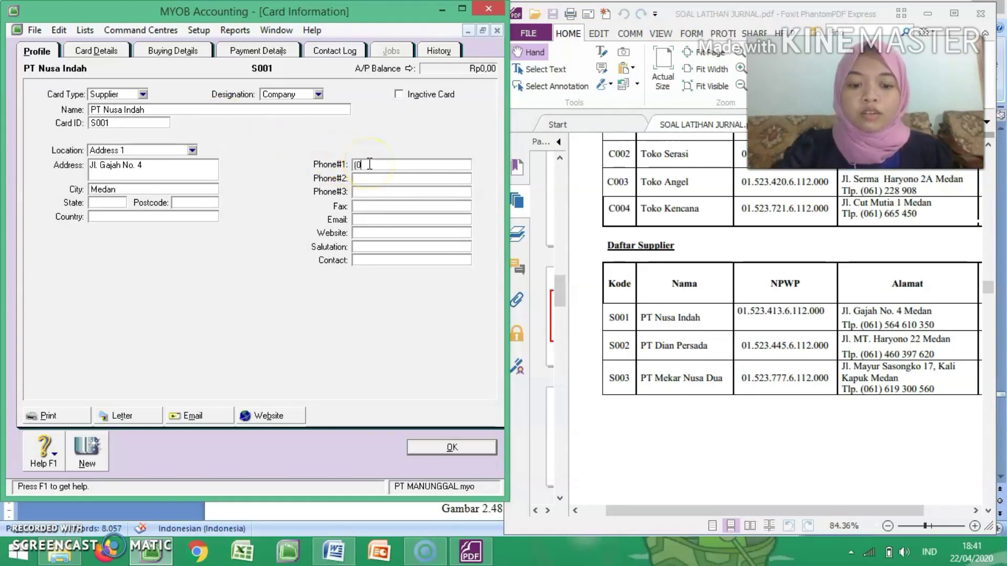
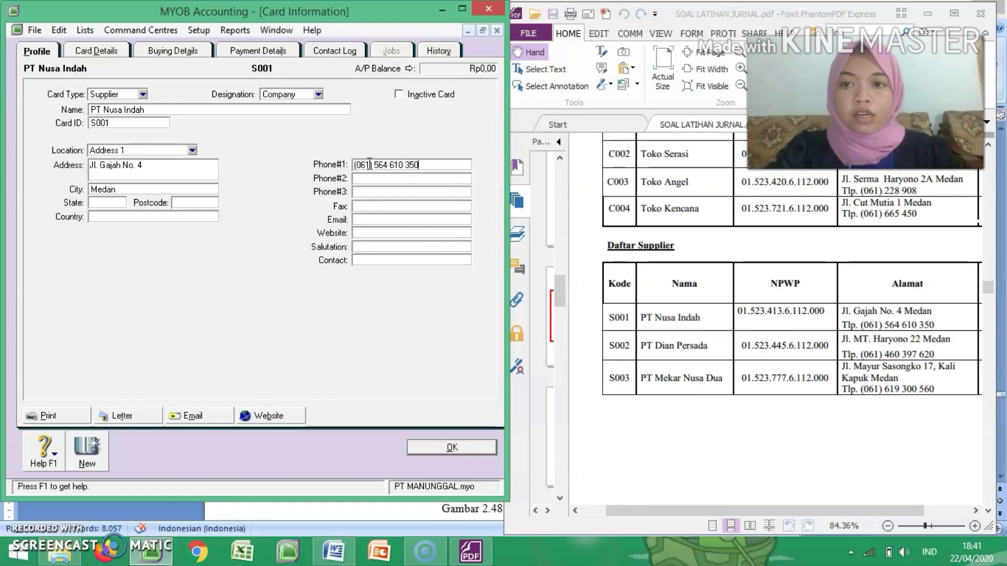
Step: Set PT Nusa Indah's purchase layout to Item, enter its tax ID number, and start another new supplier card
click(178, 50)
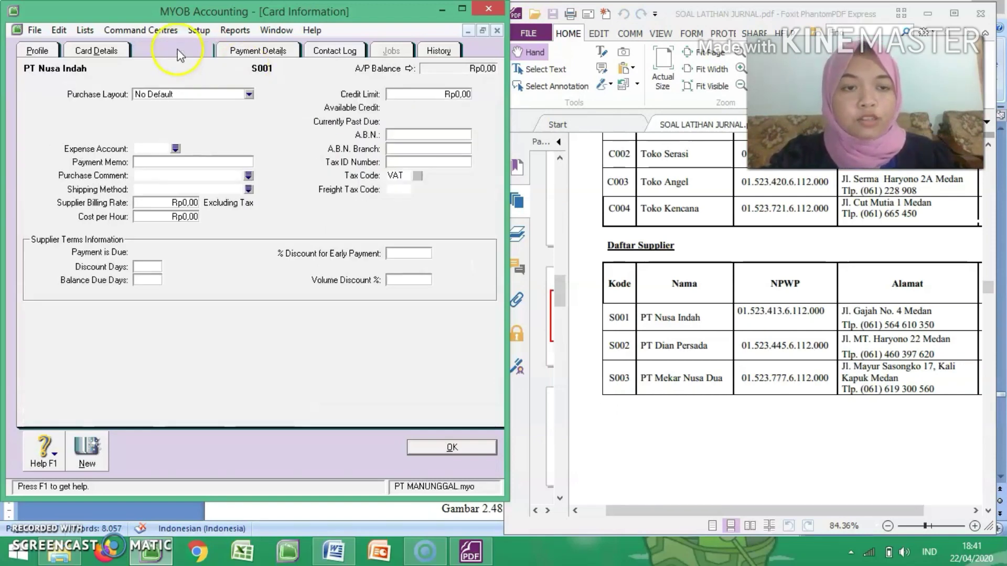
click(199, 94)
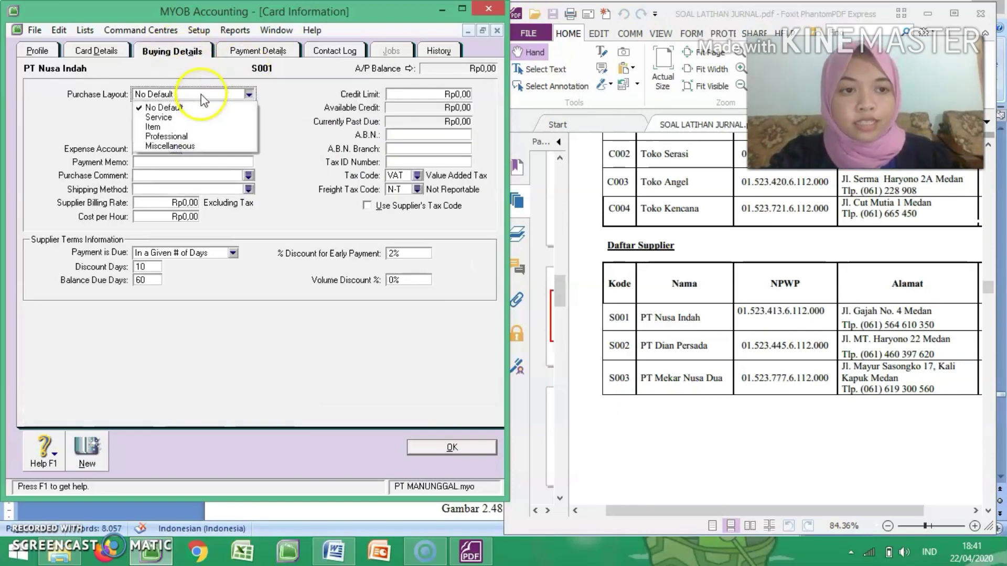
click(179, 128)
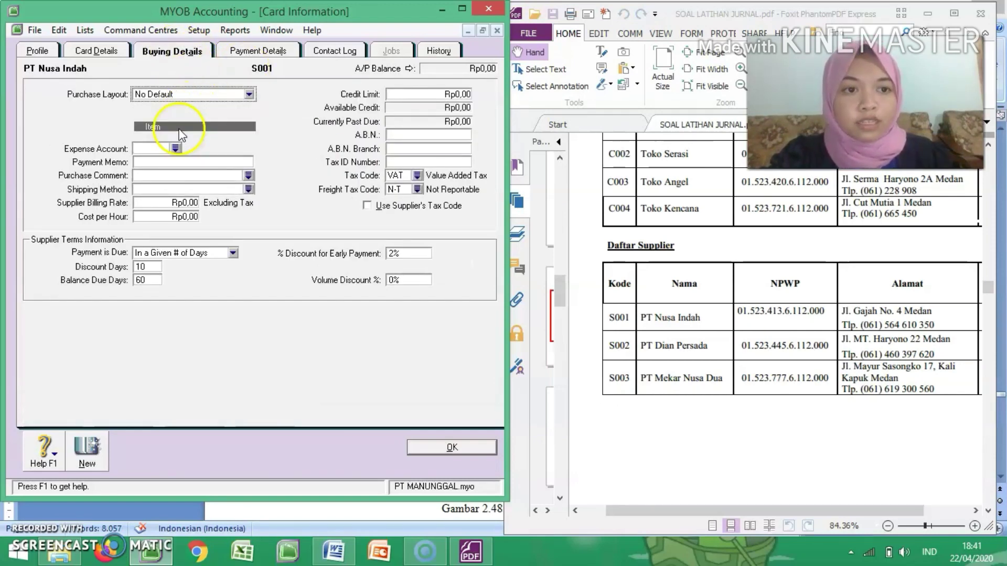
click(411, 162)
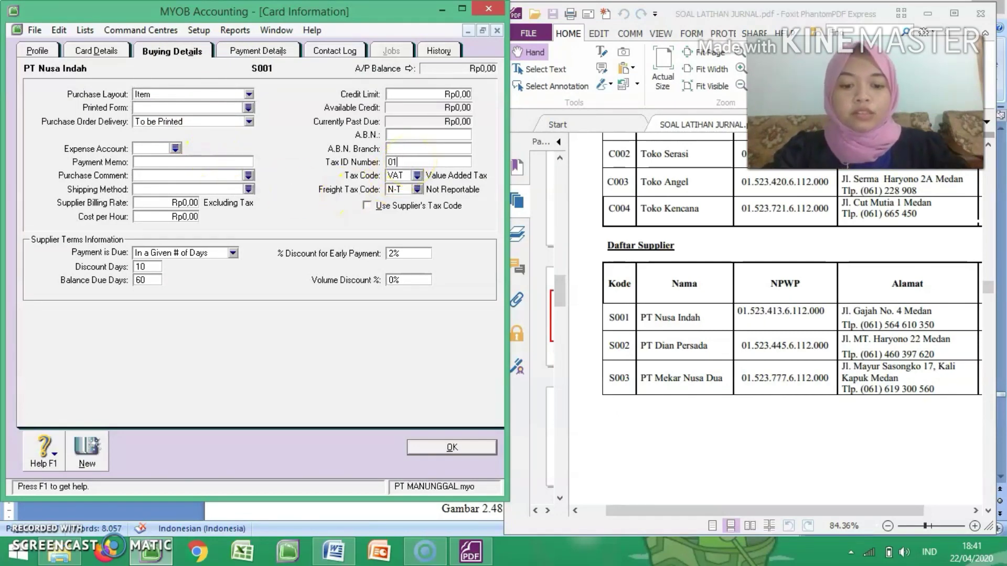
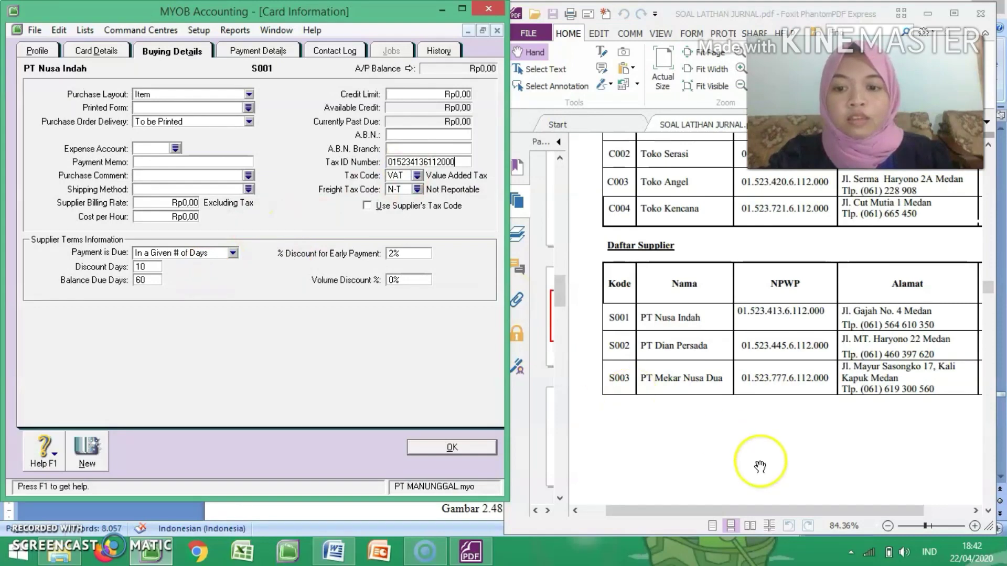
drag(765, 510, 813, 506)
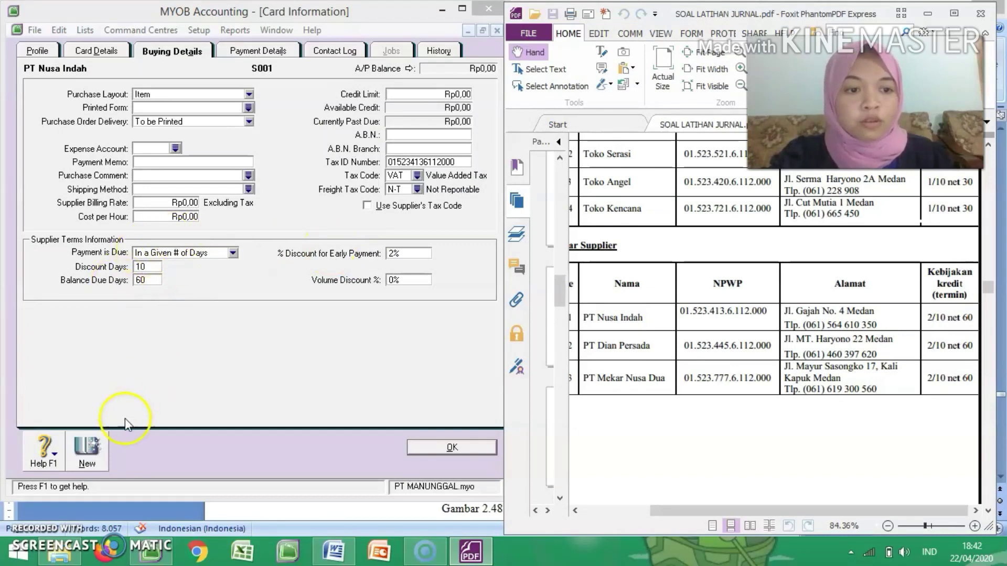
click(88, 451)
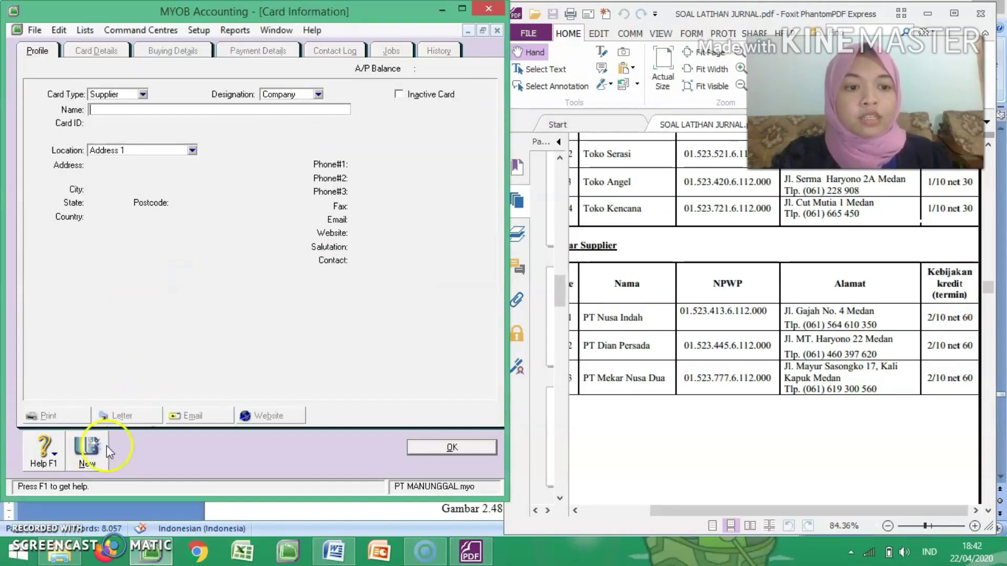
Step: Name the new supplier card PT Dian Persada and give it card ID S002
text(PT DIan P)
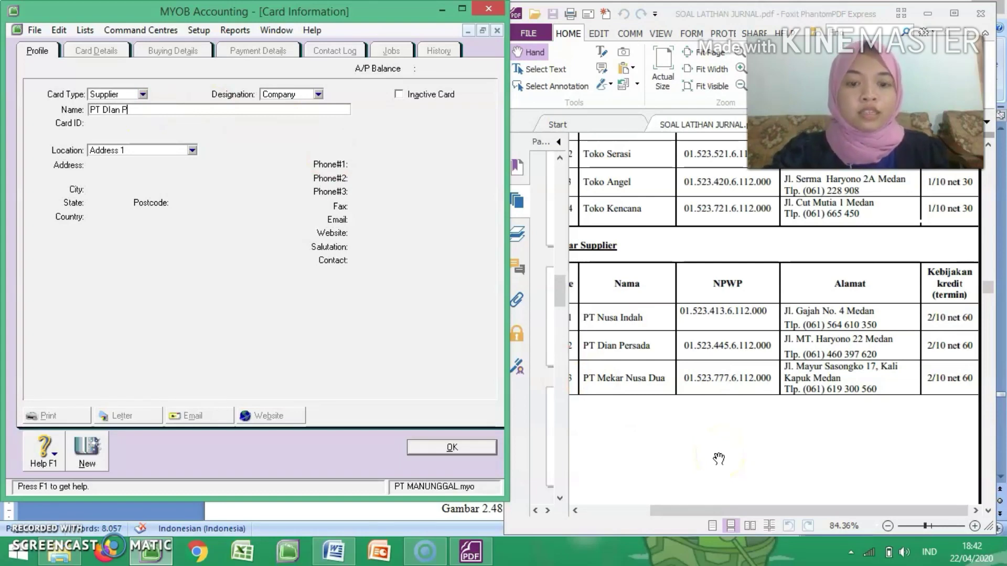
key(BackSpace)
key(BackSpace)
key(BackSpace)
text(ian P)
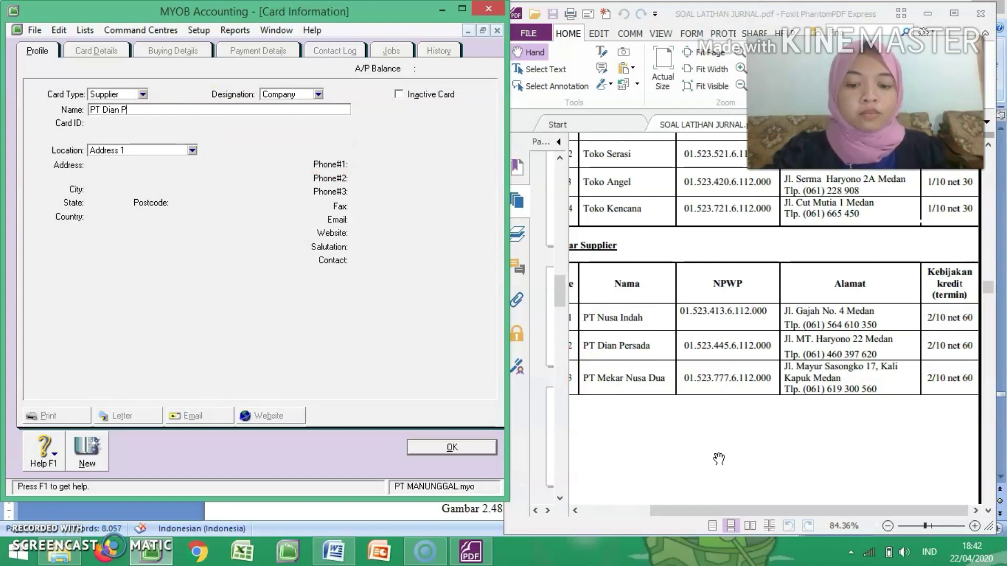
text(ersada)
key(Tab)
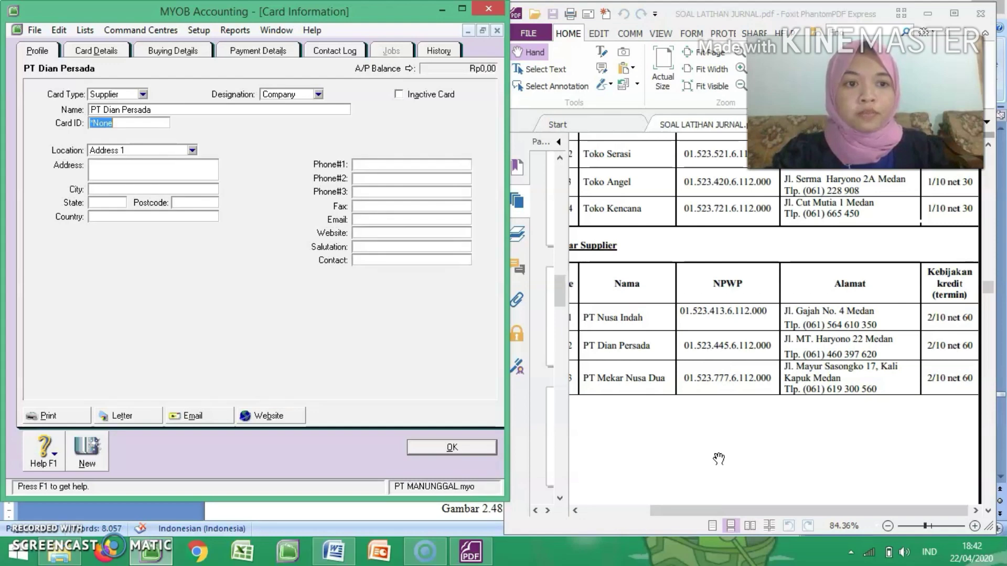
text(S002)
key(Tab)
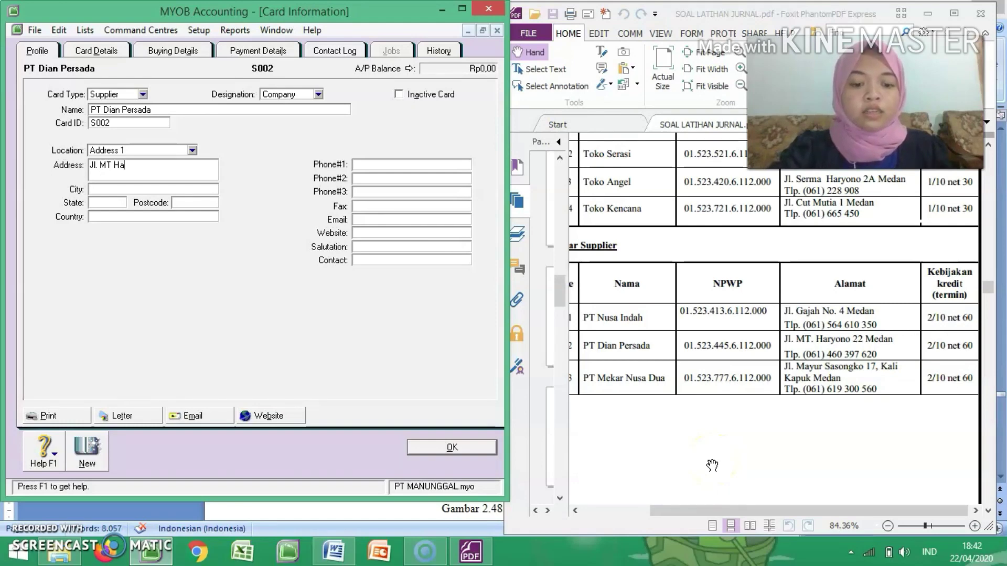
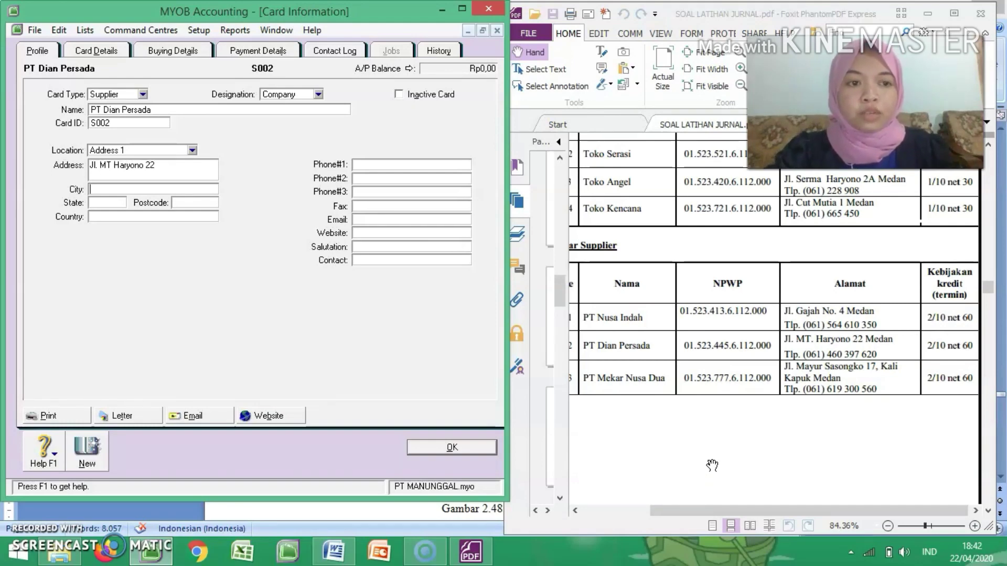
Step: Enter PT Dian Persada's street address, city and first phone number as listed in the supplier table
key(Tab)
text(Medan)
click(418, 169)
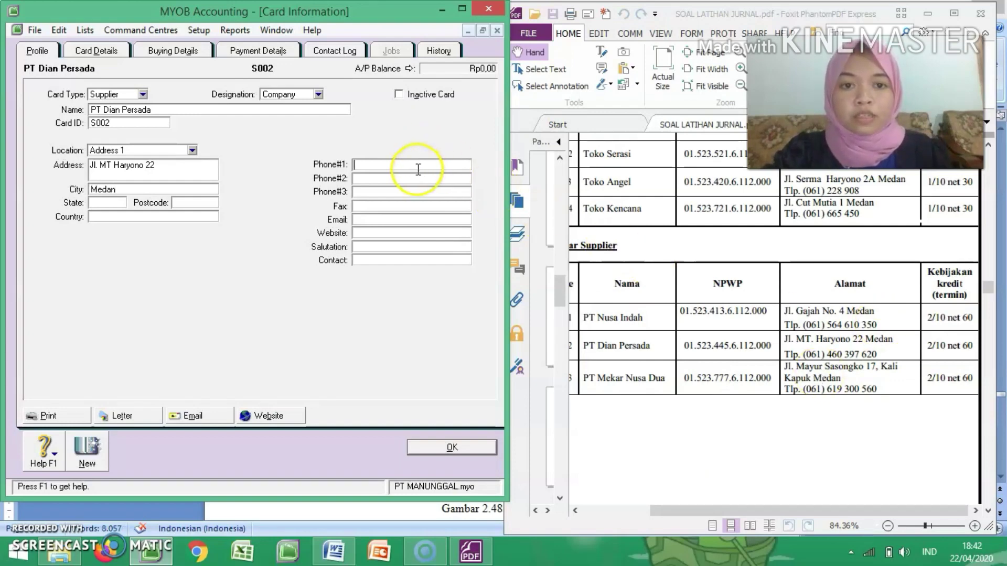
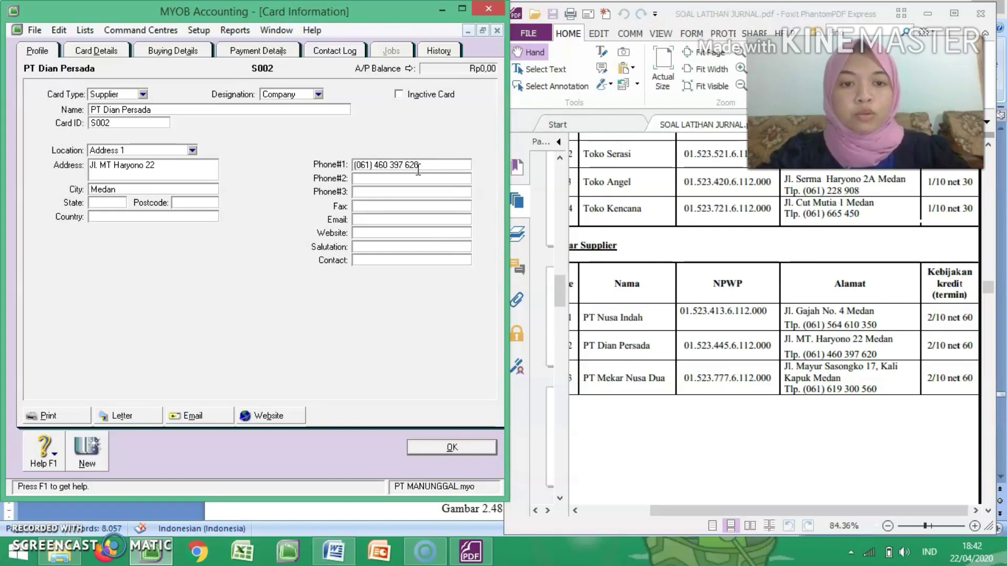
Step: Set PT Dian Persada's purchase layout to Item and enter its tax ID number from the supplier table
click(174, 50)
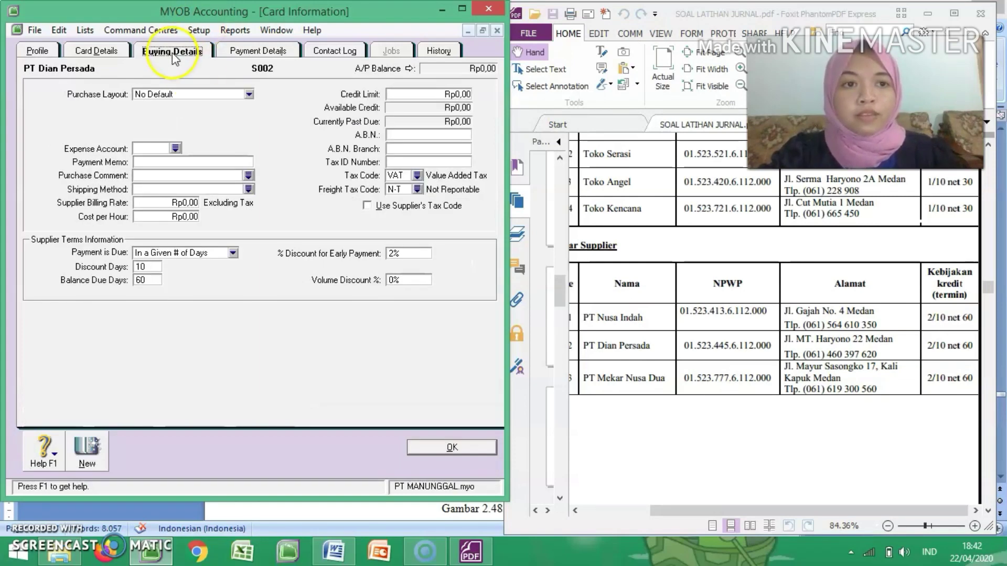
click(195, 96)
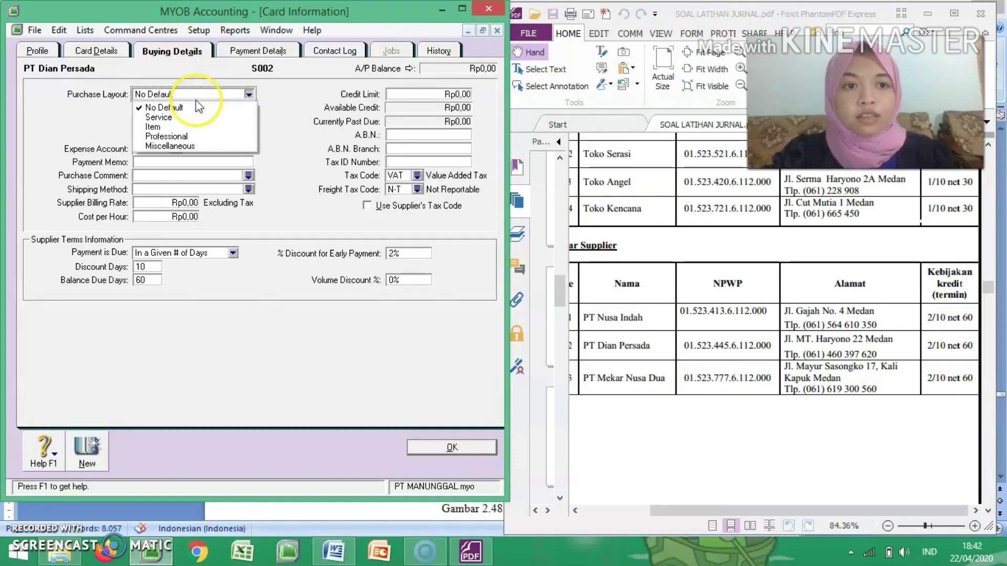
click(178, 127)
click(404, 163)
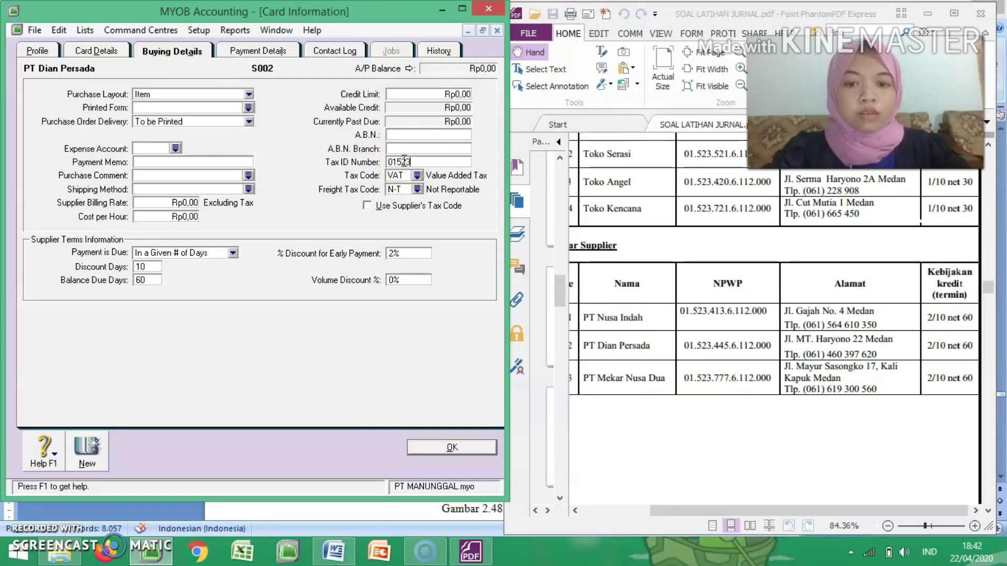
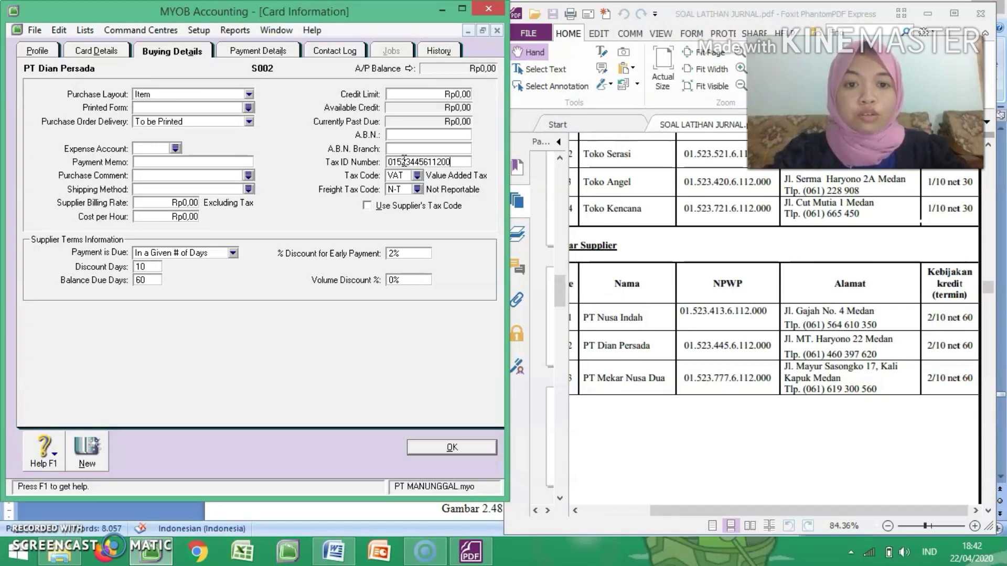
Step: Create another supplier card named PT Mekar Nusa Dua with card ID S003
click(87, 448)
text(PT Mekar)
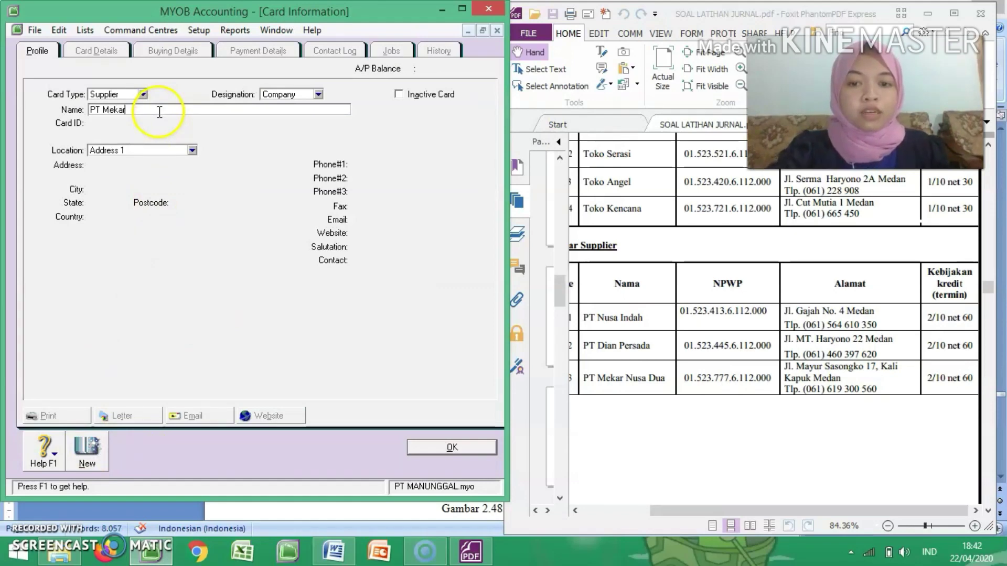
text( Nusa Dua)
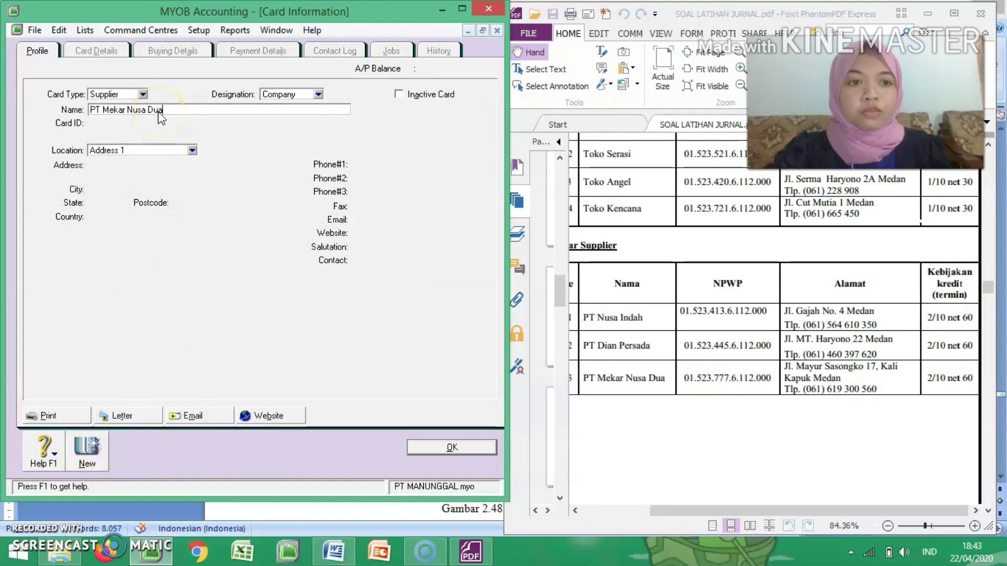
key(Tab)
text(S003)
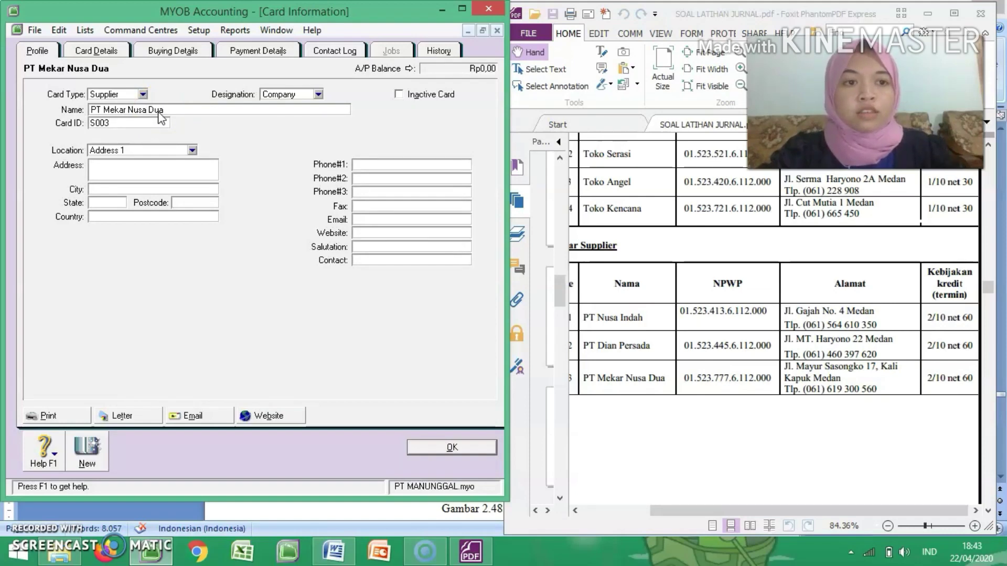
Step: Enter PT Mekar Nusa Dua's two-line street address, city and first phone number as listed in the supplier table
click(158, 165)
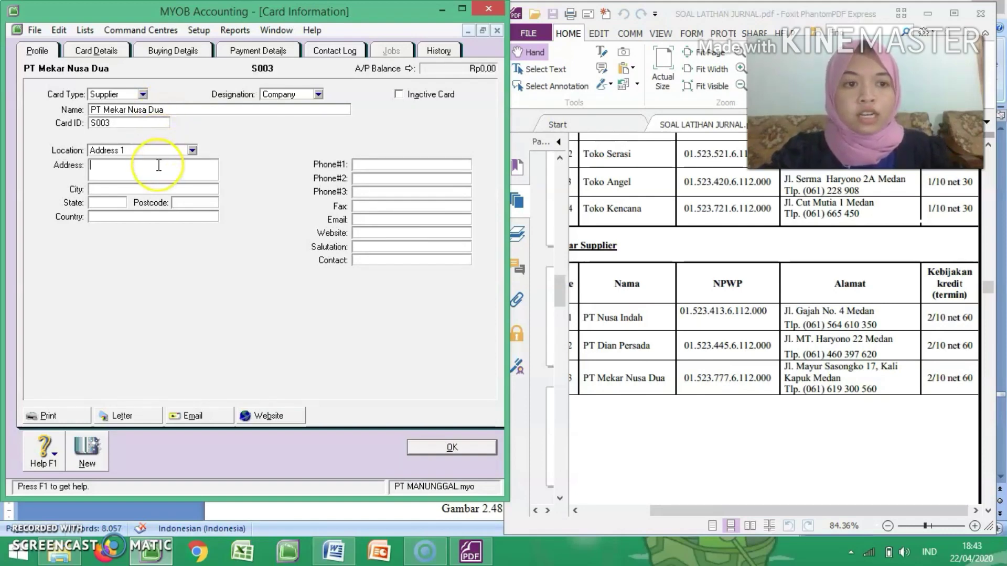
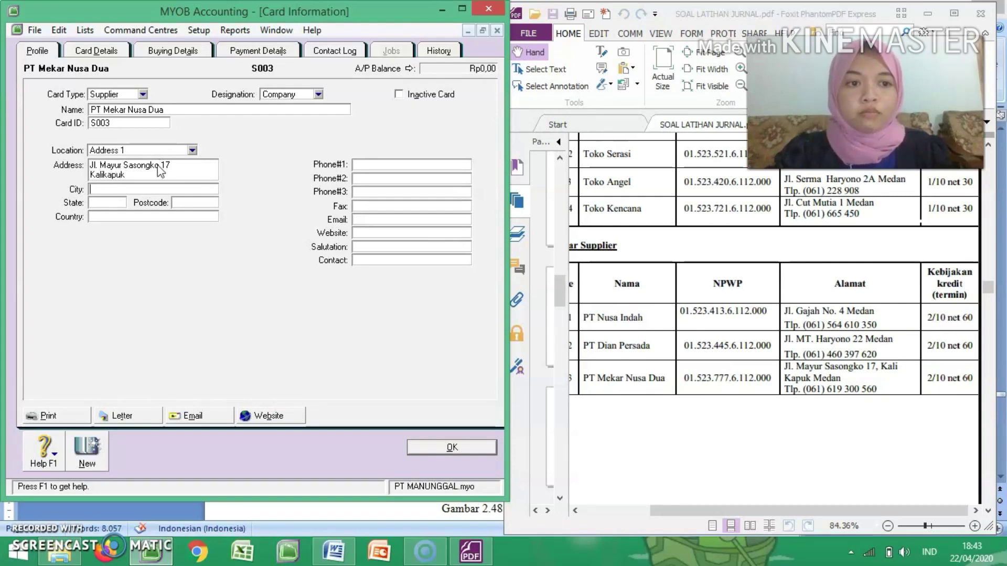
key(Tab)
text(Medan)
click(398, 165)
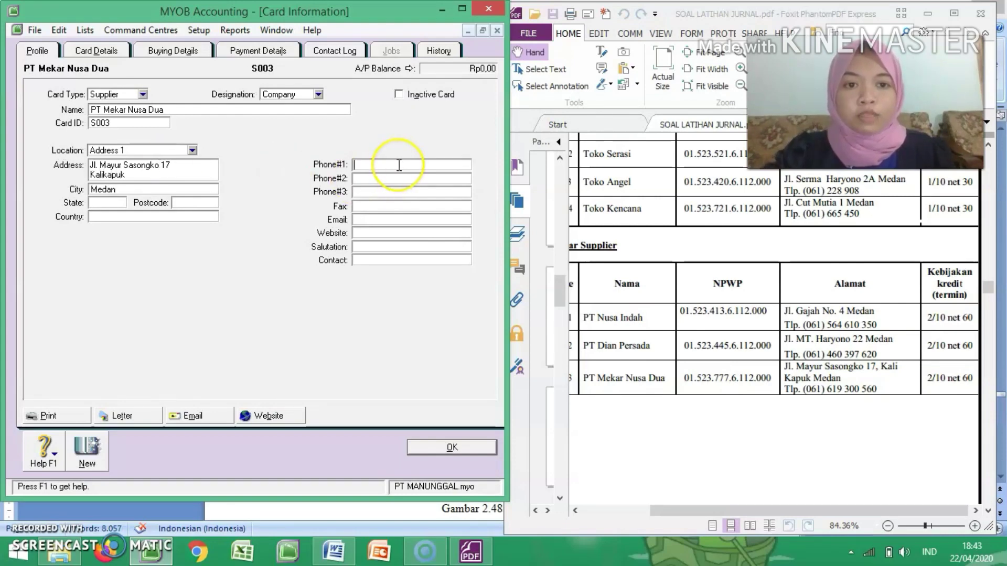
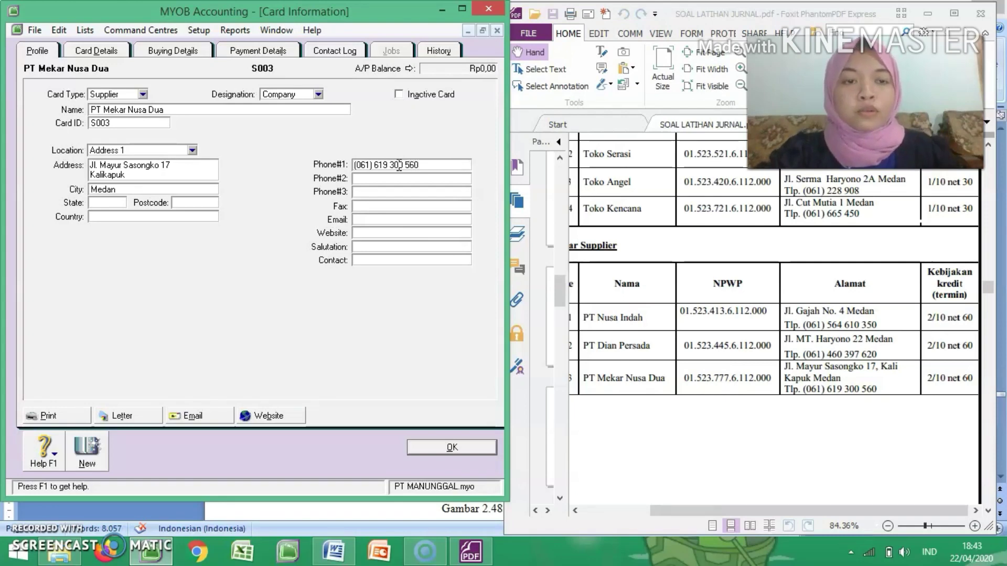
Step: Set PT Mekar Nusa Dua's purchase layout to Item, enter its tax ID number, then save the card and close the cards list
click(173, 50)
click(184, 93)
click(182, 127)
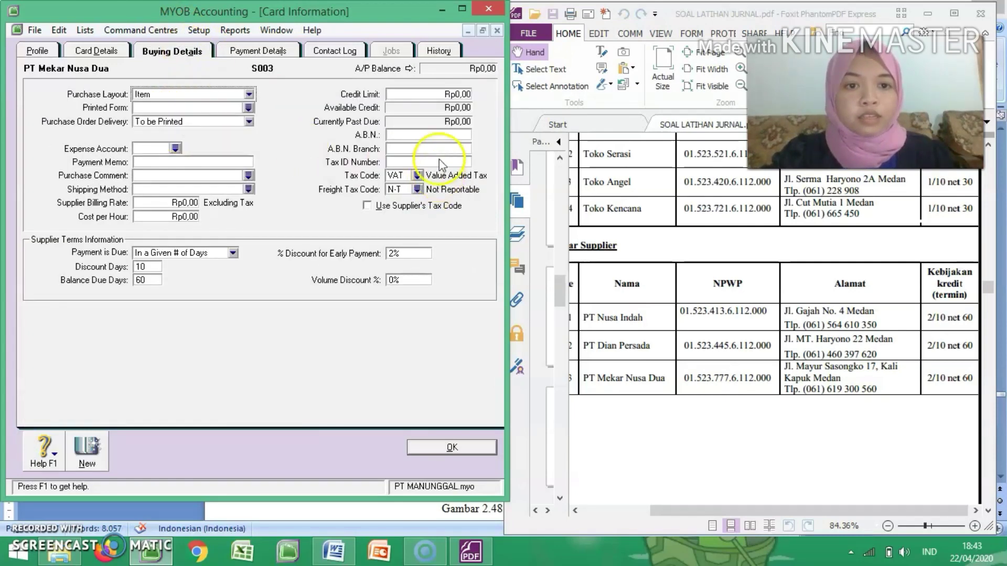
click(440, 159)
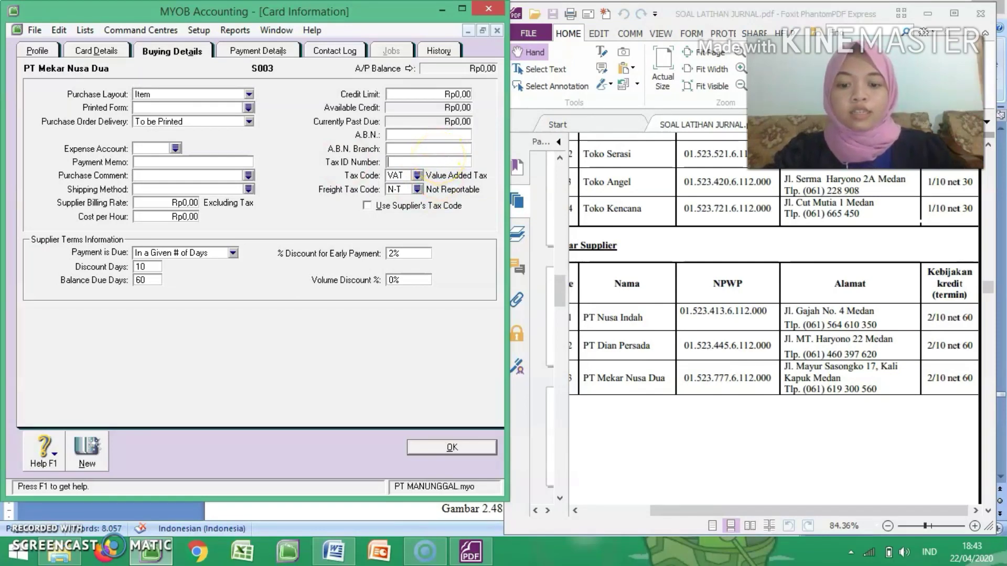
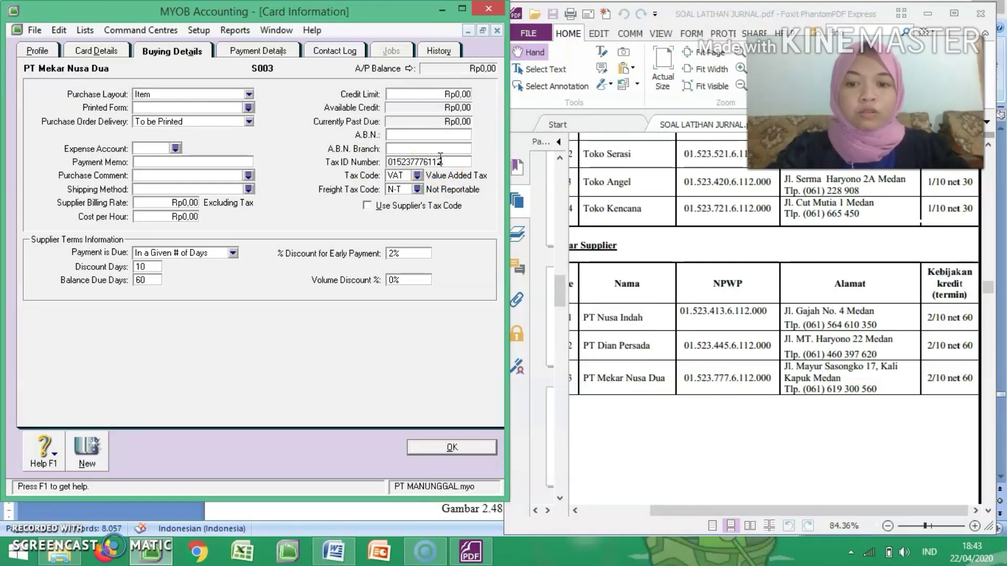
click(446, 447)
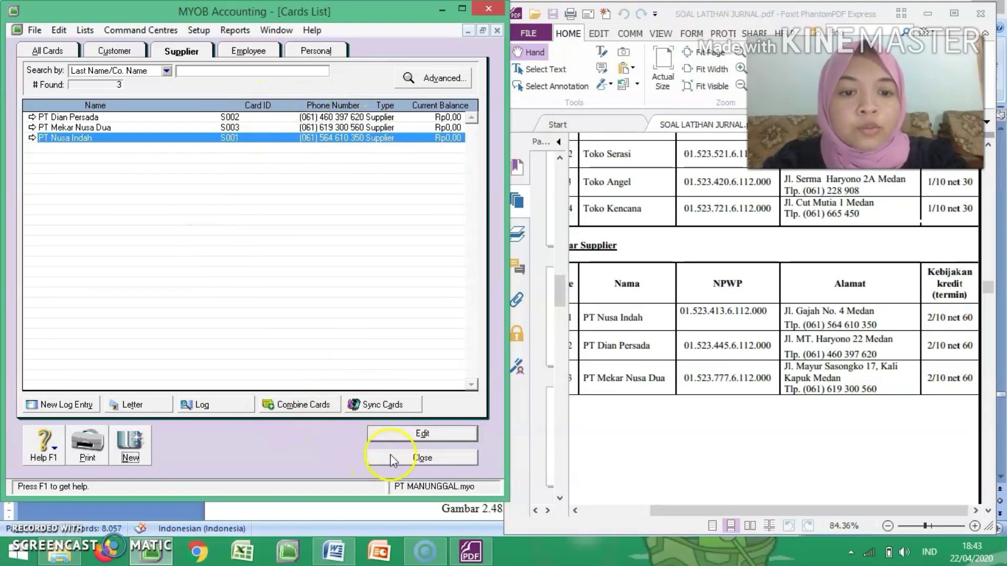
click(410, 458)
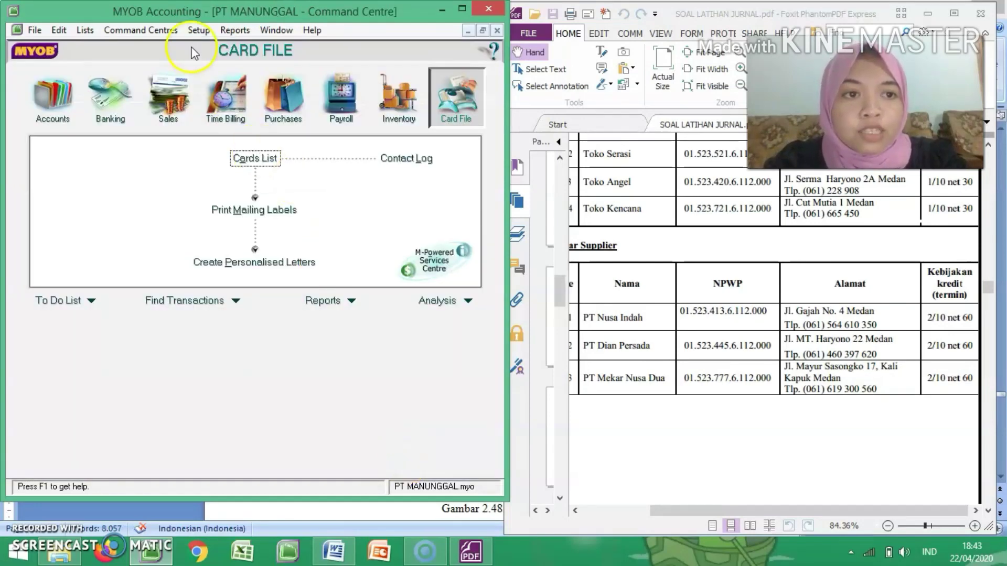
Step: Open the Supplier Balances setup and bring the Account Payable table into view in the exercise PDF
click(199, 32)
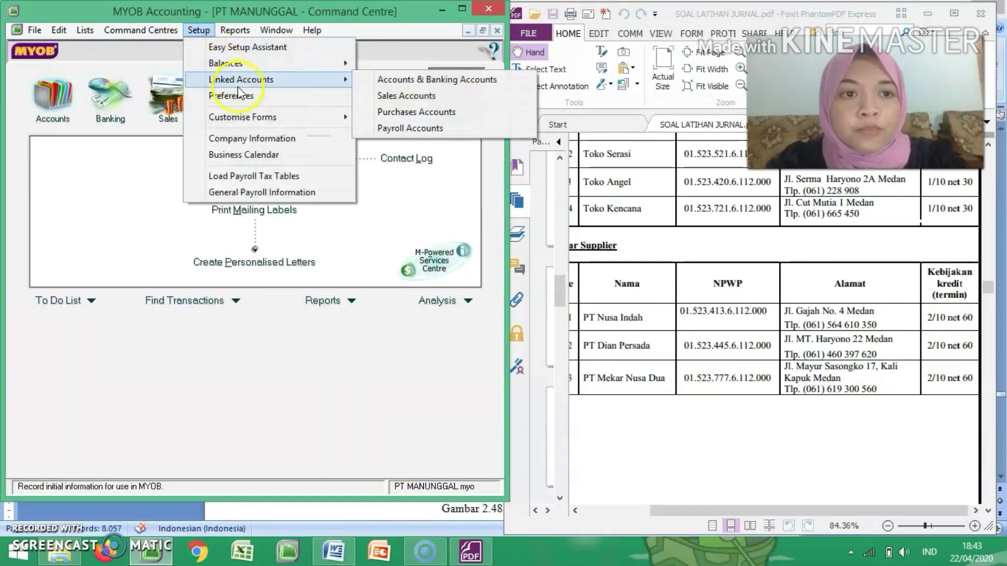
mouse_move(289, 70)
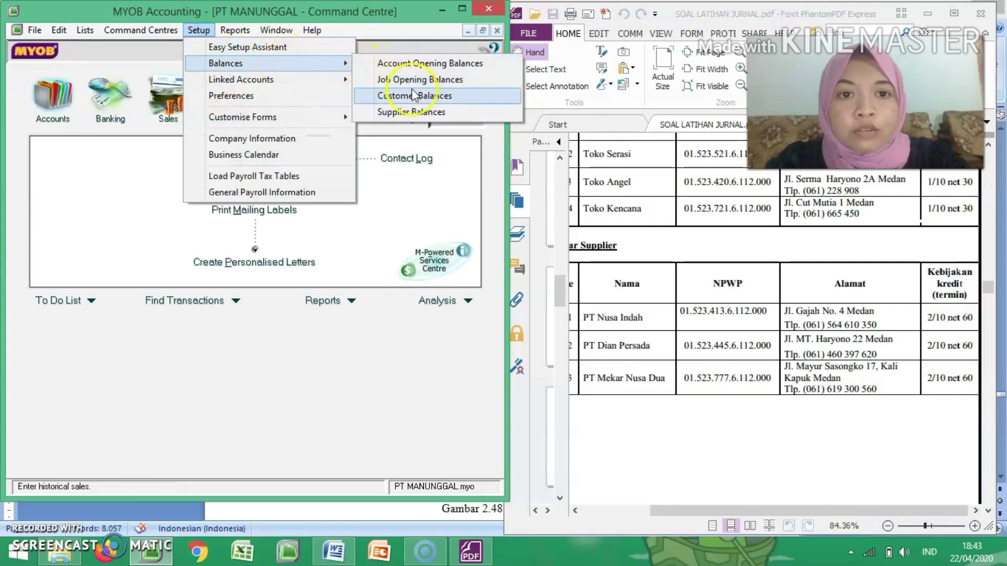
click(419, 111)
click(656, 281)
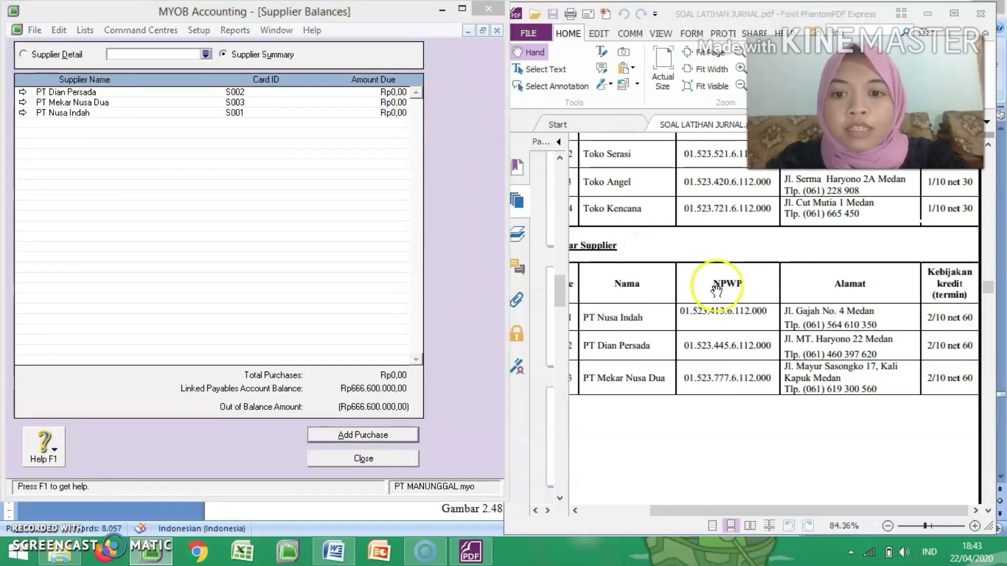
scroll(717, 289, up, 5)
scroll(716, 289, up, 5)
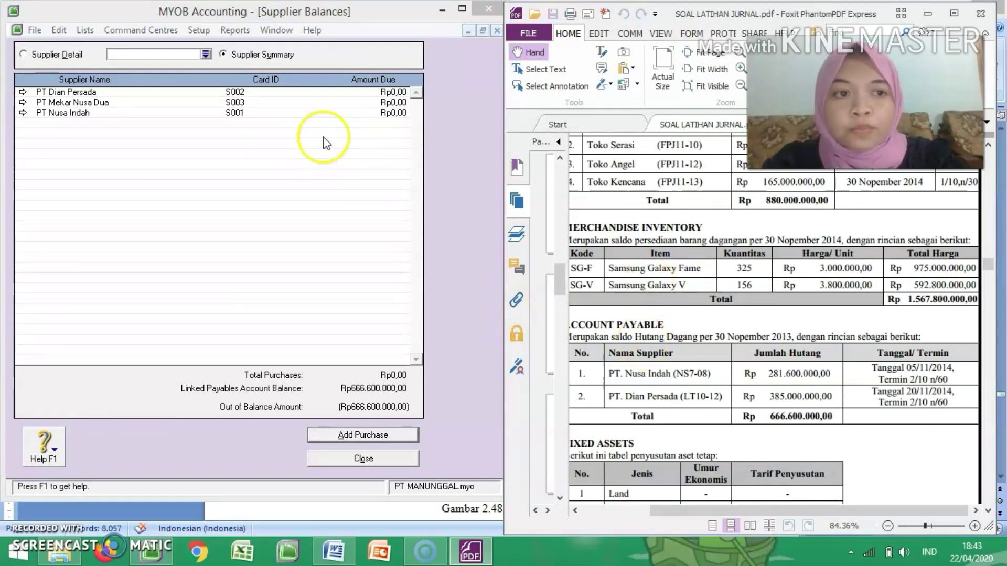
Step: Add a historical purchase for supplier PT Nusa Indah and date it 01/11/2014
click(363, 439)
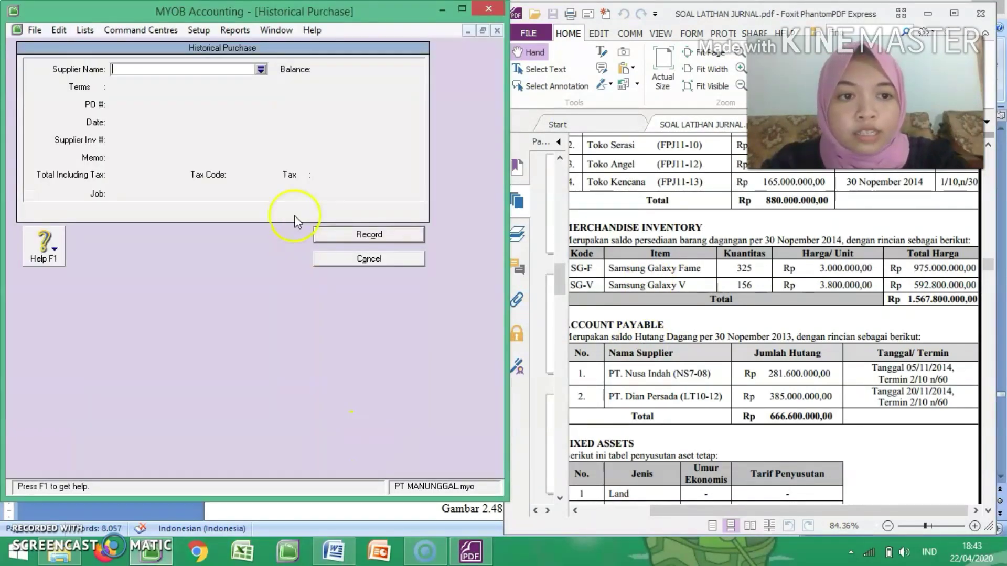
key(Tab)
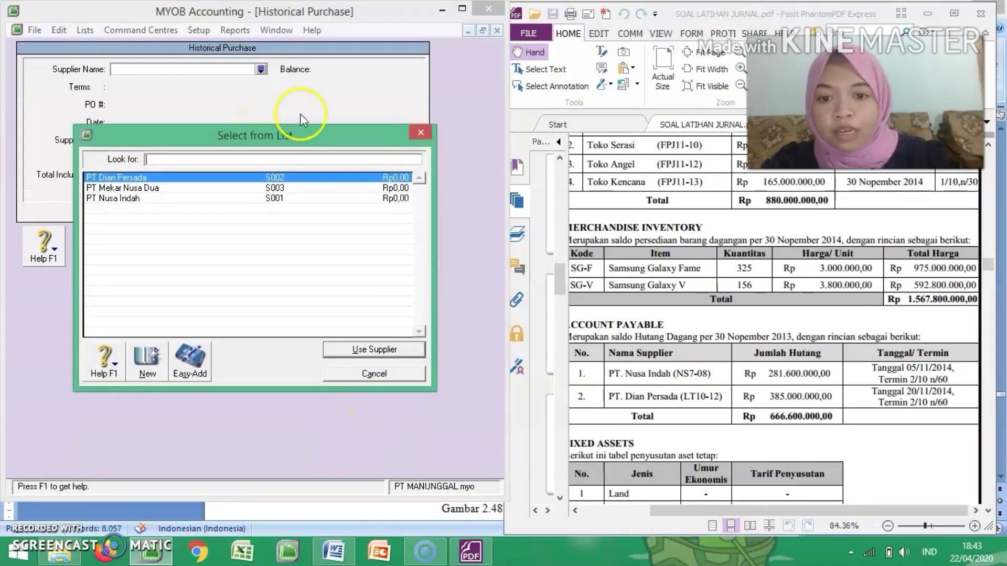
double_click(225, 198)
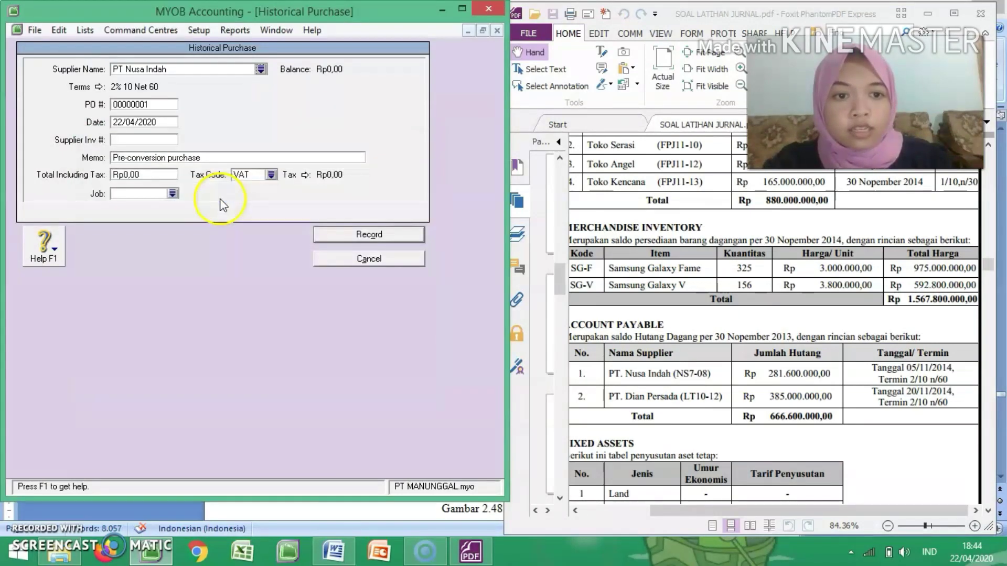
click(153, 123)
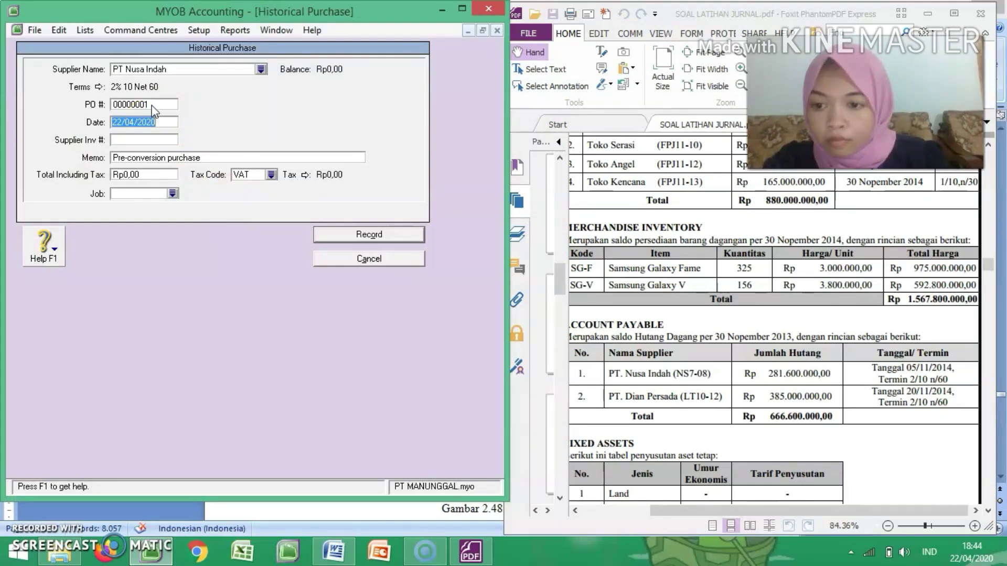
text(01/11/1014)
Step: Set the PT Nusa Indah purchase memo to "Saldo Awal Hutang Dagang PT Nusa Indah"
key(Tab)
key(Tab)
text(S)
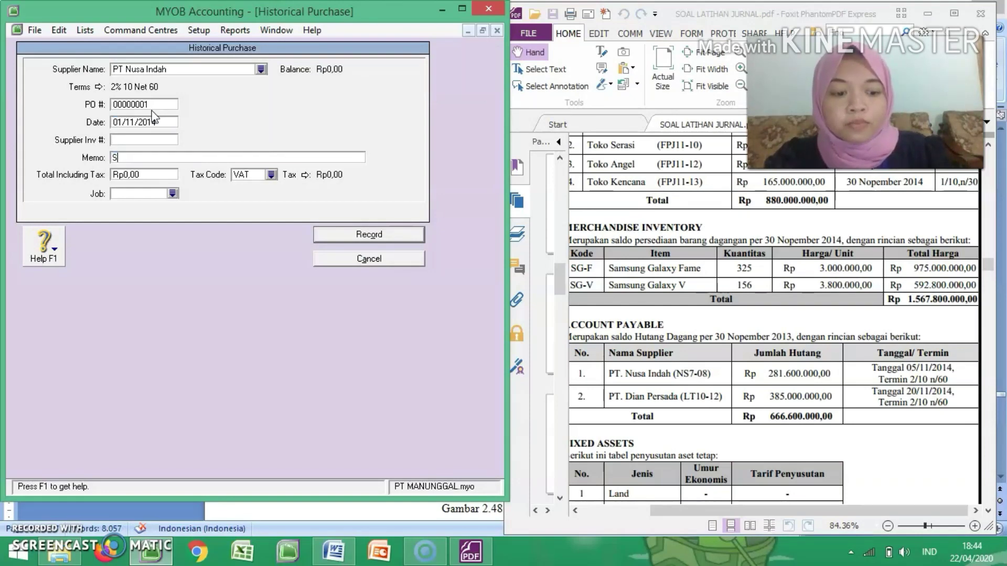
text(aldo Awal Hutang Dagang PT)
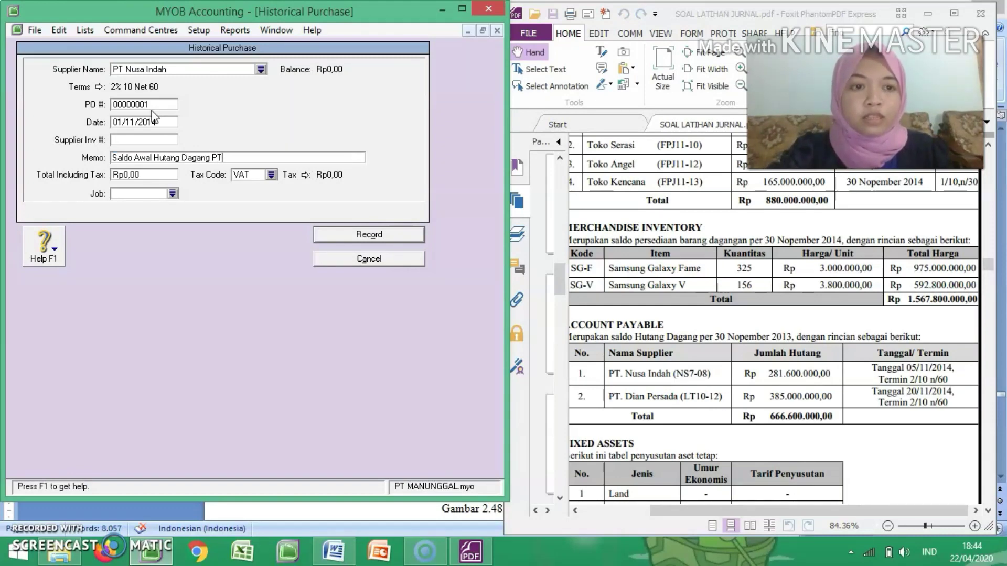
text( Nusa Indah)
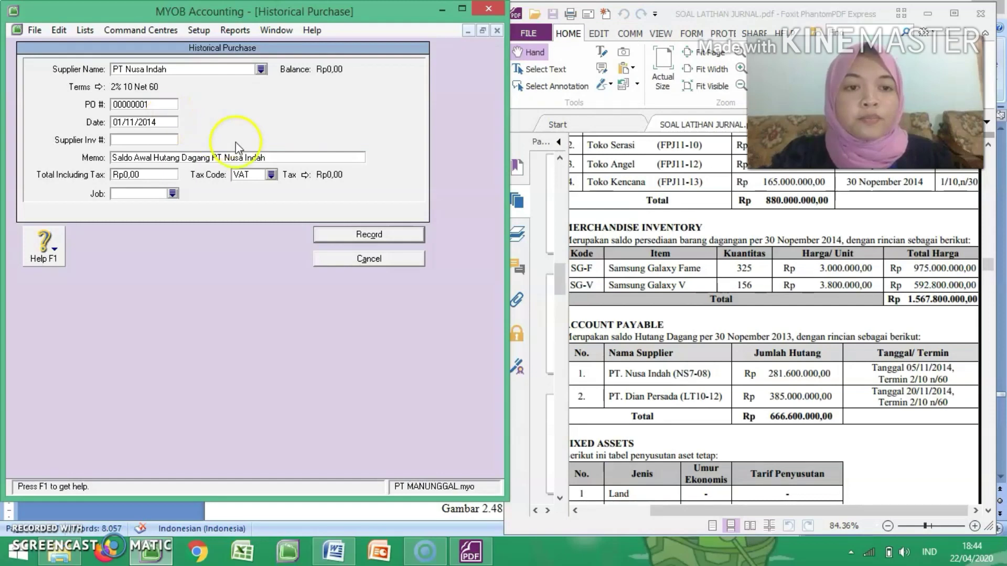
Step: Set the tax code to N-T and the total including tax to Rp281.600.000, then record PT Nusa Indah's purchase
click(271, 175)
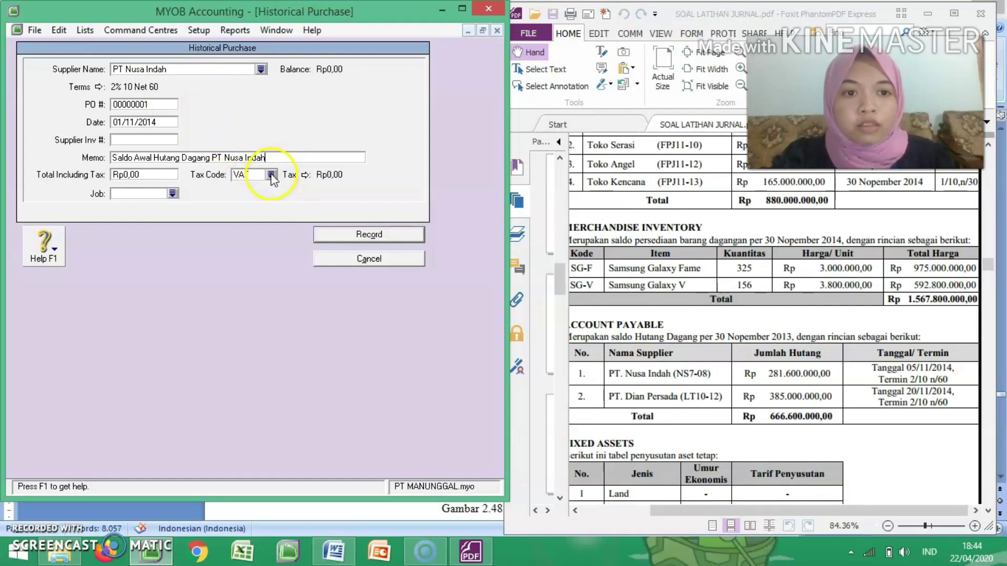
double_click(246, 181)
click(160, 176)
text(281)
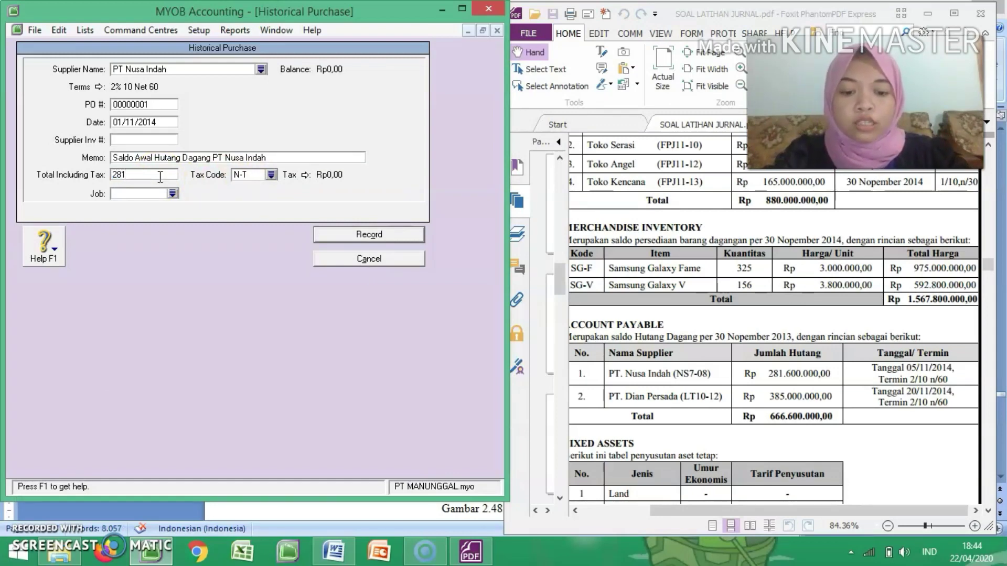
text(.600.000)
key(Tab)
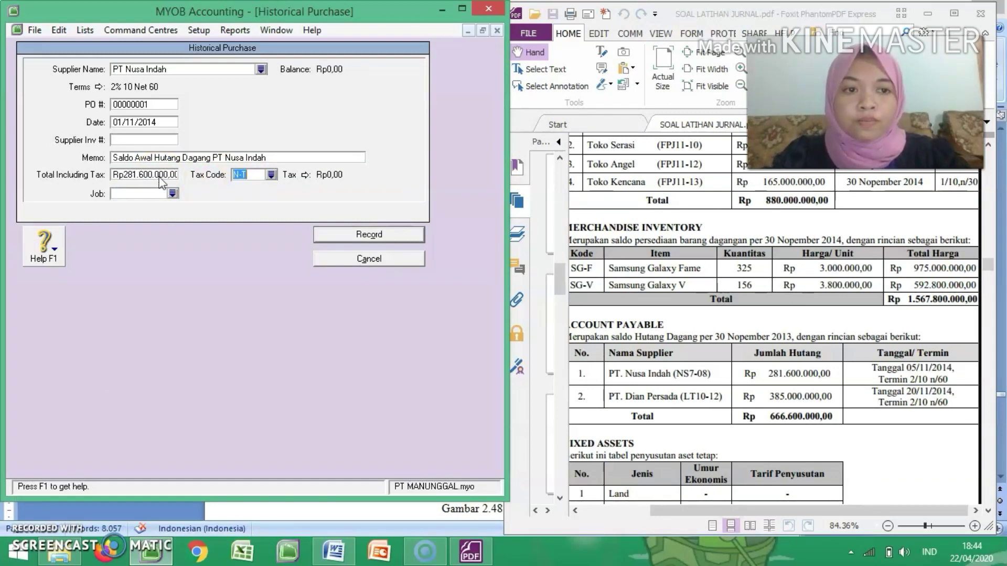
click(367, 234)
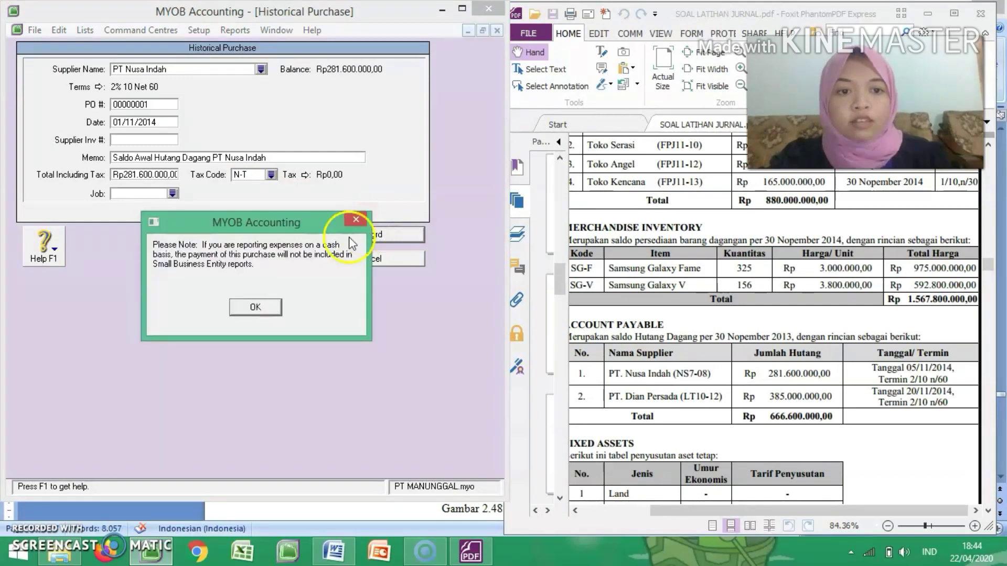
click(265, 308)
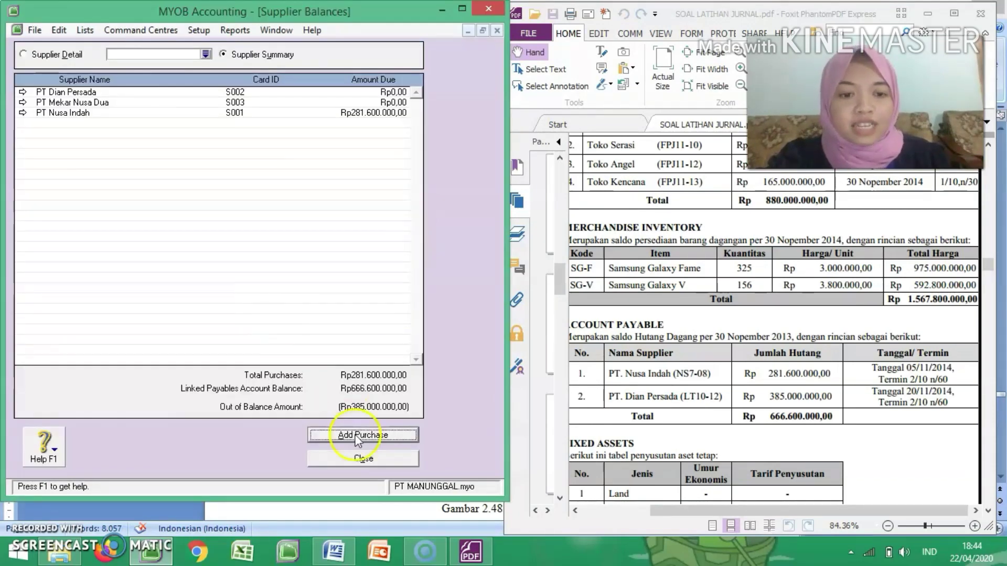
Step: Add a historical purchase for PT Dian Persada with its PO number from the Account Payable table, dated 20/11/2014
click(376, 438)
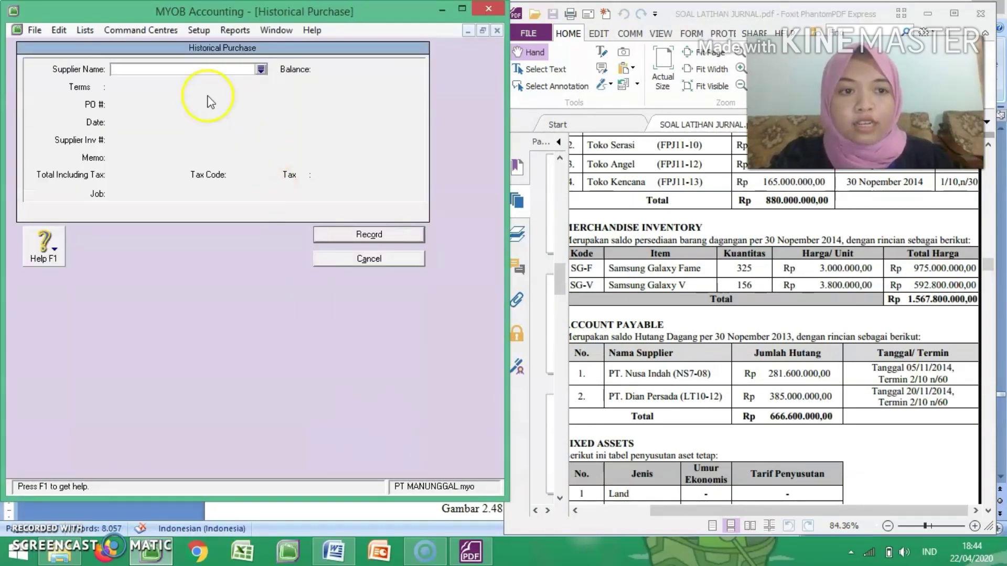
key(Tab)
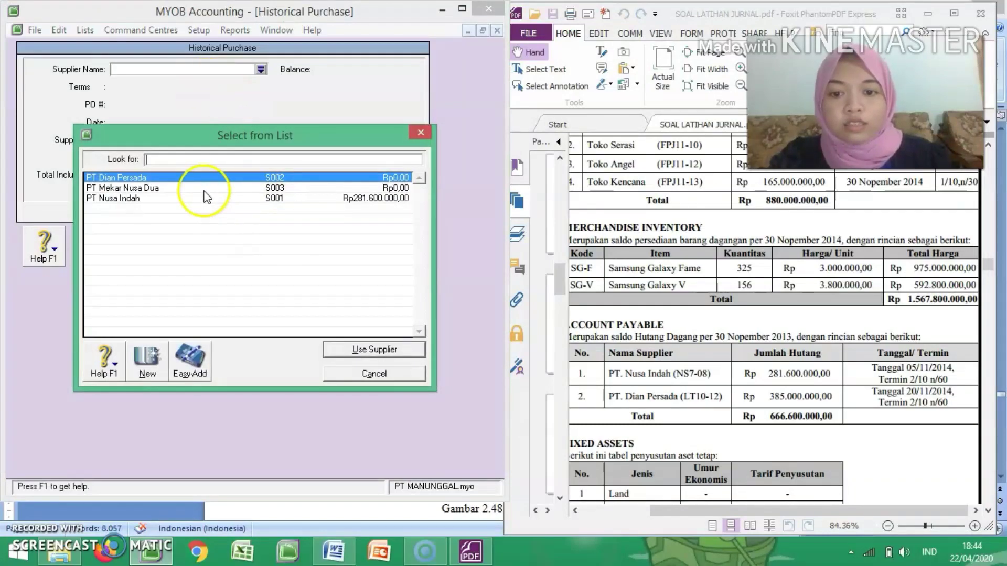
double_click(147, 178)
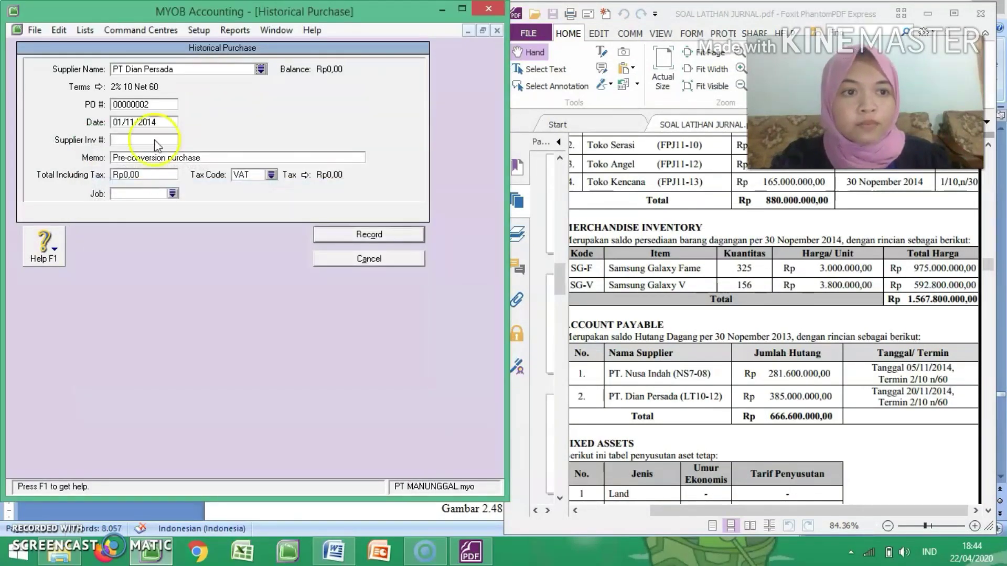
click(150, 106)
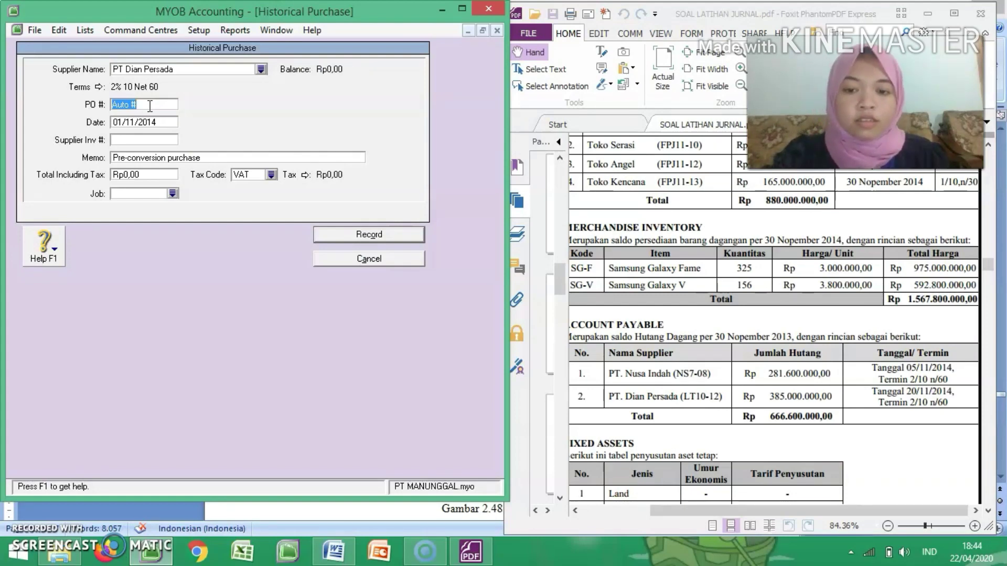
text(L)
text(T10-12)
text(20)
Step: Set the PT Dian Persada purchase memo to "Saldo Awal Hutang Dagang PT Dian Persada"
key(Tab)
key(Tab)
text(Saldo Awal Hutang Dagang P)
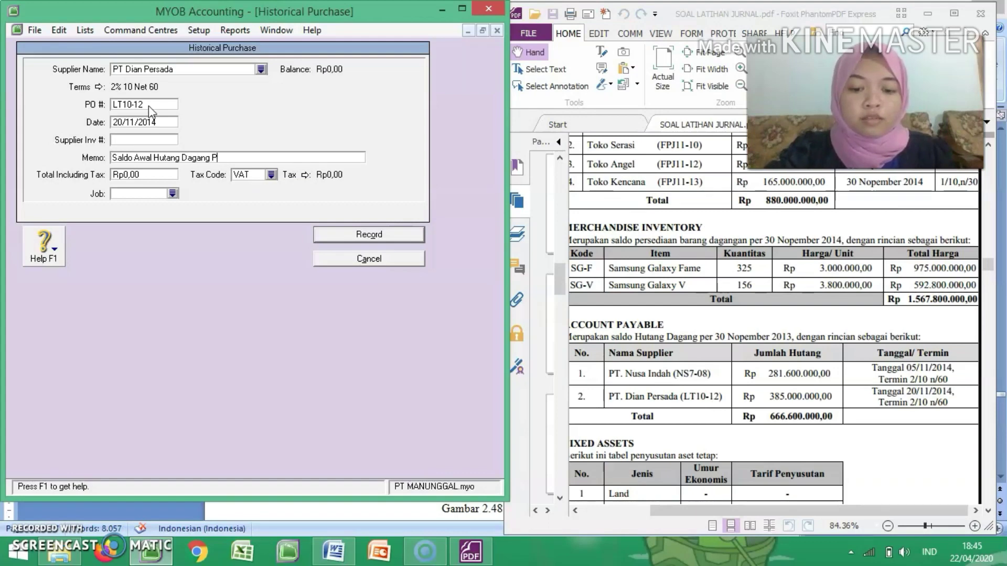
text(Dian )
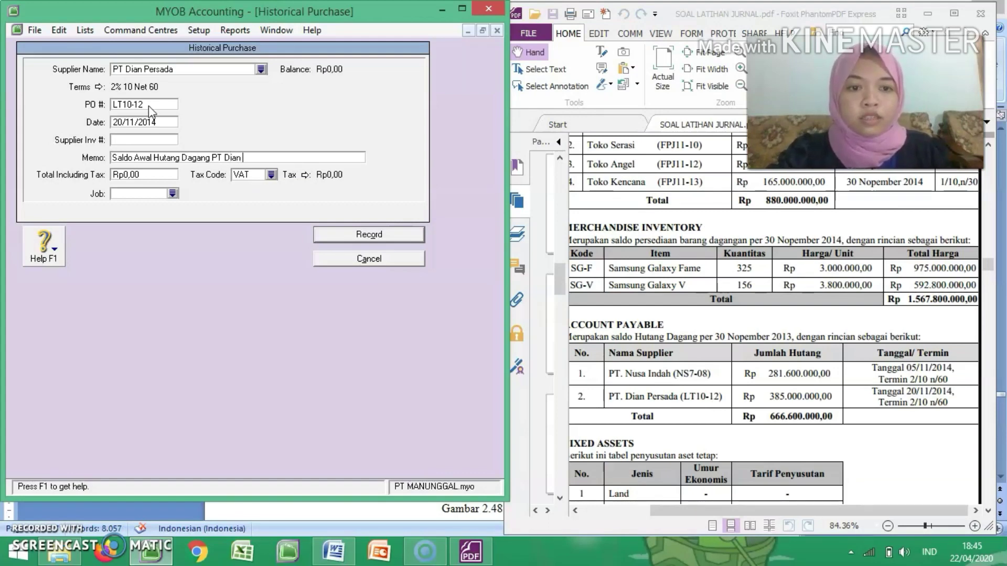
text(Persada)
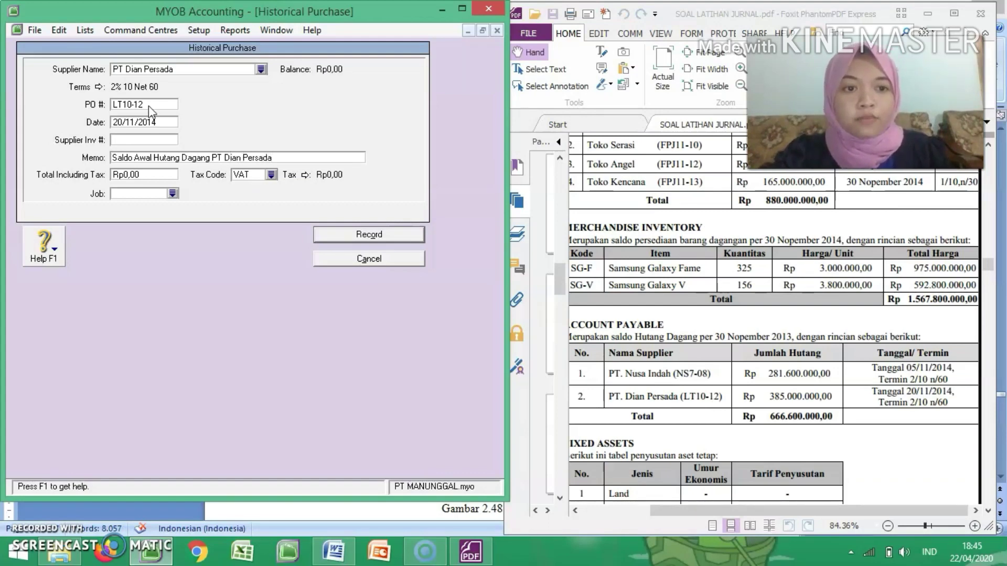
Step: Set the tax code to N-T and the total including tax to Rp385.000.000, then record PT Dian Persada's purchase
click(270, 175)
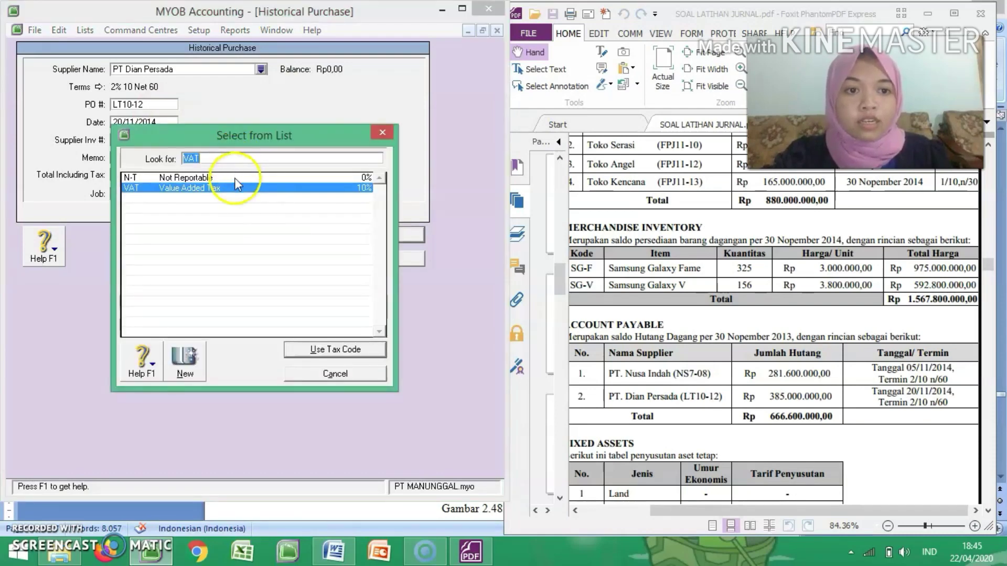
double_click(235, 177)
click(167, 177)
text(3)
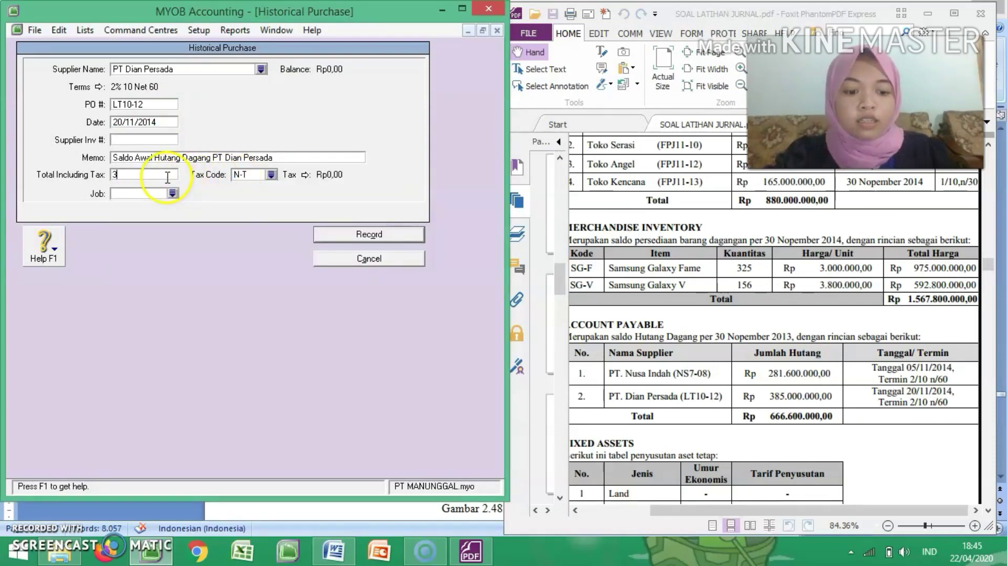
text(85000000)
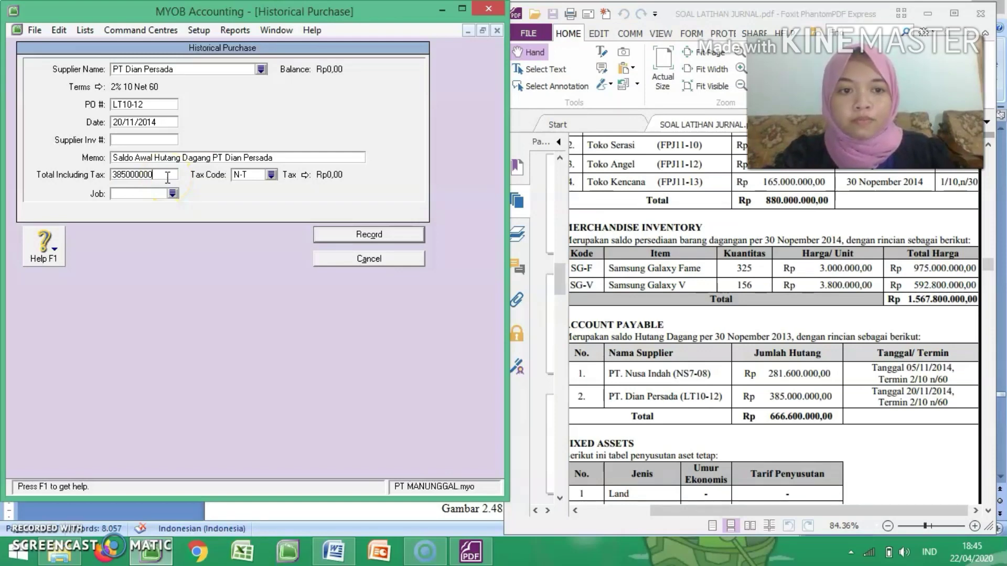
key(Tab)
click(358, 234)
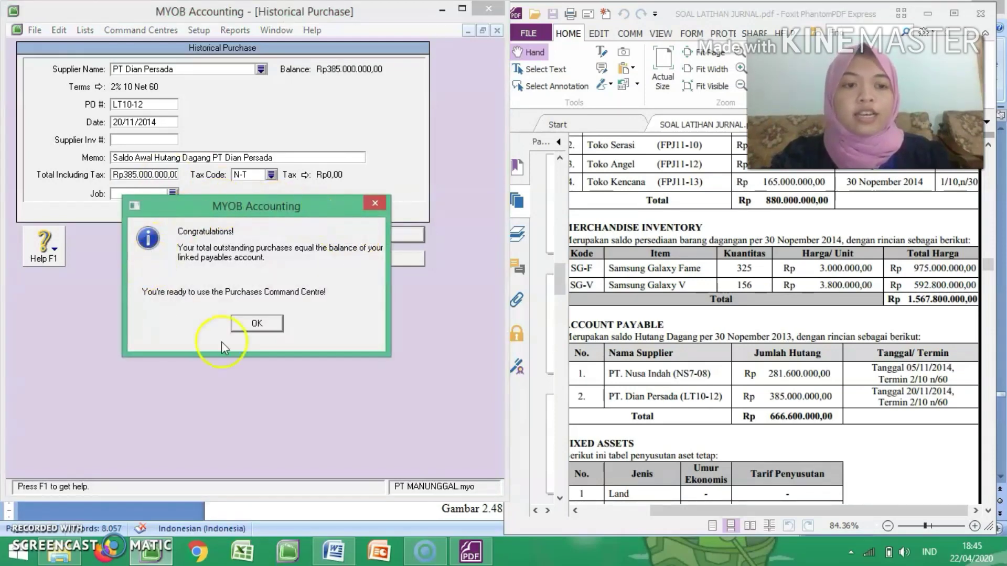
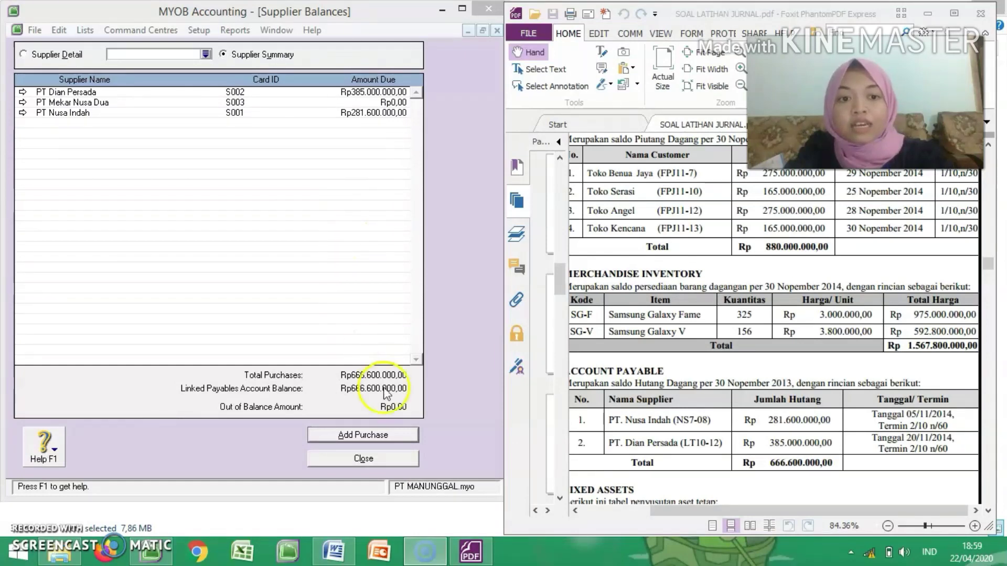
Step: Close the supplier balances and return to the command centre
click(375, 447)
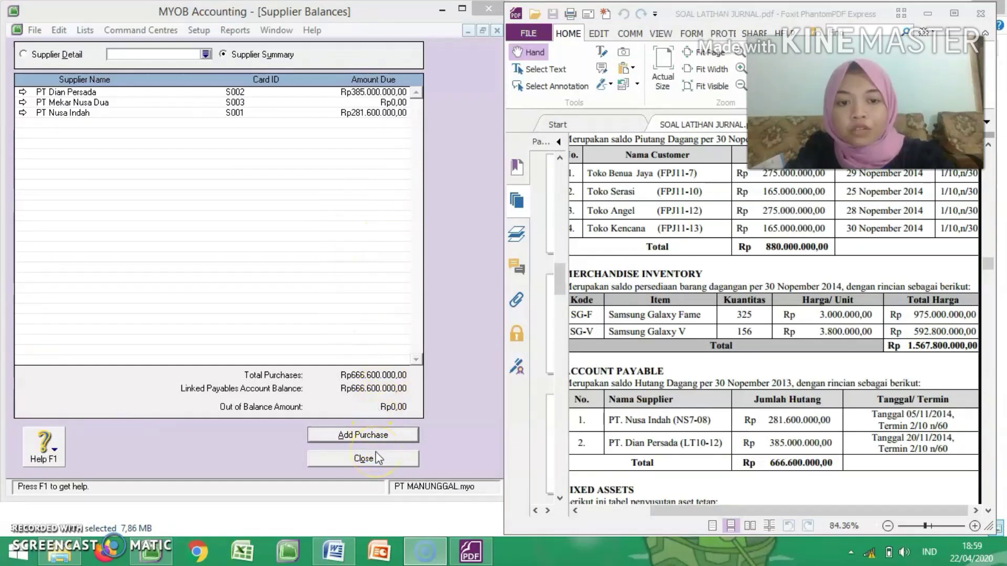
click(376, 455)
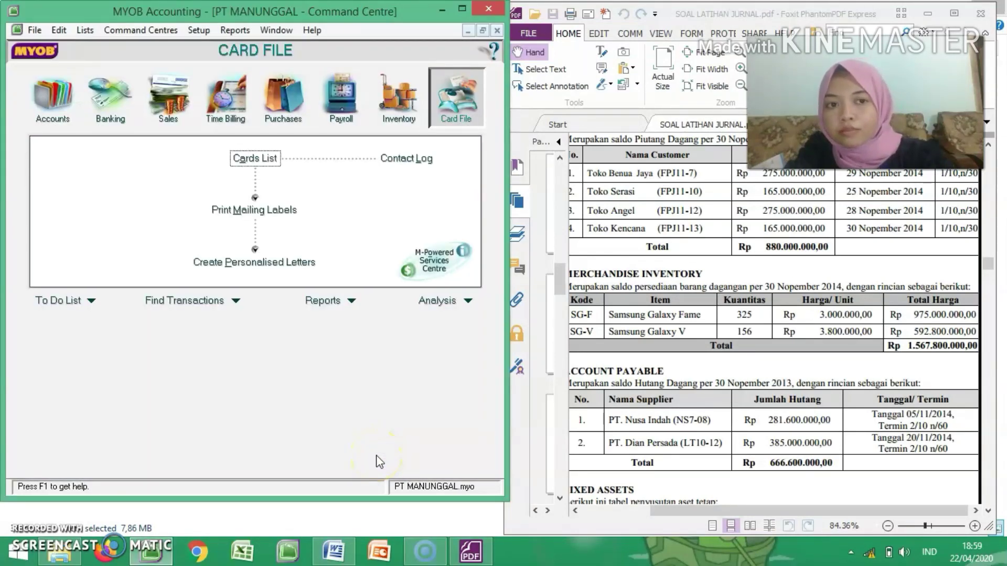
click(334, 367)
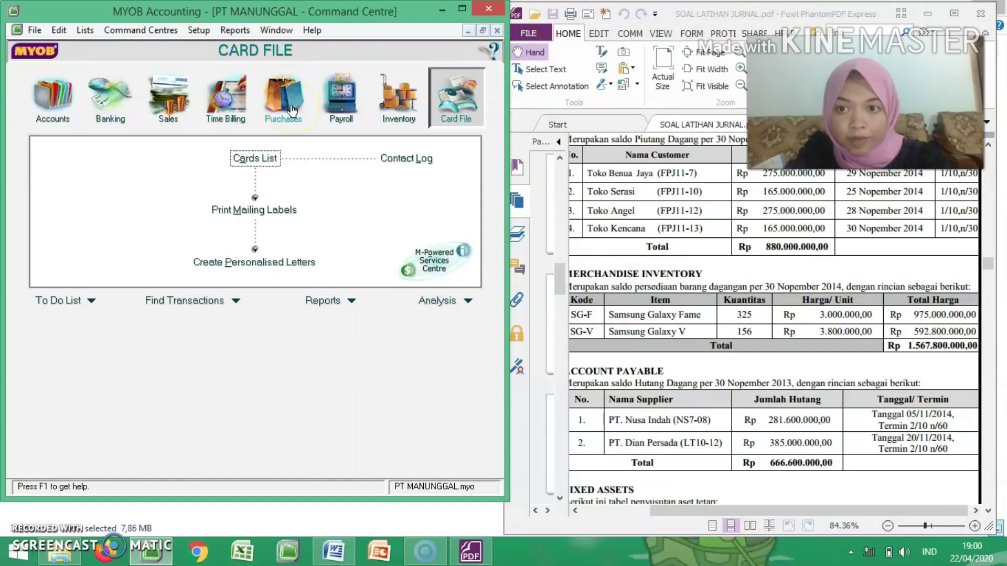
Step: Open the Items List from the Inventory command centre and start a new item
click(397, 104)
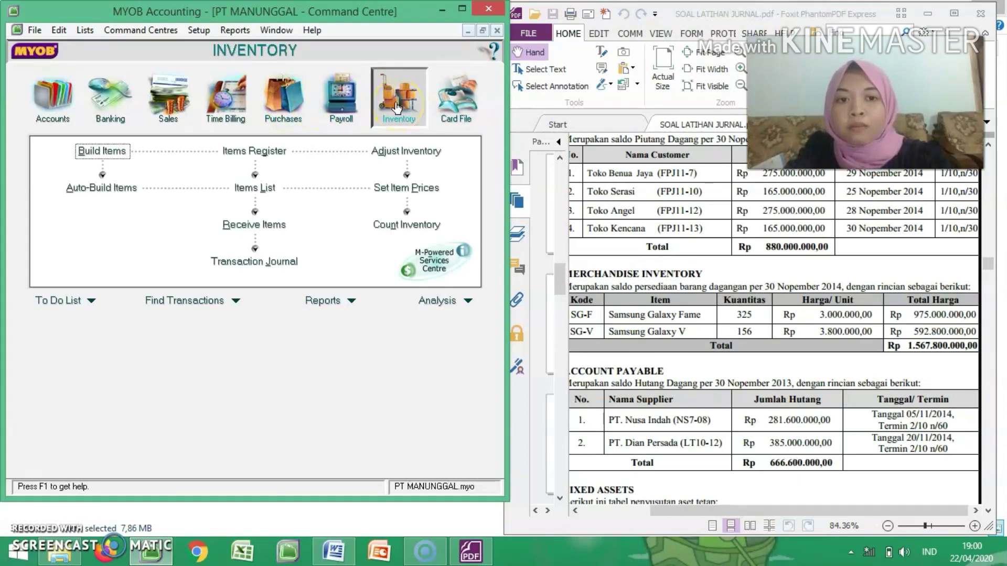
click(244, 150)
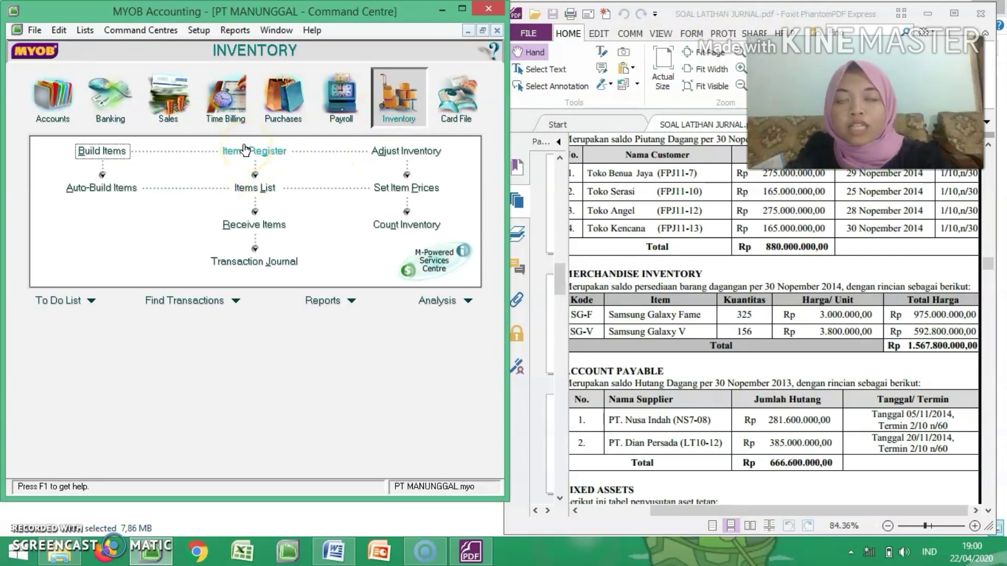
click(288, 189)
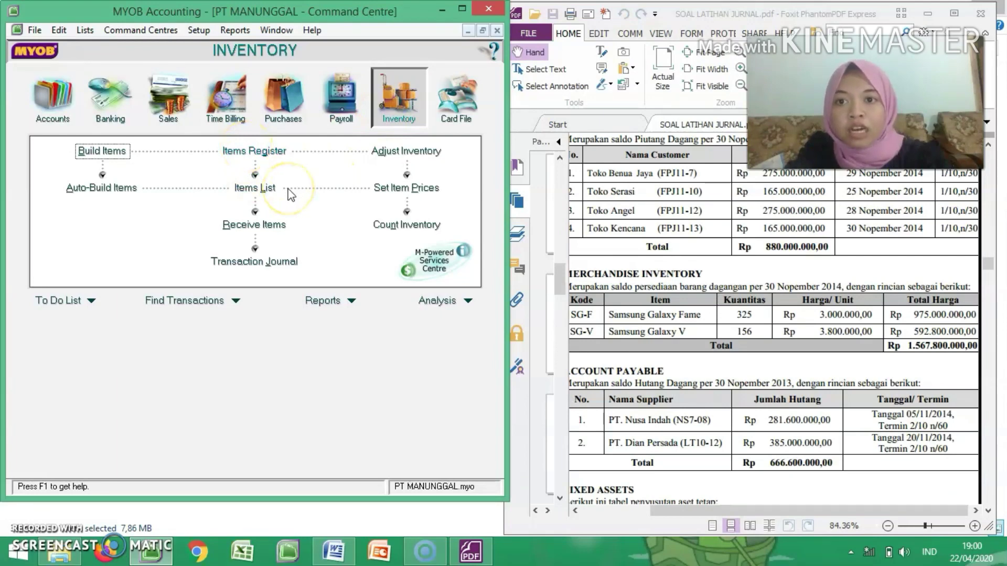
click(267, 183)
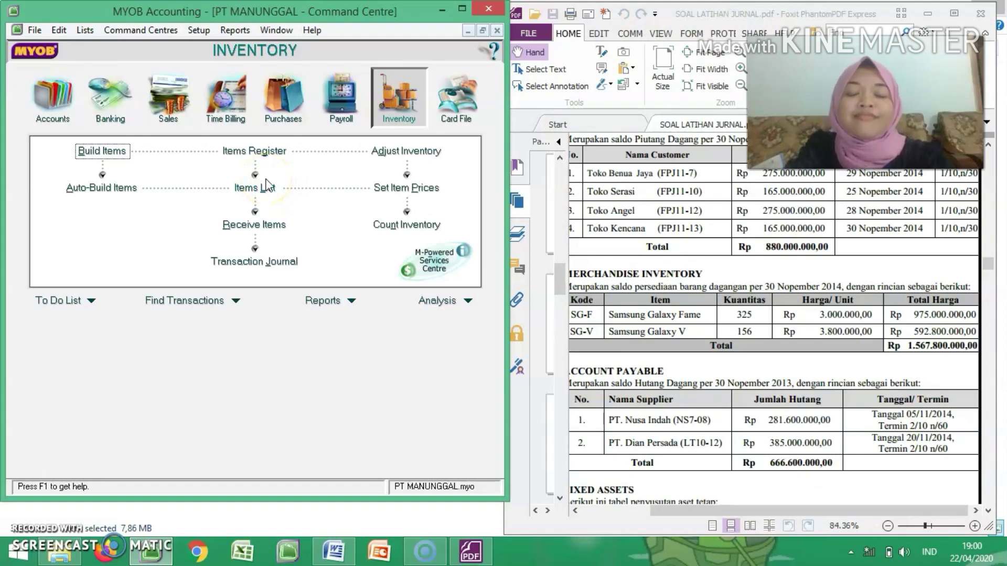
click(265, 186)
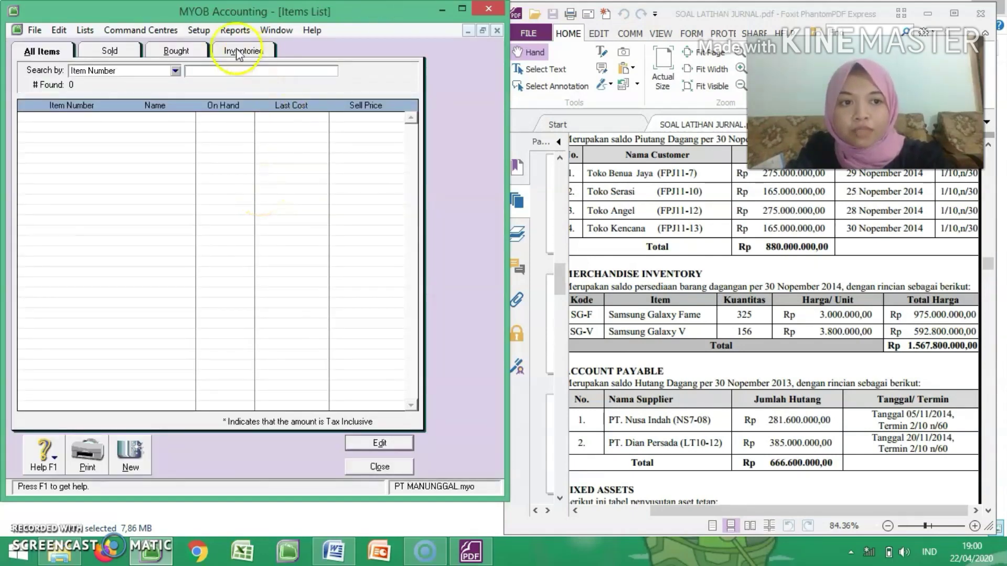
click(135, 454)
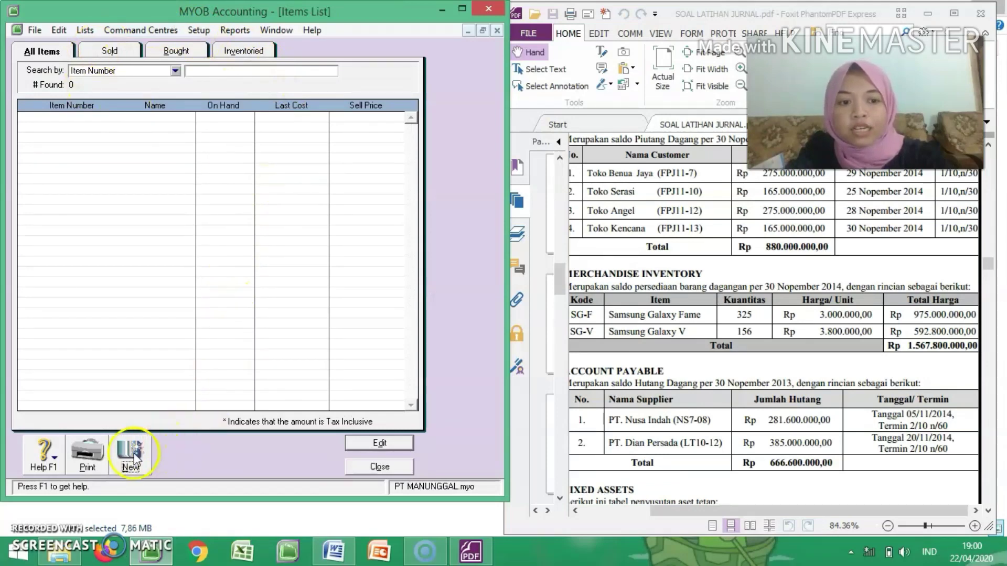
Step: Look through the exercise PDF for item data and bring the full Merchandise Inventory table, including its Kode column, into view
click(703, 288)
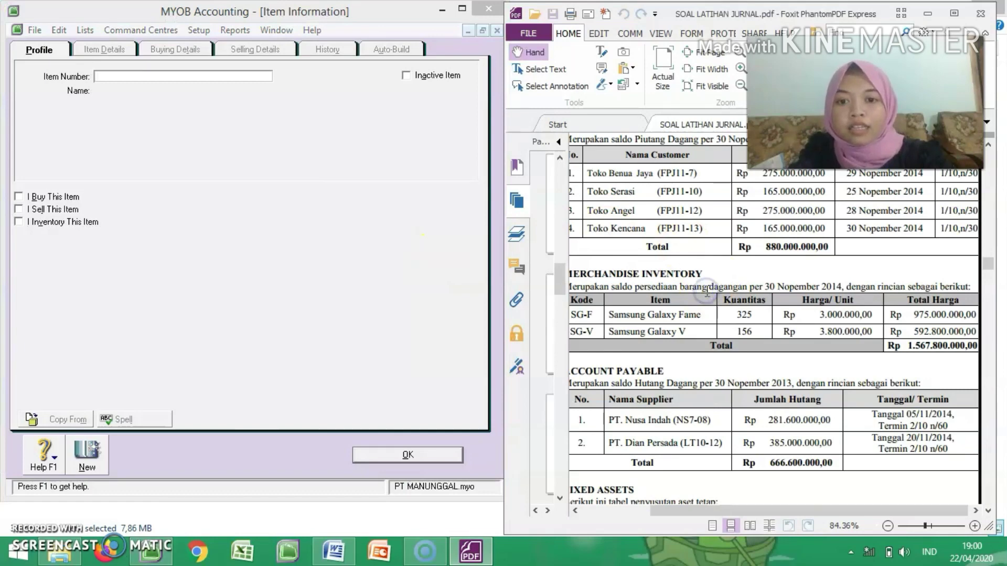
scroll(705, 290, down, 5)
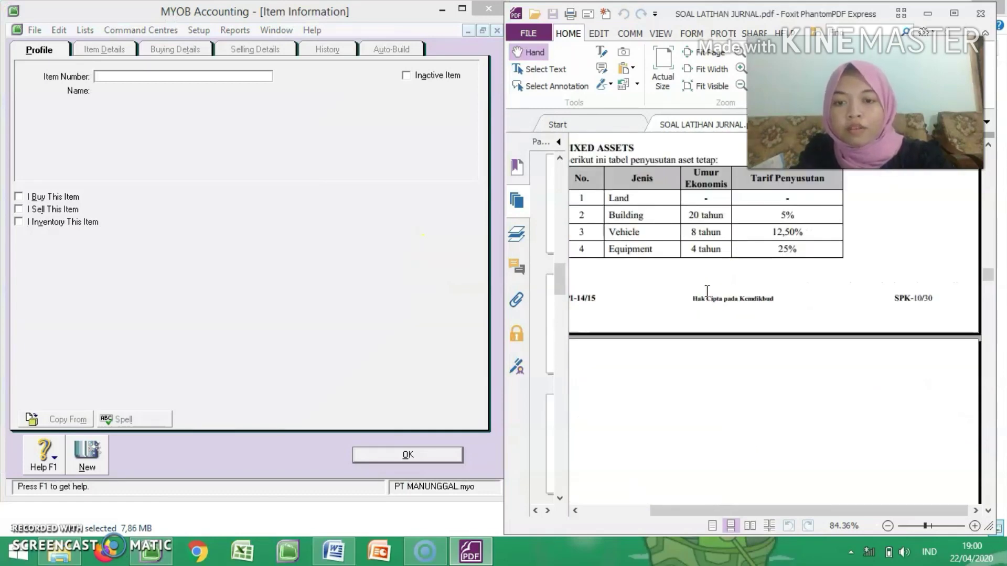
scroll(705, 290, down, 5)
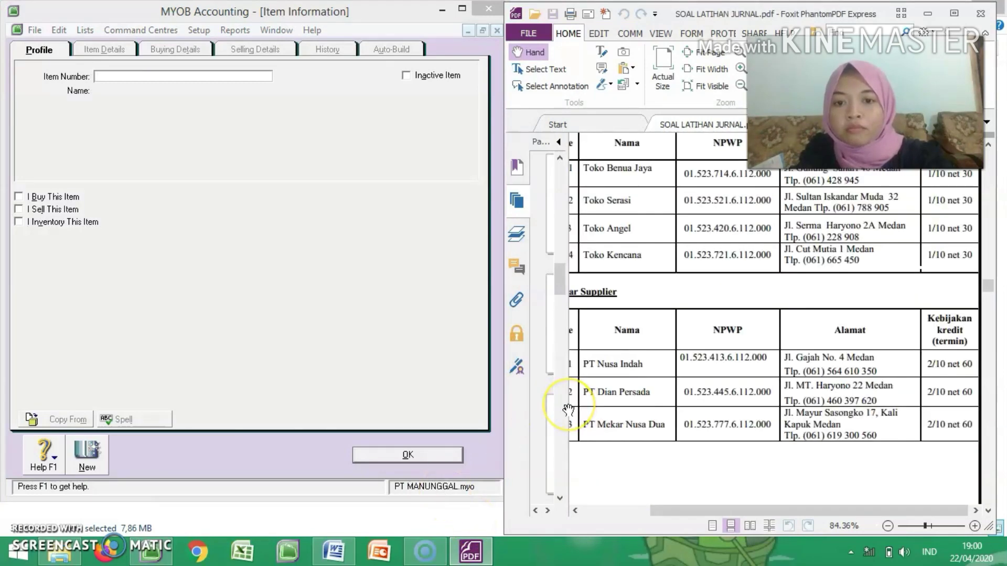
scroll(568, 410, down, 3)
scroll(568, 410, up, 3)
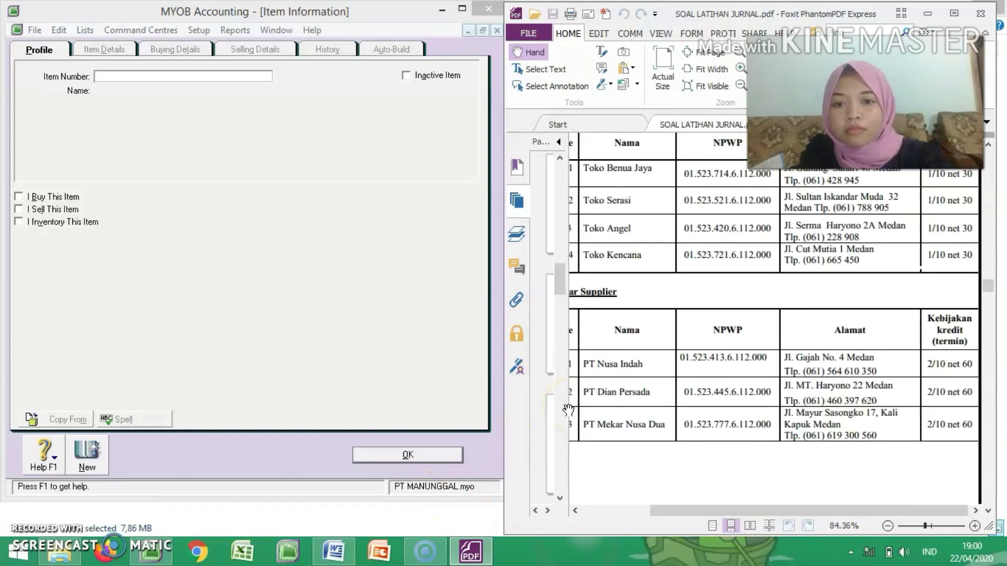
scroll(567, 410, down, 3)
scroll(568, 410, up, 6)
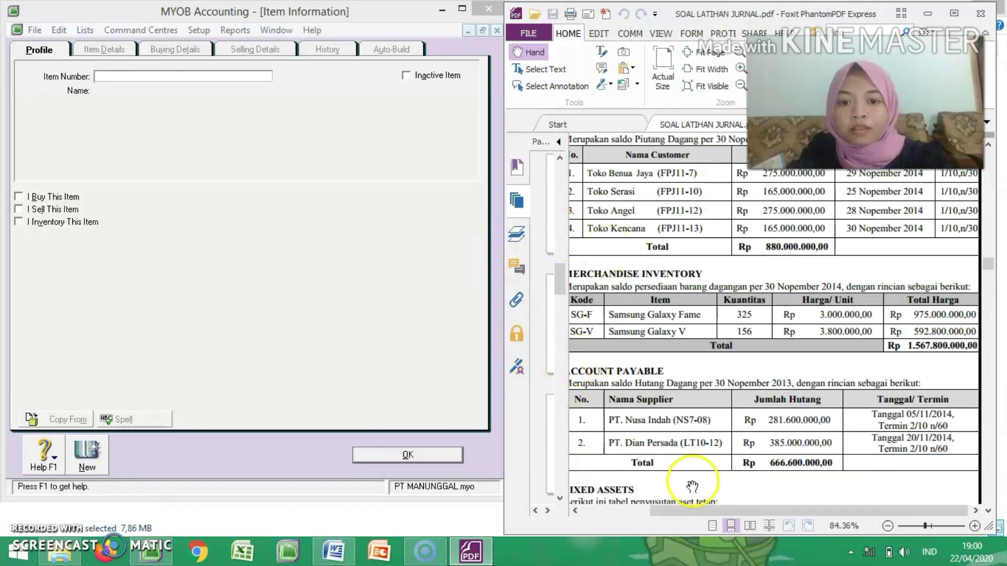
drag(704, 508, 678, 513)
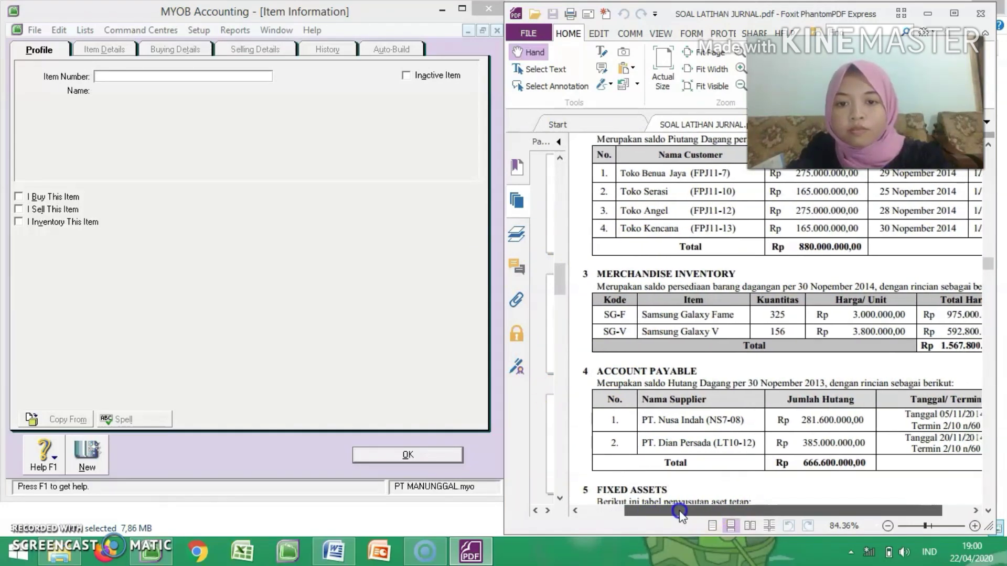
Step: Enter item number SG-F and the name Samsung Galaxy Fame for the new item
click(118, 74)
text(SG-F)
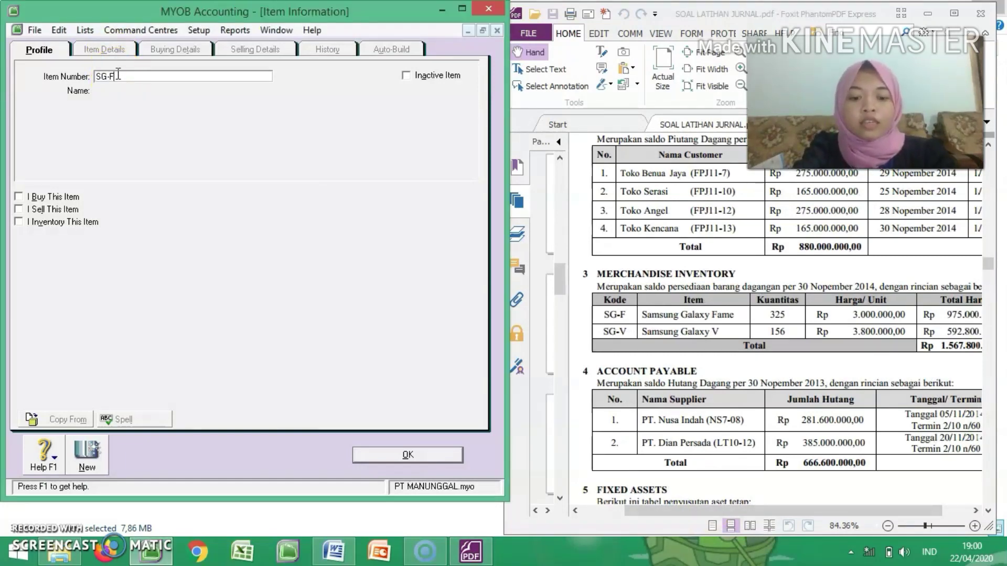
key(Tab)
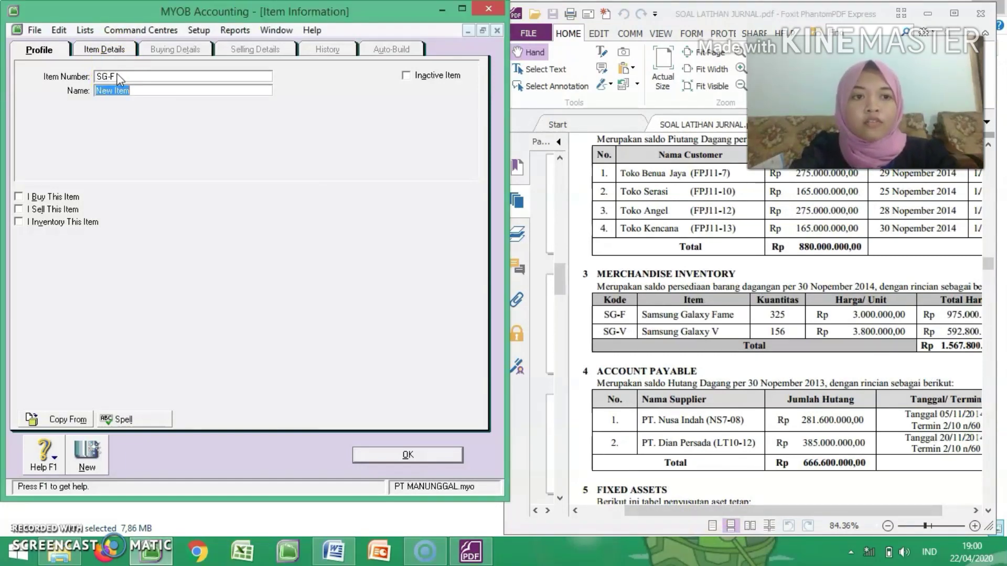
text(Samsung Galaxy)
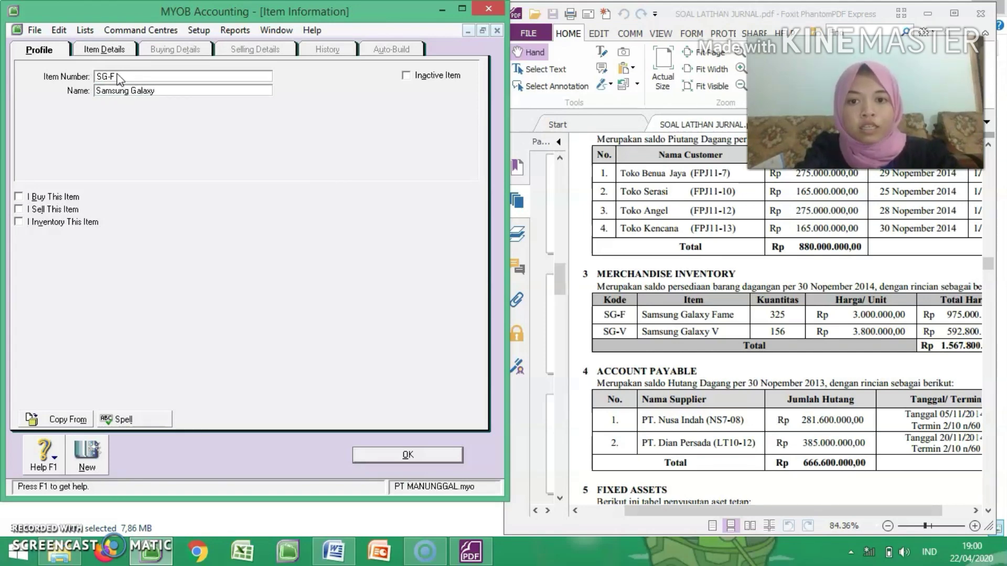
text(Fame)
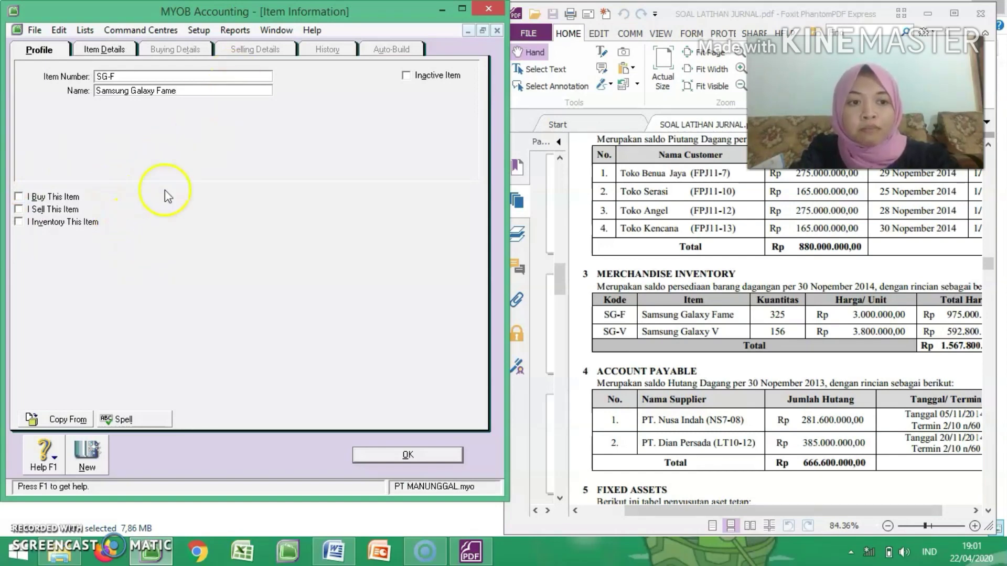
Step: Mark the Samsung Galaxy Fame item as bought, sold and inventoried
click(28, 198)
click(31, 210)
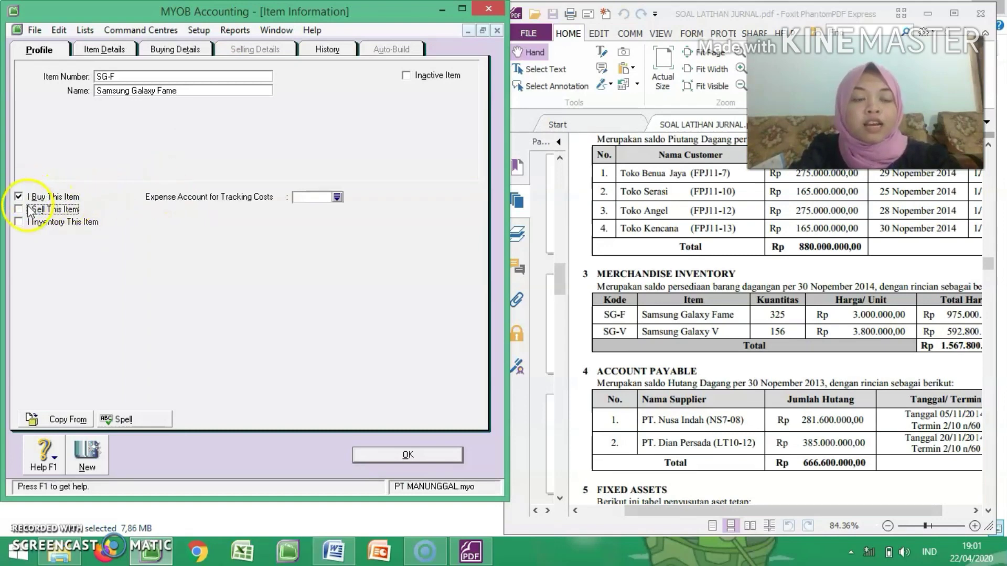
click(43, 223)
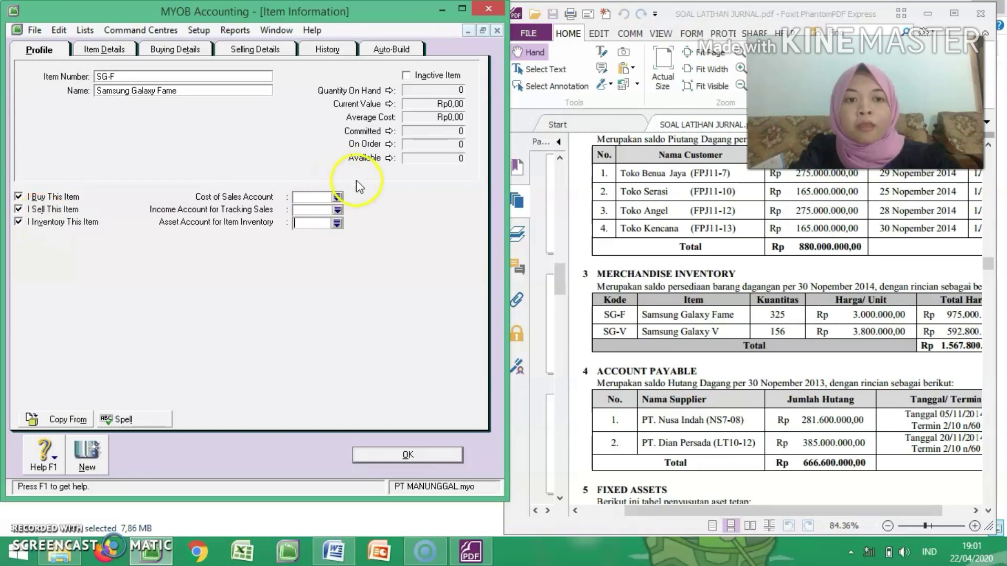
Step: Assign the item's accounts: 5-1100 Cost Of Goods Sold for cost of sales, 4-1100 Sales for income and 1-1310 Merchandise Inventory for asset
click(337, 198)
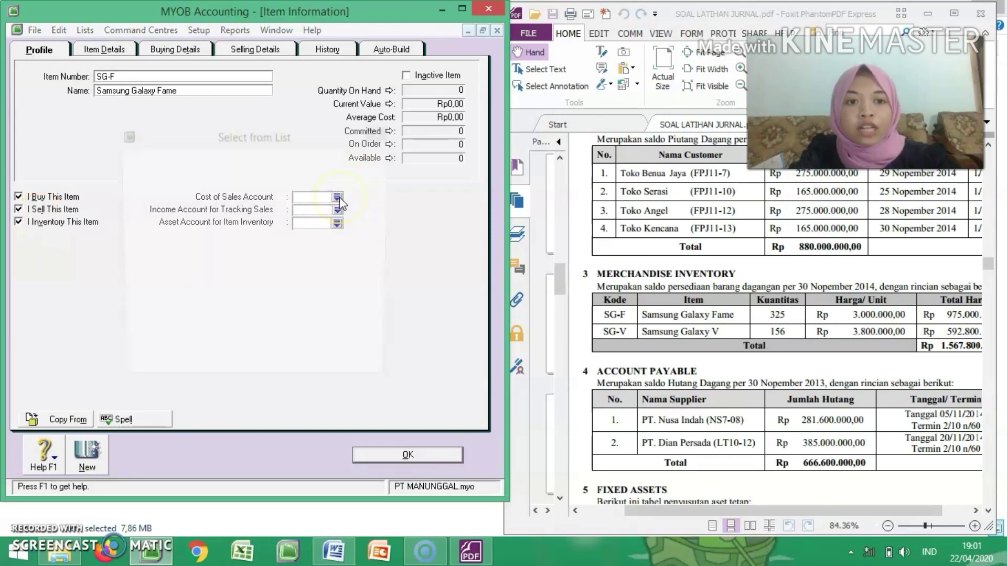
click(274, 221)
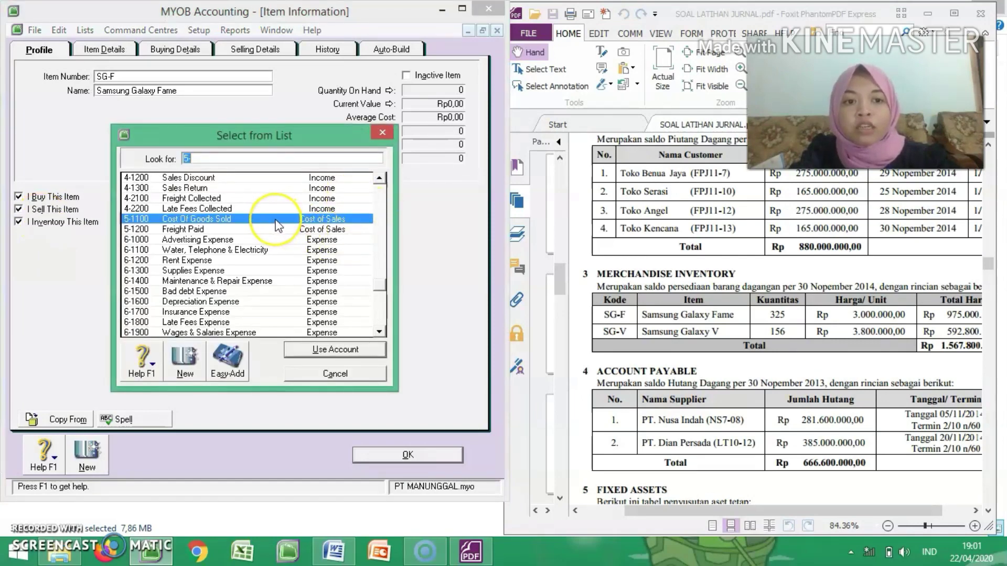
double_click(275, 220)
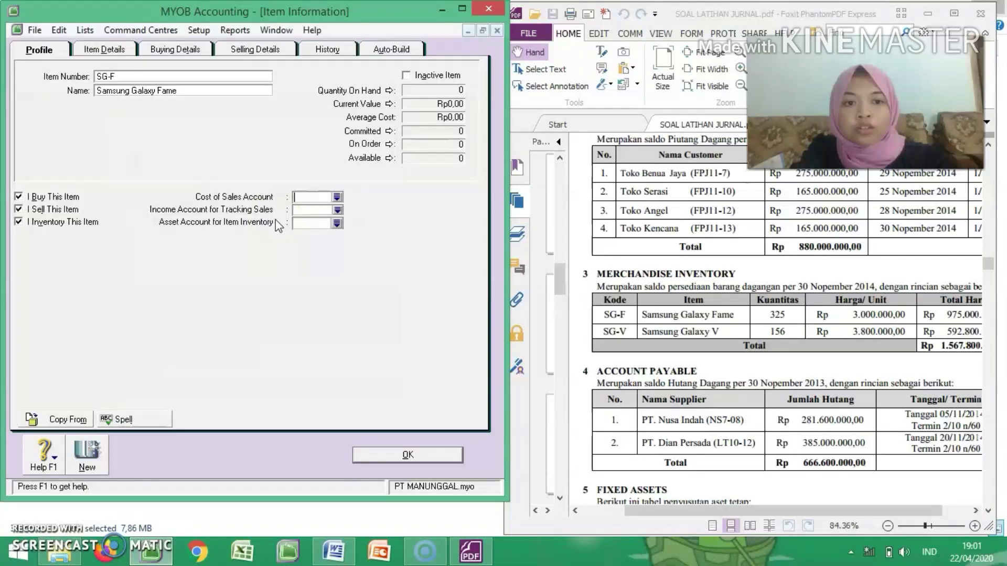
click(337, 211)
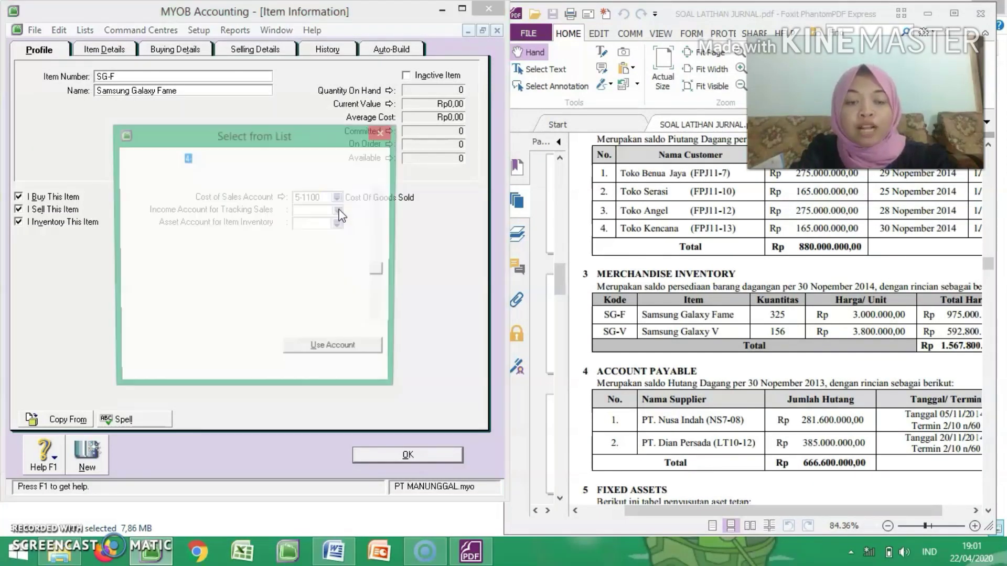
click(344, 352)
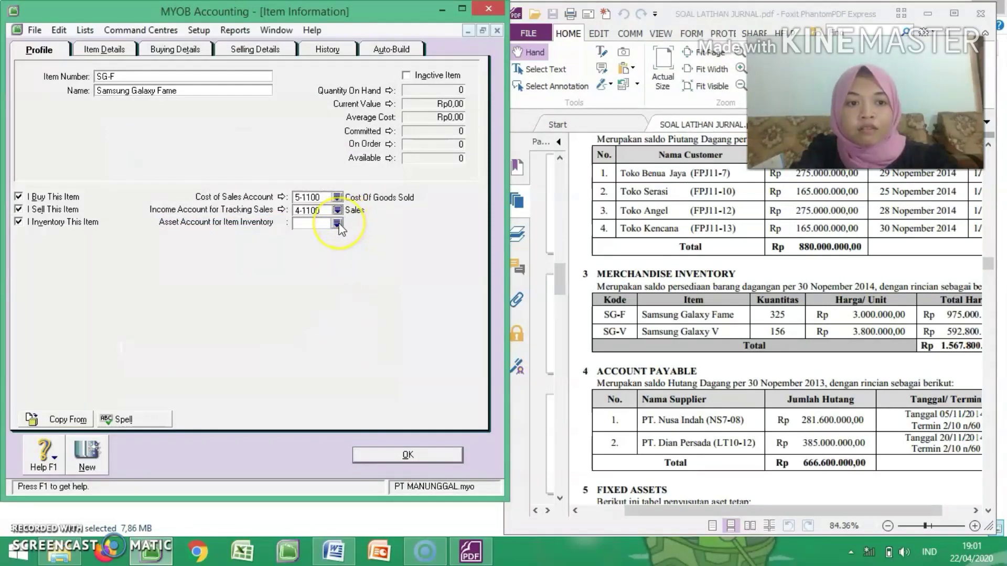
click(336, 223)
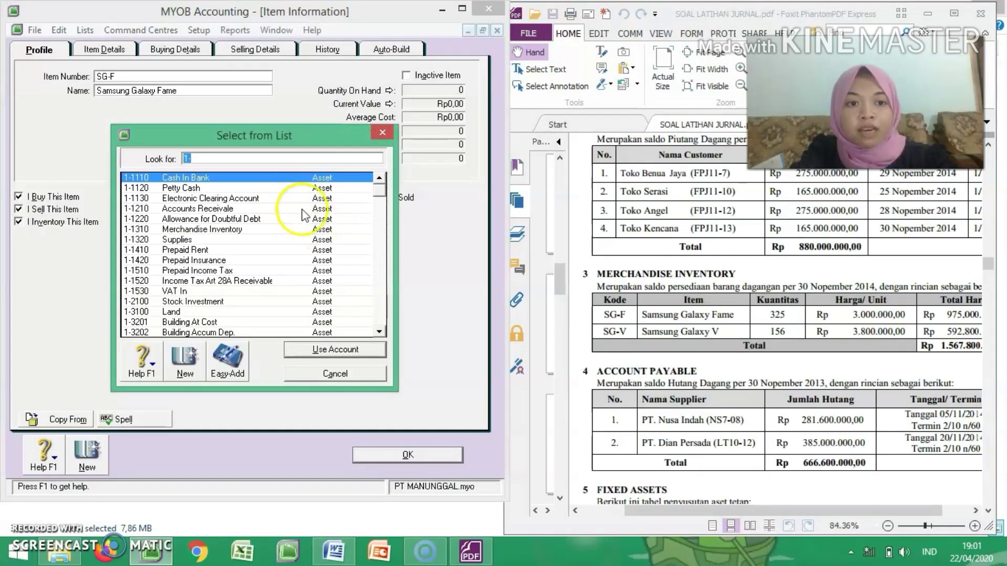
click(205, 233)
double_click(206, 232)
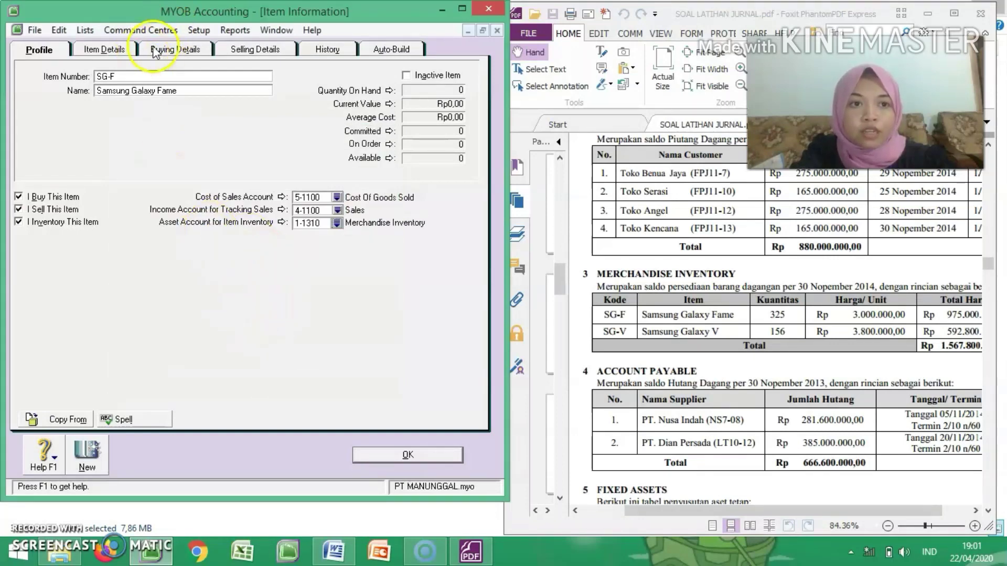
Step: Set the Samsung Galaxy Fame item's buying details: standard cost Rp3.000.000, buying unit of measure Unit and purchase tax code VAT
click(125, 50)
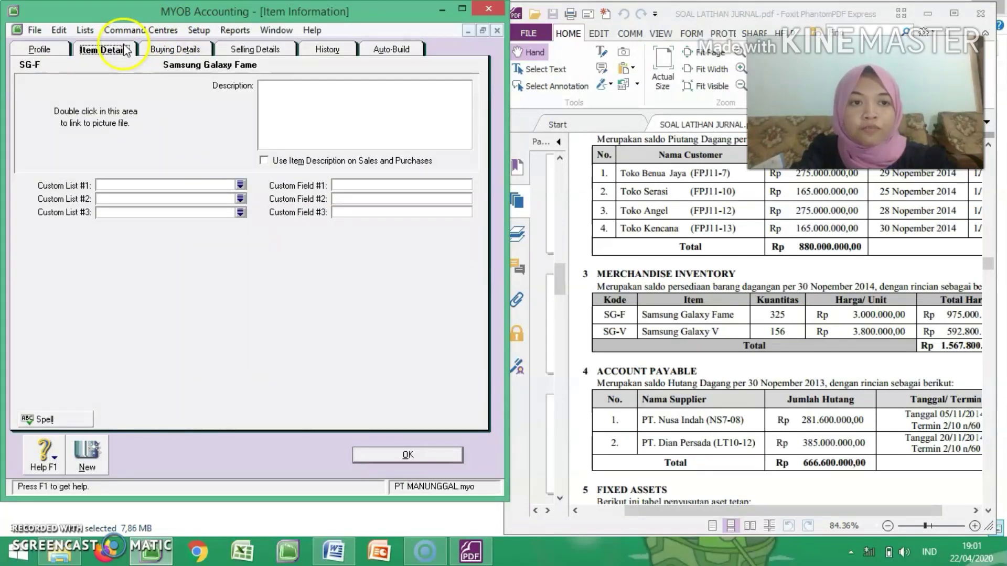
click(173, 50)
click(208, 101)
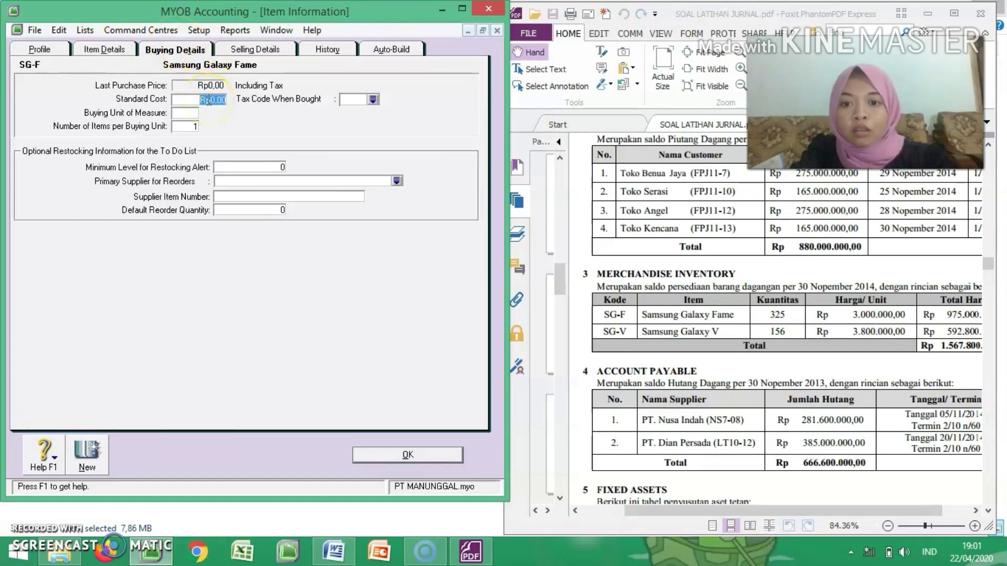
text(3000000)
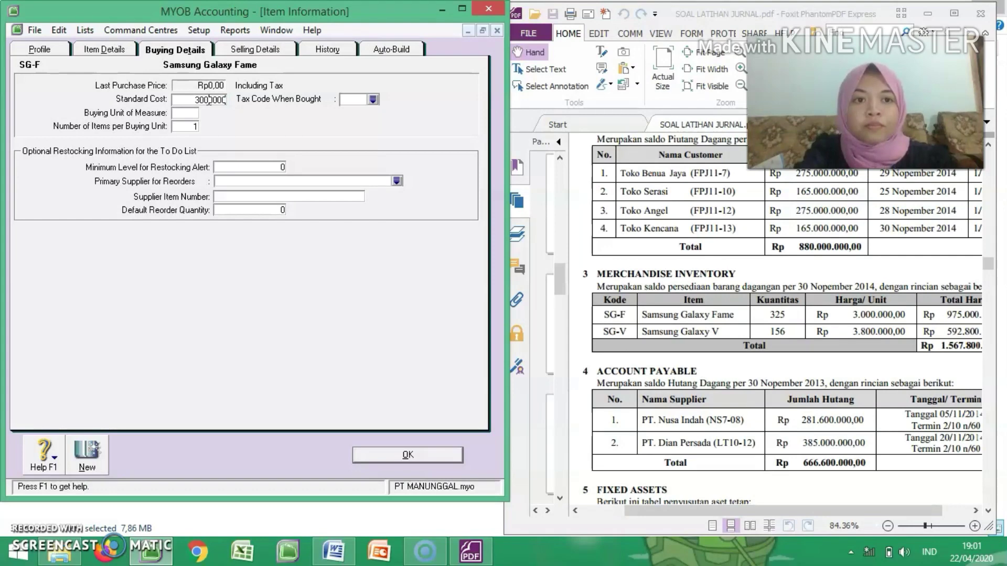
click(191, 113)
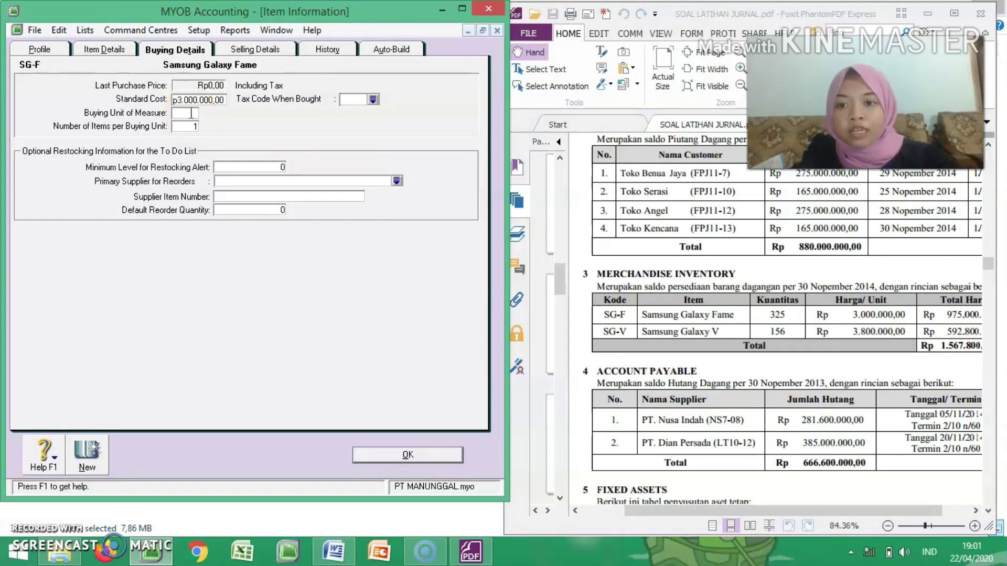
text(Unit)
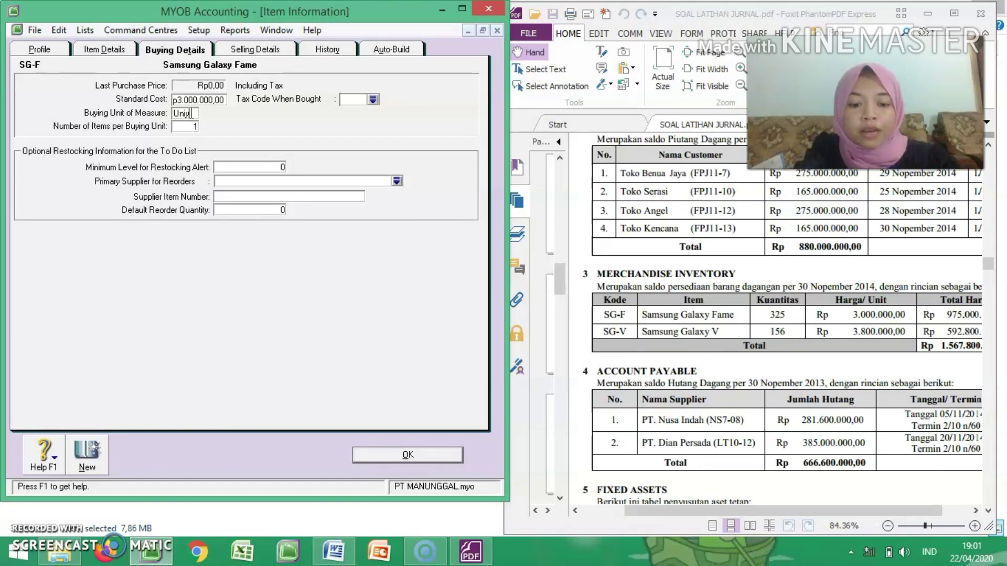
key(BackSpace)
key(BackSpace)
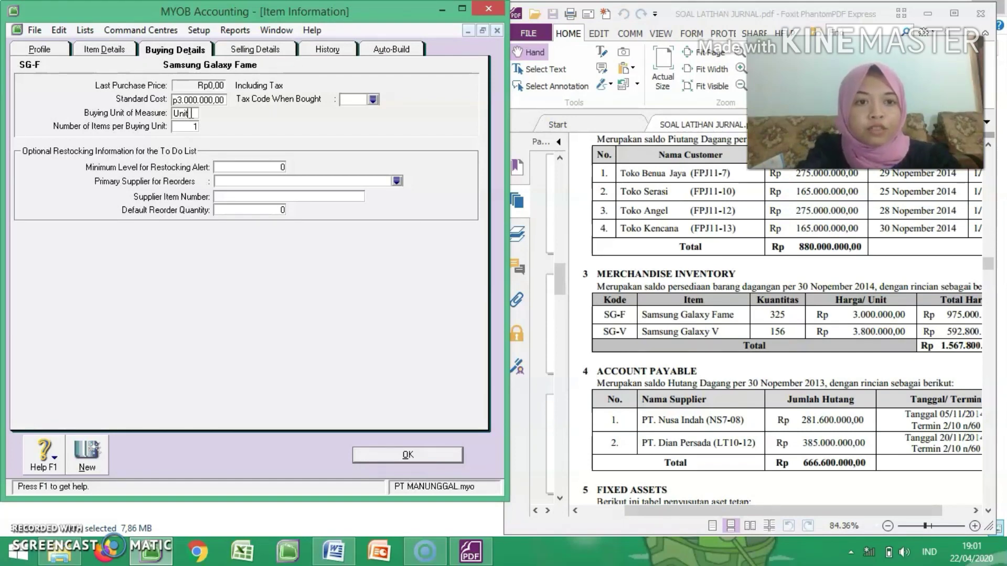
click(373, 100)
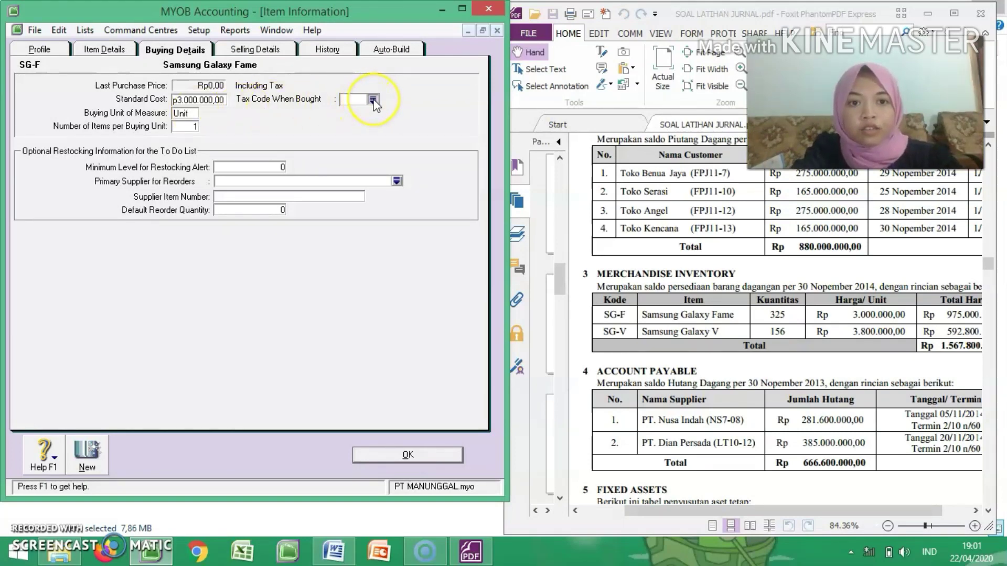
double_click(276, 188)
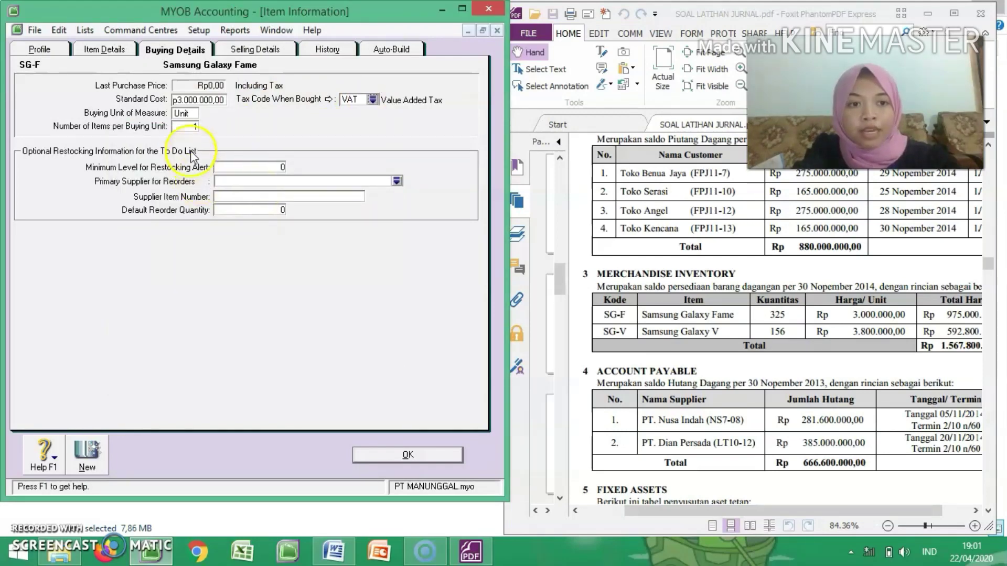
Step: Set the Samsung Galaxy Fame item's selling unit of measure to Unit and its sales tax code to VAT
click(261, 49)
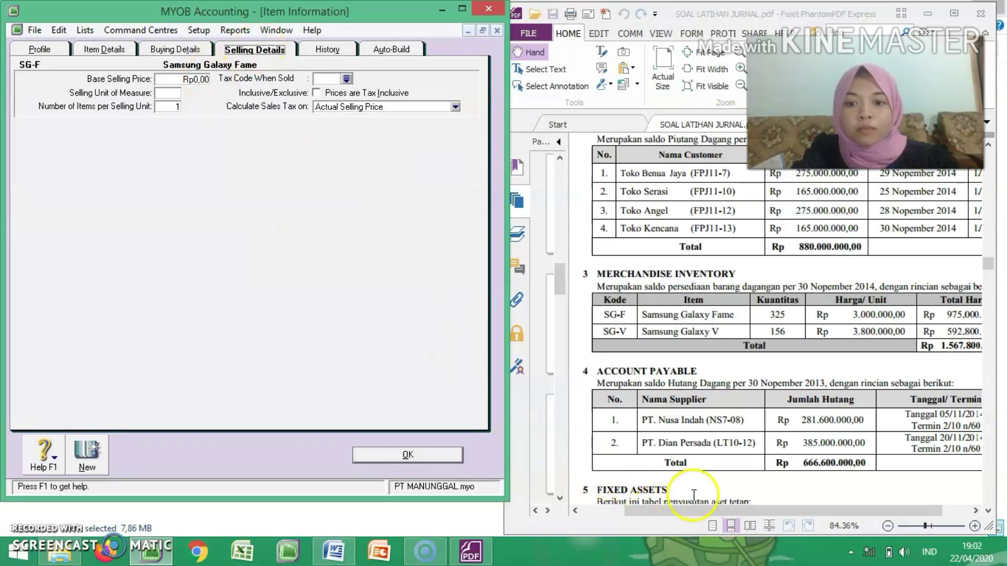
click(694, 513)
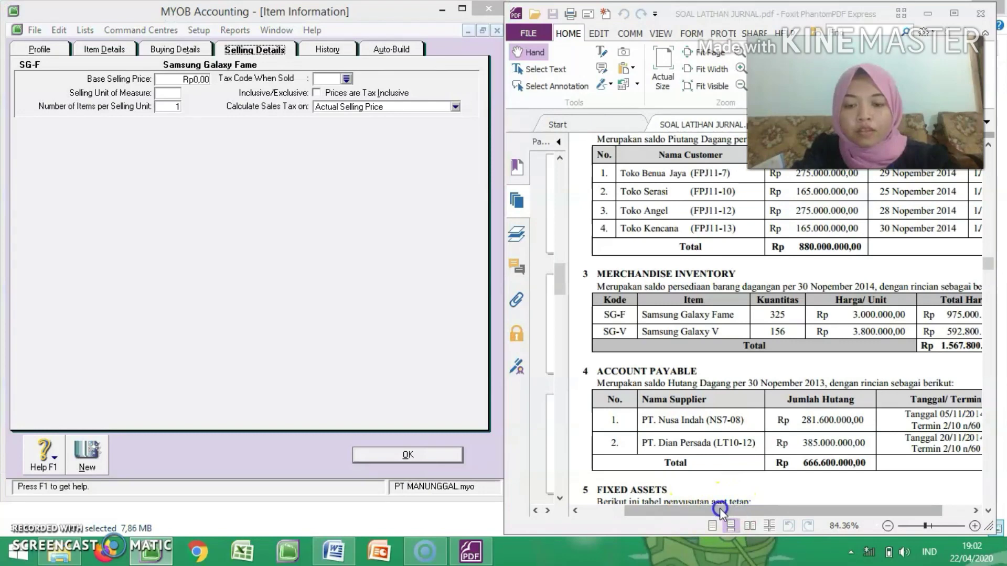
drag(748, 508, 797, 502)
click(167, 93)
text(Unit)
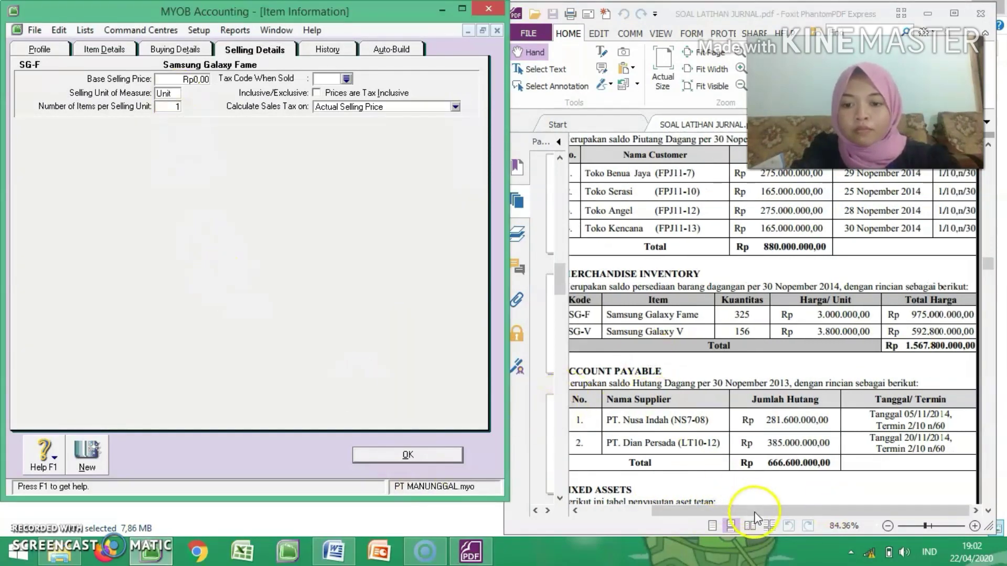
click(803, 512)
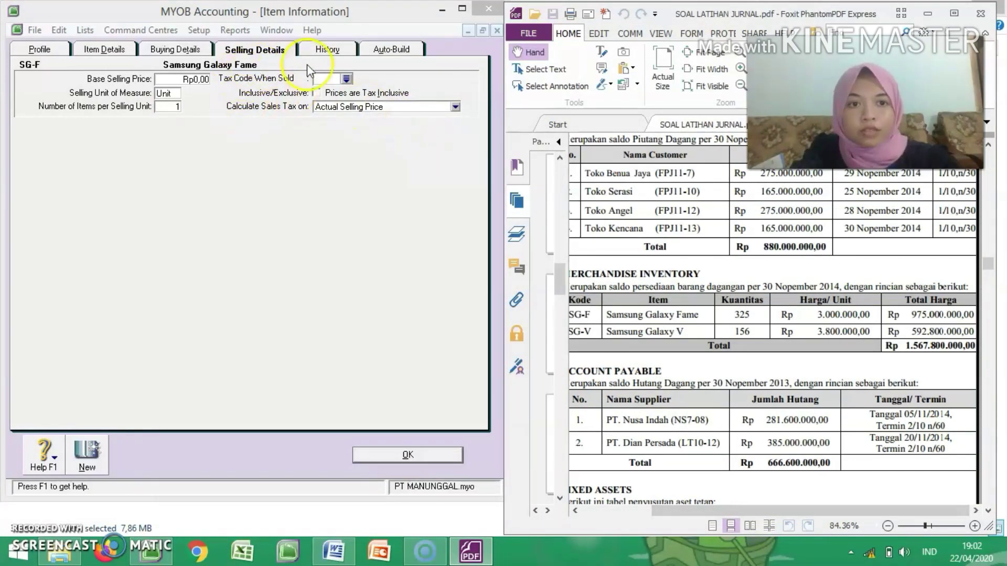
click(346, 78)
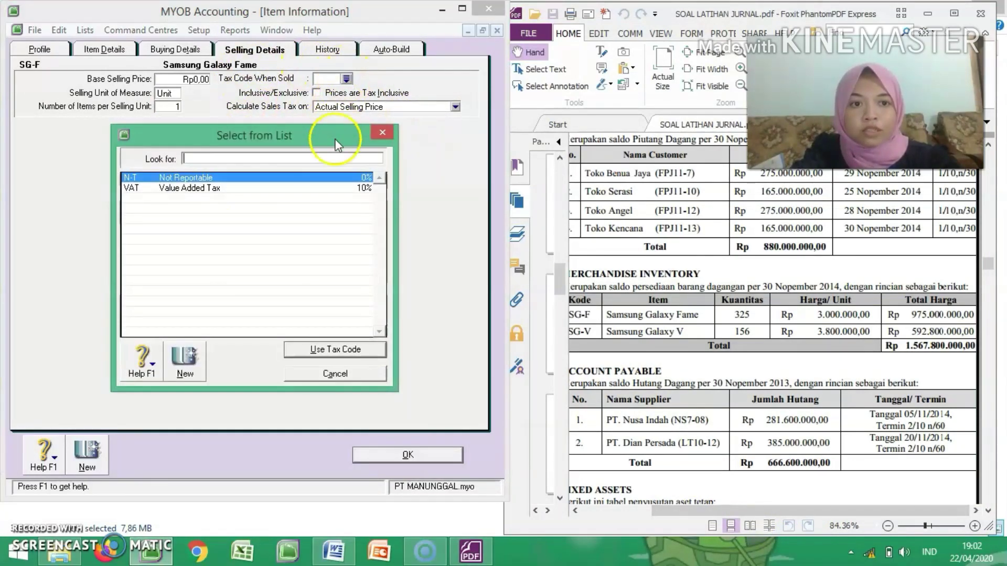
double_click(236, 189)
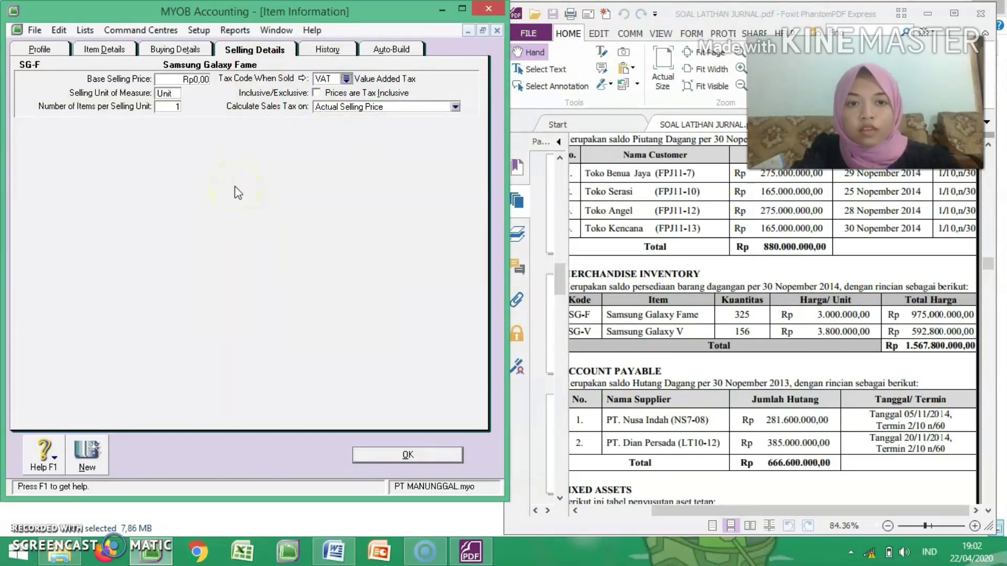
Step: Create another inventory item with item number SG-V and the name Samsung Glaxy V
click(87, 450)
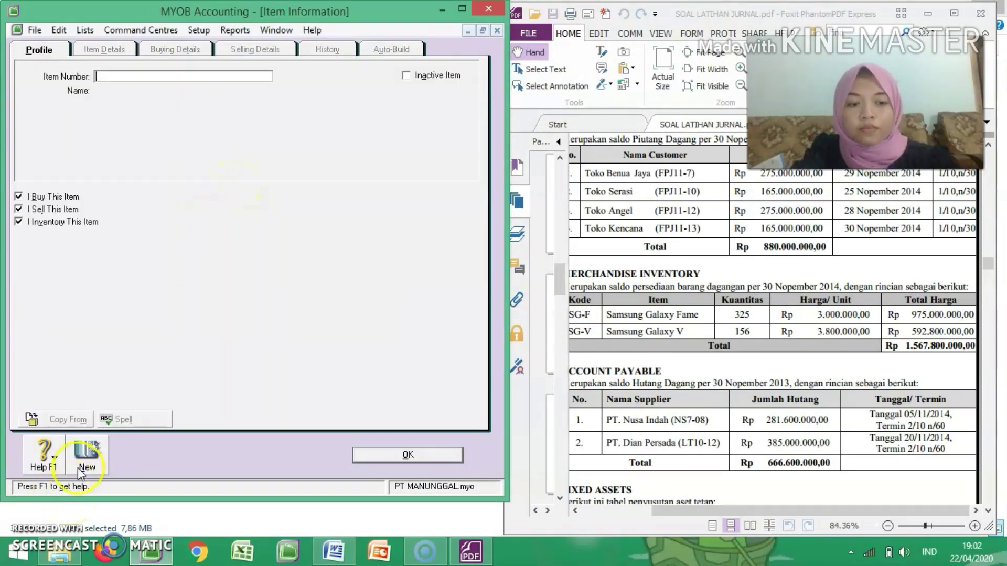
text(SG-V)
key(Tab)
text(S)
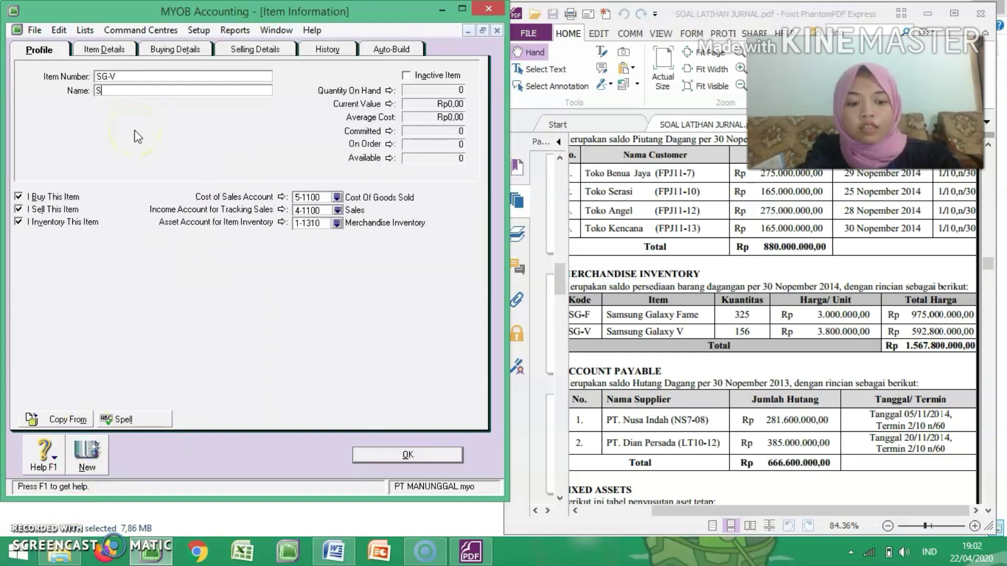
text(amsung Glaxy V)
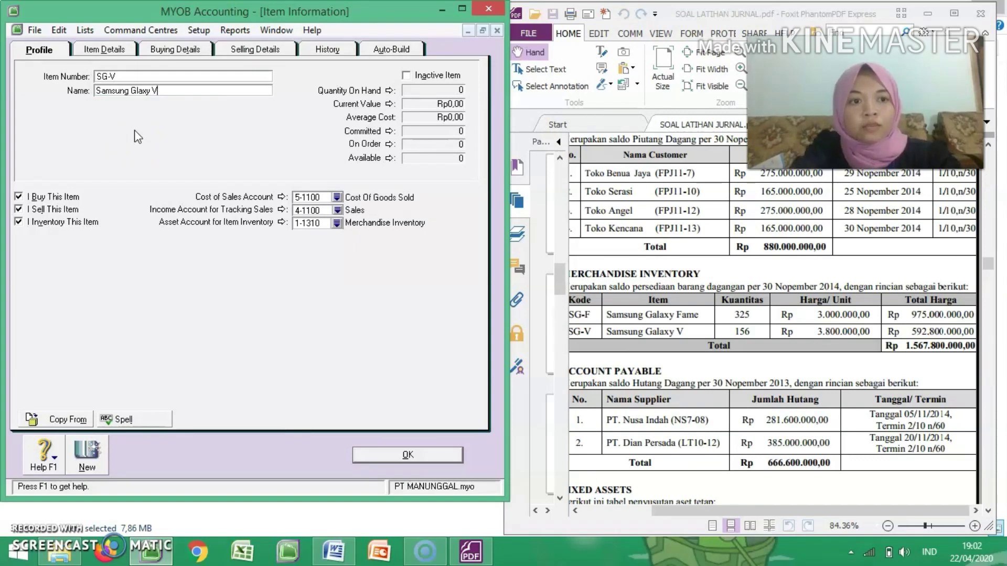
Step: Set the standard cost of item SG-V to Rp3.800.000 in its buying details
click(203, 53)
click(213, 100)
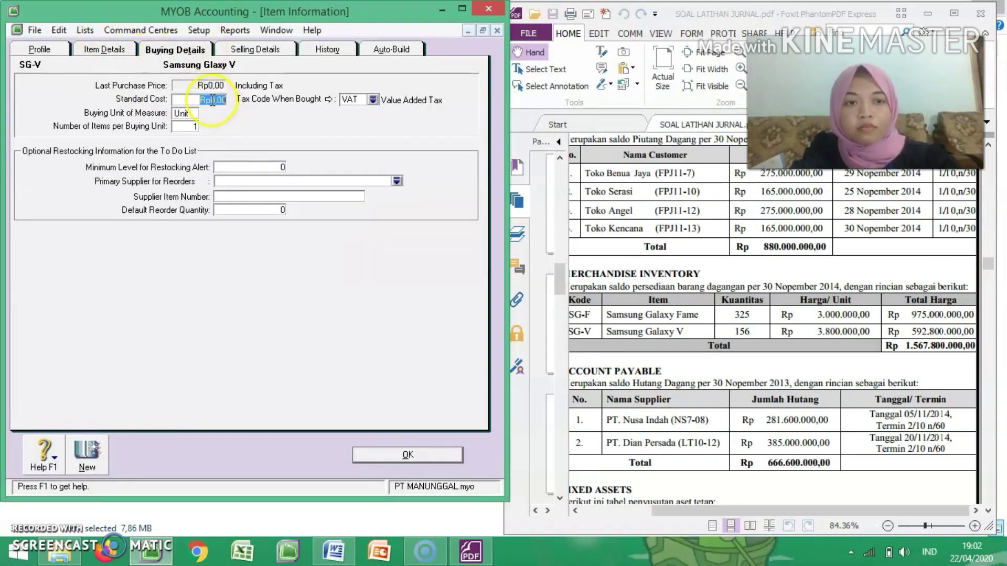
key(BackSpace)
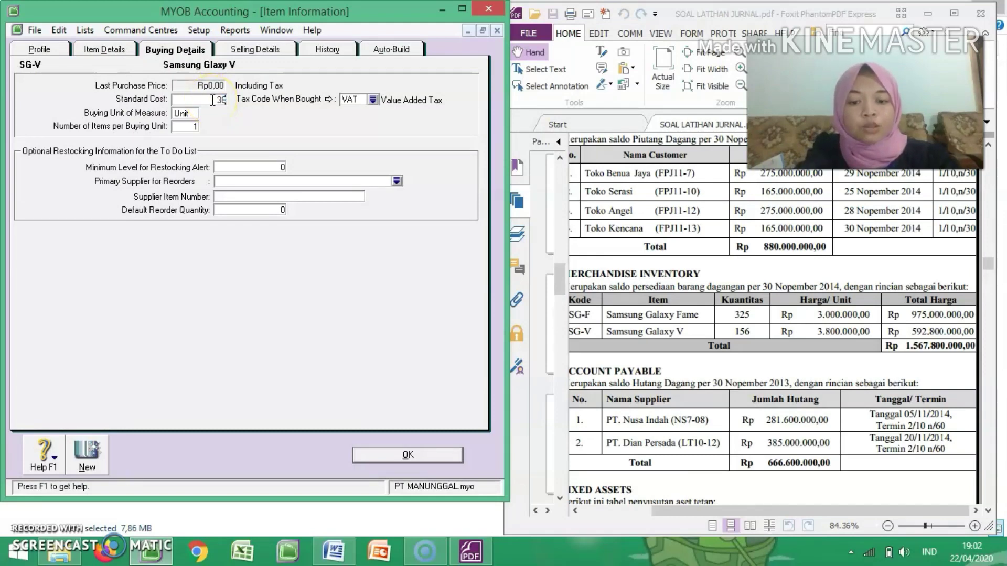
text(3.800.000)
key(Tab)
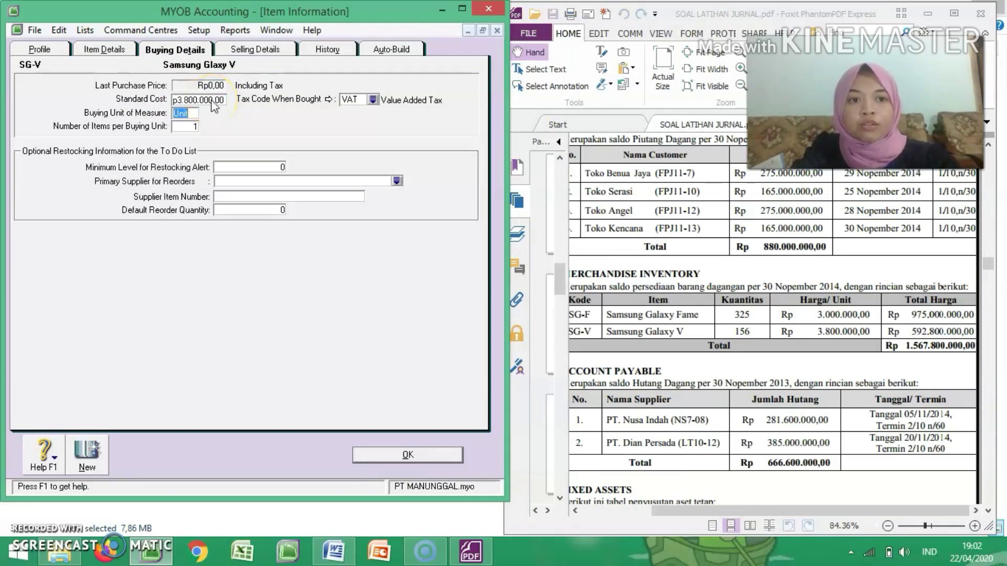
Step: Check the selling details of item SG-V, save the item and close the items list
click(249, 49)
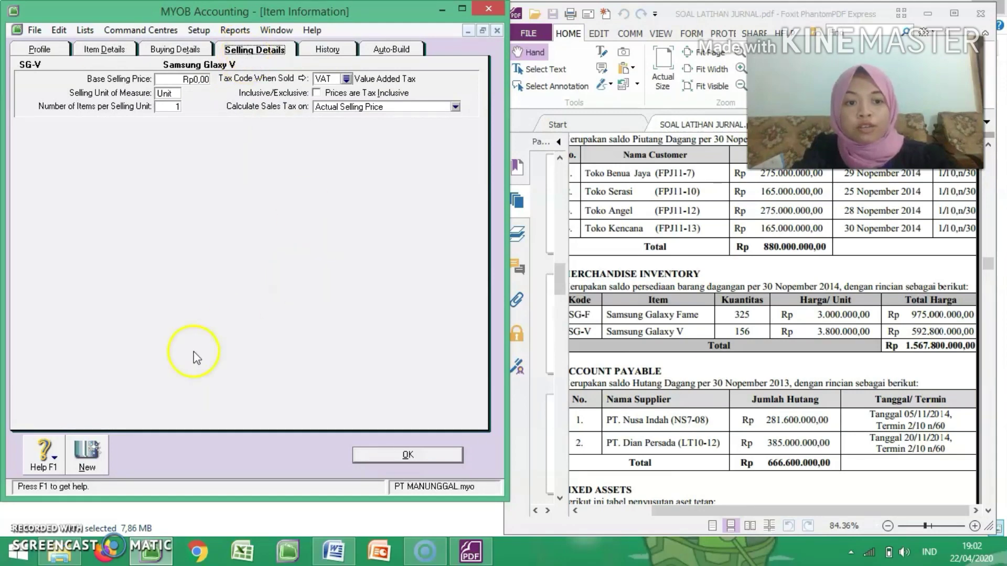
click(420, 455)
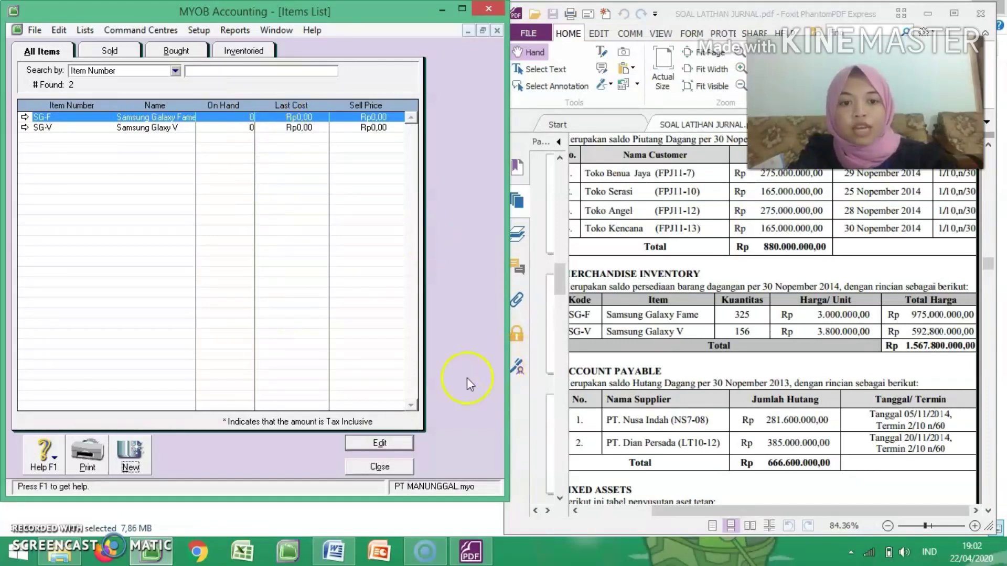
click(401, 467)
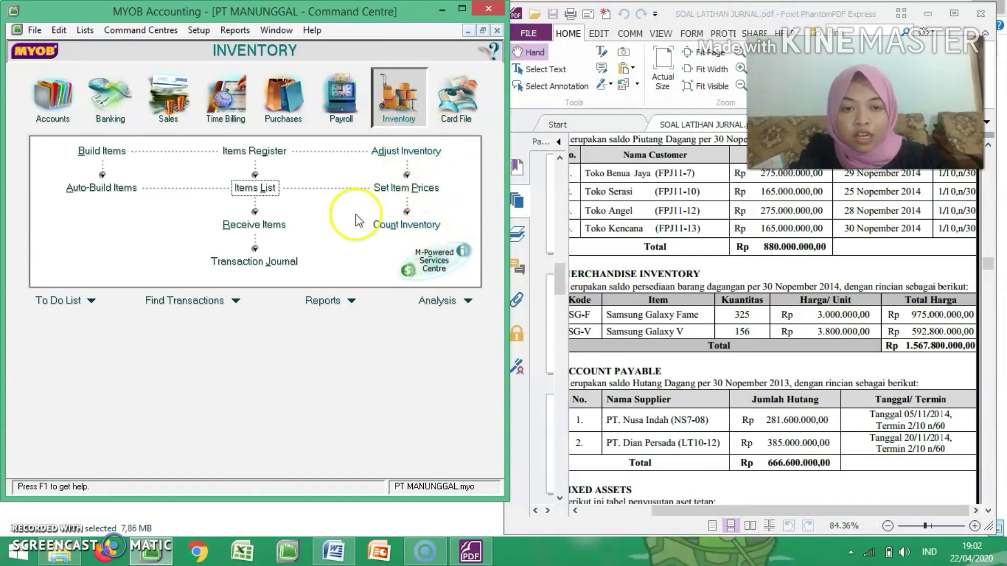
Step: Start an inventory adjustment and date it 01/12/2014
click(408, 152)
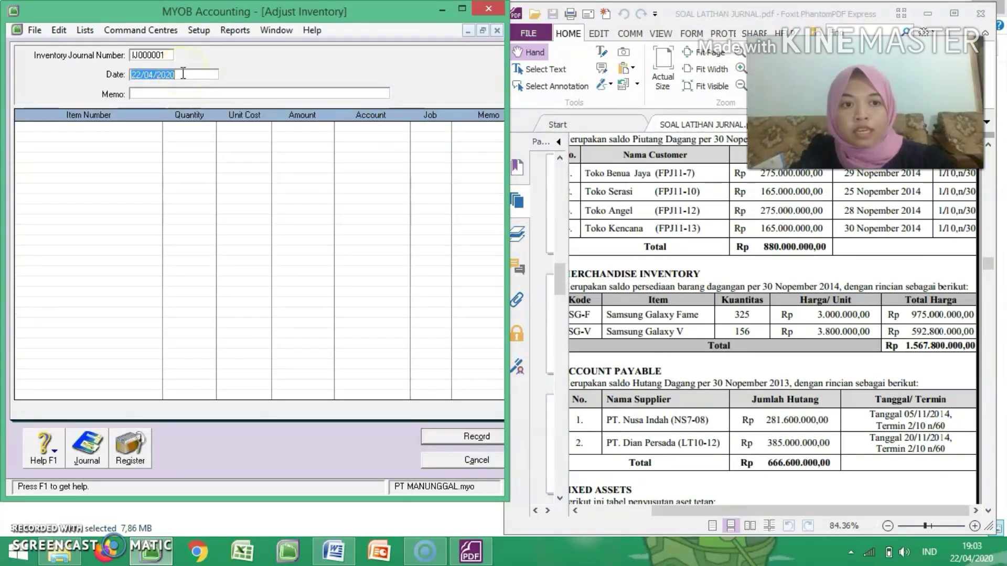
text(31)
key(BackSpace)
key(BackSpace)
text(01/12/14)
key(Tab)
Step: Enter the memo Persediaan Awal Barang Dagangan for the inventory adjustment
text(P)
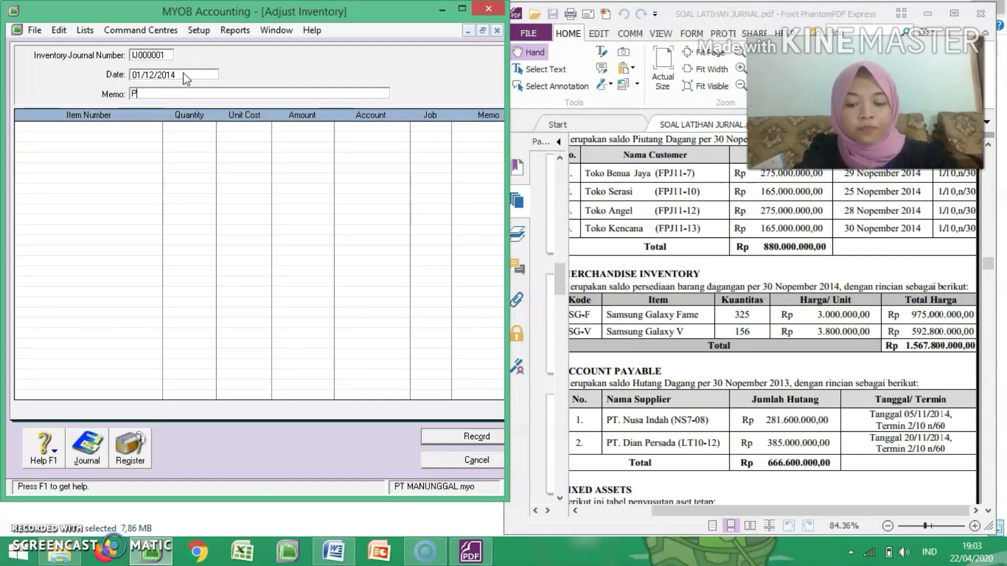
text(ersediaan A)
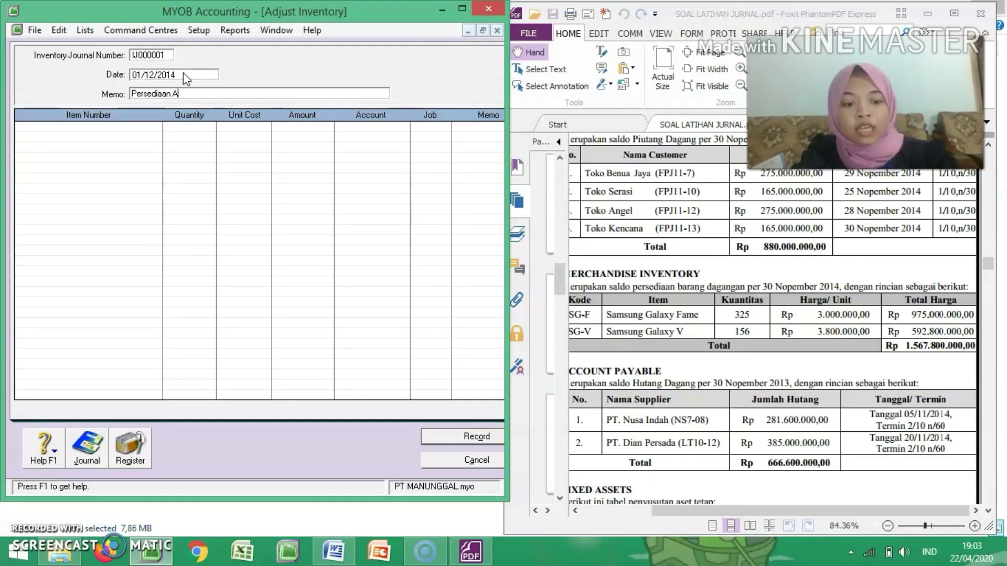
text(wal Barang)
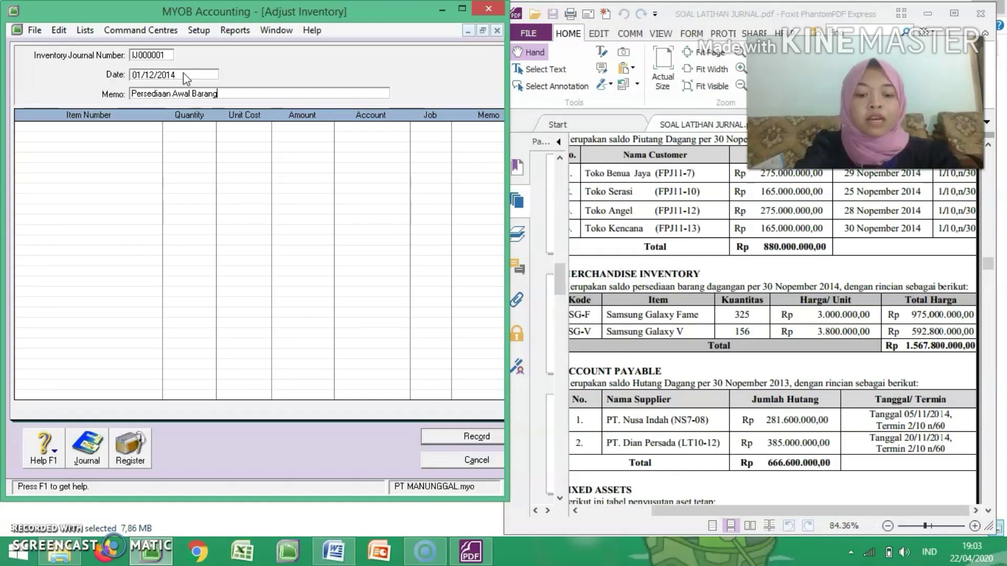
text( Dagangang)
Step: Add item SG-F to the adjustment with a quantity of 325 and a unit cost of 3000000
key(Tab)
key(Tab)
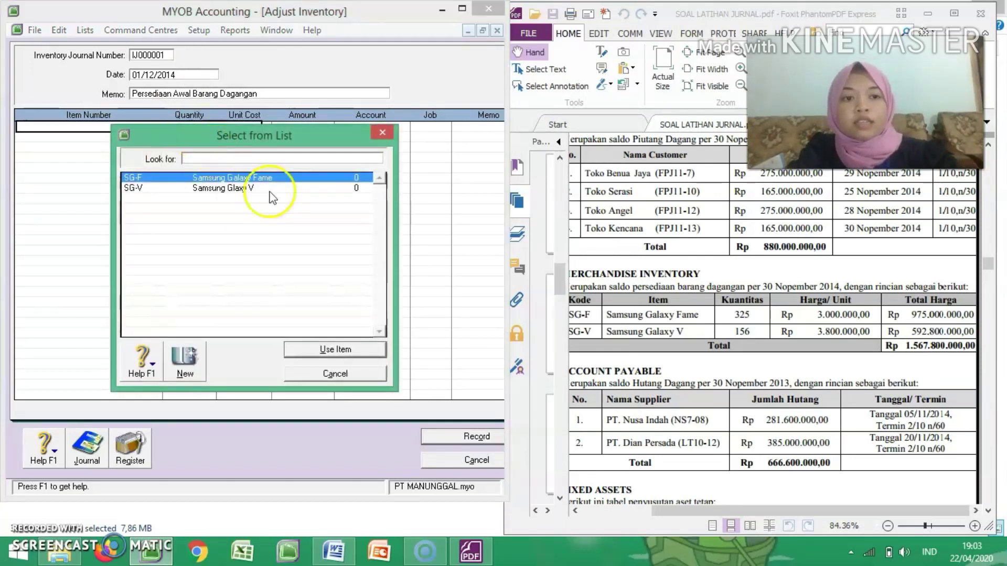
double_click(300, 181)
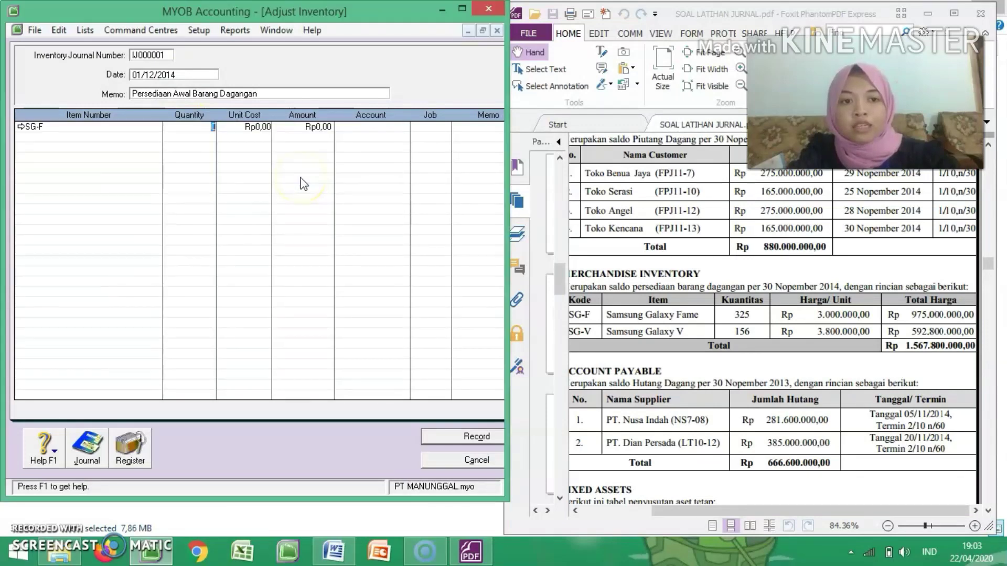
text(32)
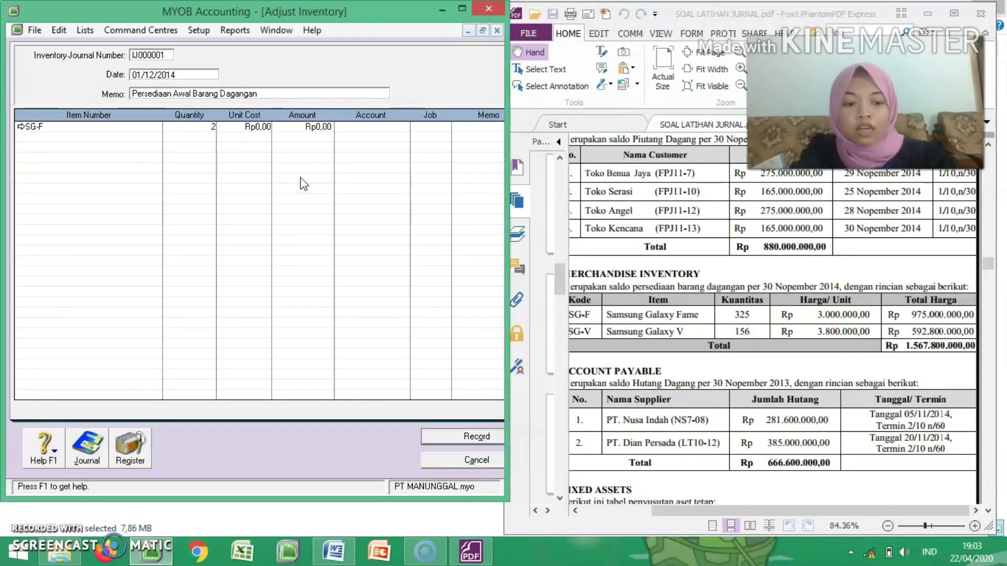
text(5)
key(Tab)
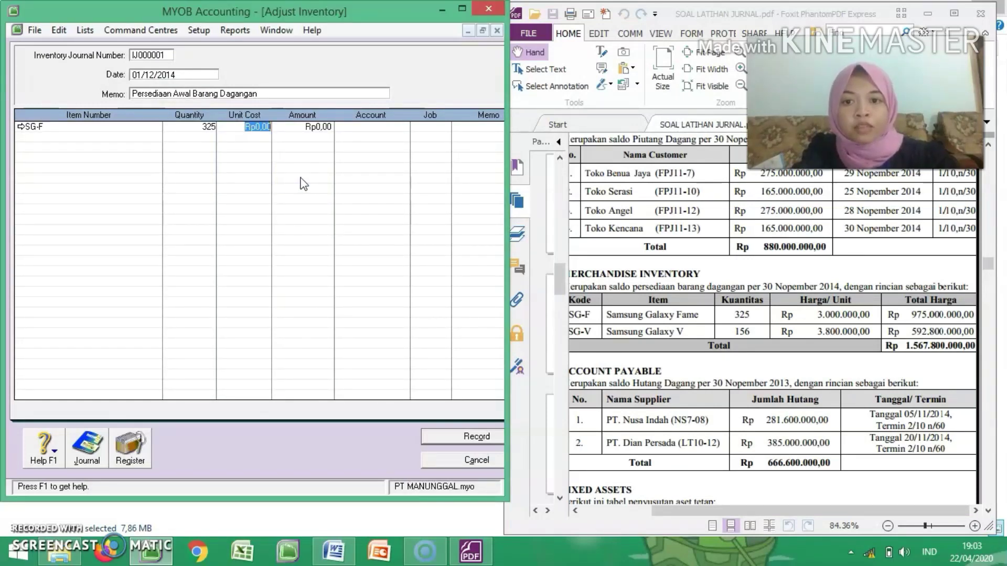
text(300000)
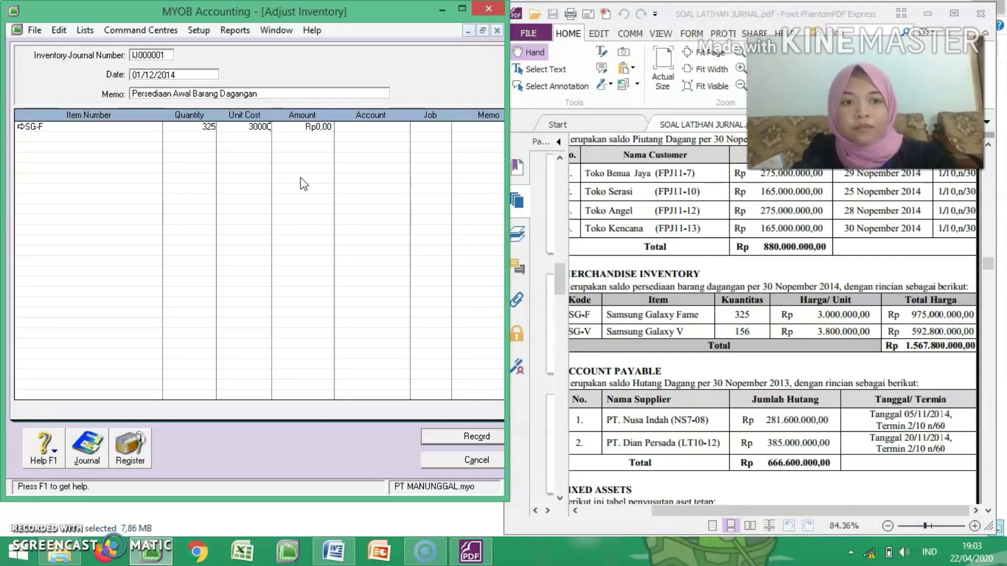
text(00)
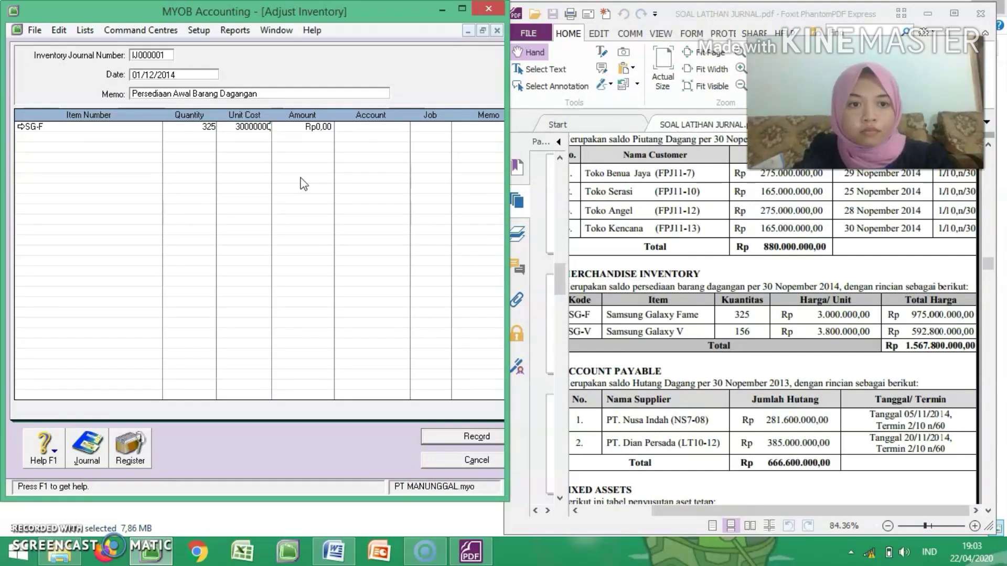
key(BackSpace)
key(Tab)
key(Tab)
Step: Allocate the SG-F adjustment line to account 1-1310 Merchandise Inventory
text(6-)
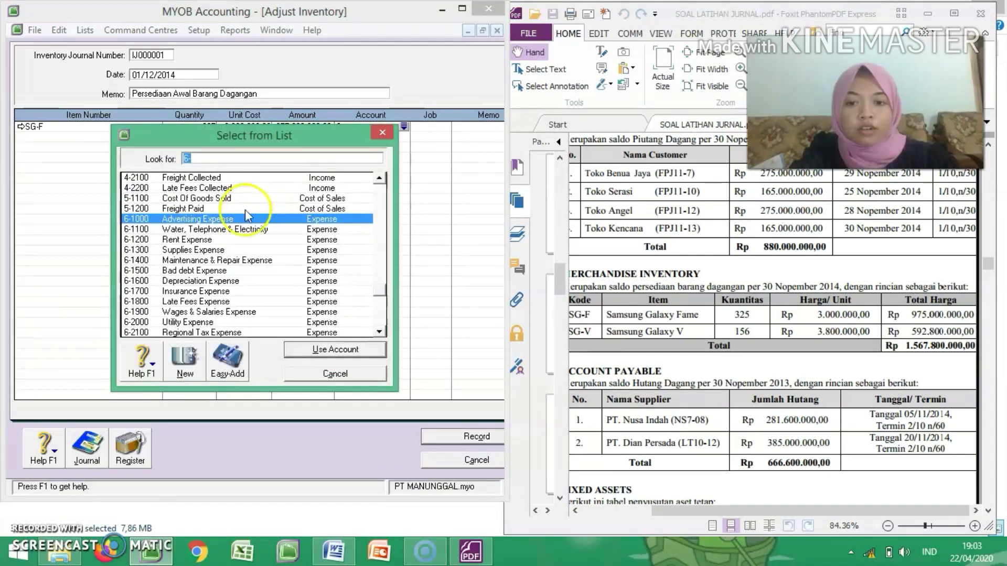
text(1)
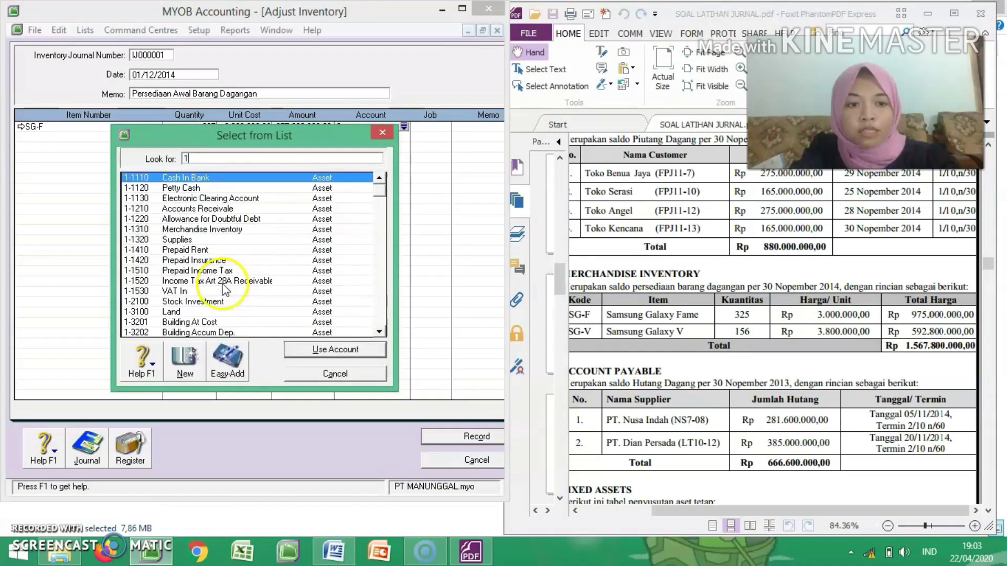
double_click(206, 229)
Step: Add item SG-V on the next adjustment line with a quantity of 156 and a unit cost of 3800000
key(Tab)
key(Tab)
key(Tab)
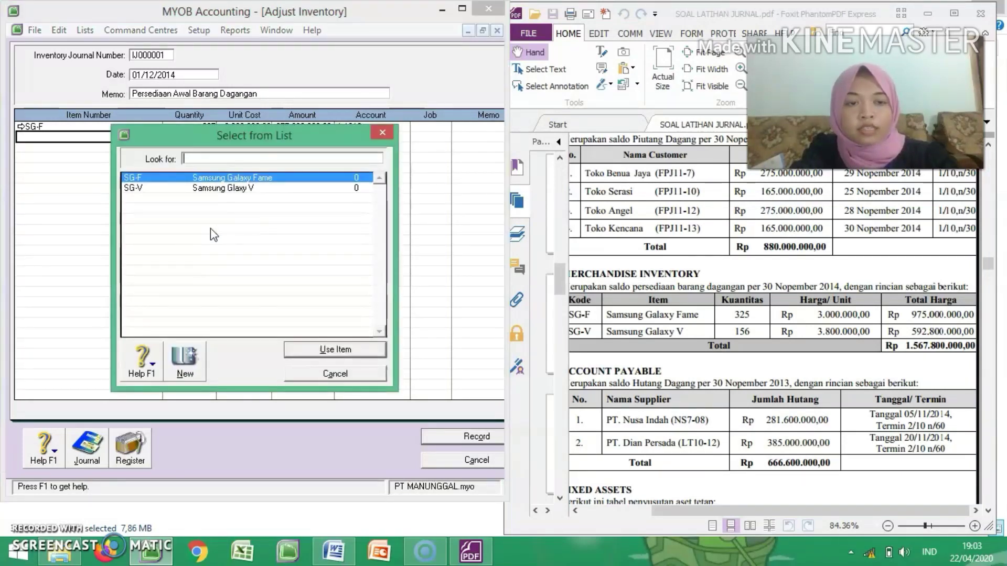
double_click(269, 186)
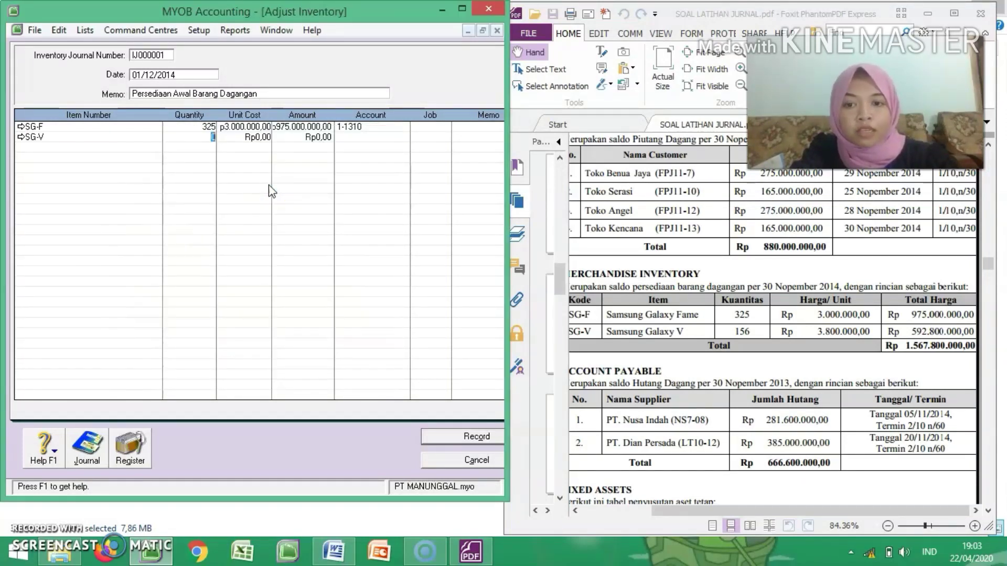
text(156)
key(Tab)
text(3800000)
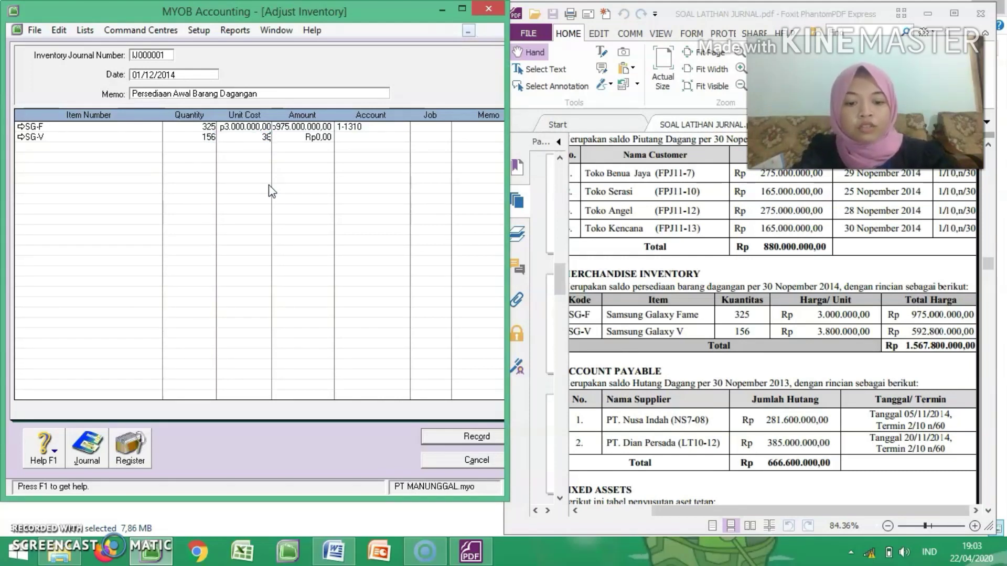
key(Tab)
key(Tab)
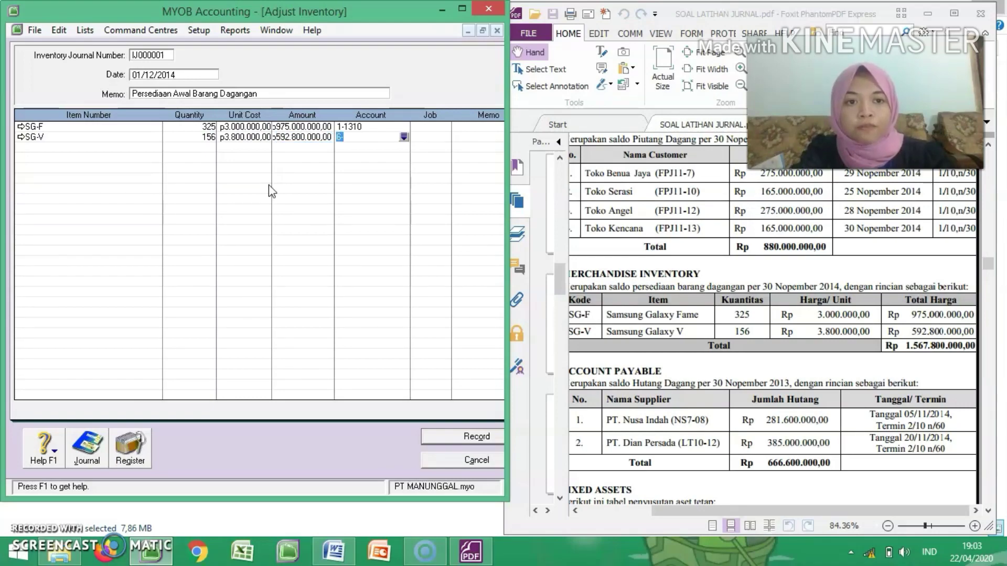
Step: Allocate the SG-V adjustment line to account 1-1310 Merchandise Inventory
text(1-1310)
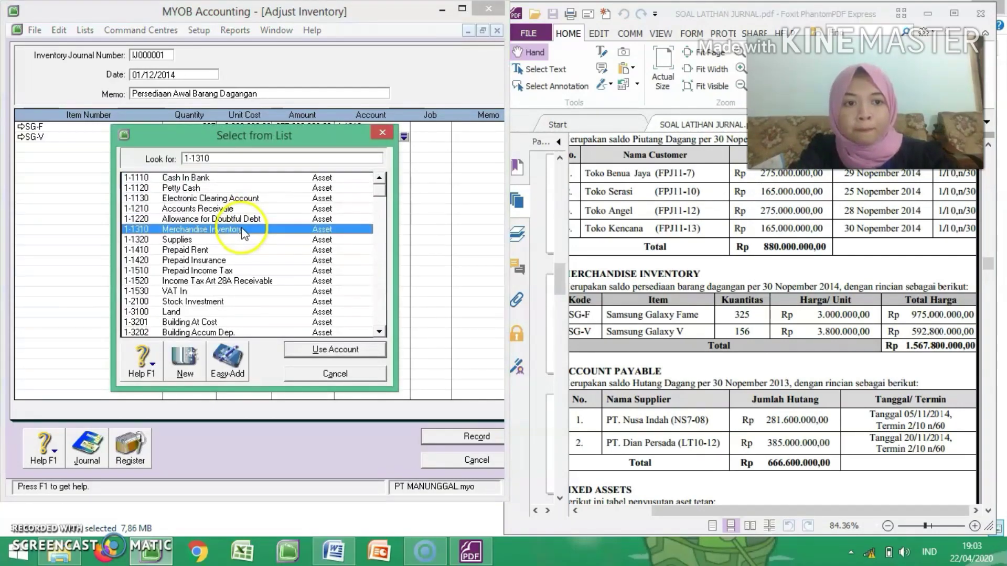
double_click(243, 229)
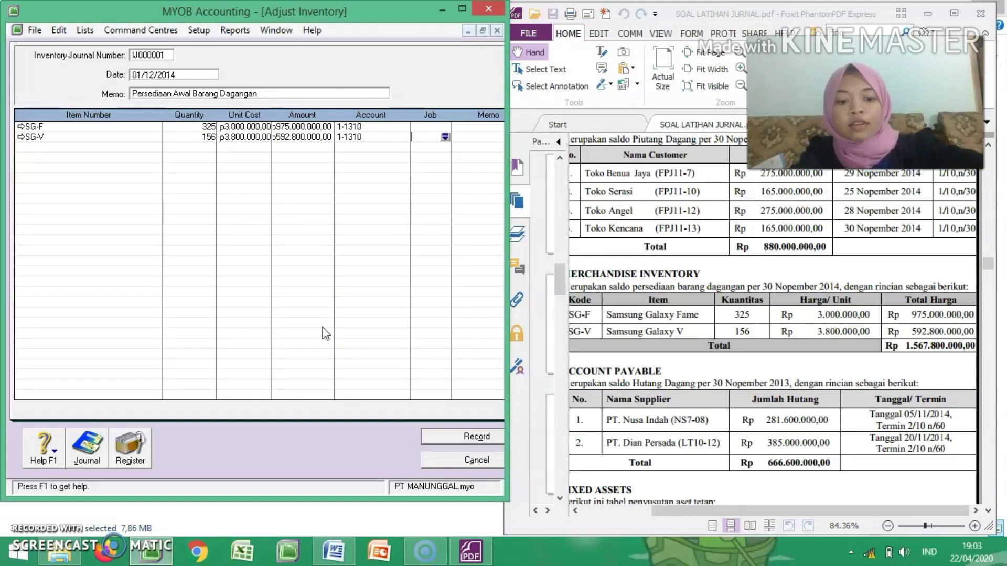
Step: Check the transaction recap of the opening stock adjustment against the exercise, then record the adjustment and close its window
key(ctrl+r)
click(279, 271)
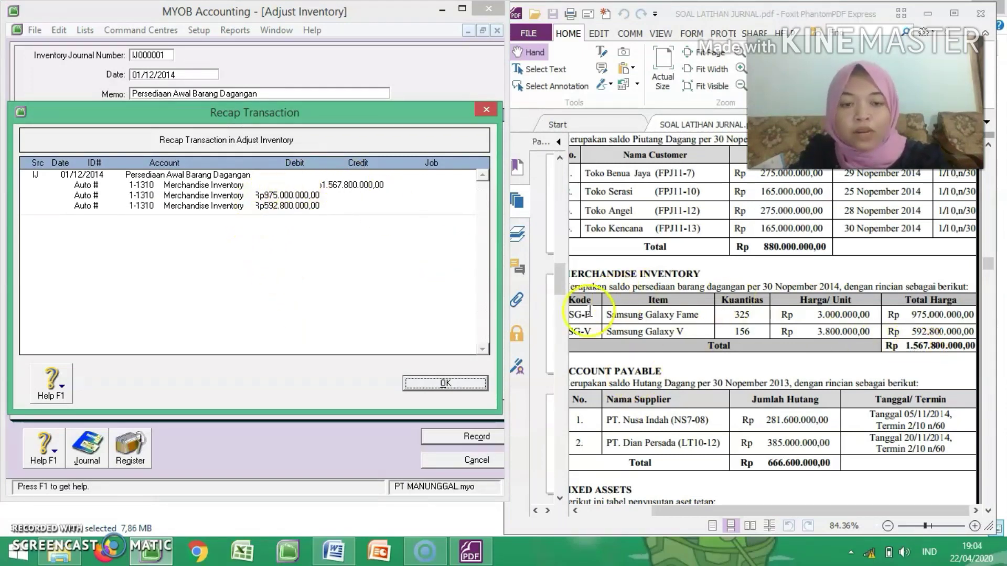
click(437, 384)
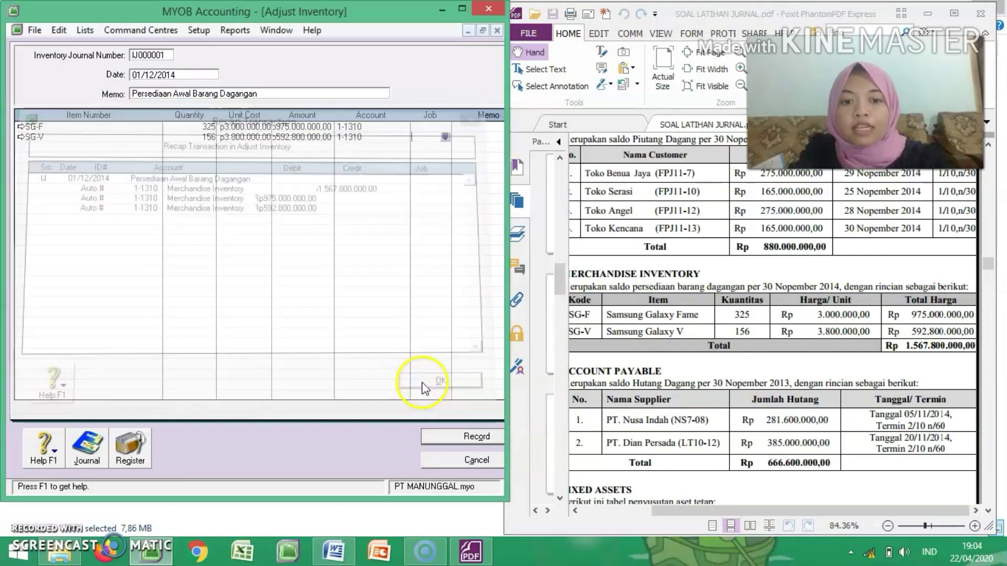
click(470, 435)
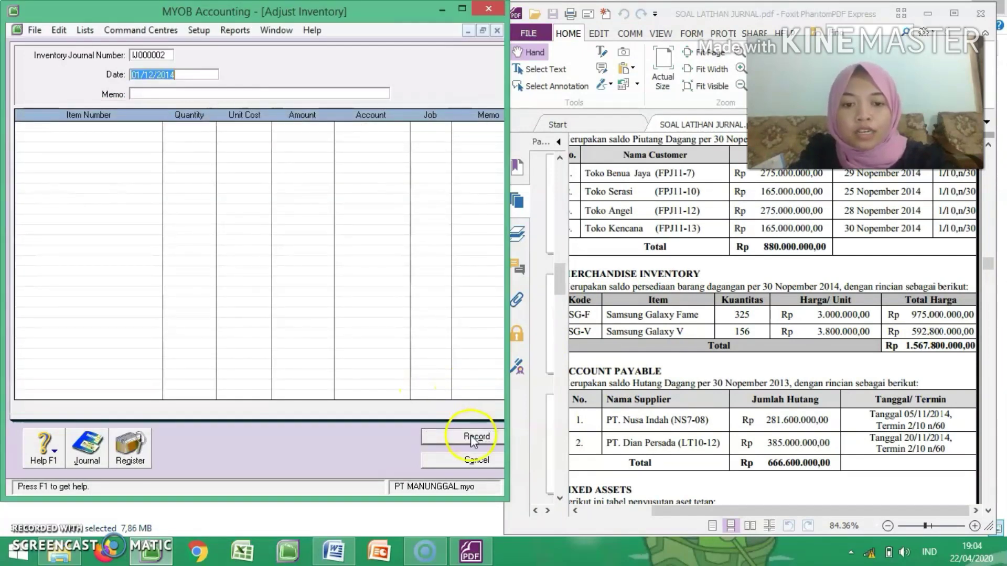
click(454, 463)
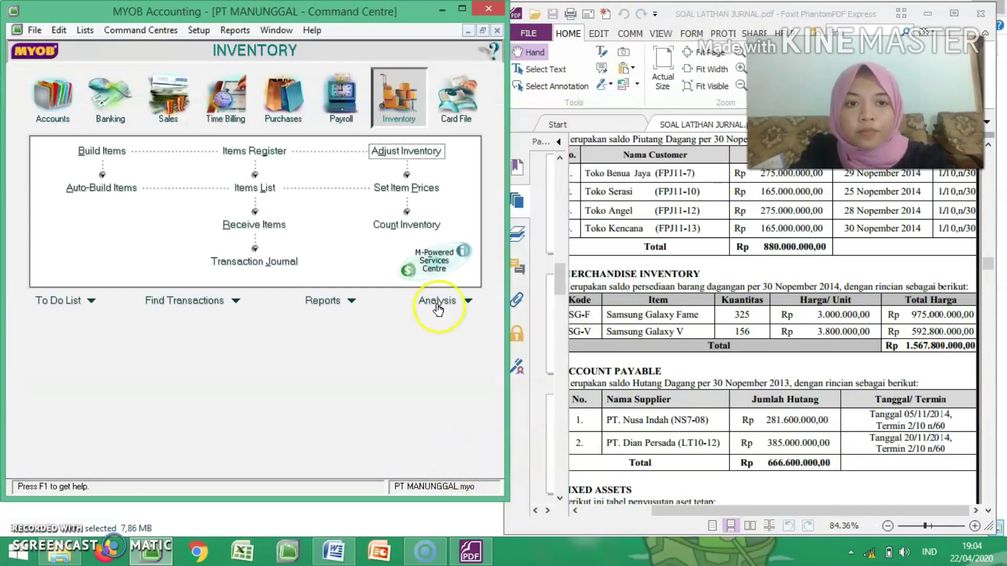
Step: Minimise the exercise PDF window and maximise the MYOB Accounting window
click(927, 14)
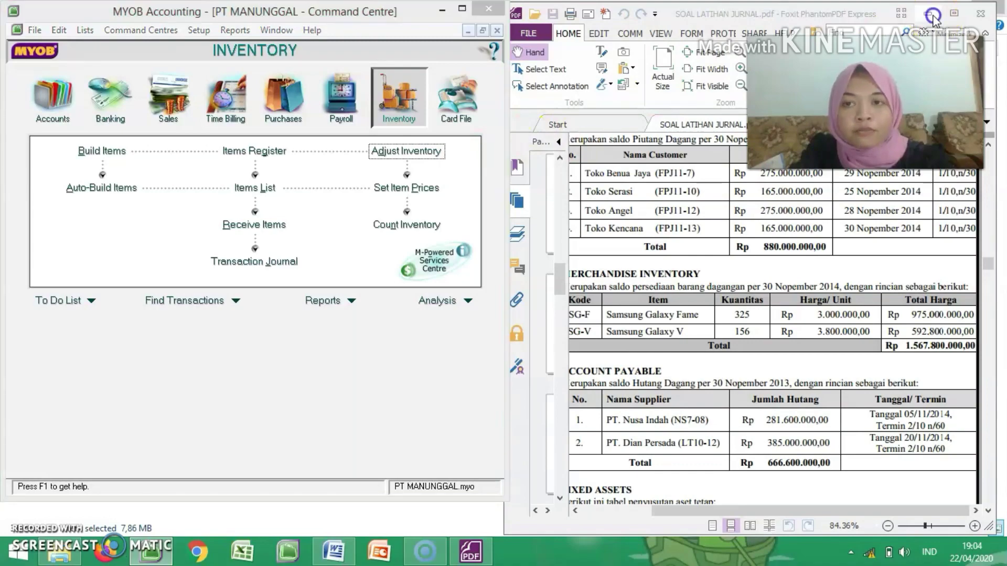
click(462, 9)
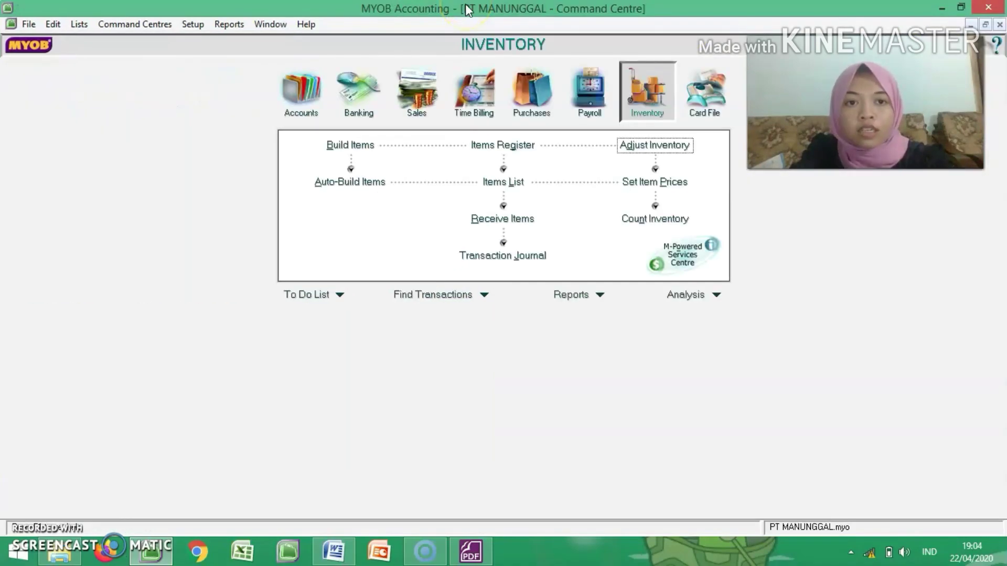